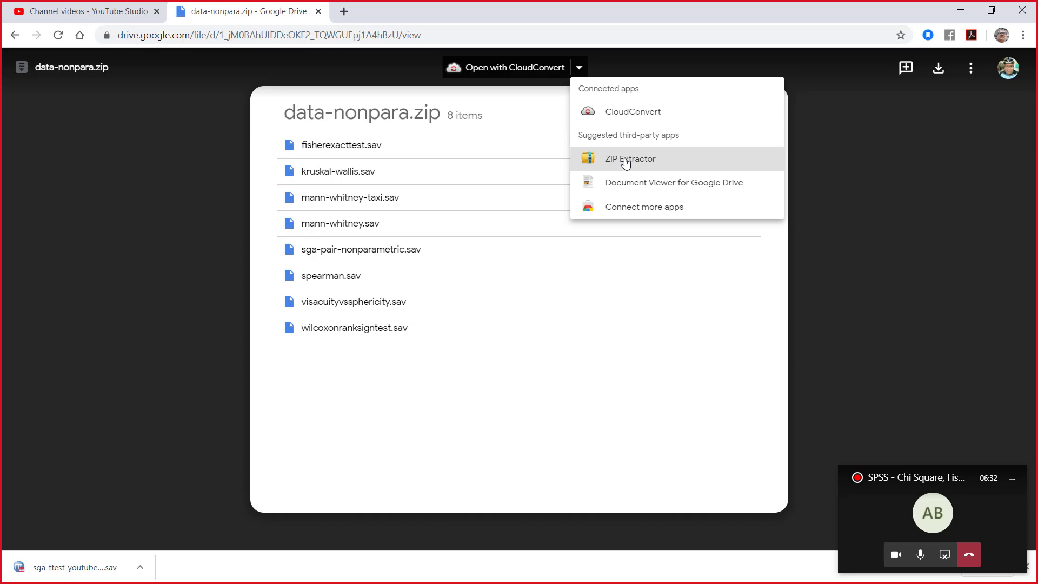
# Step: Download data-nonpara.zip from Google Drive and open the downloaded archive in WinRAR, dismissing the licence reminder
pyautogui.click(625, 160)
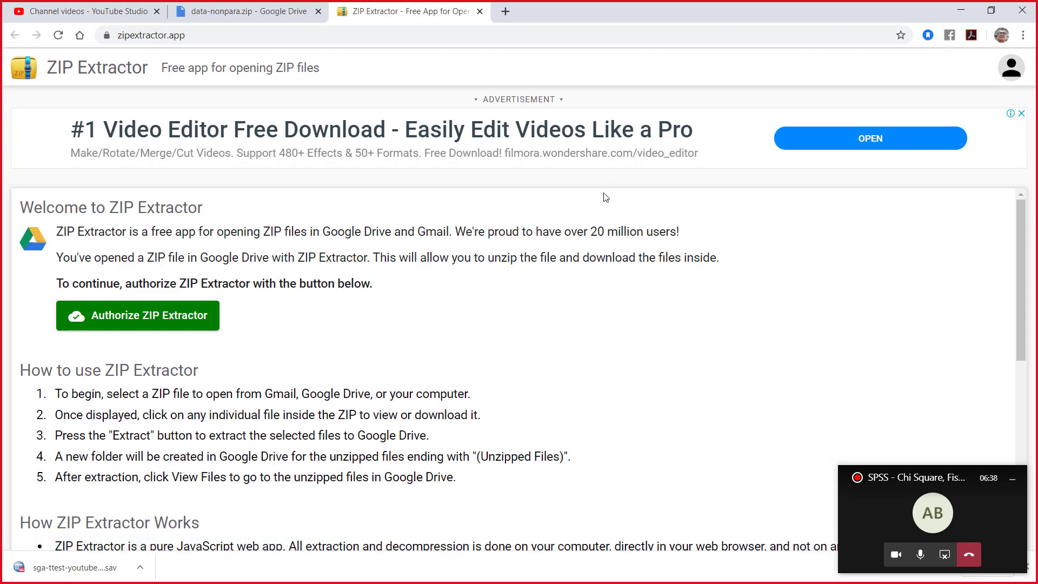
pyautogui.click(476, 12)
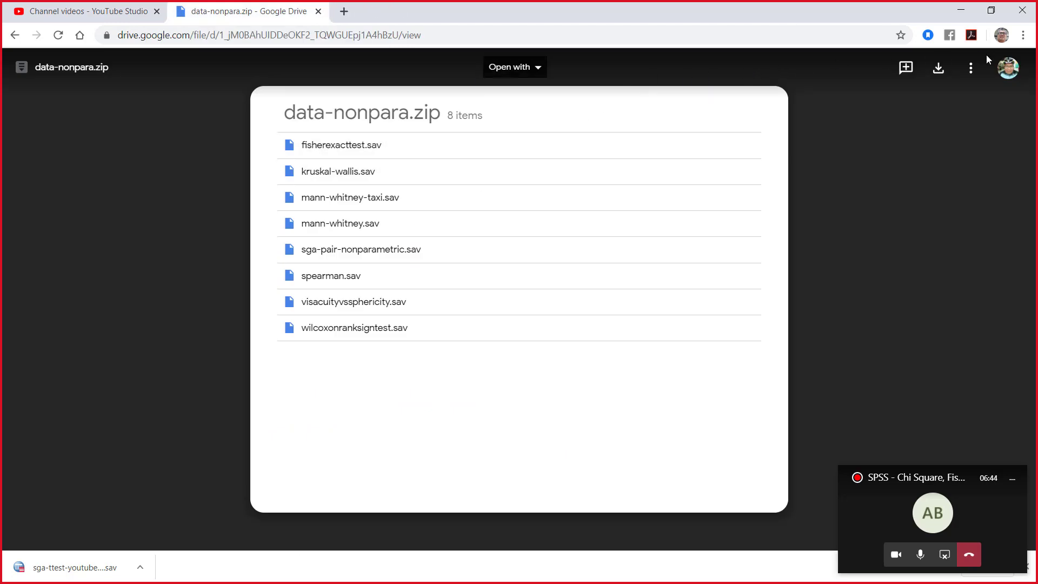
pyautogui.click(938, 67)
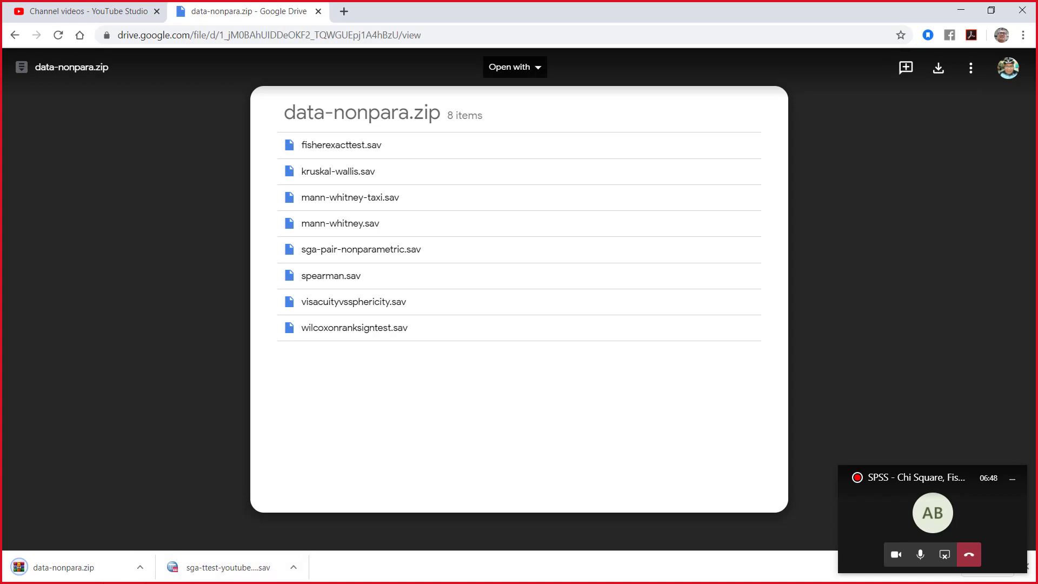
pyautogui.click(140, 567)
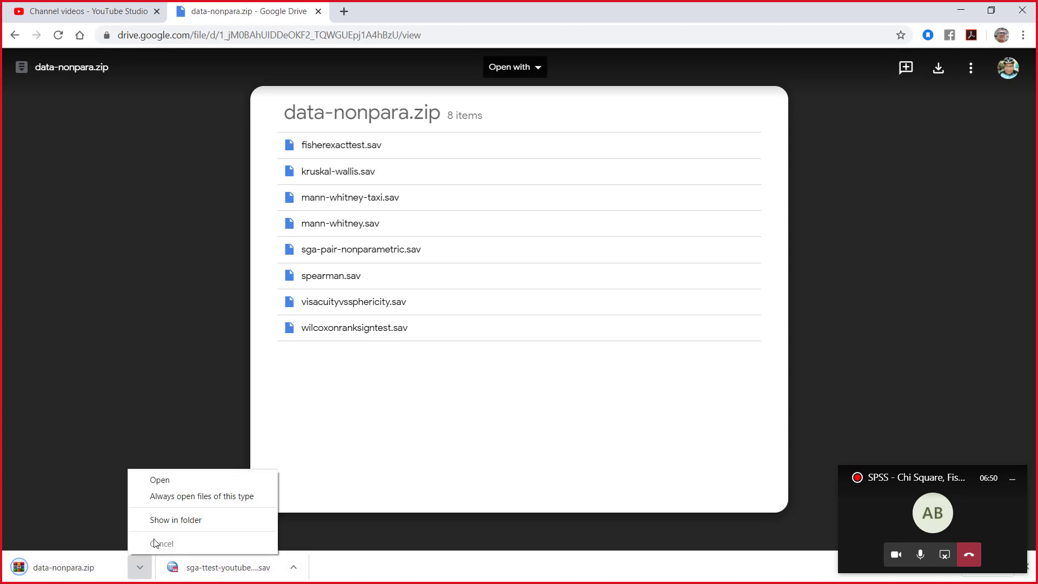
pyautogui.click(189, 481)
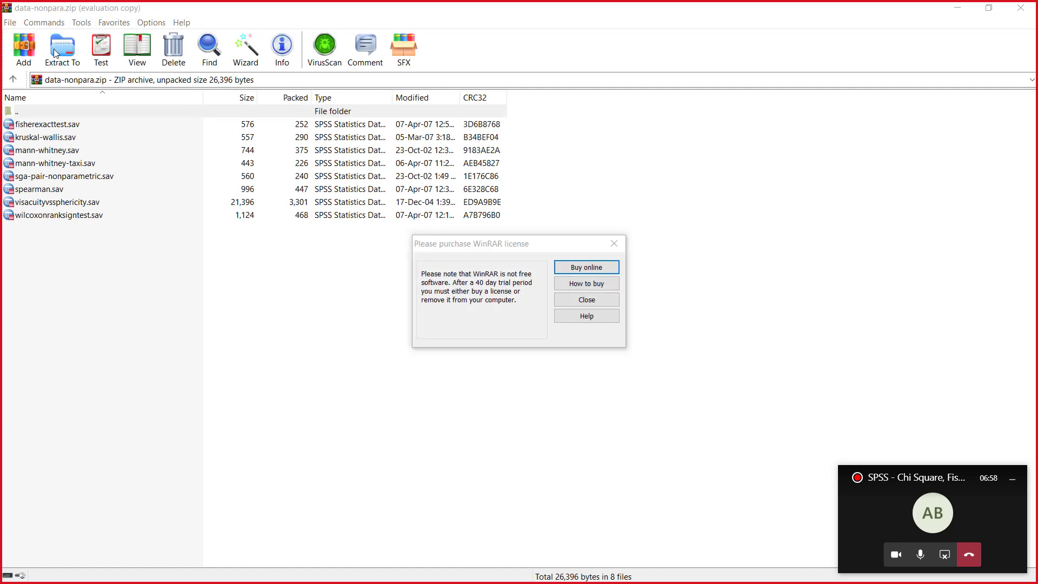
pyautogui.click(582, 304)
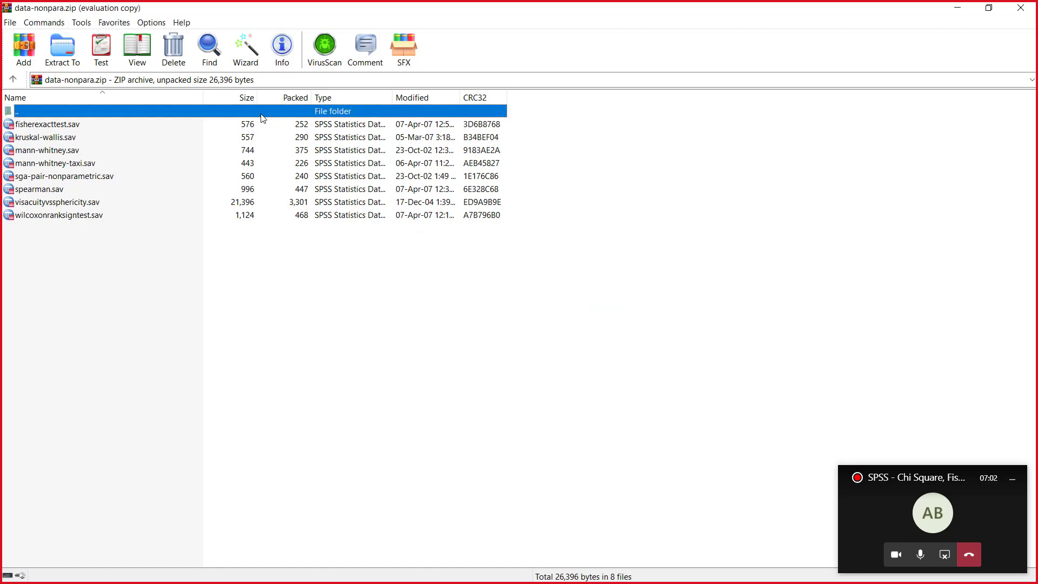
# Step: Extract all the archive's files to the Desktop folder and close WinRAR
pyautogui.click(62, 50)
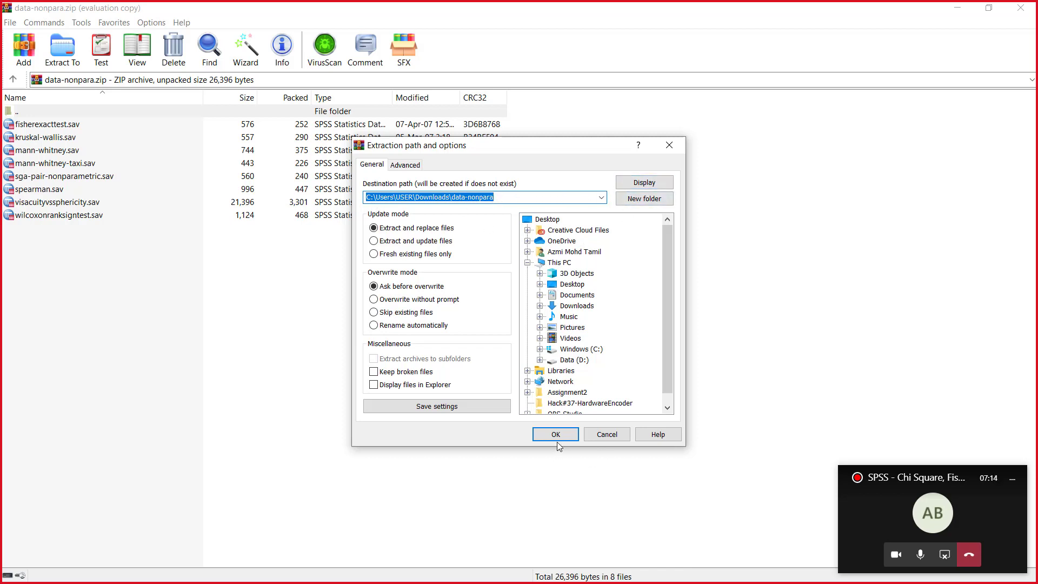
pyautogui.click(548, 219)
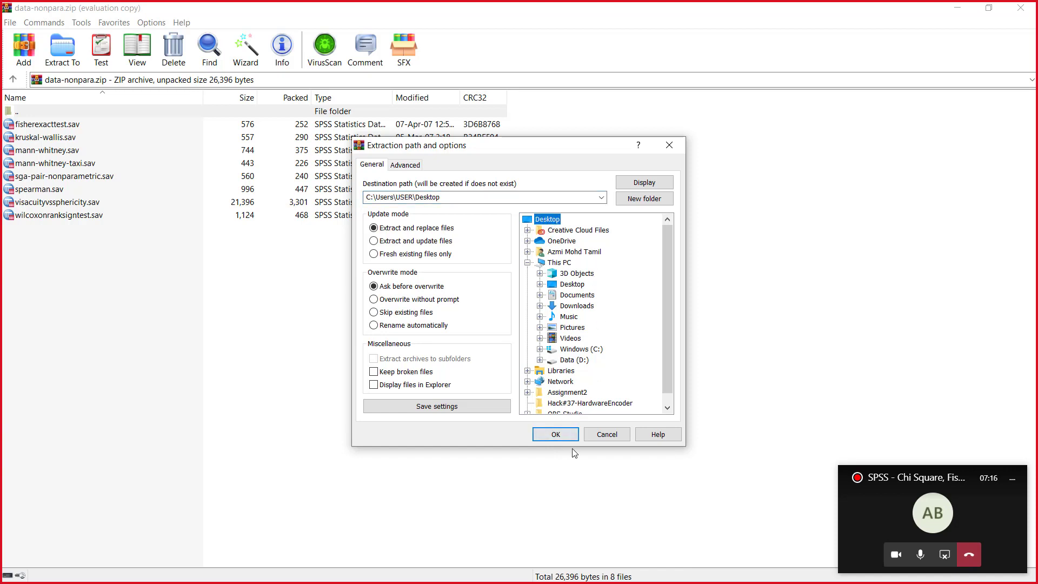
pyautogui.click(558, 435)
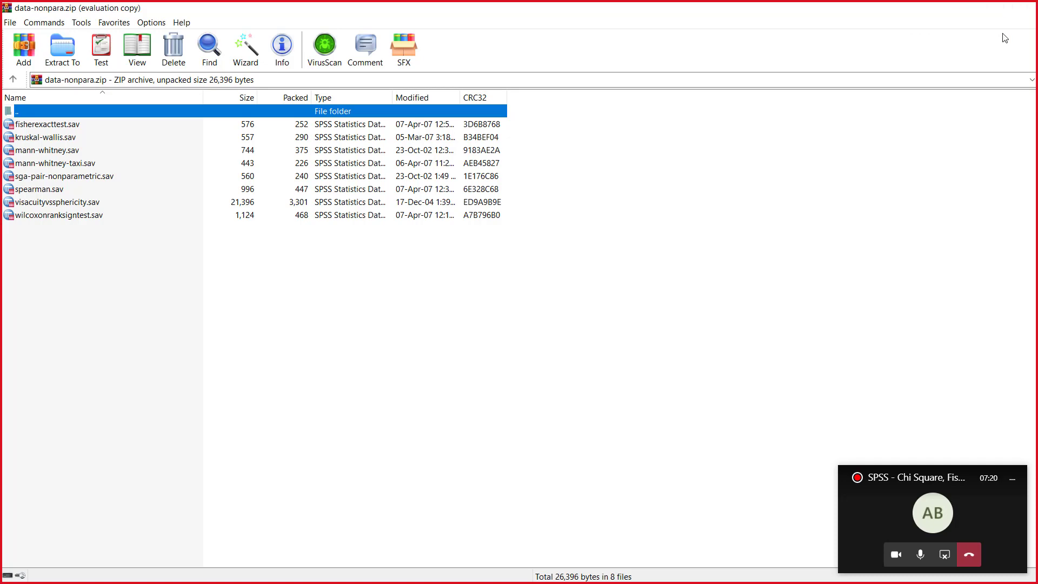
pyautogui.click(1020, 8)
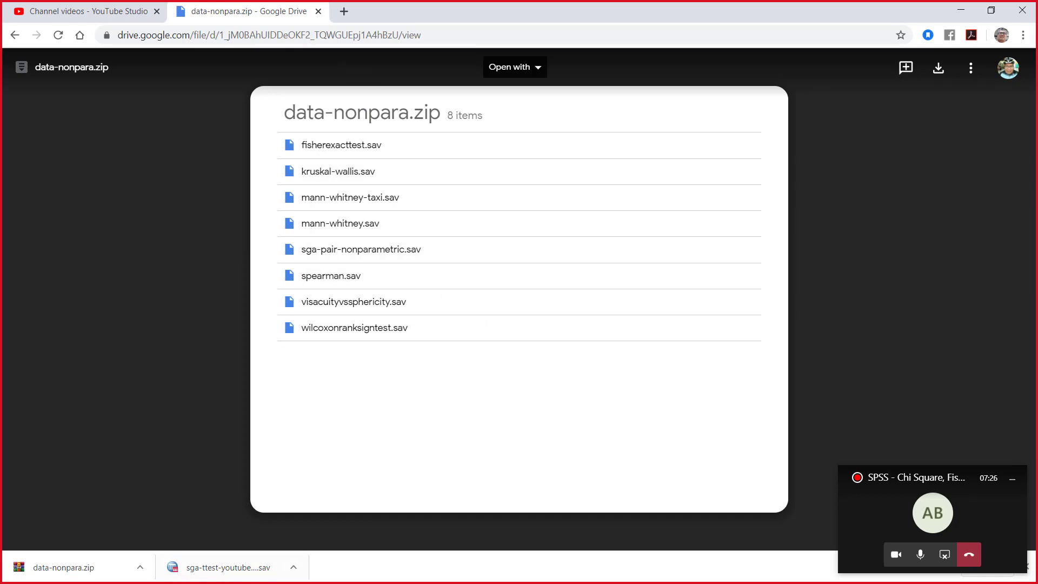
# Step: Open the downloaded sga-ttest-youtube dataset in SPSS and minimise both the Data Editor and the output viewer
pyautogui.click(293, 567)
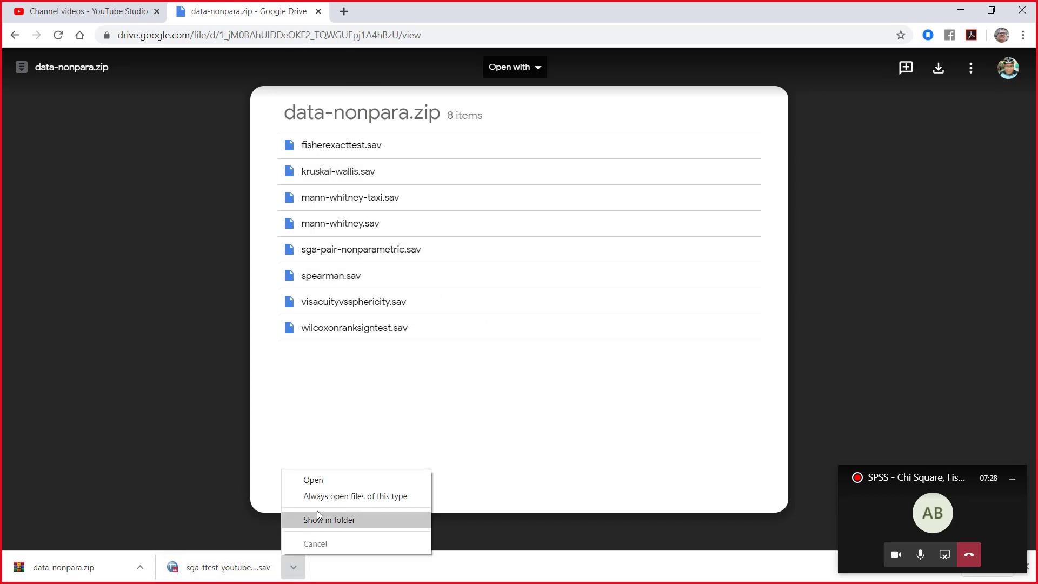
pyautogui.click(326, 481)
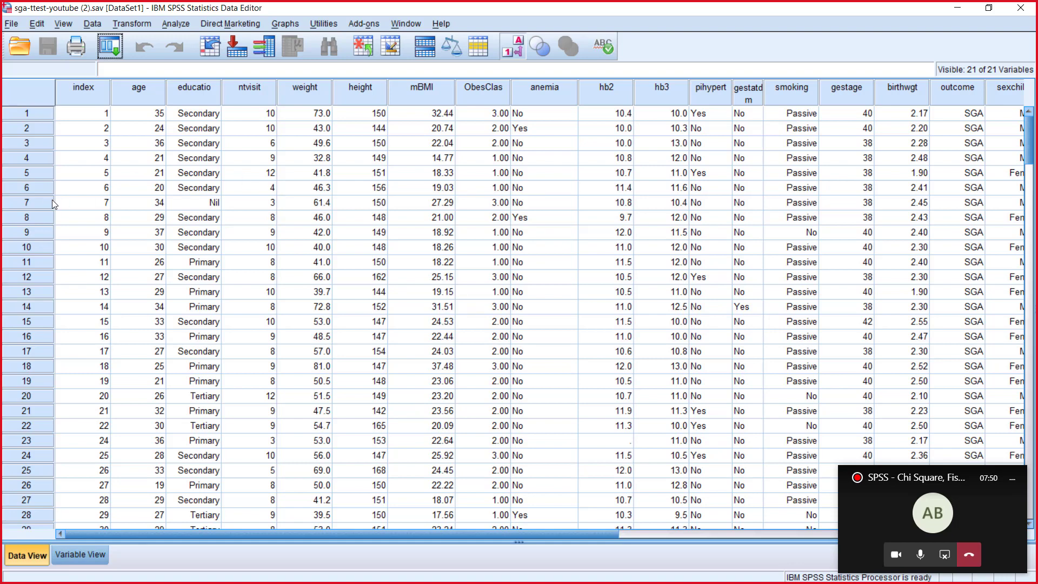
pyautogui.click(957, 8)
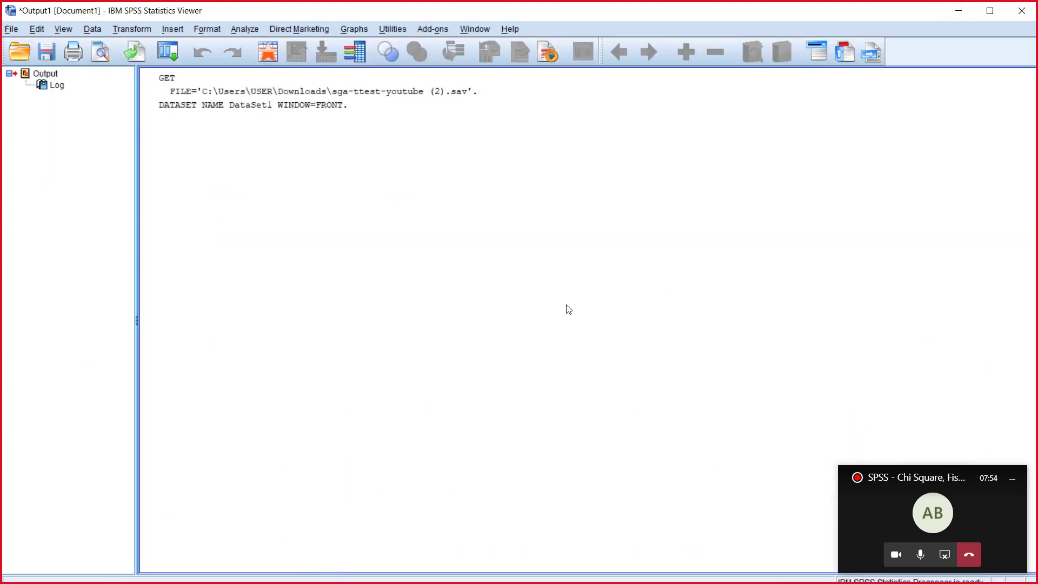
pyautogui.click(961, 12)
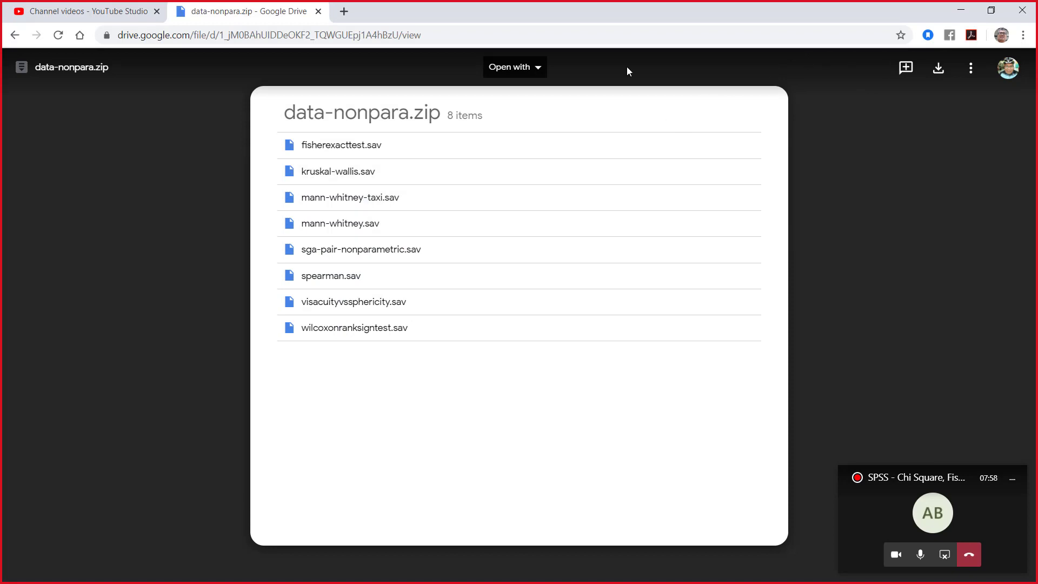
# Step: Close the Google Drive page, search Google for drtamil.me in a new tab, and open the Biostatistics and Epidemiology blog
pyautogui.click(318, 12)
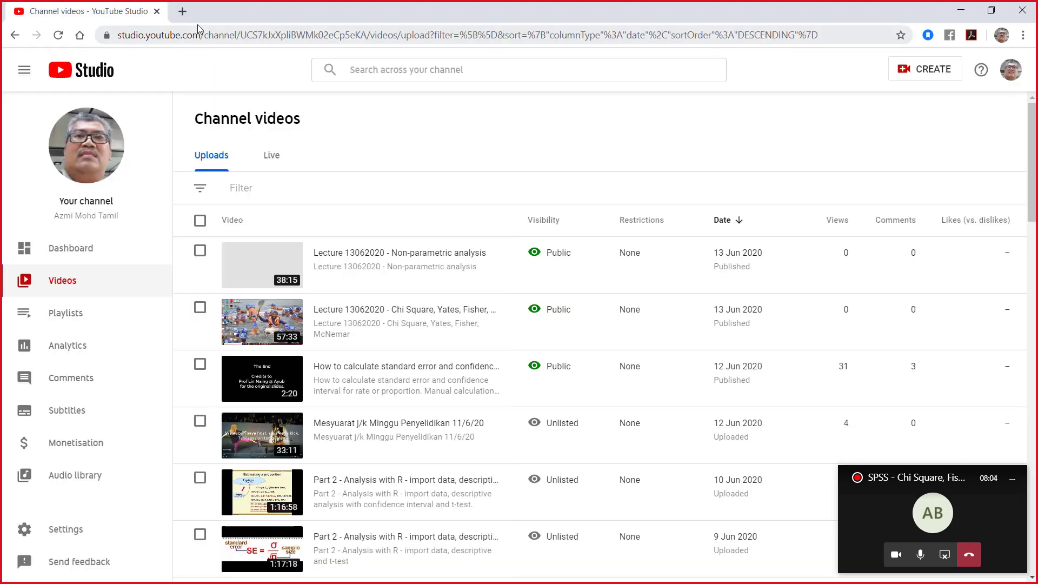
pyautogui.click(183, 12)
pyautogui.click(236, 36)
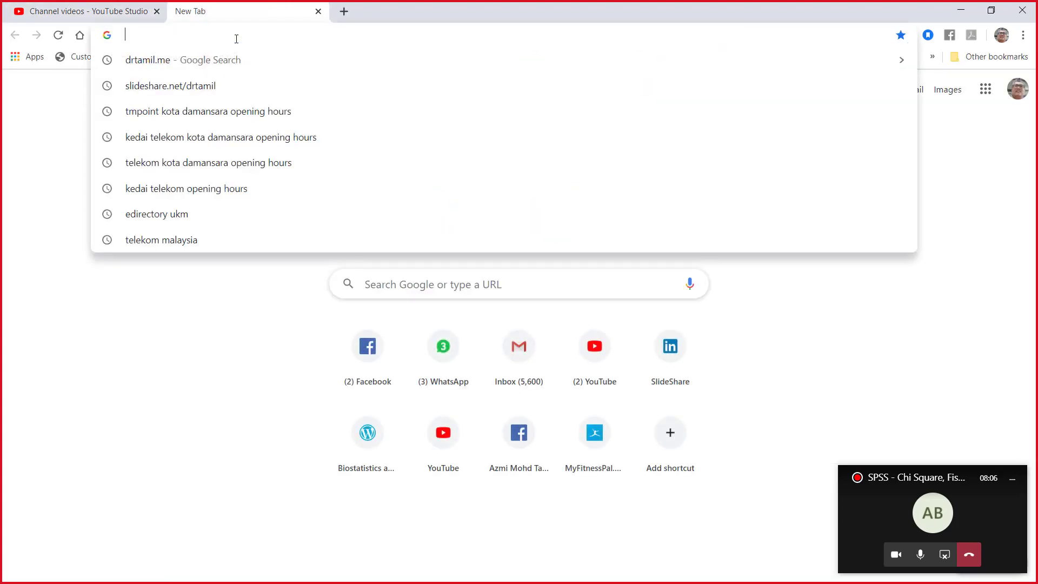
pyautogui.click(239, 60)
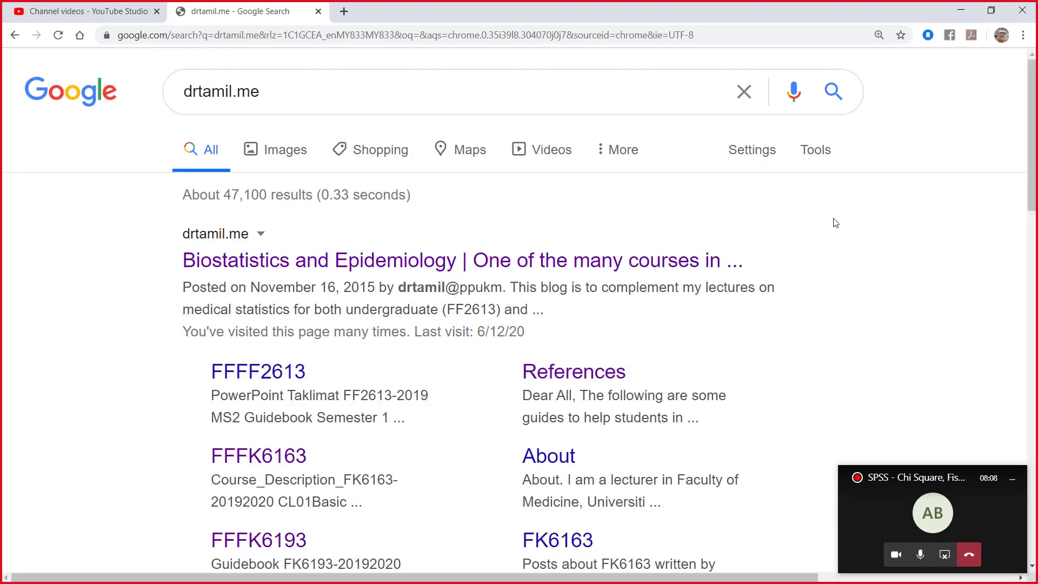
pyautogui.click(648, 261)
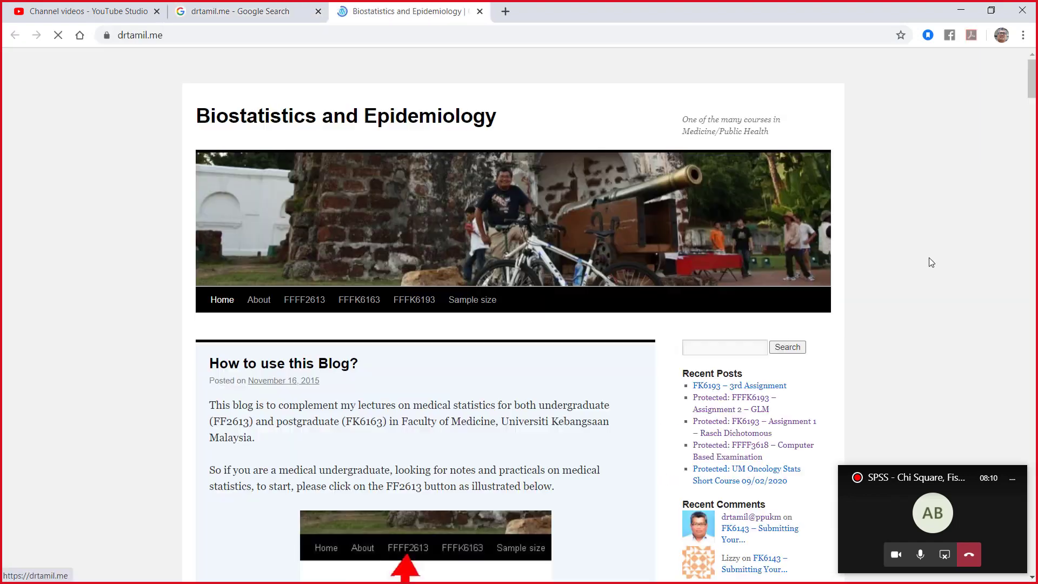
# Step: Search the blog for "spss" and open the SPSS How-To Videos post
pyautogui.click(752, 350)
pyautogui.click(738, 372)
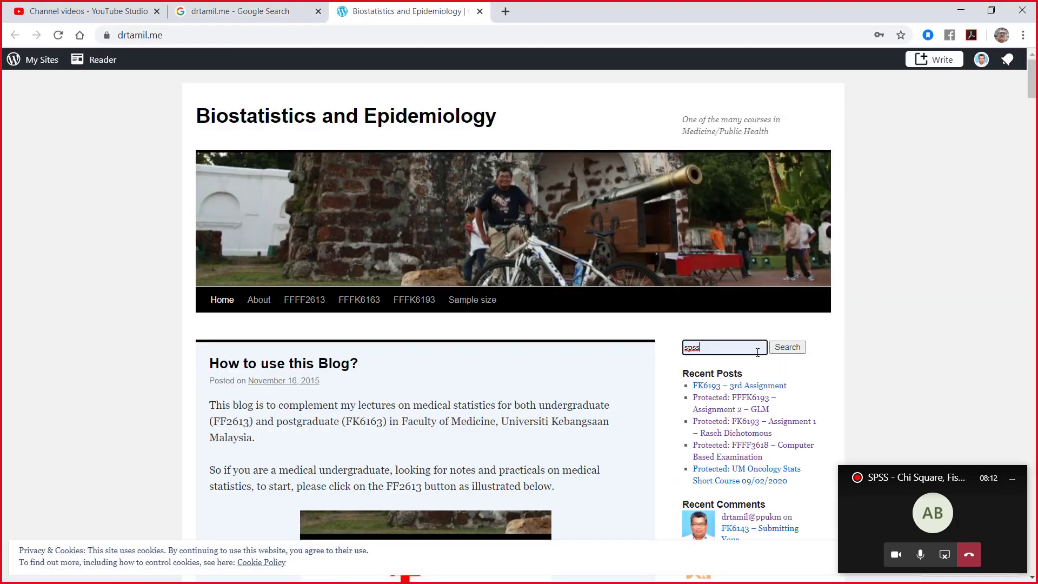
pyautogui.click(784, 349)
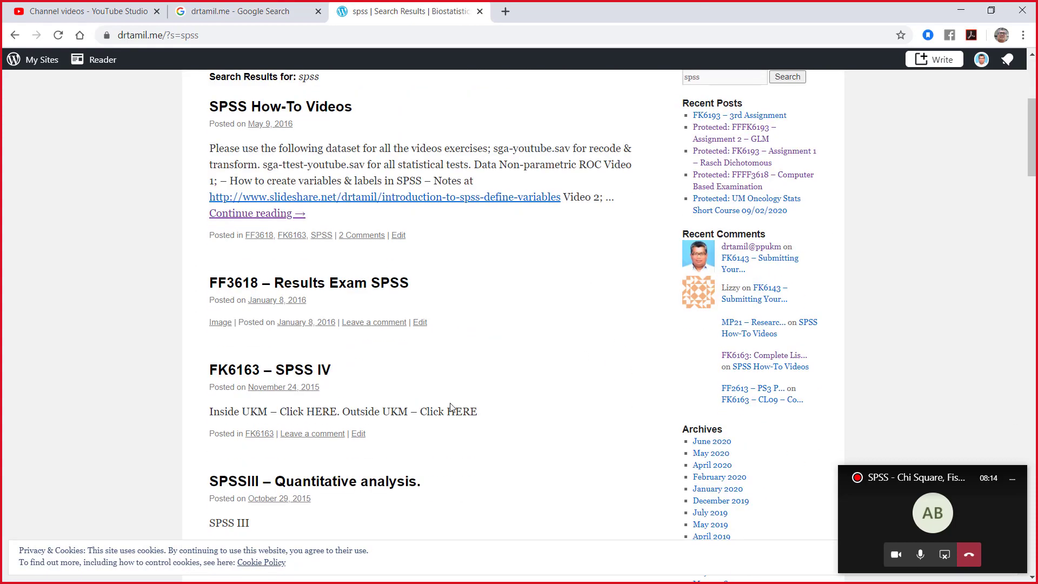
pyautogui.click(277, 108)
# Step: Look through the SPSS How-To Videos post for the Pearson's Chi-Square video and its slide deck
pyautogui.scroll(-3, 495, 335)
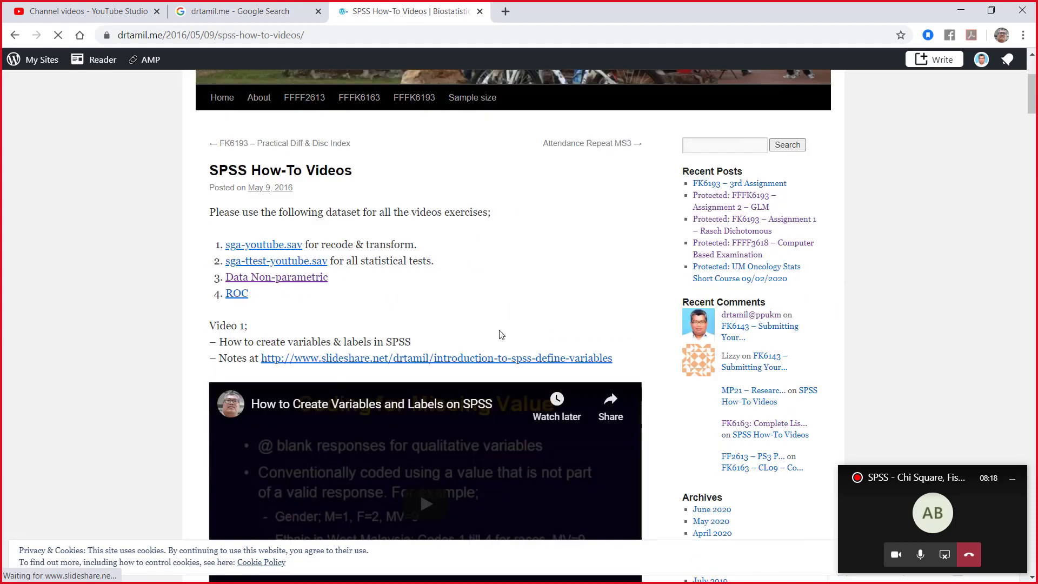
pyautogui.scroll(-7, 498, 330)
pyautogui.scroll(-20, 498, 330)
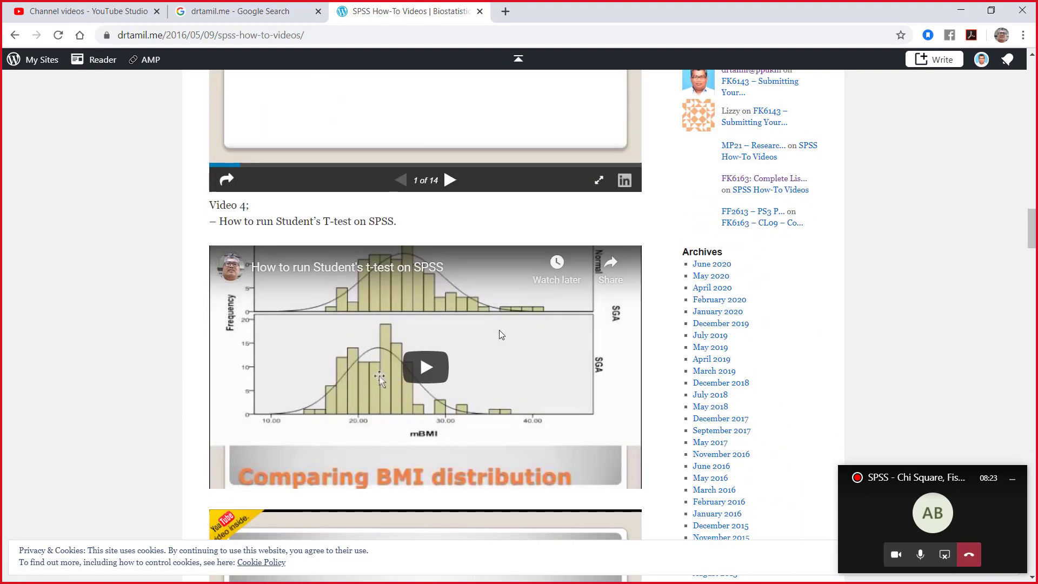
pyautogui.scroll(6, 499, 333)
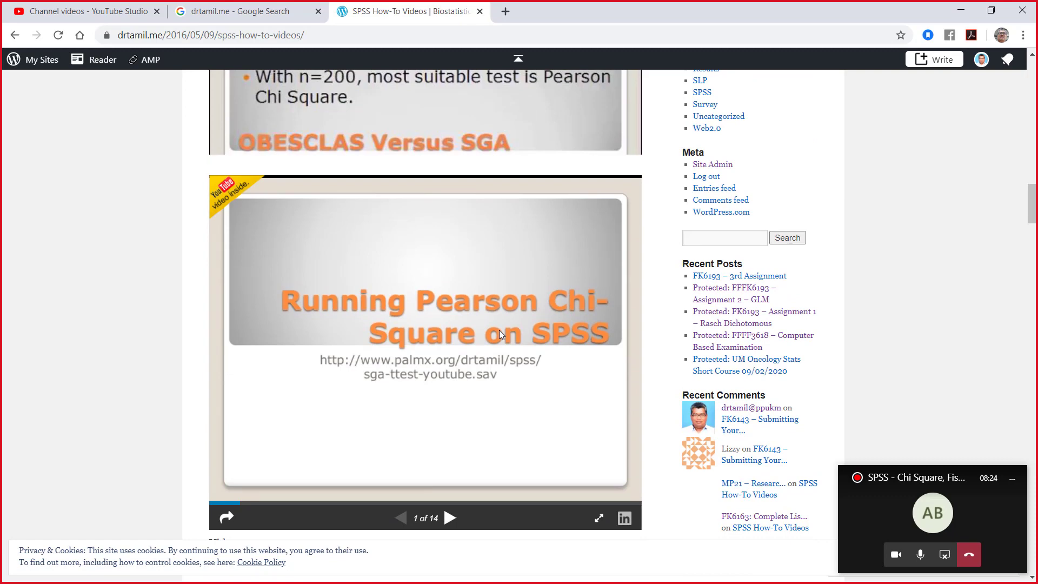
pyautogui.scroll(-1, 499, 329)
pyautogui.scroll(4, 501, 333)
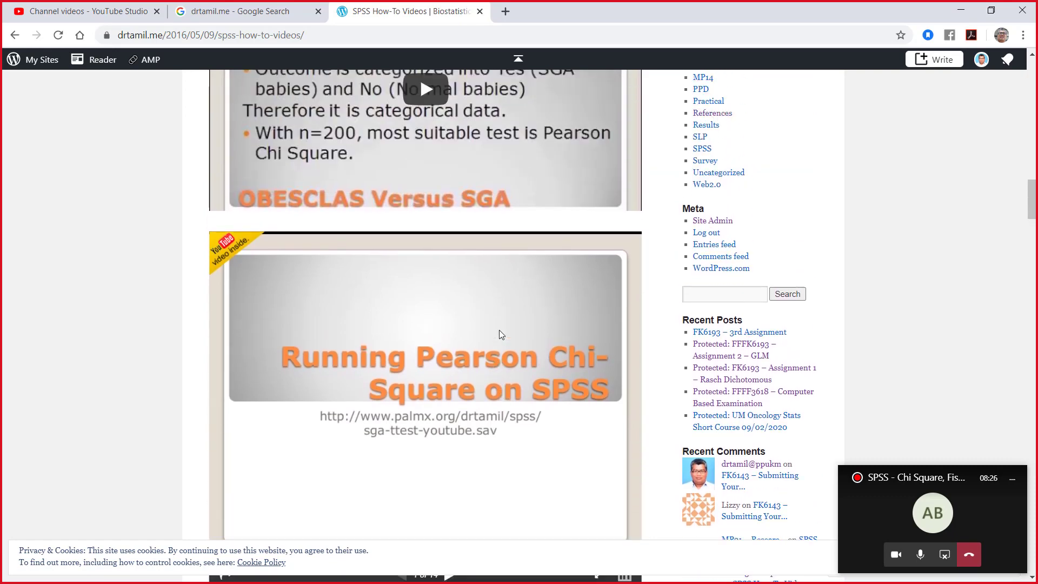
pyautogui.scroll(1, 498, 333)
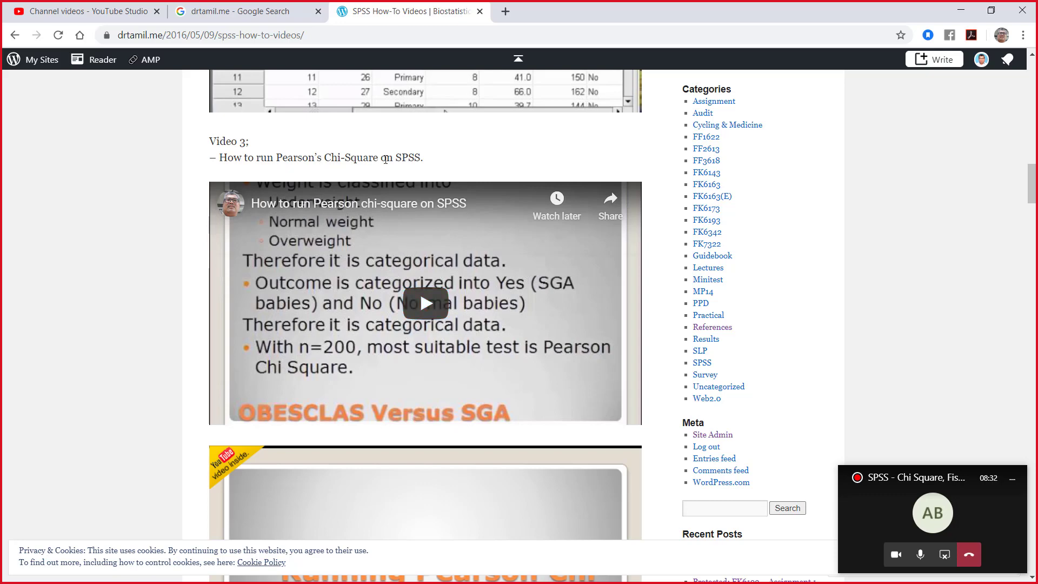
pyautogui.scroll(-4, 530, 363)
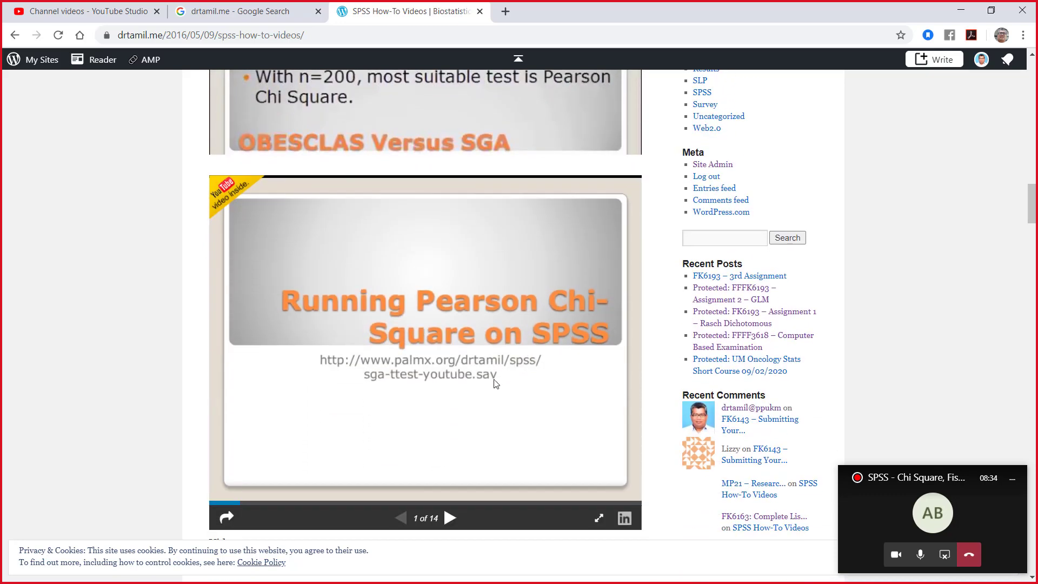
# Step: View the Pearson Chi-Square slide deck in full screen, minimise the floating meeting window, and return to the blog post
pyautogui.click(599, 518)
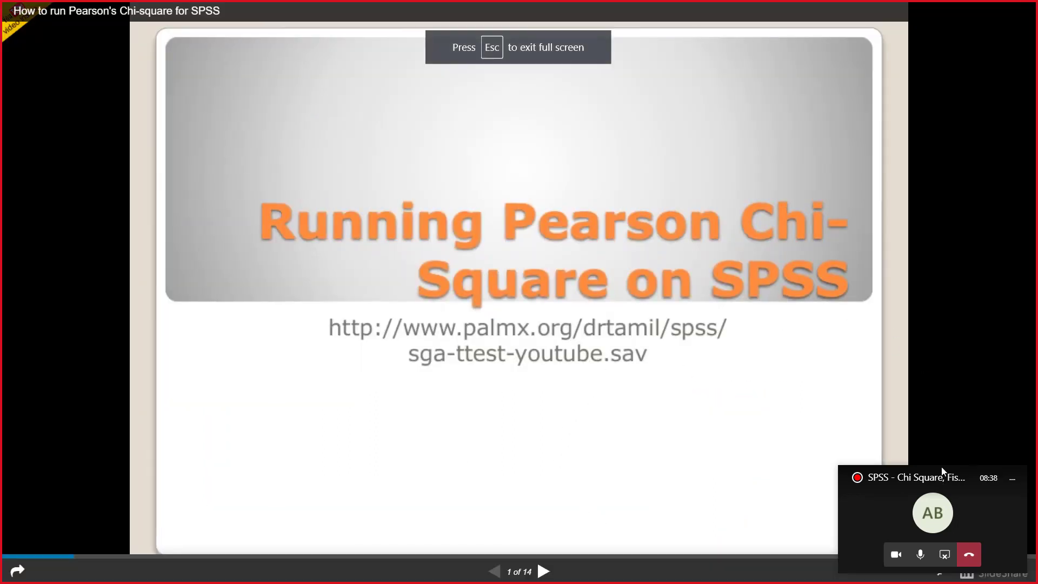
pyautogui.moveTo(939, 479); pyautogui.dragTo(923, 24)
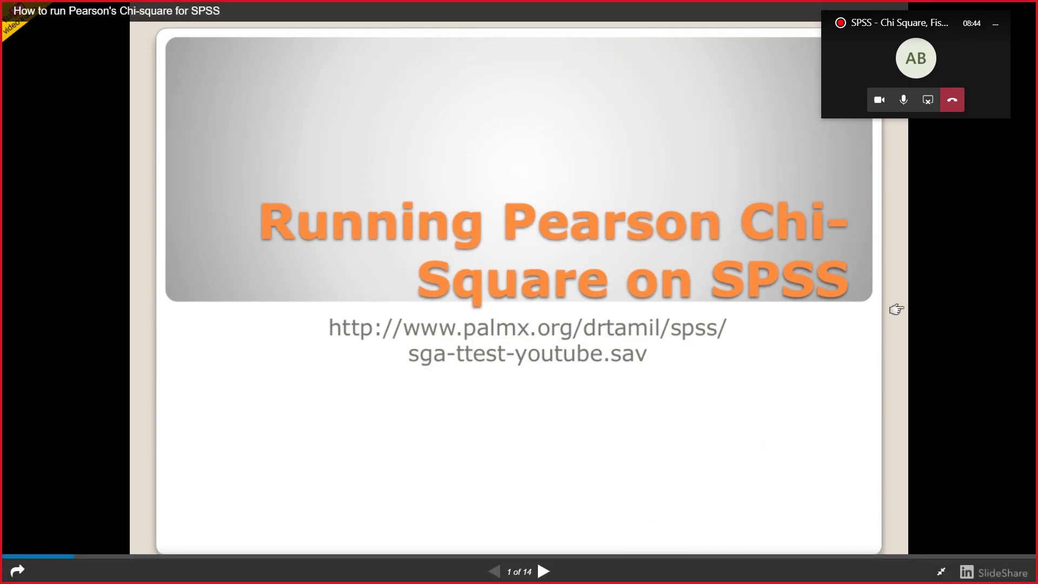
pyautogui.click(996, 25)
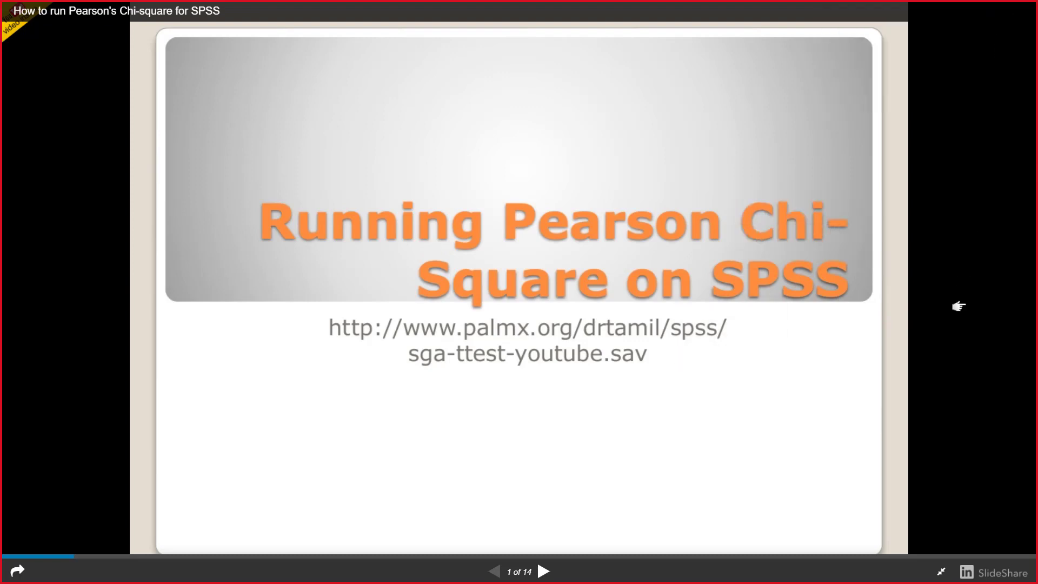
pyautogui.click(940, 573)
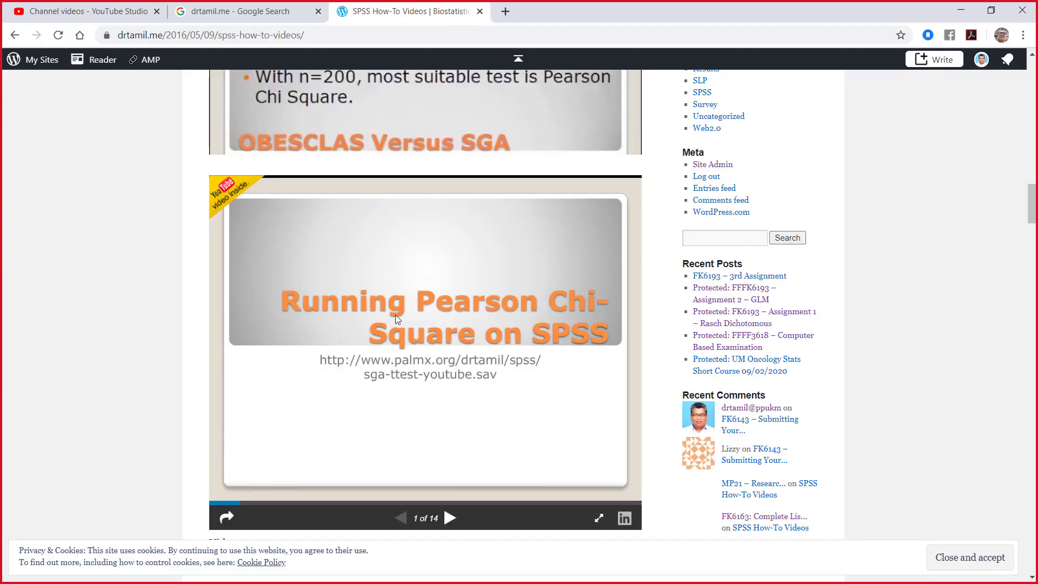
# Step: Open the Pearson's Chi-square deck on SlideShare, log in as requested, and download the presentation
pyautogui.click(624, 520)
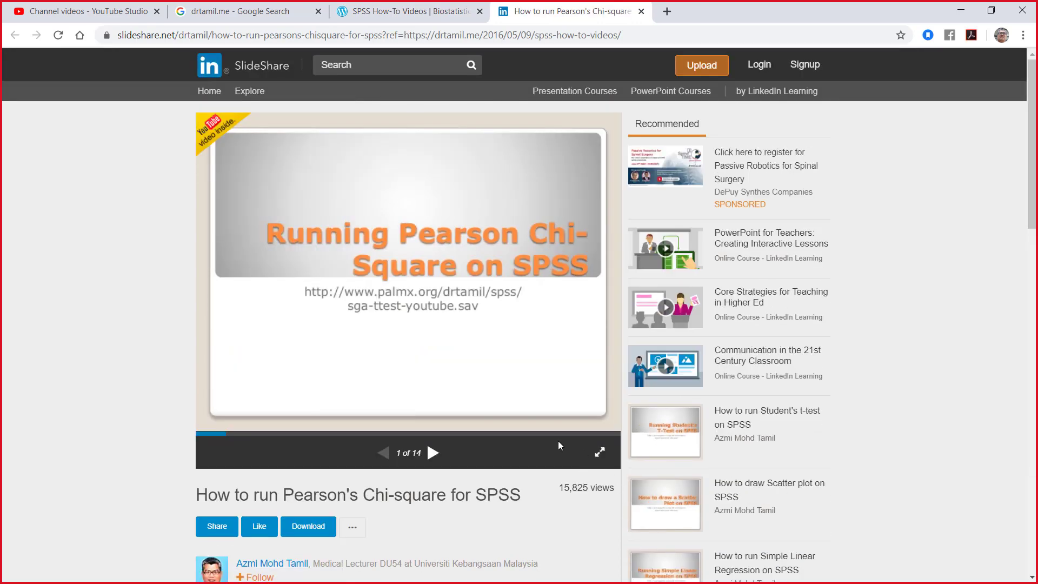
pyautogui.click(308, 527)
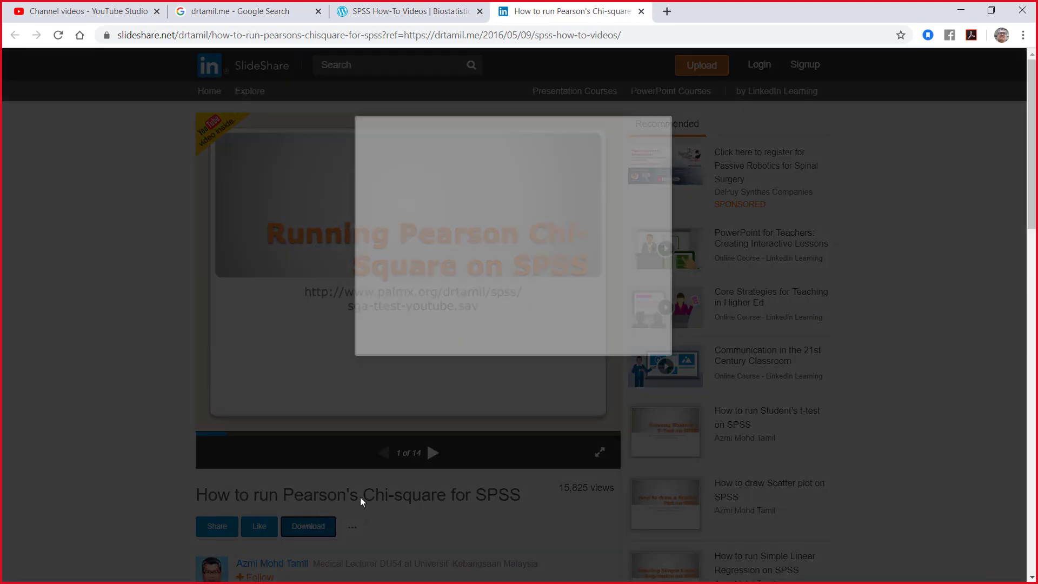
pyautogui.click(524, 224)
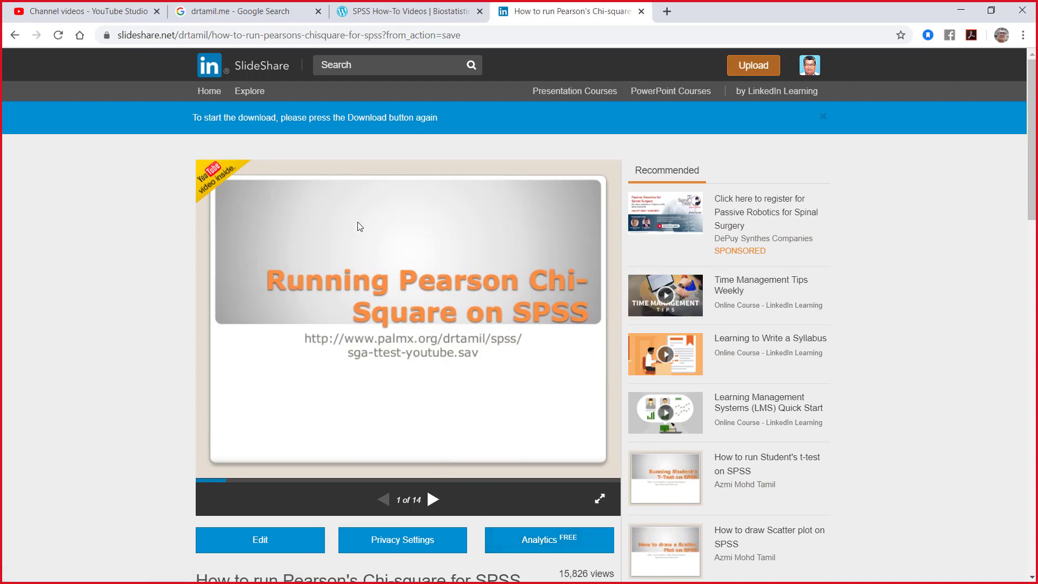
pyautogui.scroll(-2, 365, 520)
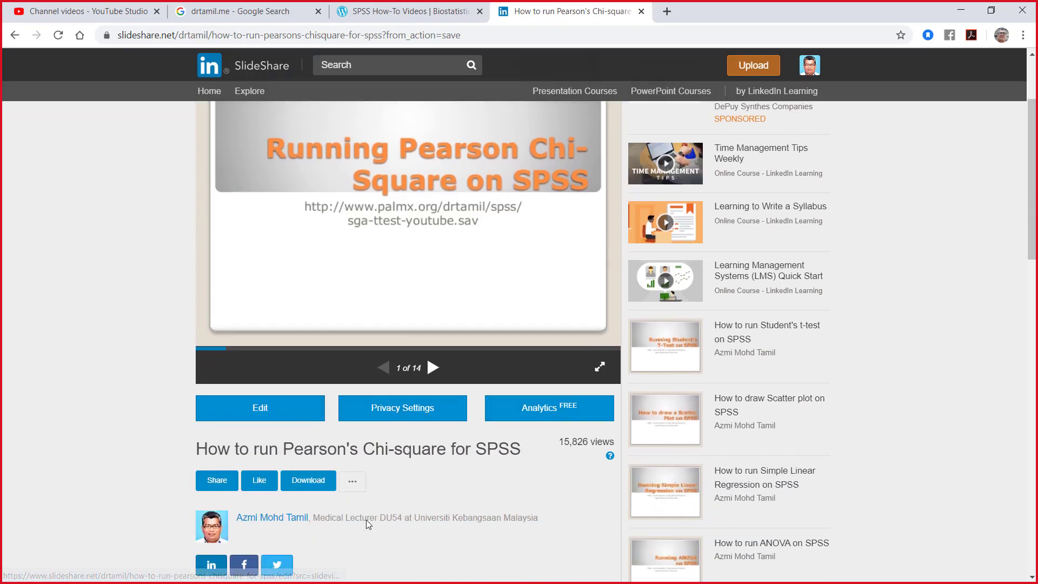
pyautogui.click(329, 488)
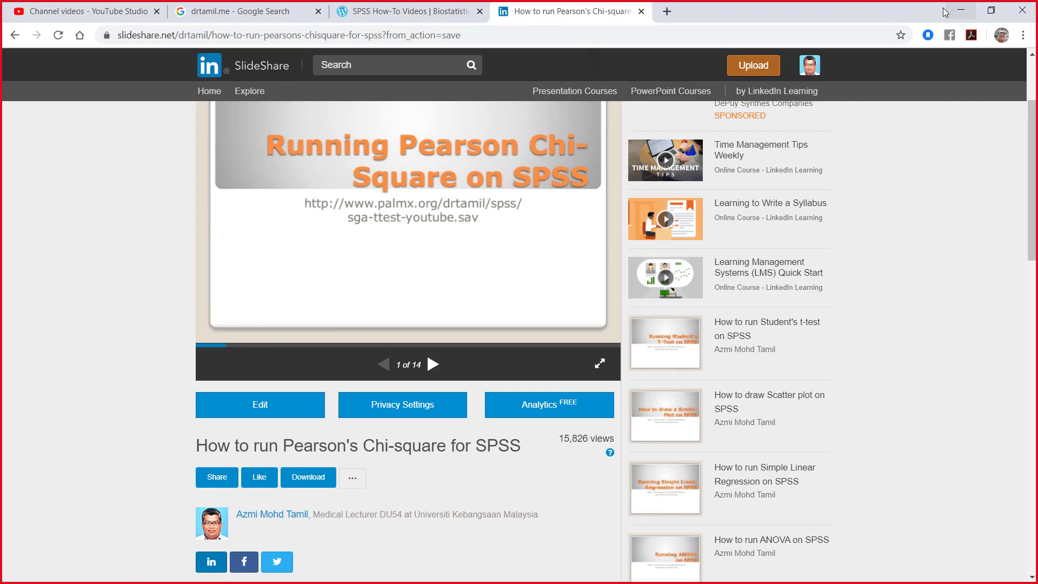
# Step: Switch to the Microsoft Teams meeting window and return to the posts of the 13-06-2020 Fourth Saturday Session channel
pyautogui.click(960, 10)
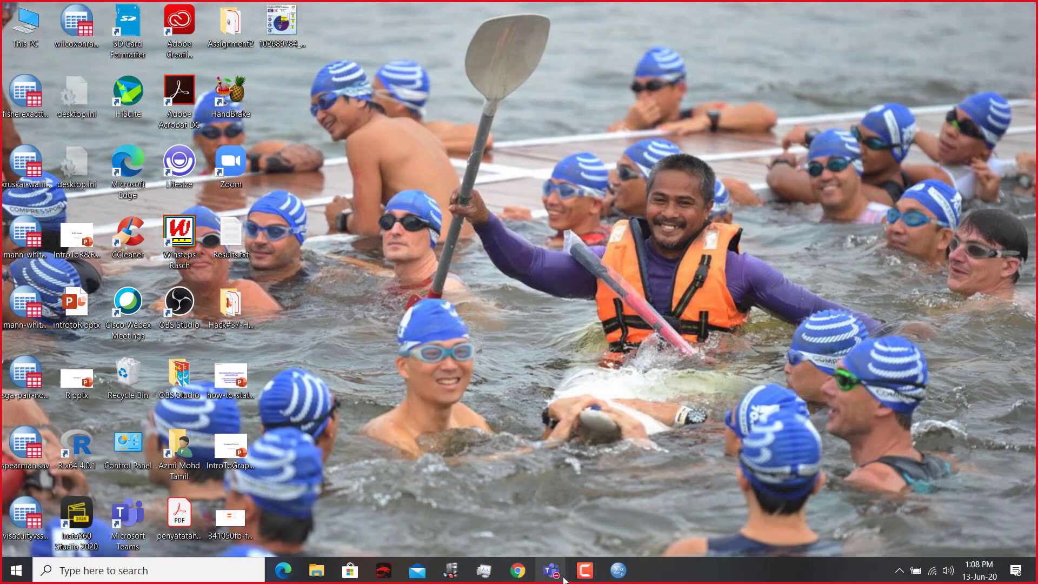
pyautogui.moveTo(618, 576)
pyautogui.moveTo(551, 570)
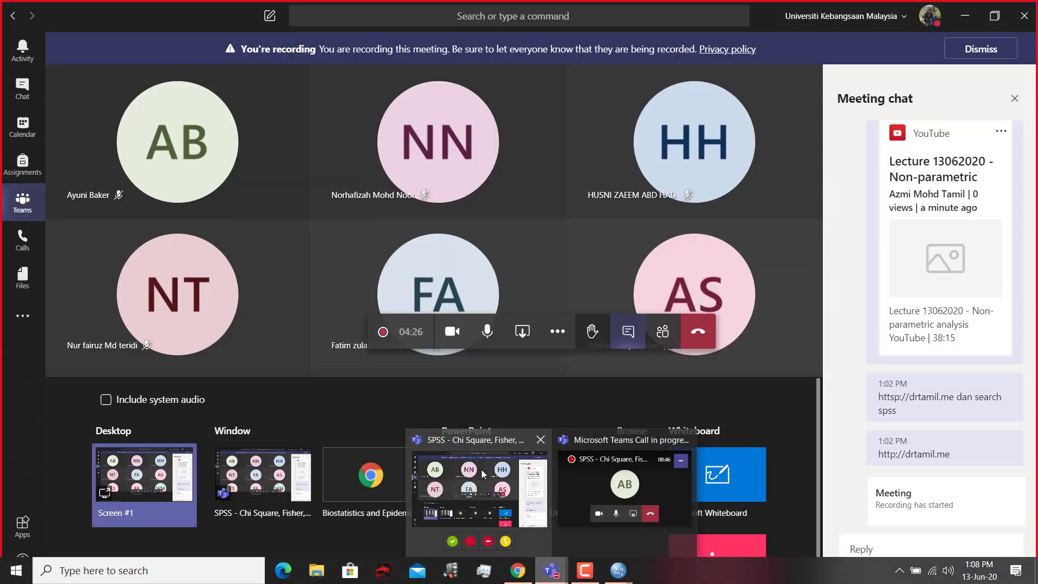
pyautogui.click(481, 469)
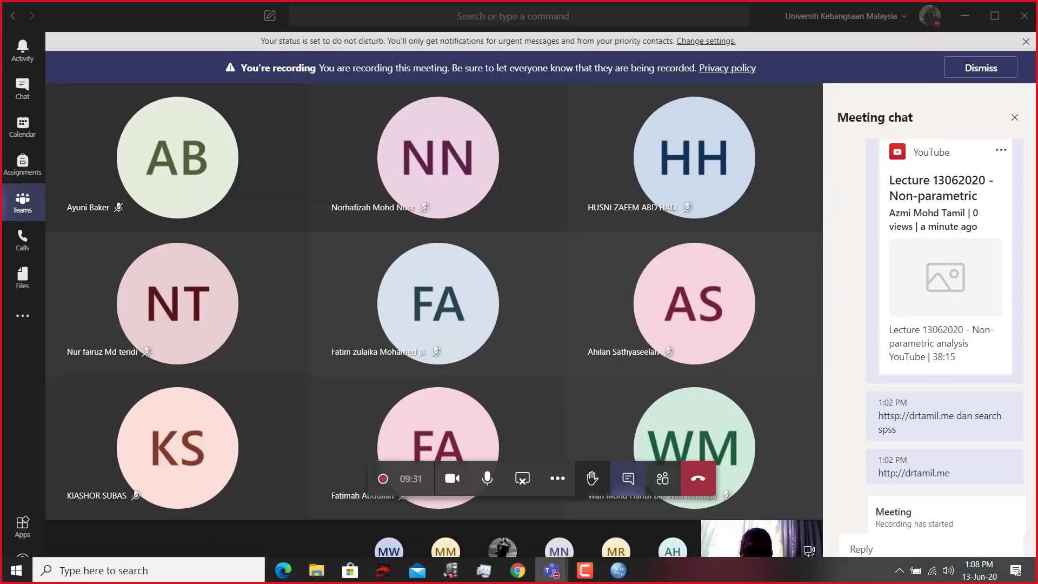
pyautogui.click(21, 200)
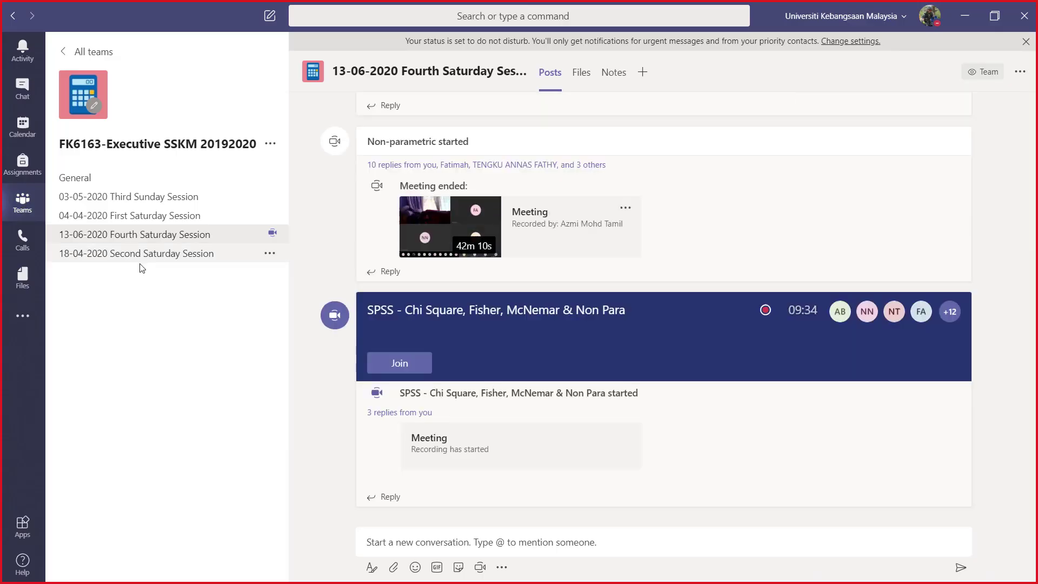
# Step: Look through the channel's earlier posts for the Chi Square post with the video links and PDF attachments
pyautogui.scroll(10, 613, 264)
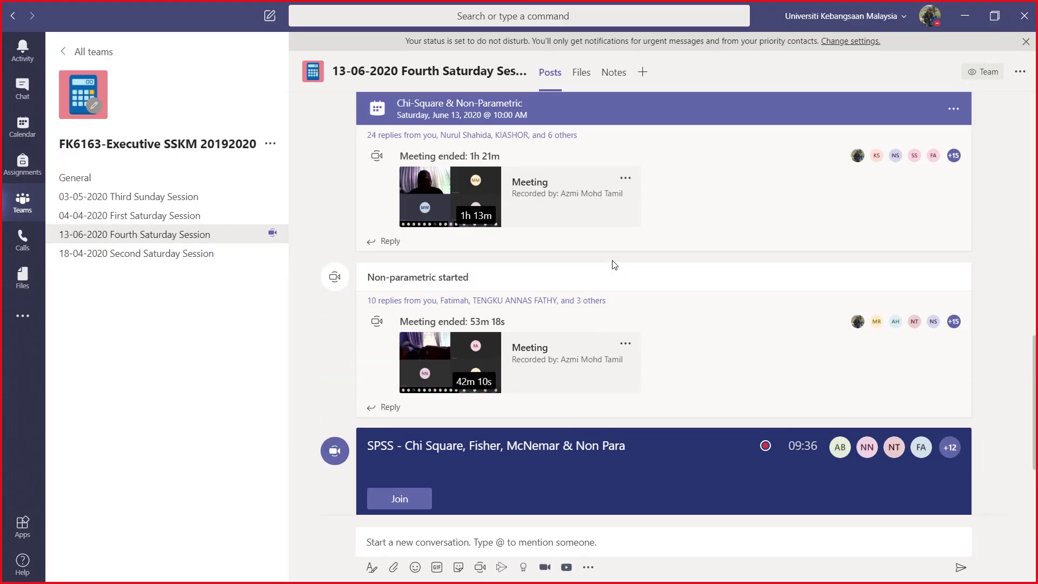
pyautogui.scroll(4, 613, 265)
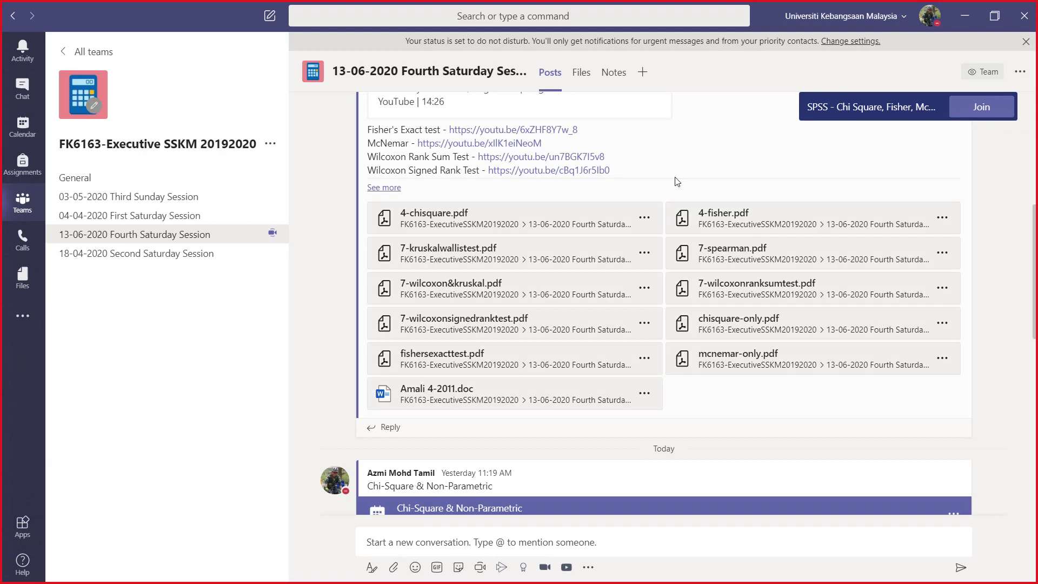
pyautogui.scroll(4, 677, 182)
pyautogui.scroll(5, 746, 241)
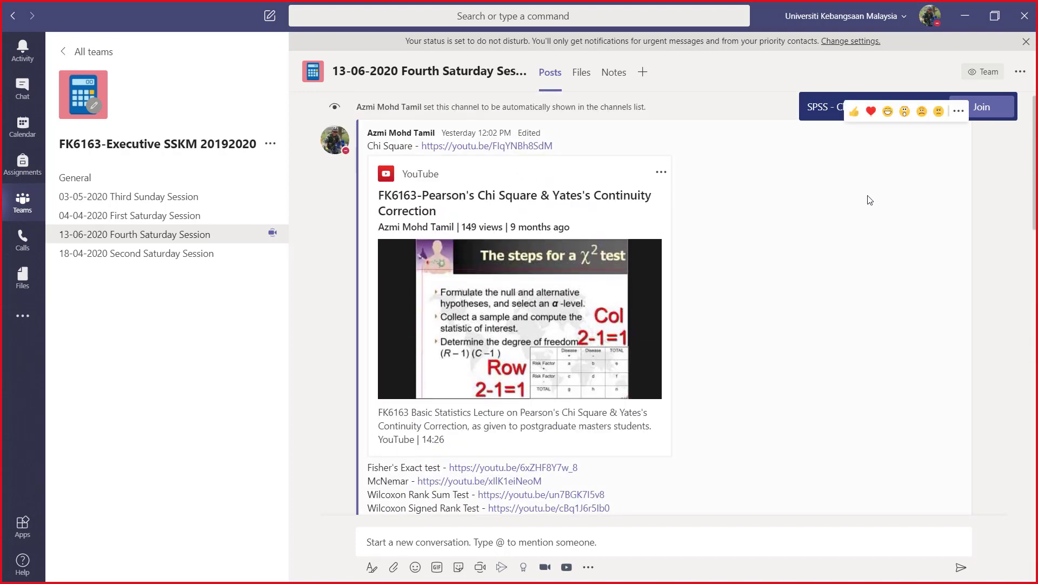
pyautogui.scroll(1, 883, 205)
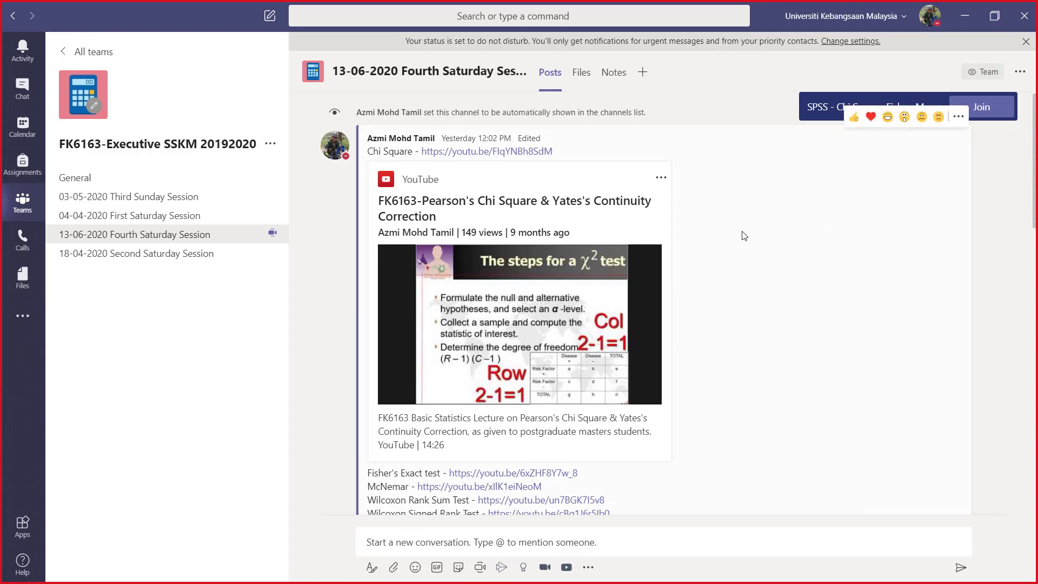
pyautogui.scroll(-3, 743, 237)
pyautogui.scroll(2, 740, 252)
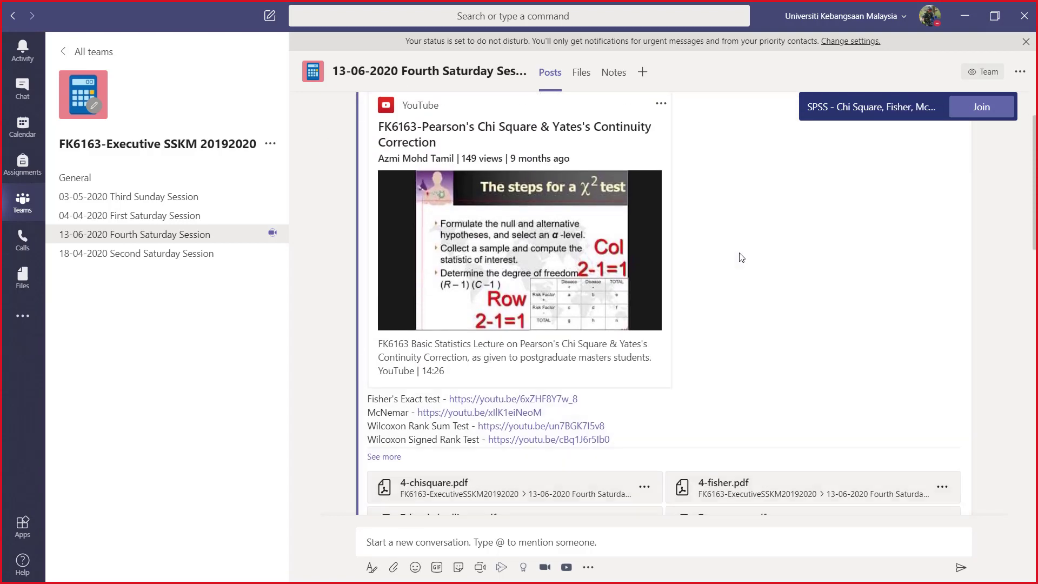
pyautogui.scroll(-5, 741, 255)
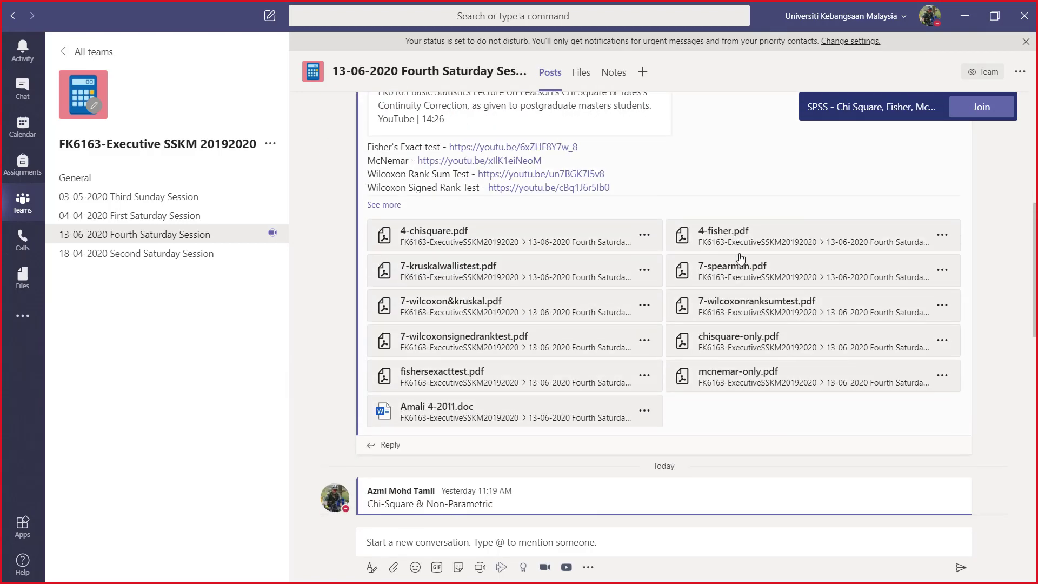
pyautogui.scroll(3, 740, 258)
pyautogui.scroll(4, 870, 335)
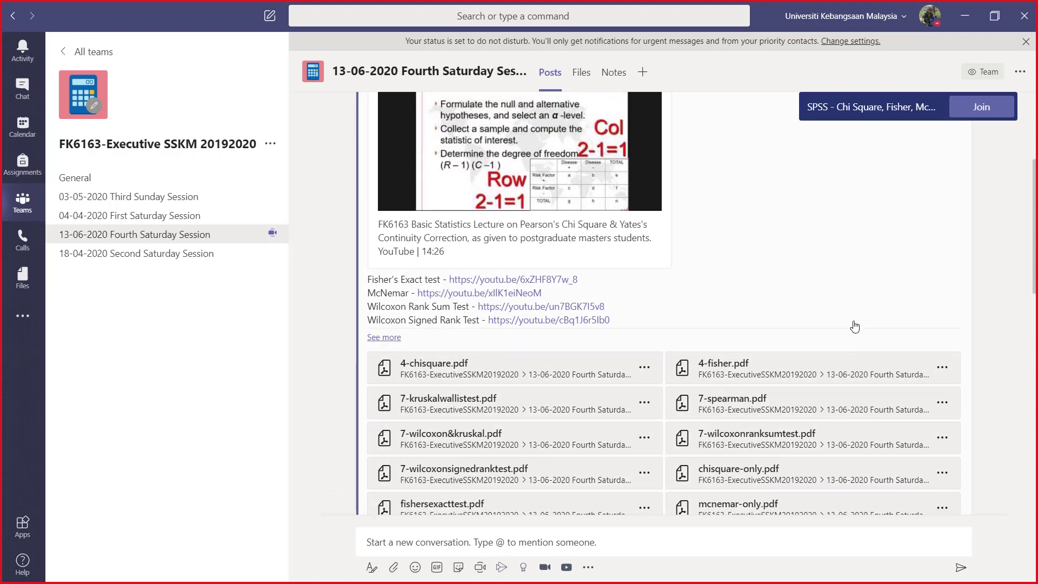
pyautogui.moveTo(810, 130)
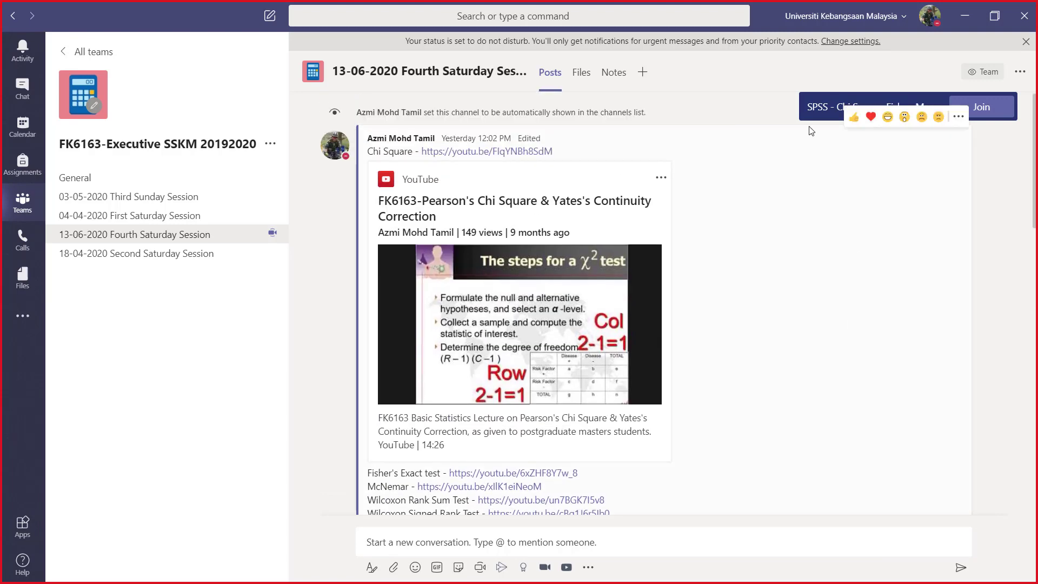
# Step: Open the channel's Chi Square post with the lecture links and PDF attachments for editing
pyautogui.click(660, 180)
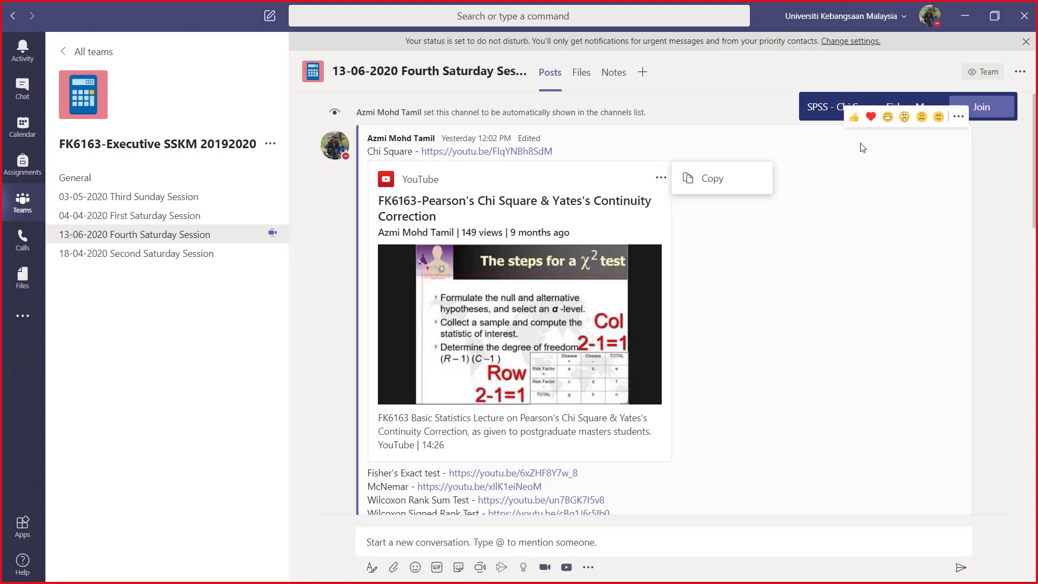
pyautogui.click(958, 117)
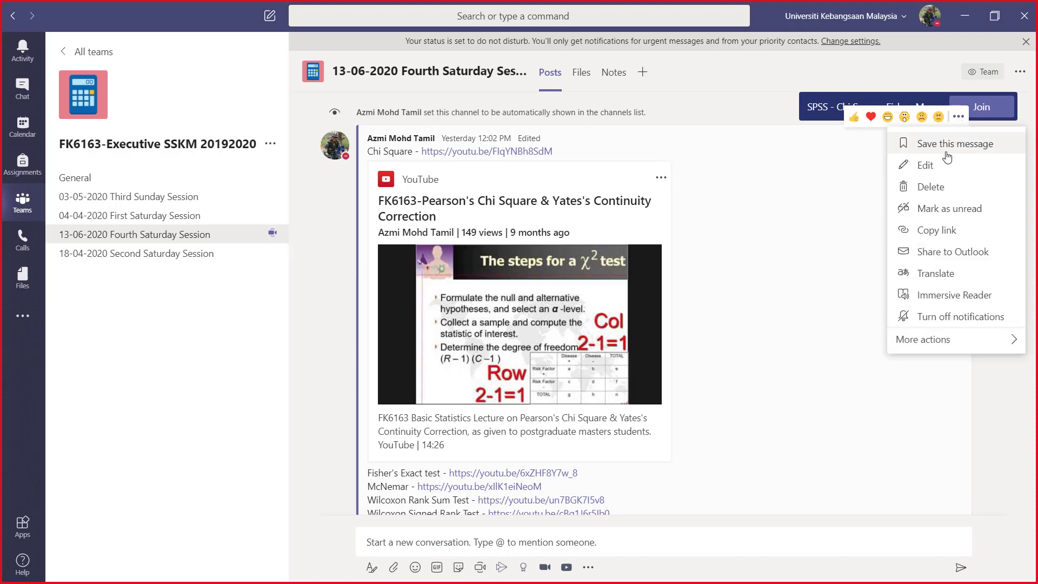
pyautogui.click(937, 172)
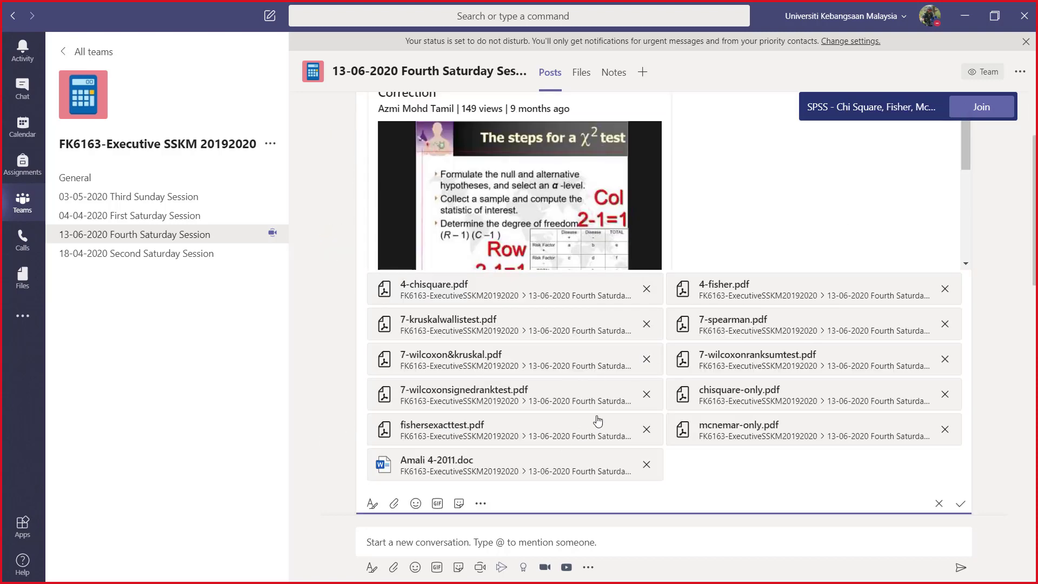
pyautogui.click(696, 463)
# Step: Attach data-nonpara.zip and sga-ttest-youtube (2).sav from the computer's Downloads folder to the Chi Square post
pyautogui.click(394, 504)
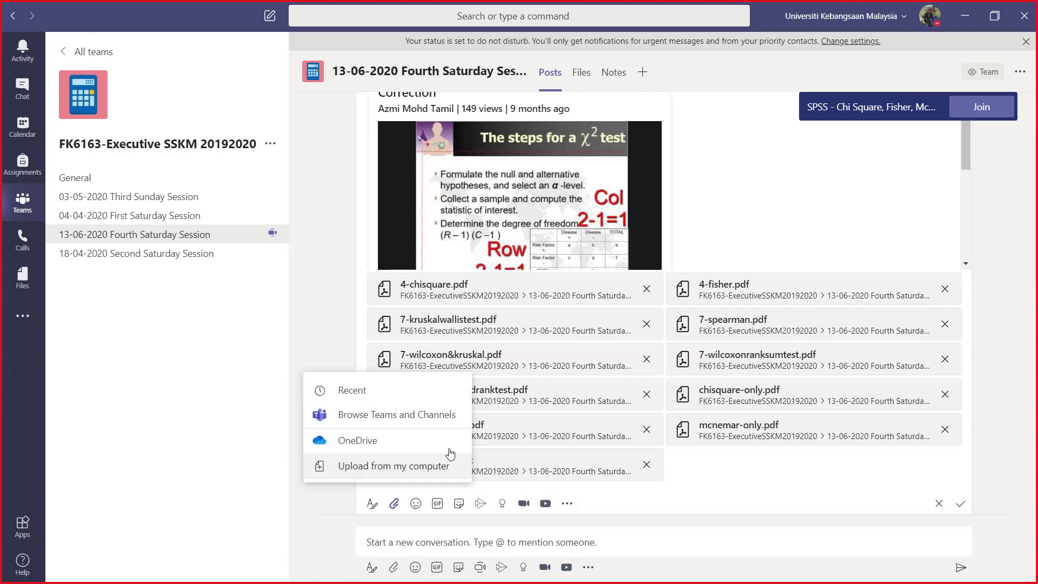
pyautogui.click(373, 466)
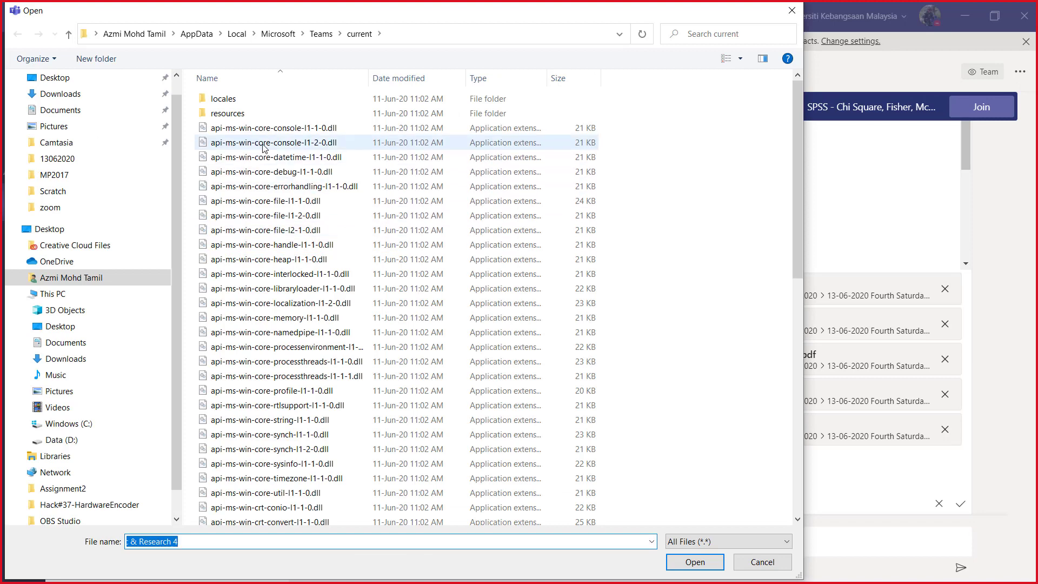
pyautogui.click(75, 95)
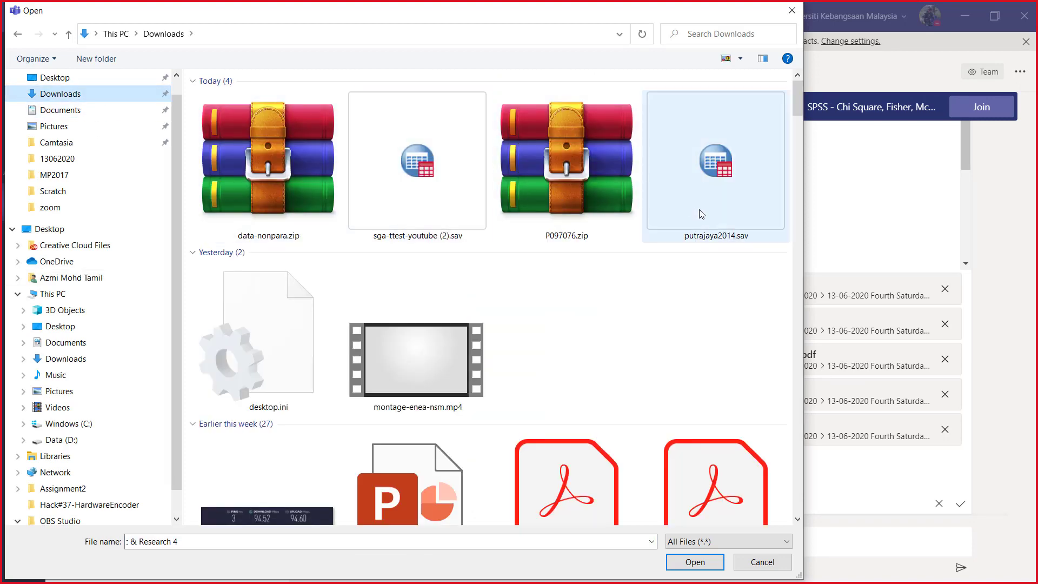
pyautogui.click(299, 177)
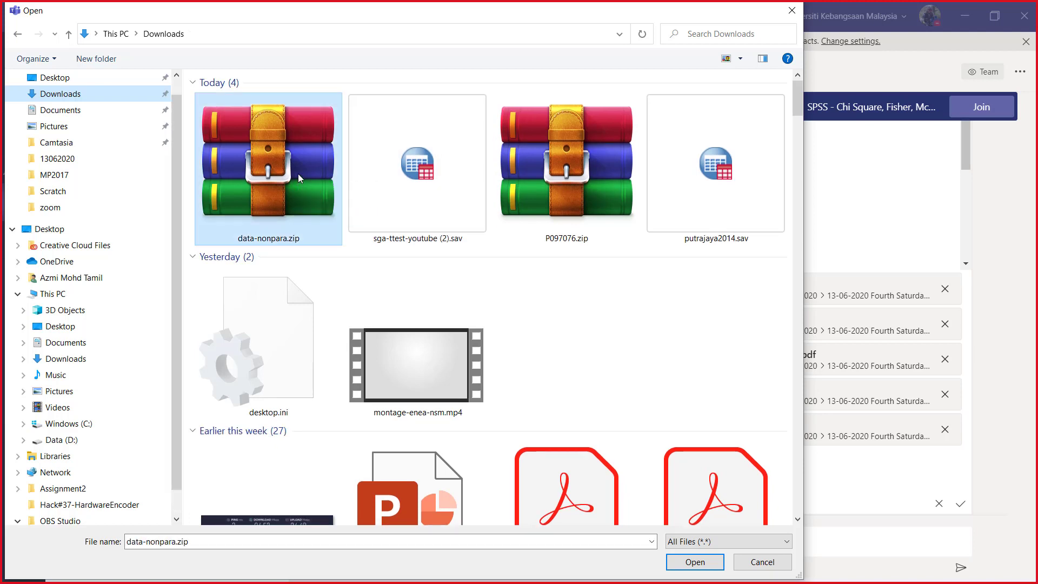
pyautogui.keyDown('ctrl'); pyautogui.click(424, 184); pyautogui.keyUp('ctrl')
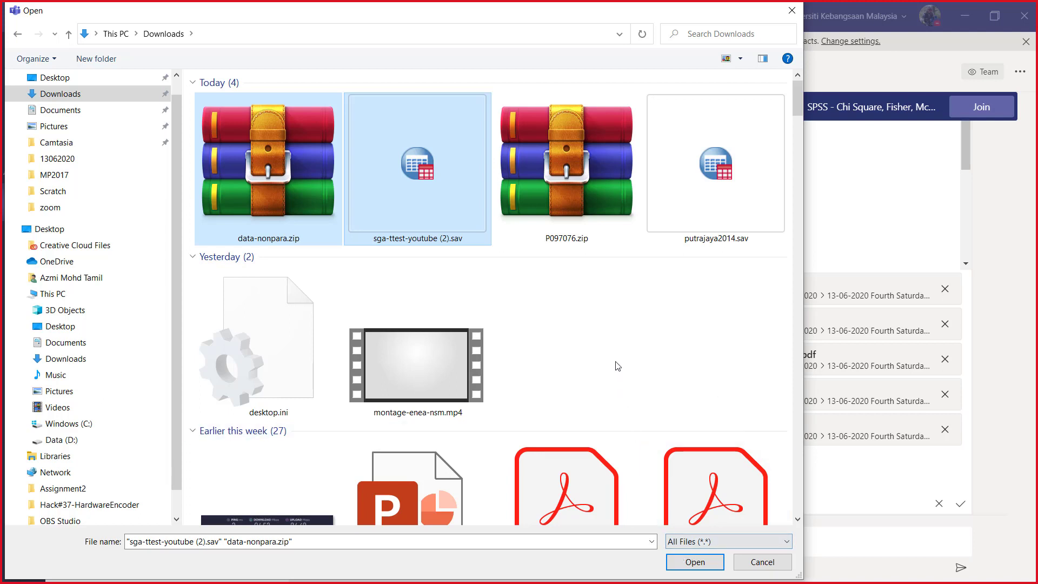
pyautogui.click(702, 564)
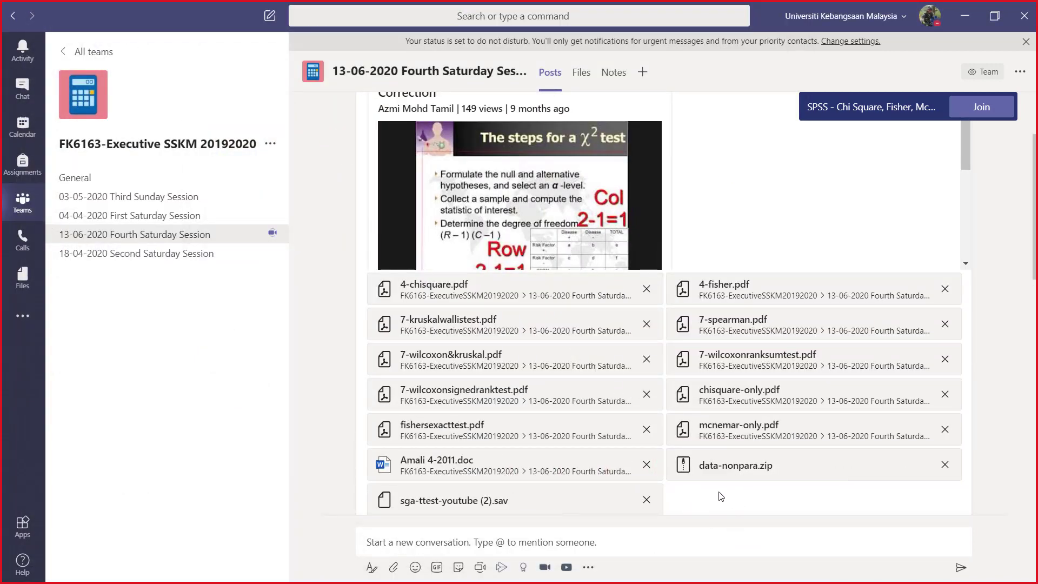
pyautogui.scroll(-3, 686, 486)
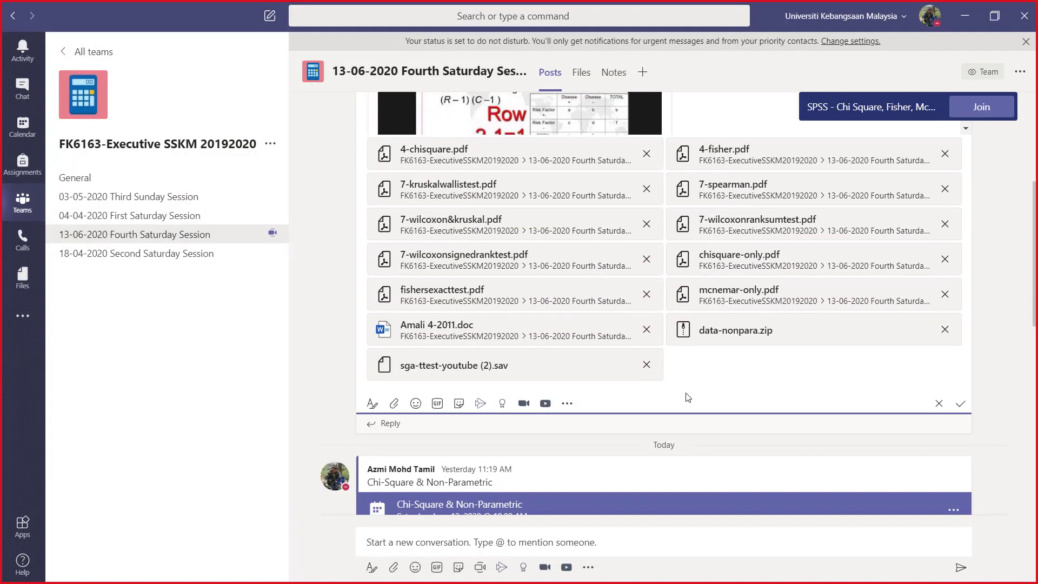
pyautogui.click(394, 403)
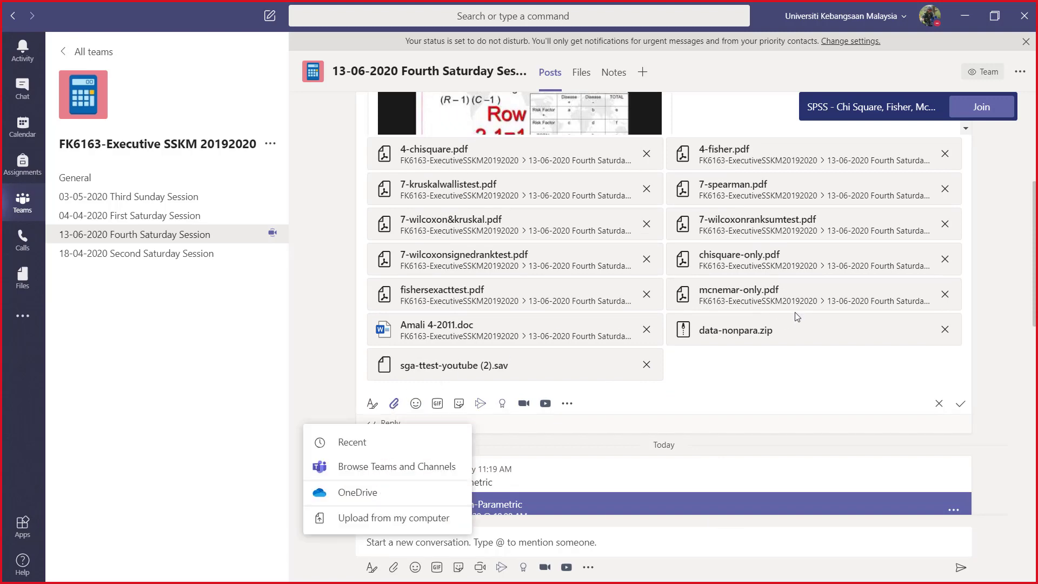
pyautogui.click(386, 517)
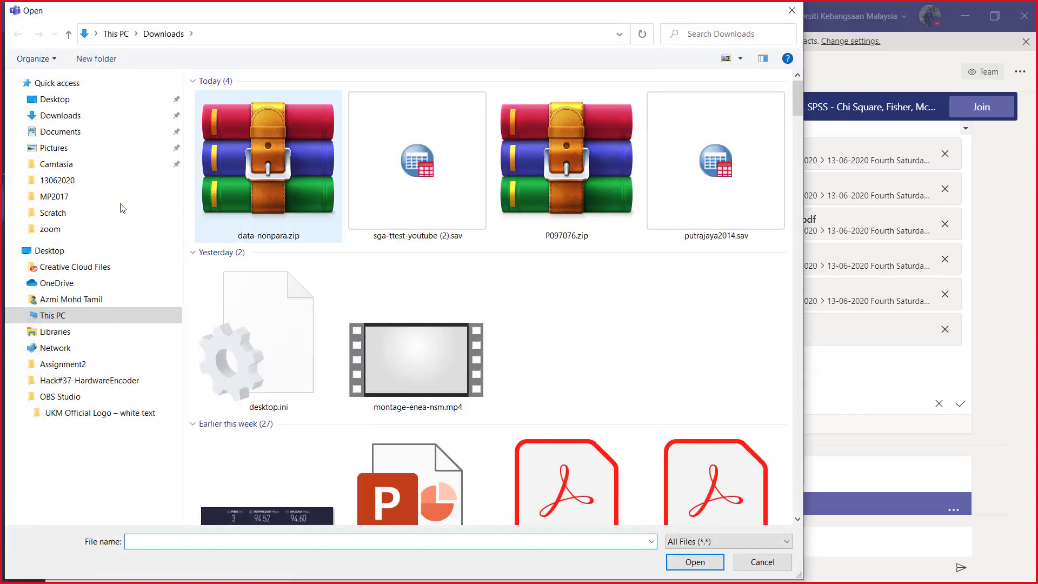
pyautogui.click(61, 120)
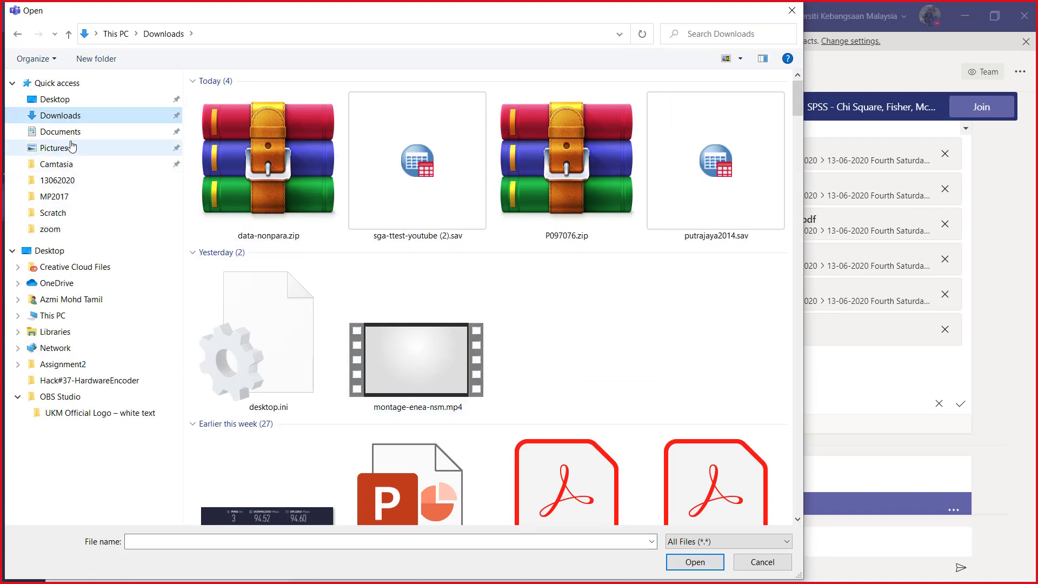
pyautogui.click(81, 101)
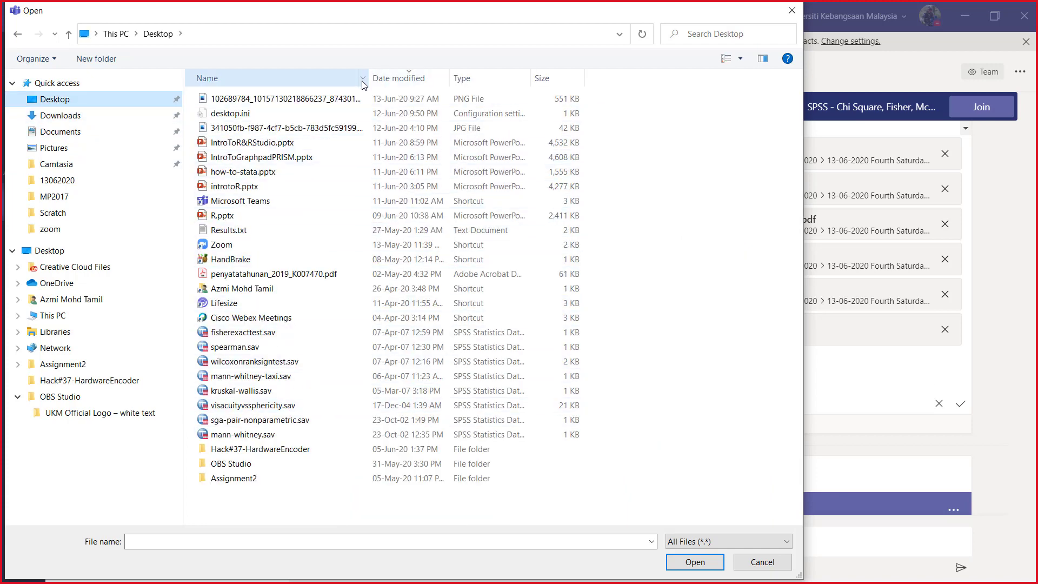
pyautogui.moveTo(368, 78); pyautogui.dragTo(471, 76)
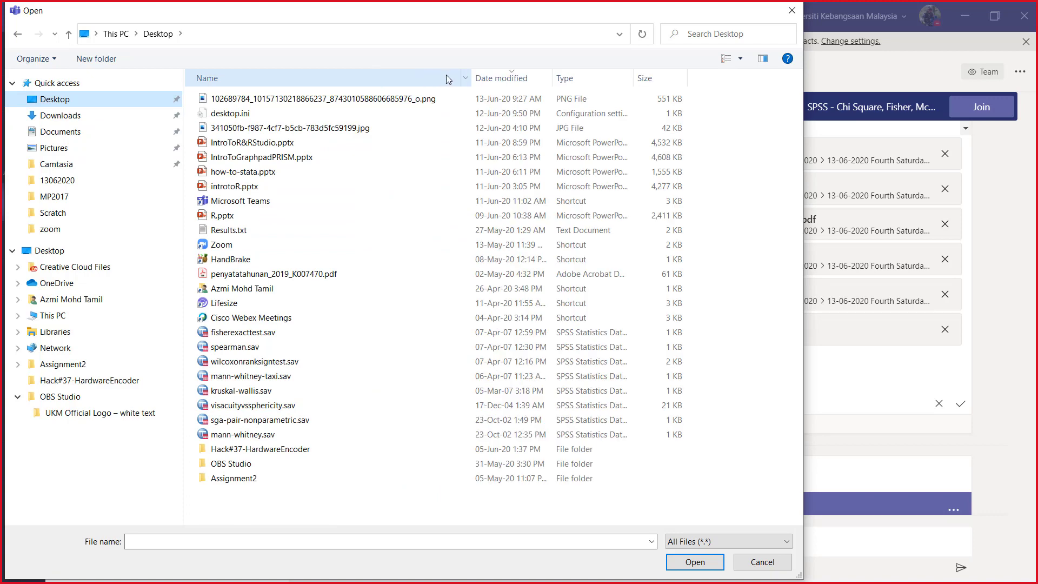
pyautogui.click(538, 79)
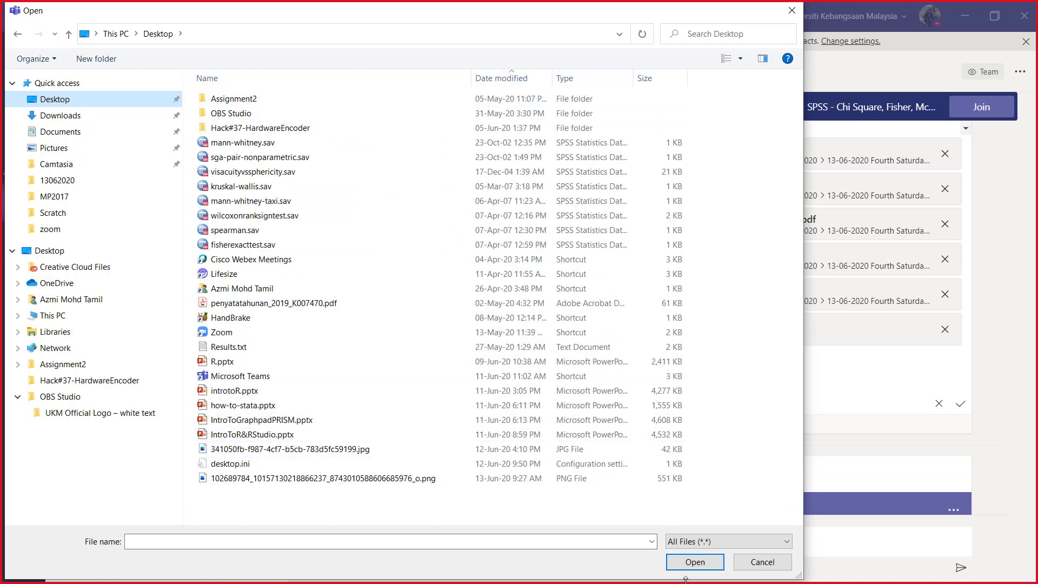
pyautogui.click(747, 566)
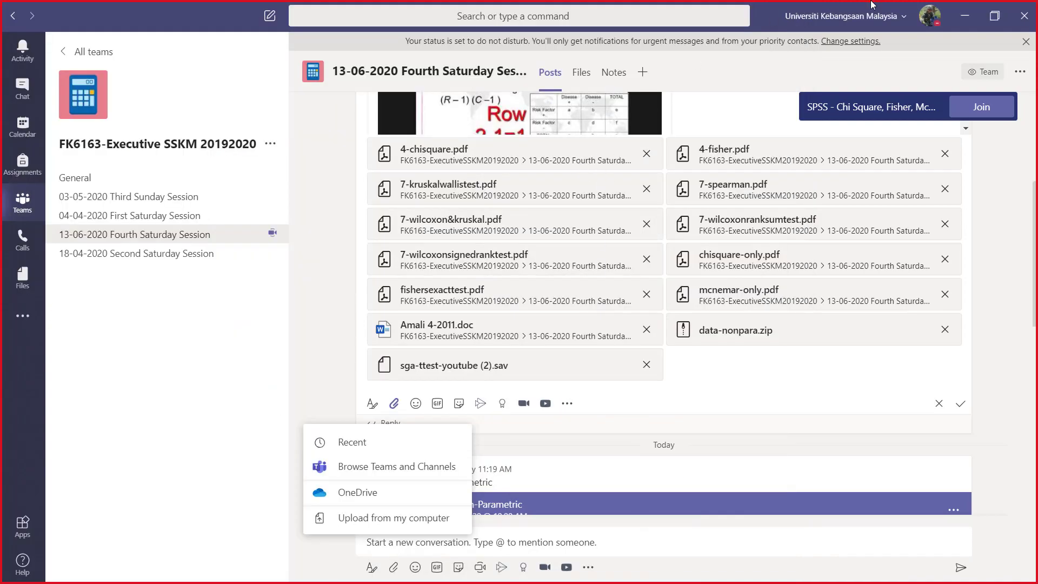
# Step: Switch back to Chrome and try to download the Pearson's Chi-square presentation from SlideShare again
pyautogui.click(967, 21)
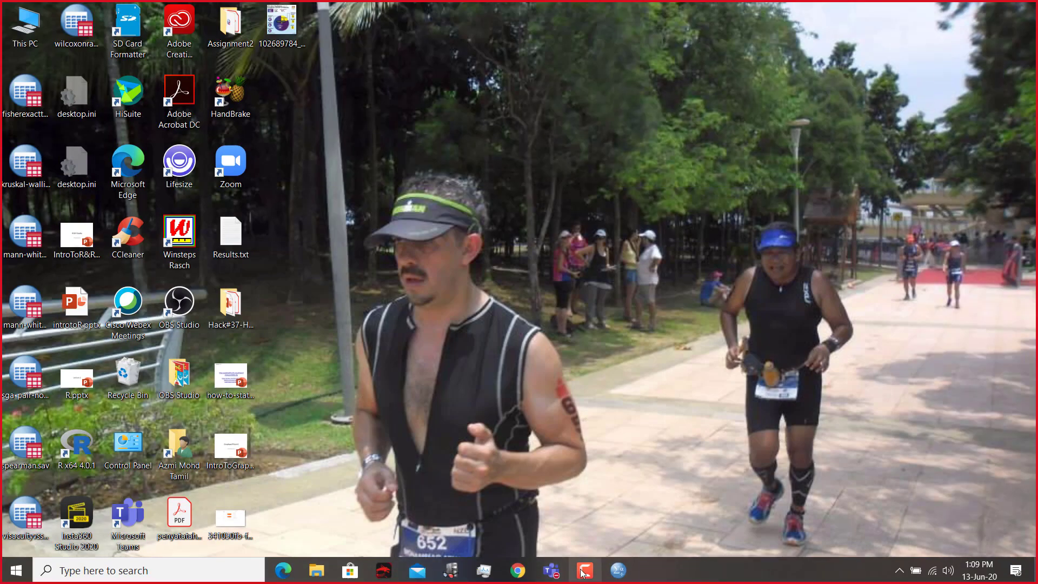
pyautogui.click(517, 570)
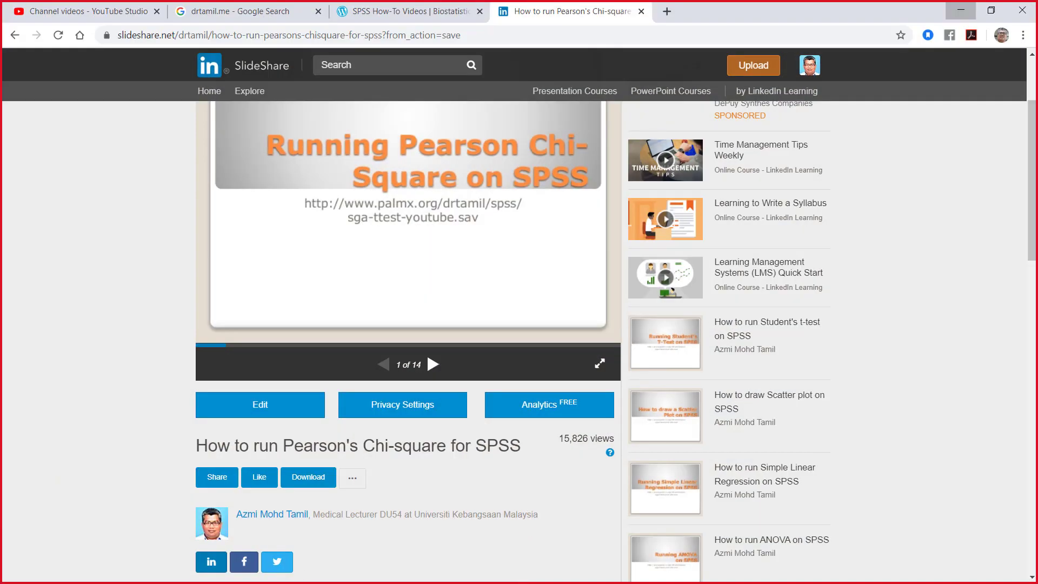
pyautogui.click(319, 480)
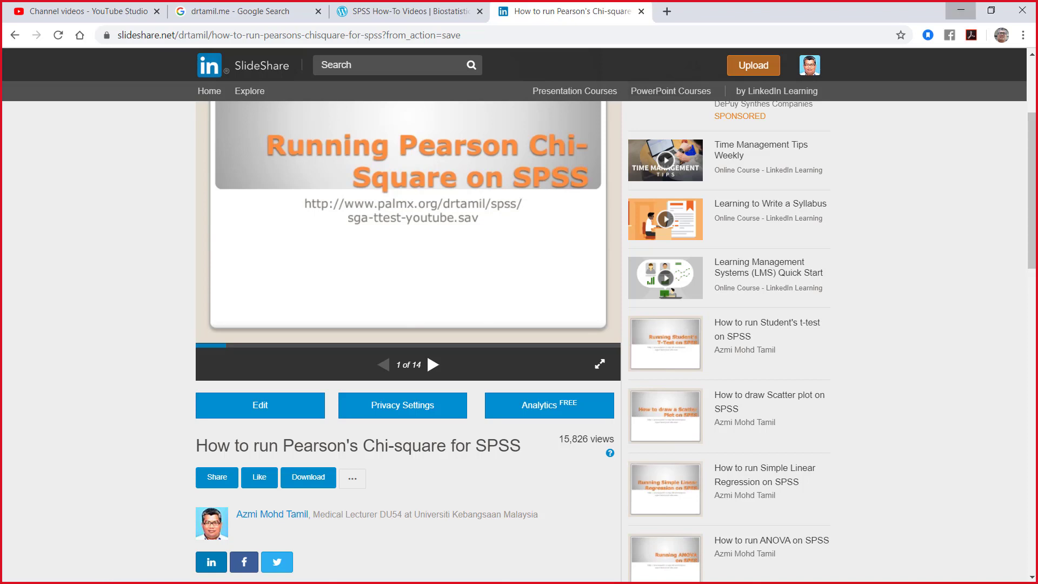
# Step: Delete the three spam comments posted under the Pearson's Chi-square presentation on SlideShare
pyautogui.scroll(-3, 401, 443)
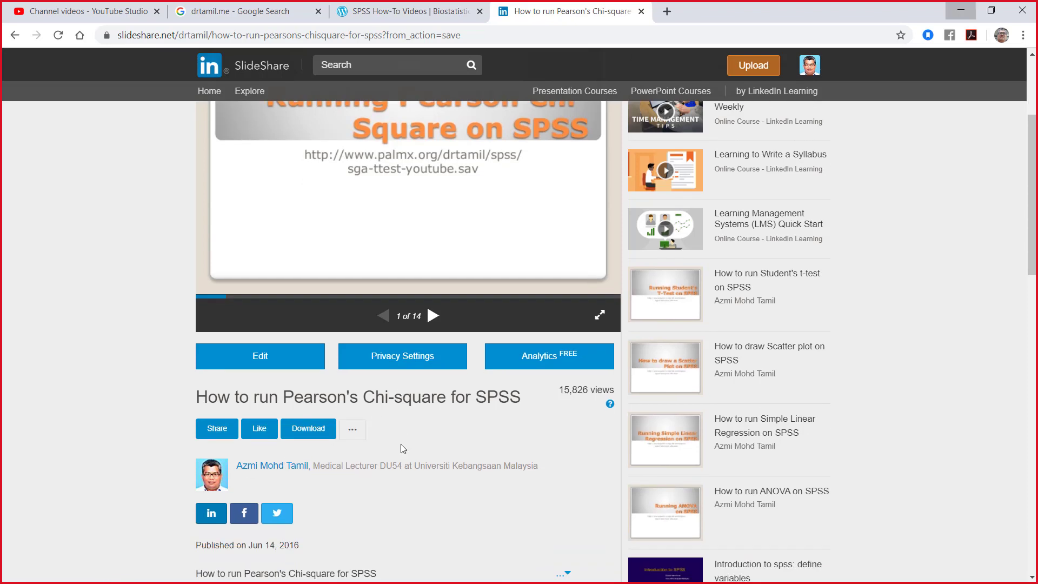
pyautogui.scroll(-3, 400, 443)
pyautogui.moveTo(403, 447)
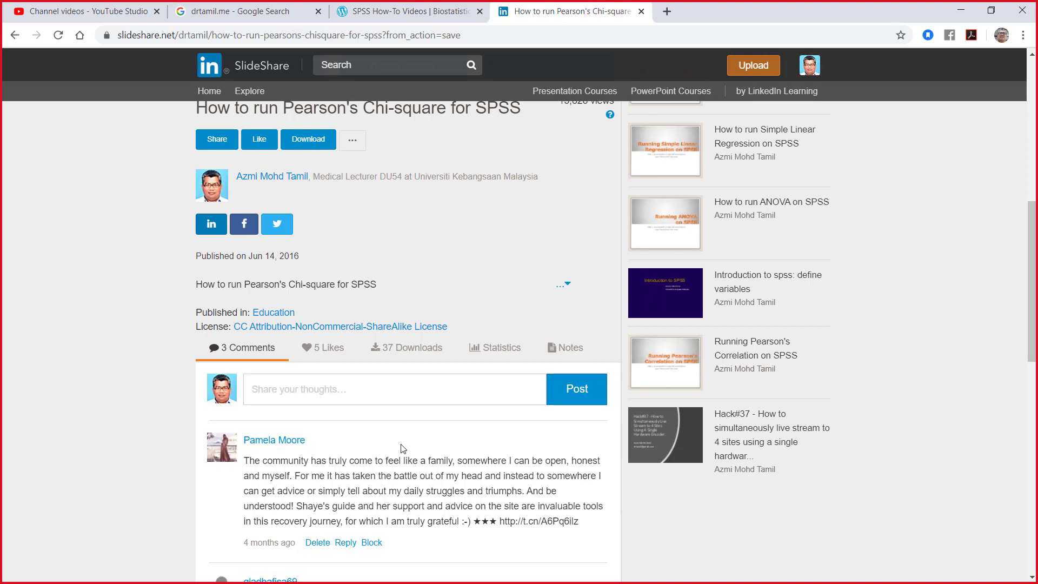
pyautogui.scroll(-1, 403, 447)
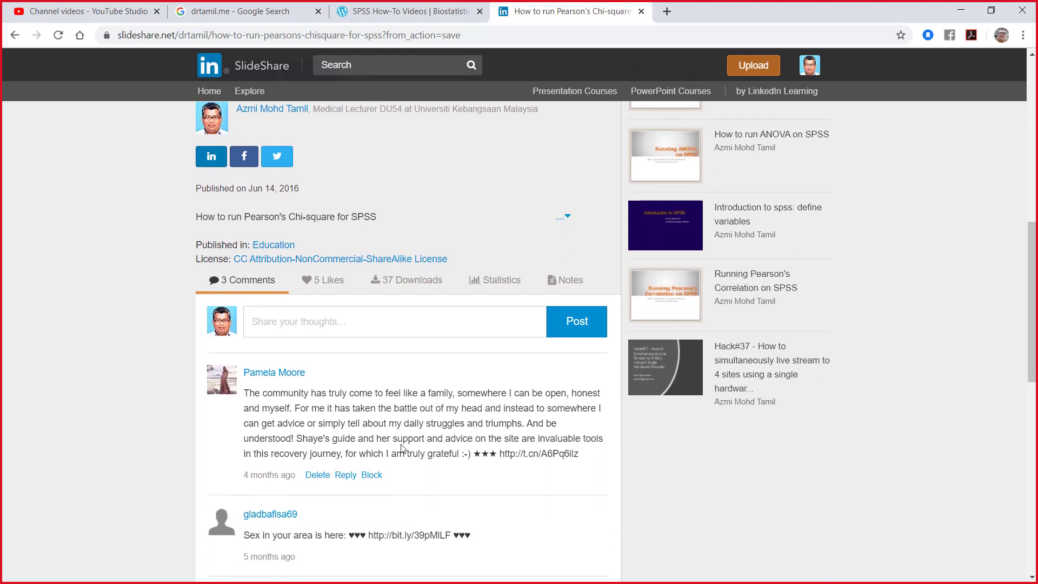
pyautogui.click(318, 476)
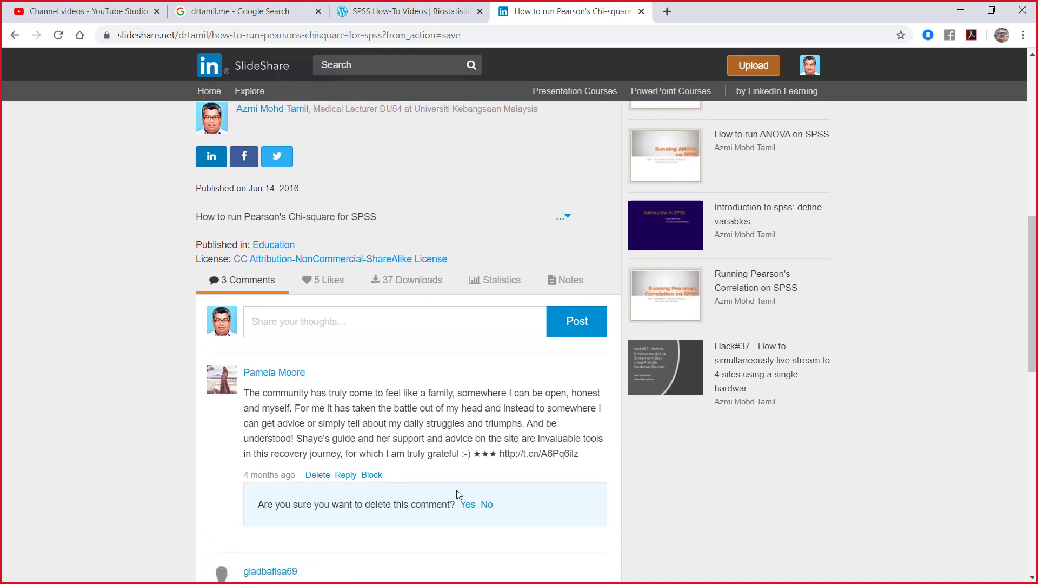
pyautogui.click(466, 505)
pyautogui.scroll(-2, 444, 438)
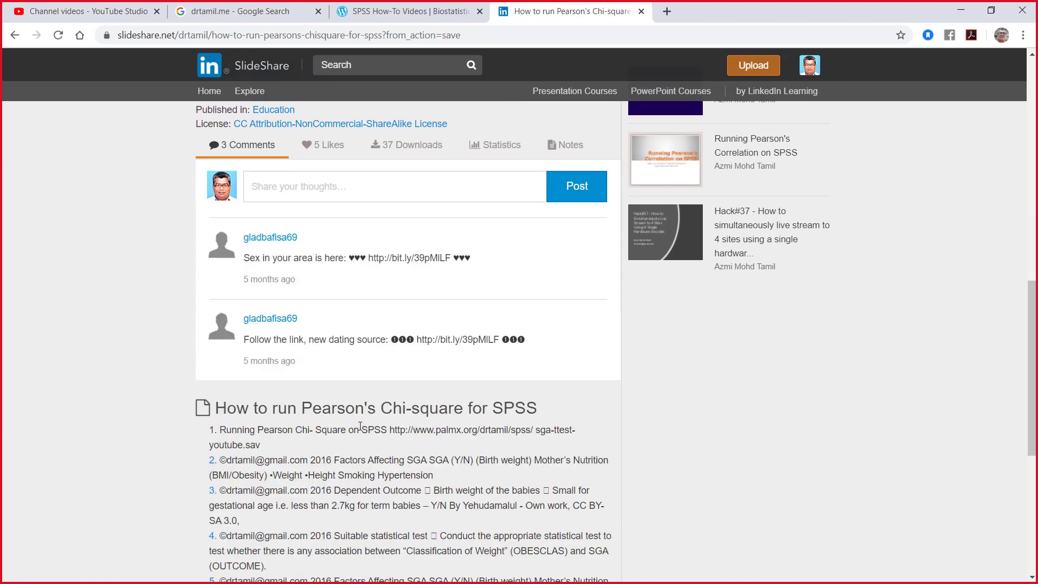
pyautogui.click(317, 280)
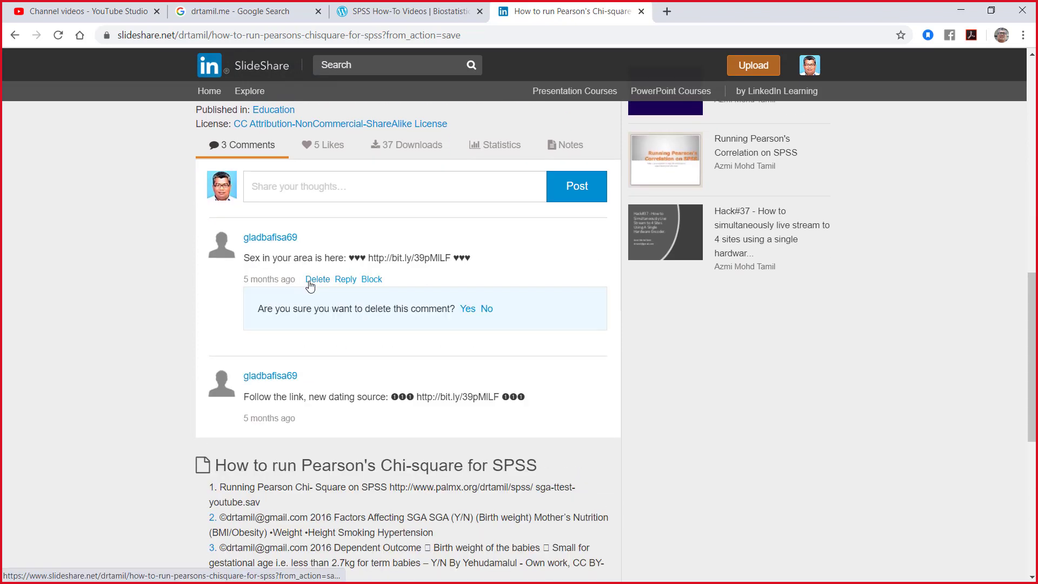
pyautogui.click(467, 309)
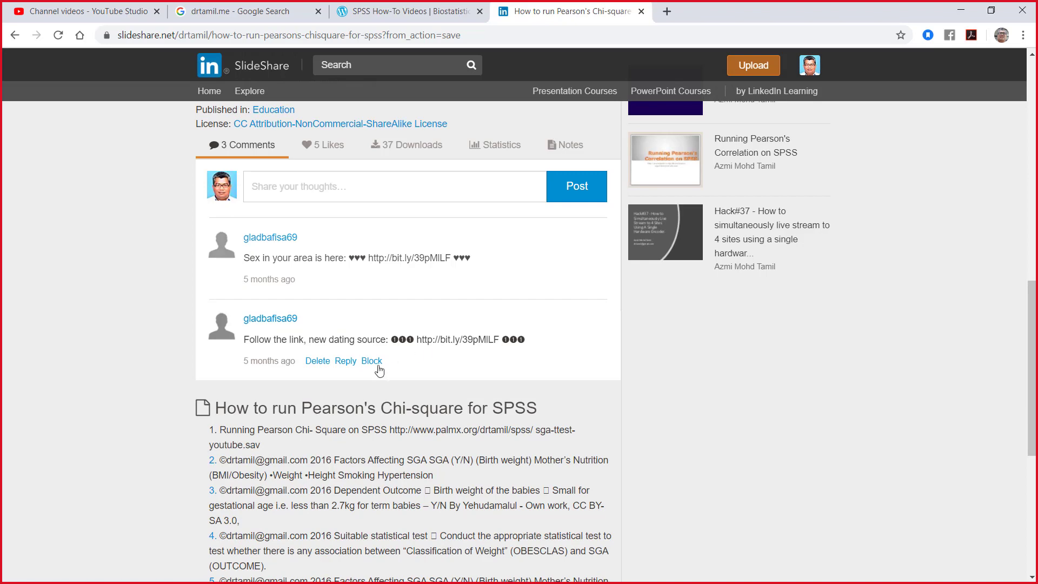
pyautogui.click(317, 279)
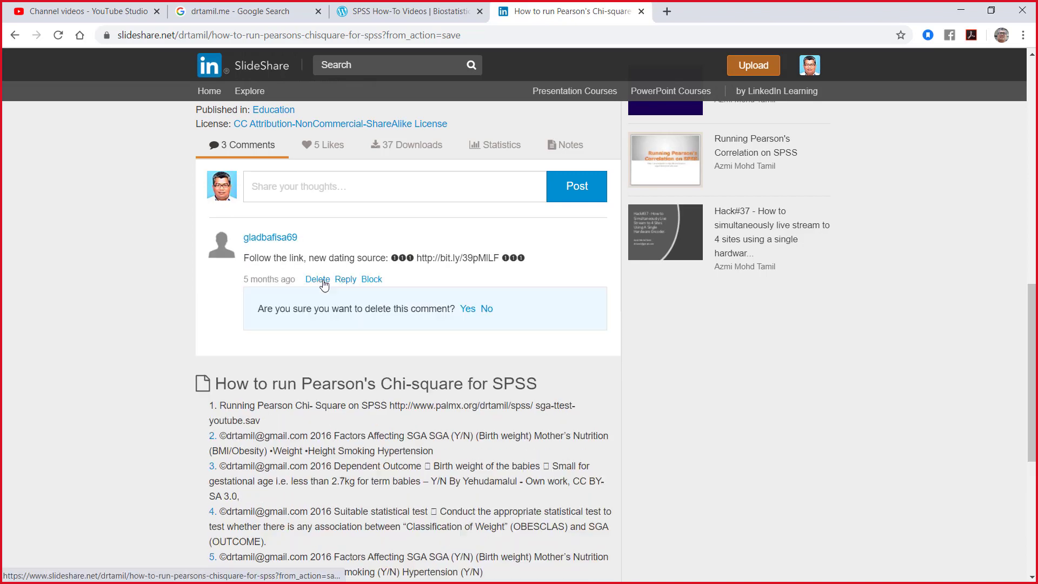
pyautogui.click(467, 308)
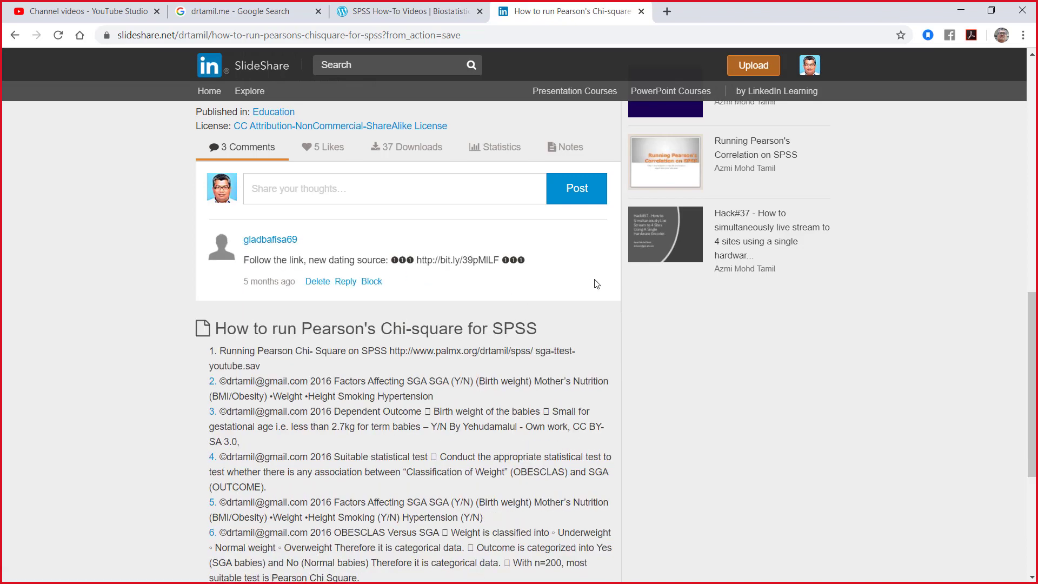
# Step: Try once more to download the Pearson's Chi-square presentation from its SlideShare page
pyautogui.scroll(3, 592, 280)
pyautogui.scroll(7, 593, 281)
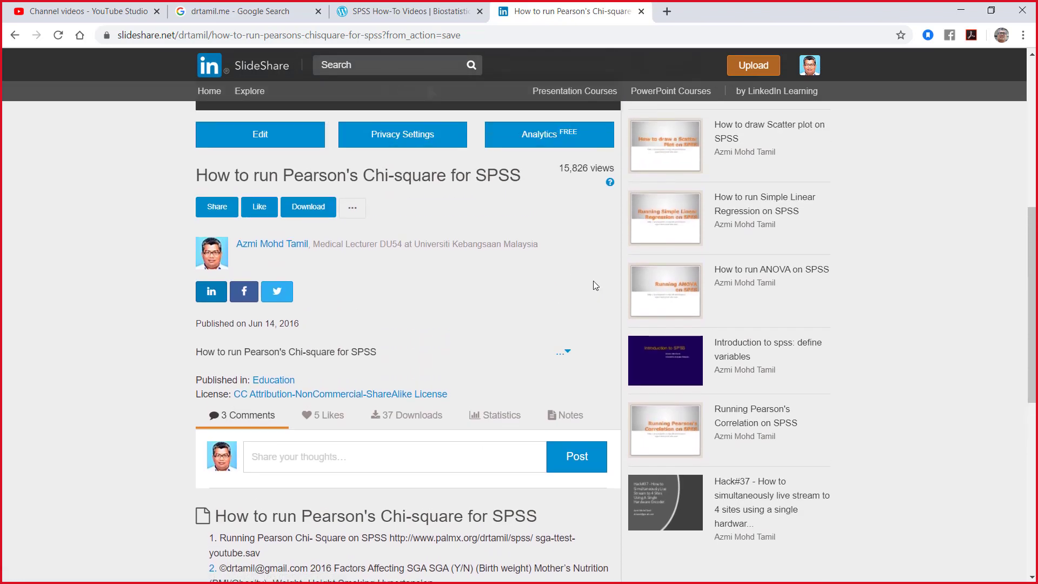
pyautogui.scroll(3, 593, 283)
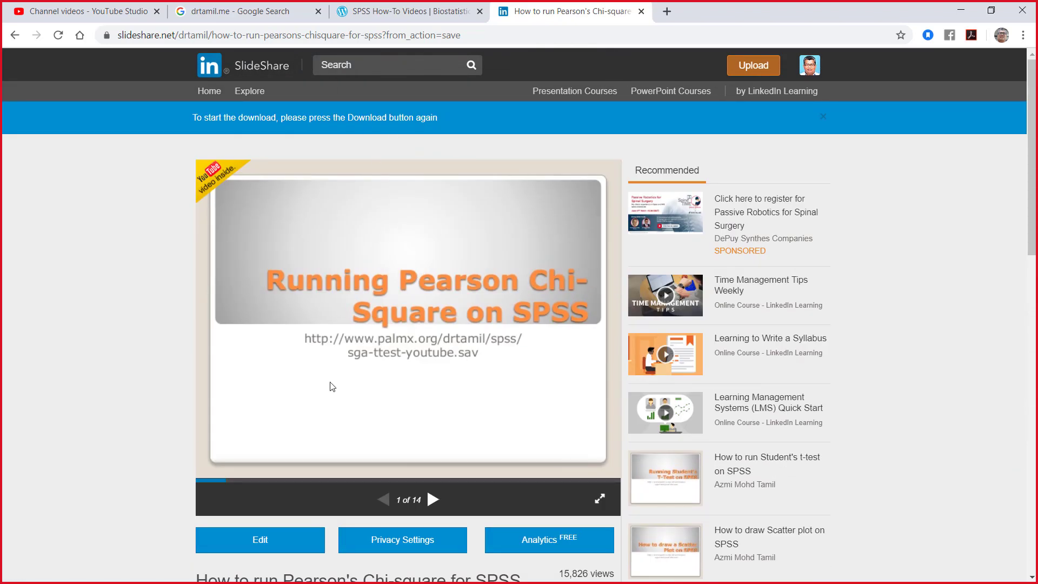
pyautogui.scroll(-3, 263, 521)
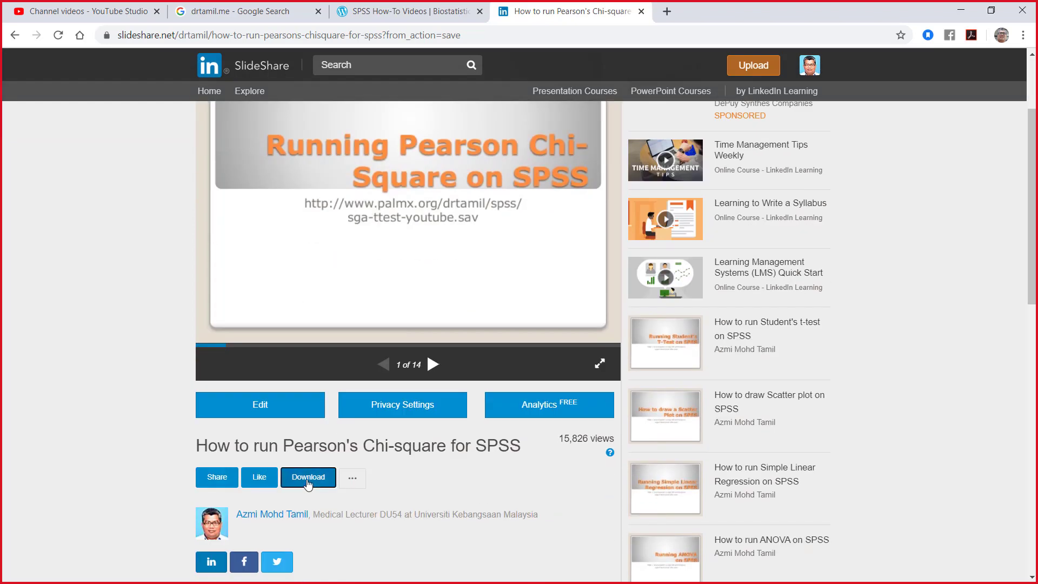
pyautogui.click(306, 483)
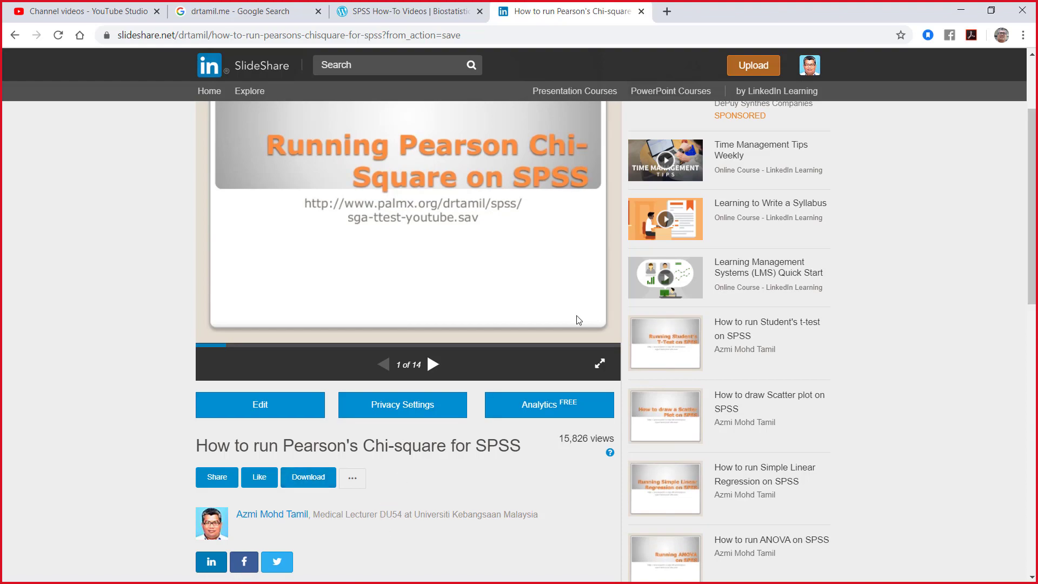
# Step: Go back to the SPSS How-To Videos blog page and accept its cookie notice
pyautogui.scroll(-10, 553, 500)
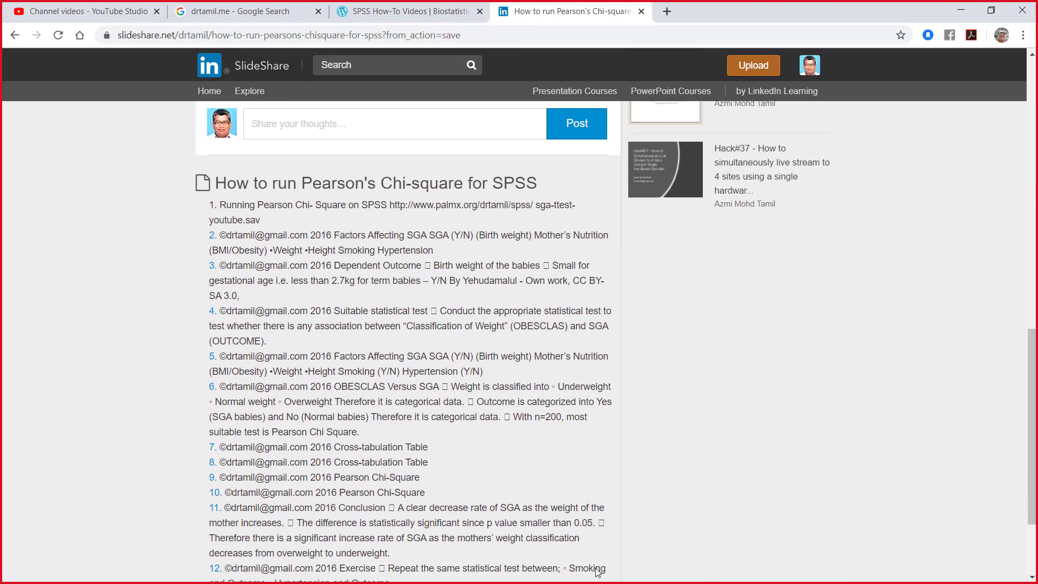
pyautogui.scroll(-3, 596, 572)
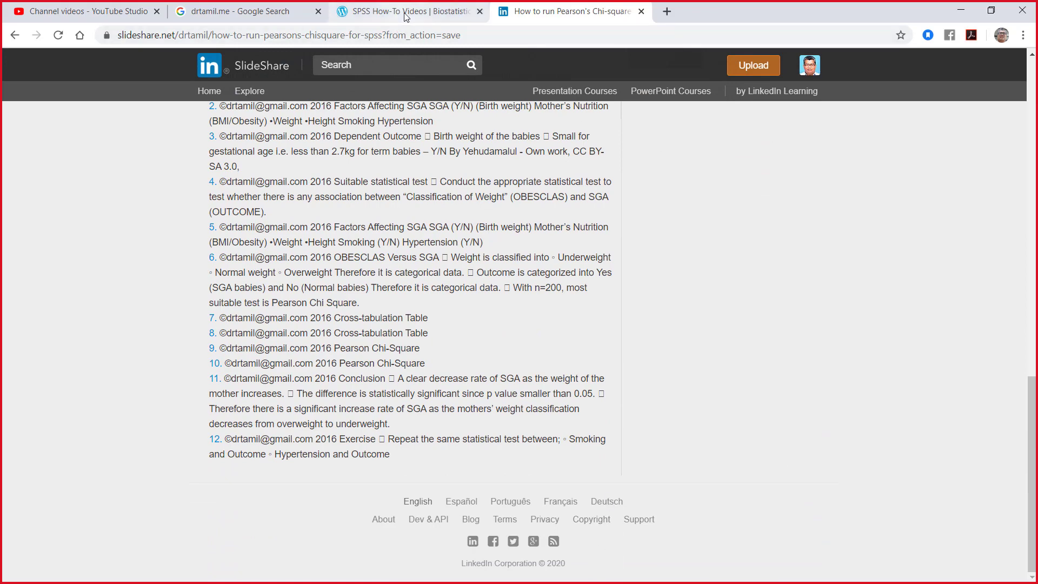
pyautogui.click(381, 18)
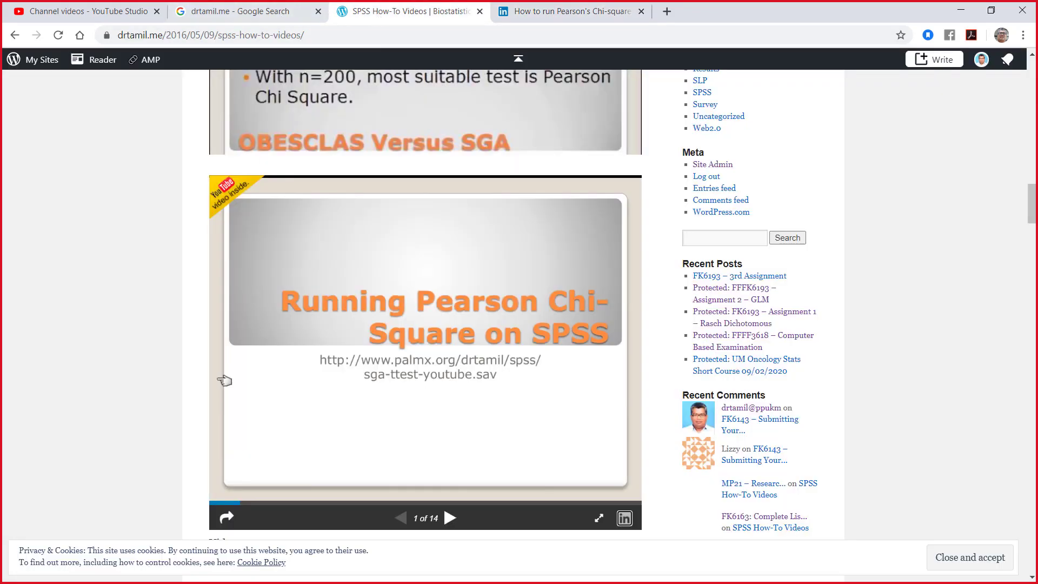
pyautogui.click(970, 559)
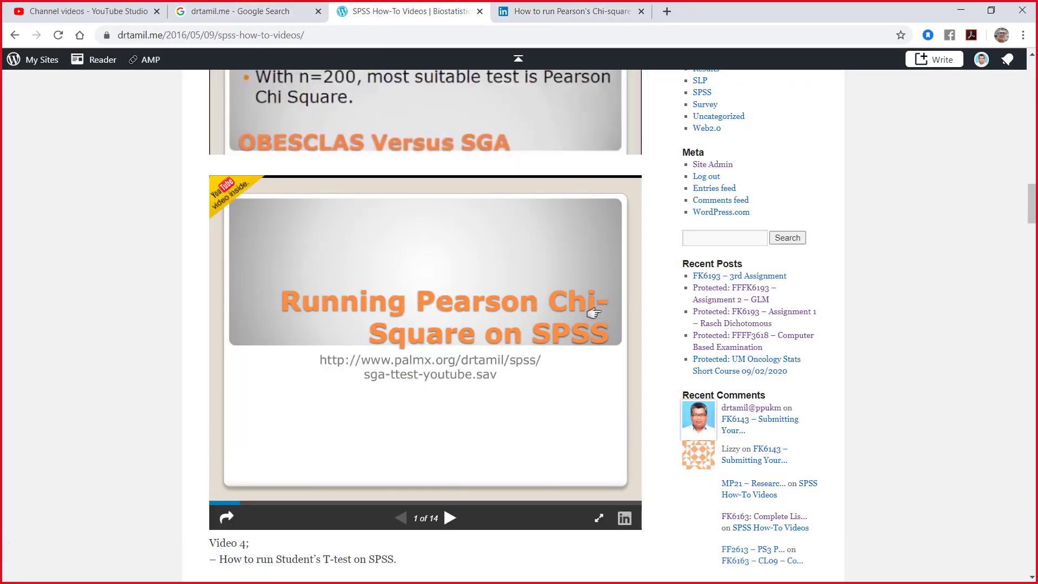
# Step: Return to the SlideShare page and try to download the Chi-square presentation, repeating the request after the page reloads
pyautogui.click(547, 11)
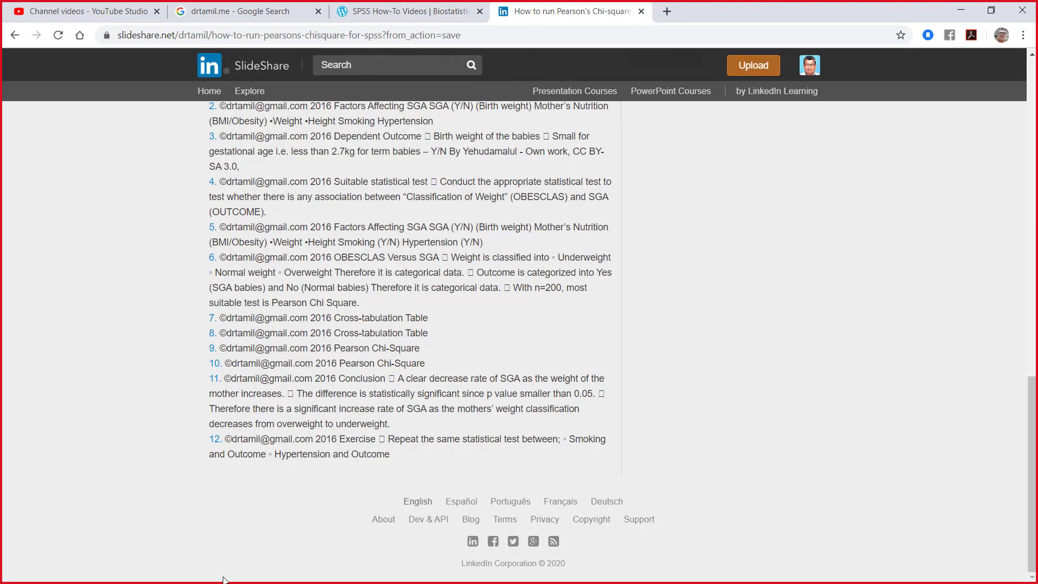
pyautogui.scroll(8, 267, 504)
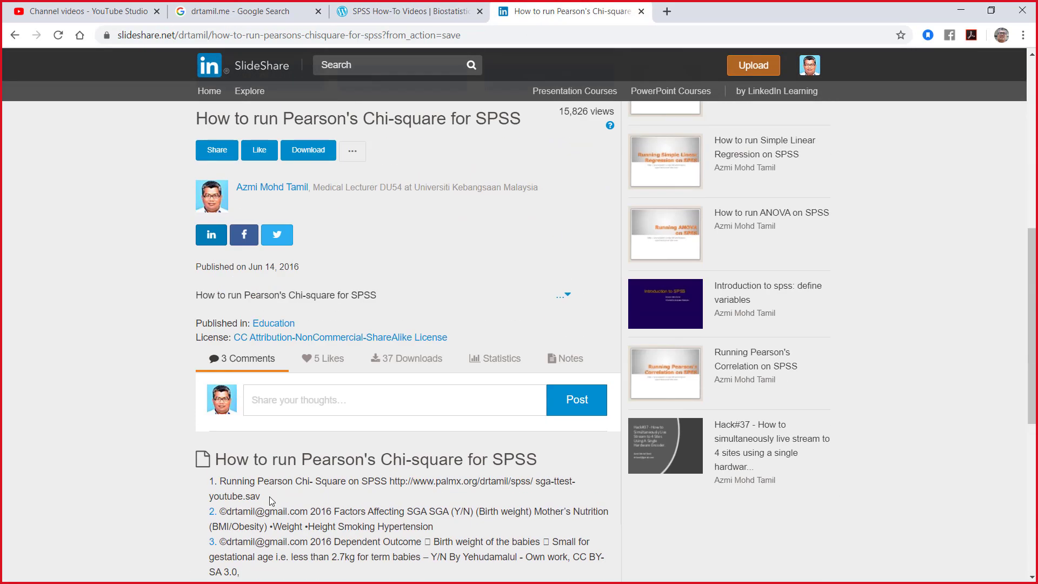
pyautogui.click(311, 155)
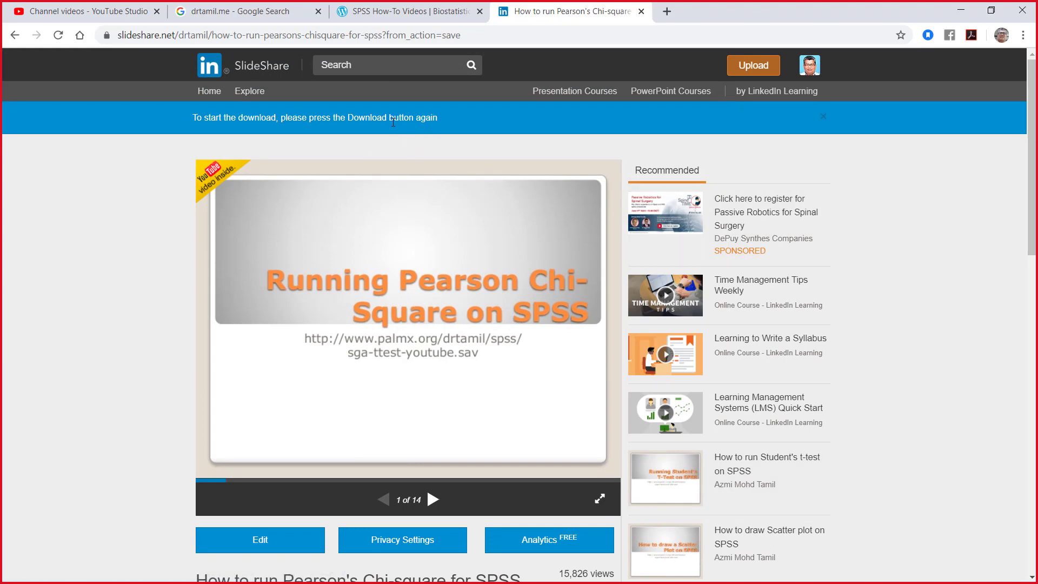
pyautogui.scroll(-3, 346, 324)
pyautogui.click(306, 411)
# Step: Return to the SPSS How-To Videos page and minimise Chrome to look over the files on the desktop
pyautogui.click(407, 9)
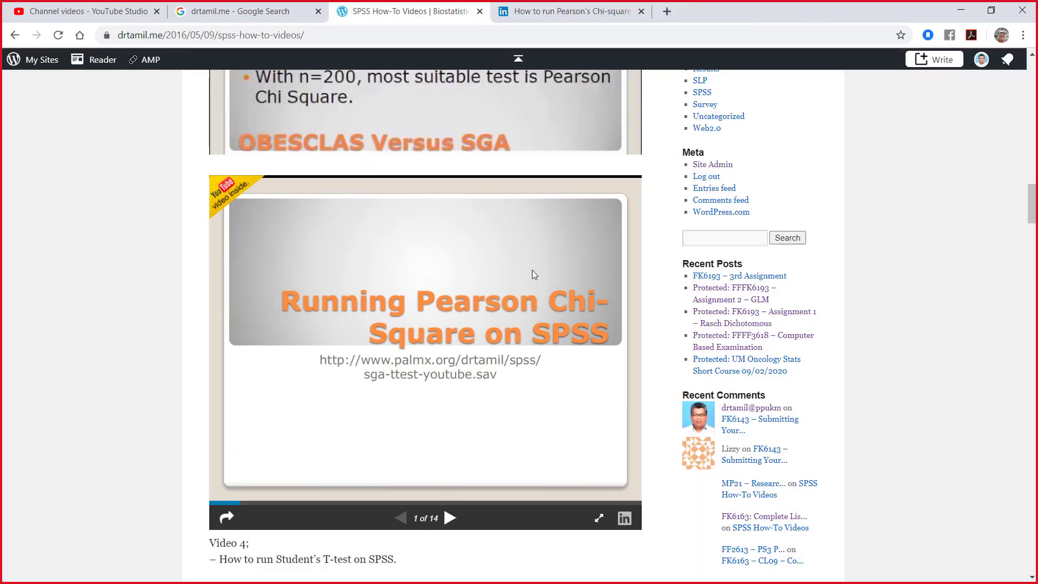
pyautogui.click(959, 10)
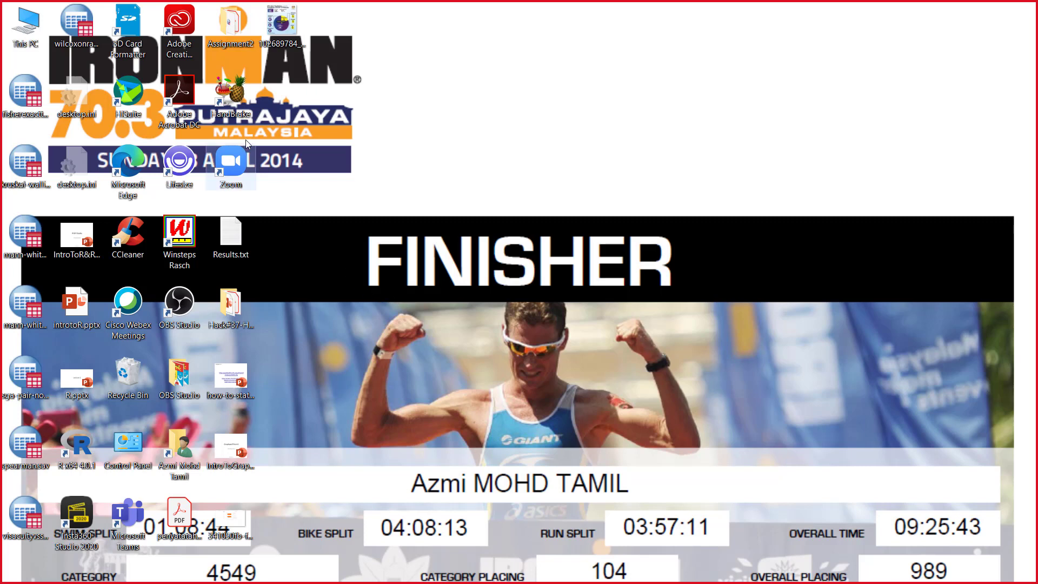
pyautogui.click(291, 28)
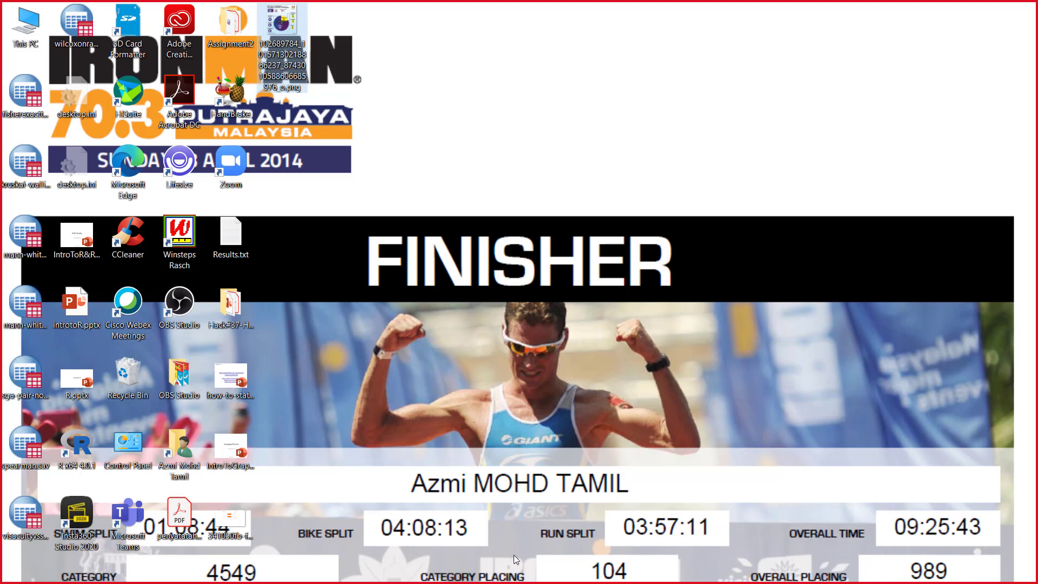
pyautogui.click(519, 581)
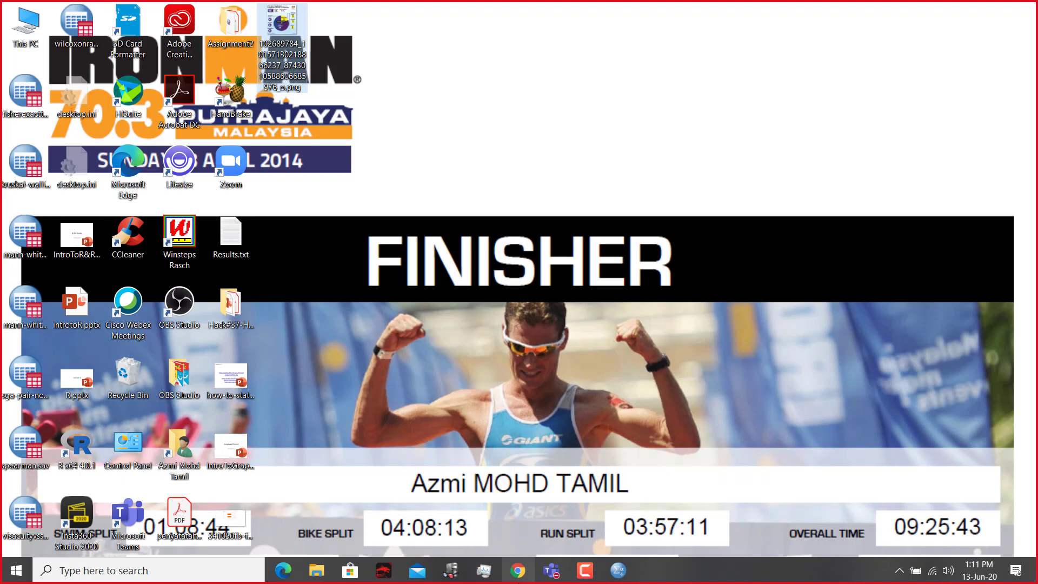
pyautogui.hotkey('alt', 'Tab')
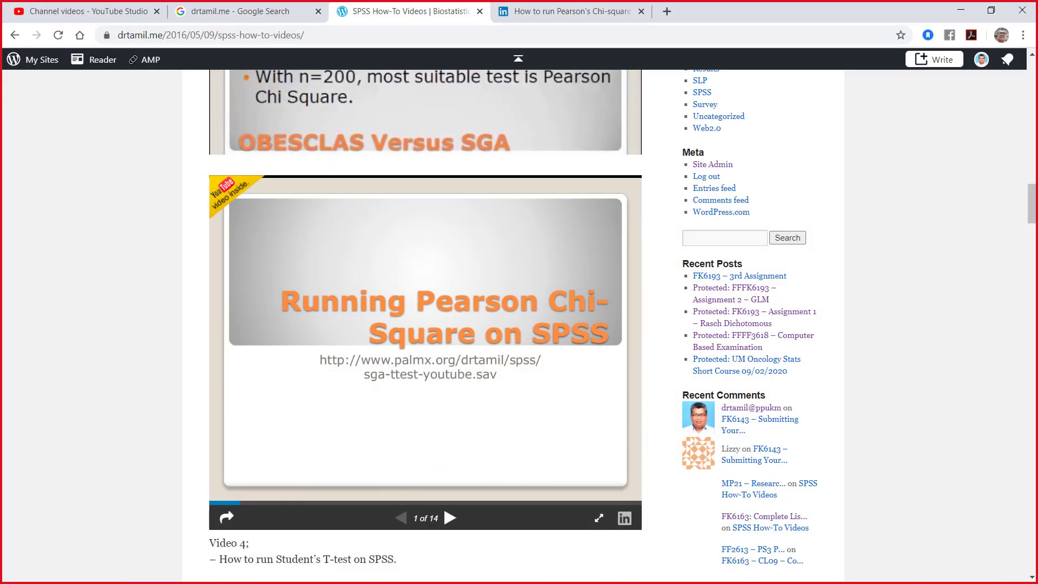
pyautogui.click(960, 10)
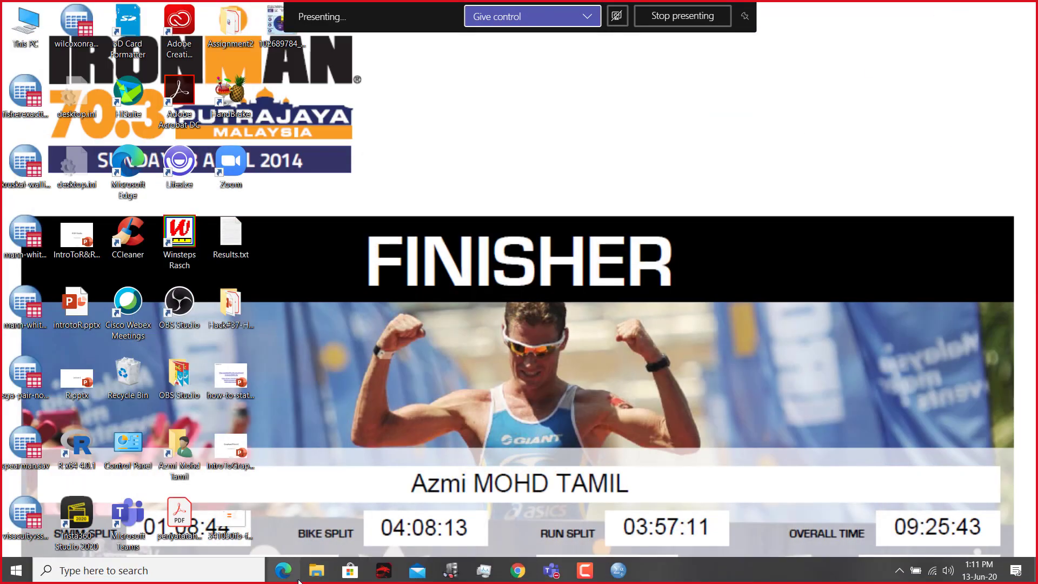
# Step: Look through the Documents, Downloads and Desktop folders in File Explorer, widening the Name column of the Desktop listing to read full file names
pyautogui.click(316, 570)
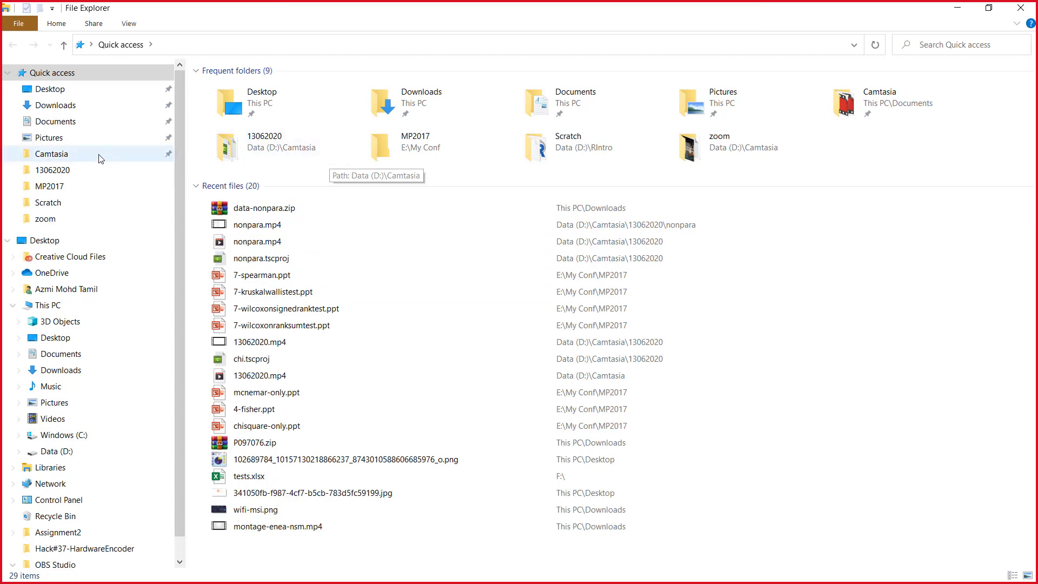
pyautogui.click(70, 122)
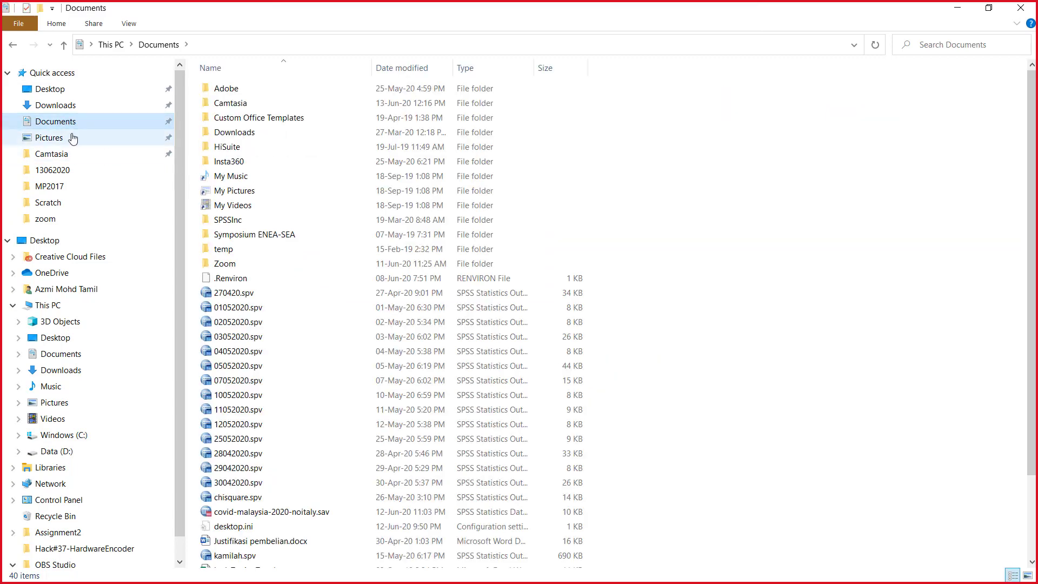
pyautogui.click(70, 105)
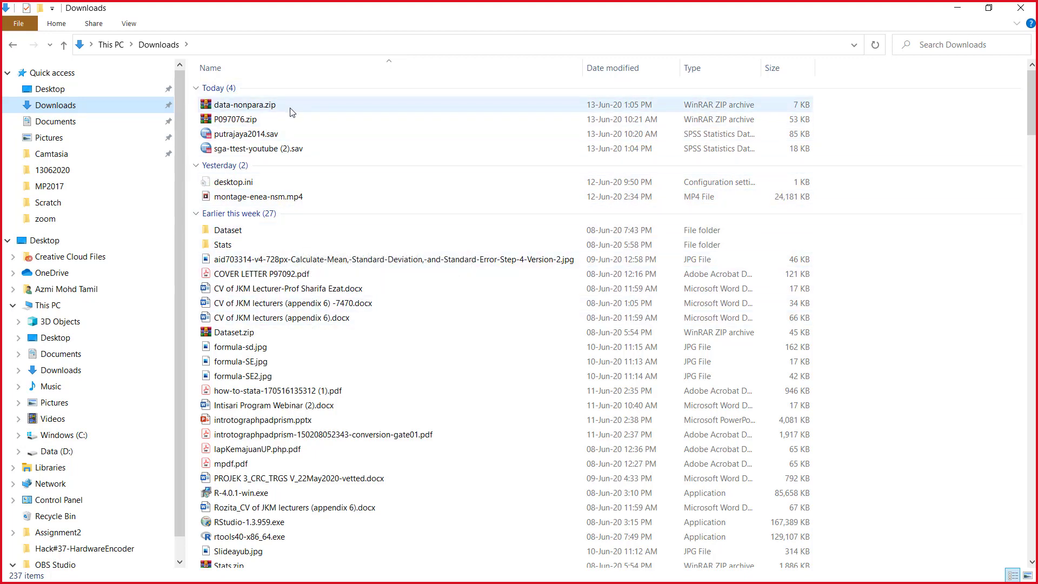
pyautogui.click(86, 89)
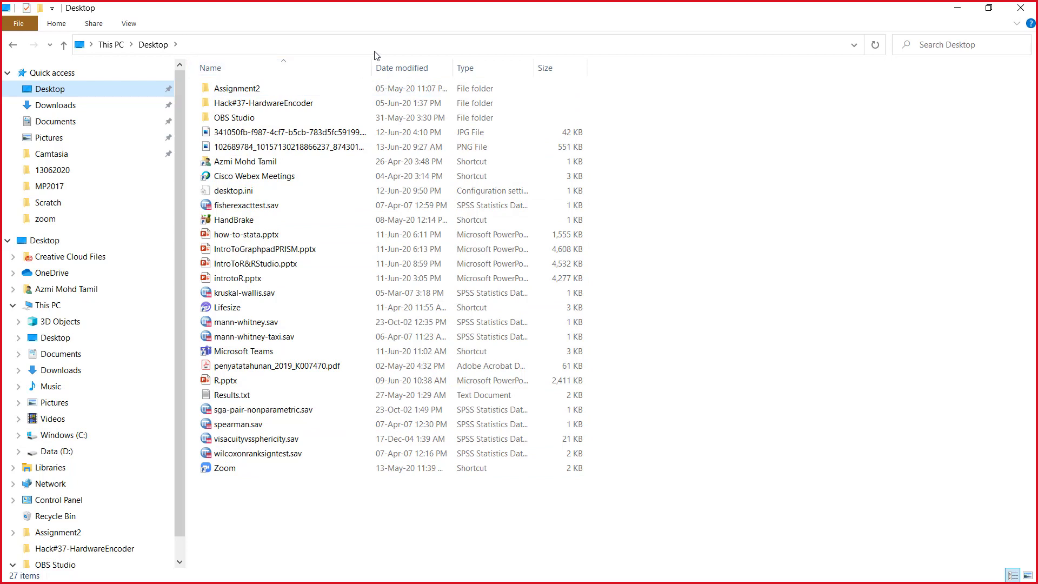
pyautogui.moveTo(371, 71); pyautogui.dragTo(449, 71)
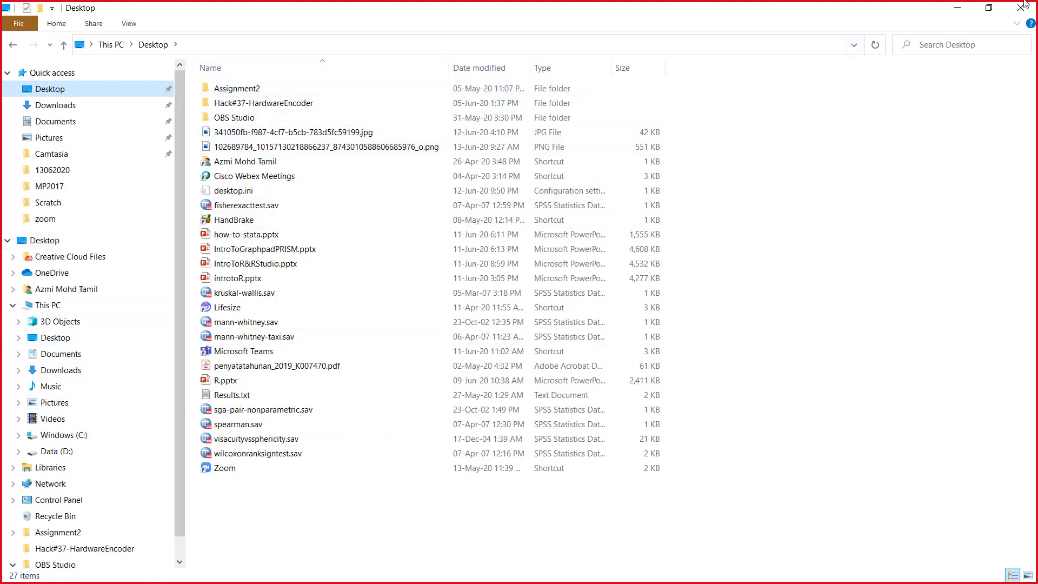
# Step: Minimise File Explorer, switch back to Chrome and close the SlideShare page of the Pearson's Chi-square presentation
pyautogui.click(957, 8)
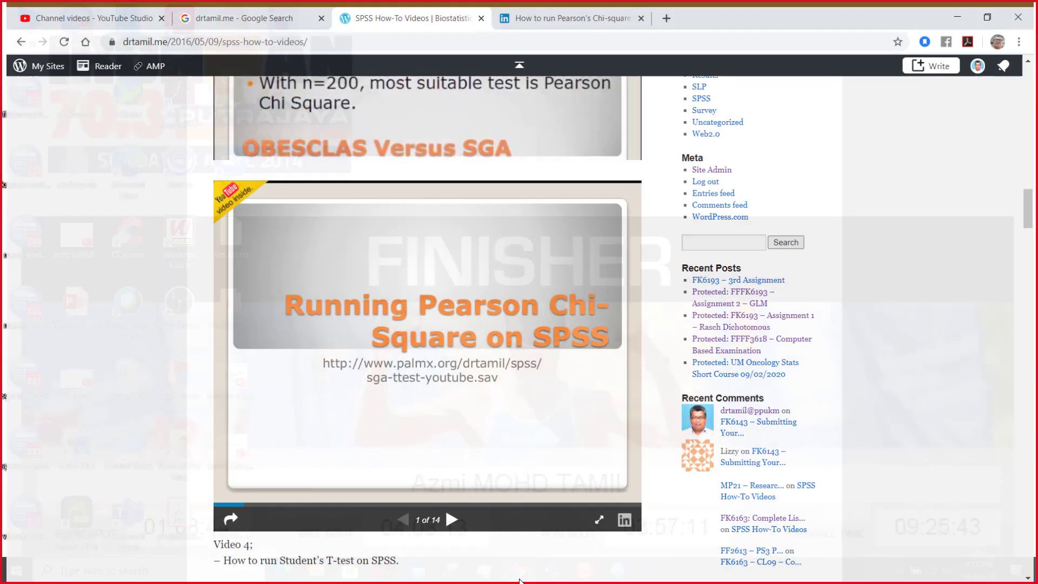
pyautogui.click(517, 570)
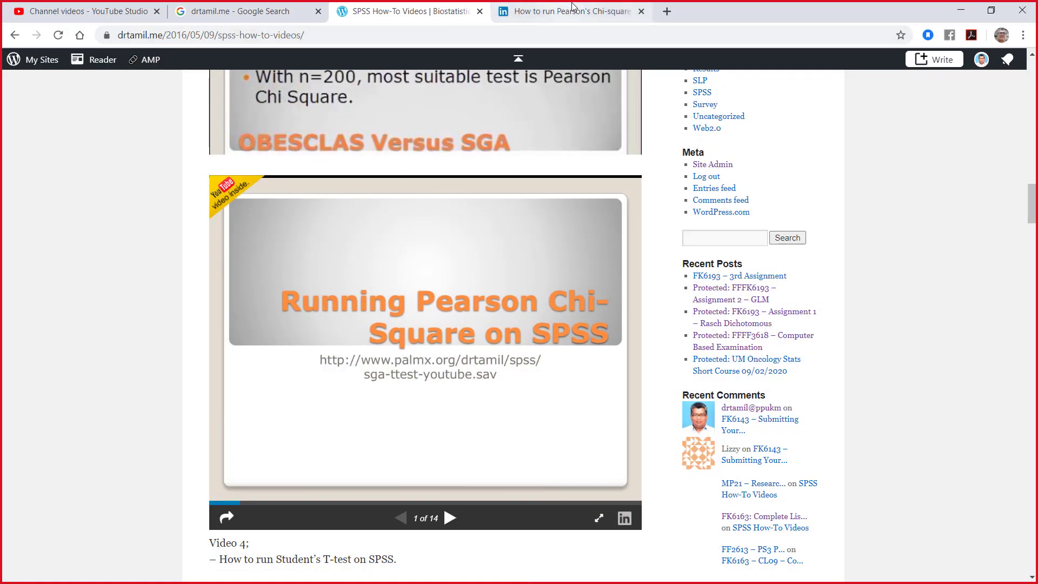
pyautogui.click(598, 14)
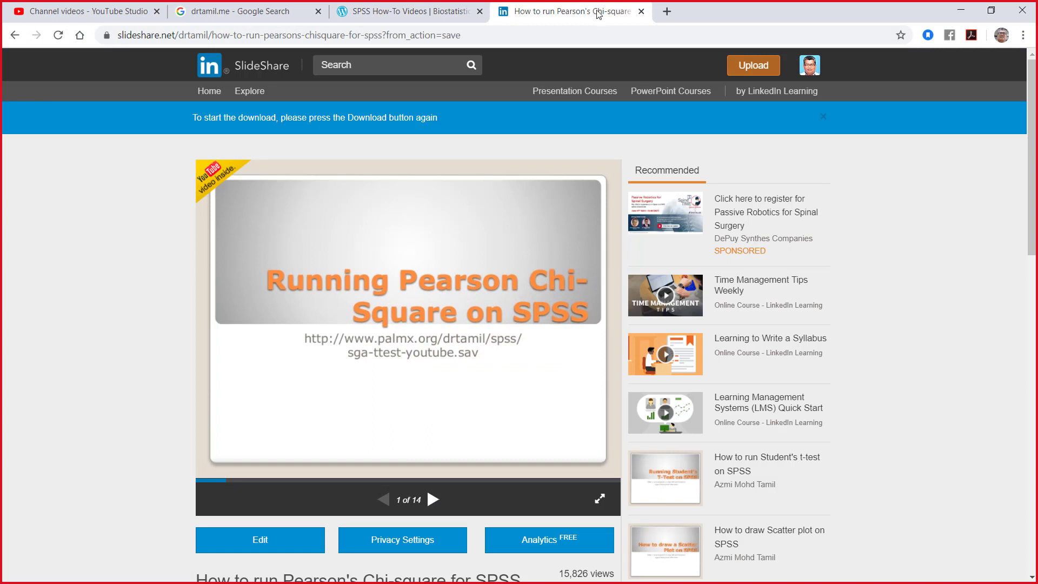
pyautogui.click(641, 12)
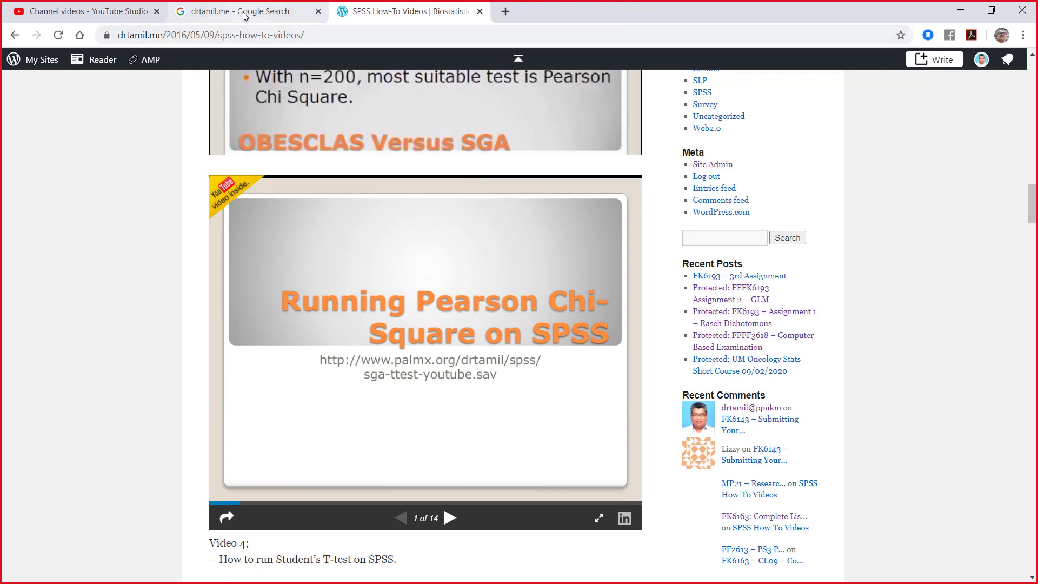
# Step: Close the Google Search and YouTube Studio pages, keeping only the SPSS How-To Videos page open
pyautogui.click(301, 12)
pyautogui.click(318, 12)
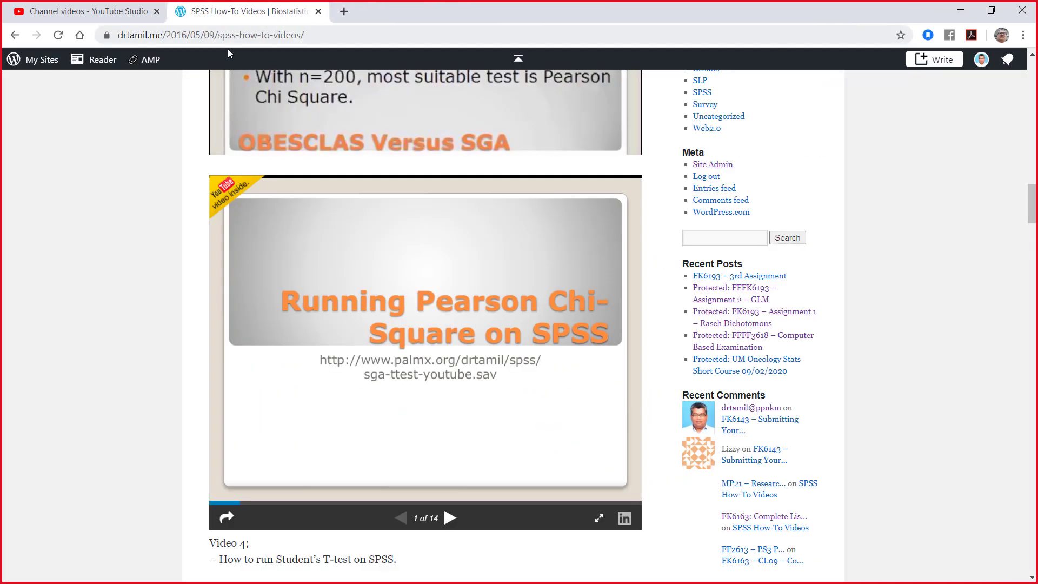
pyautogui.click(102, 16)
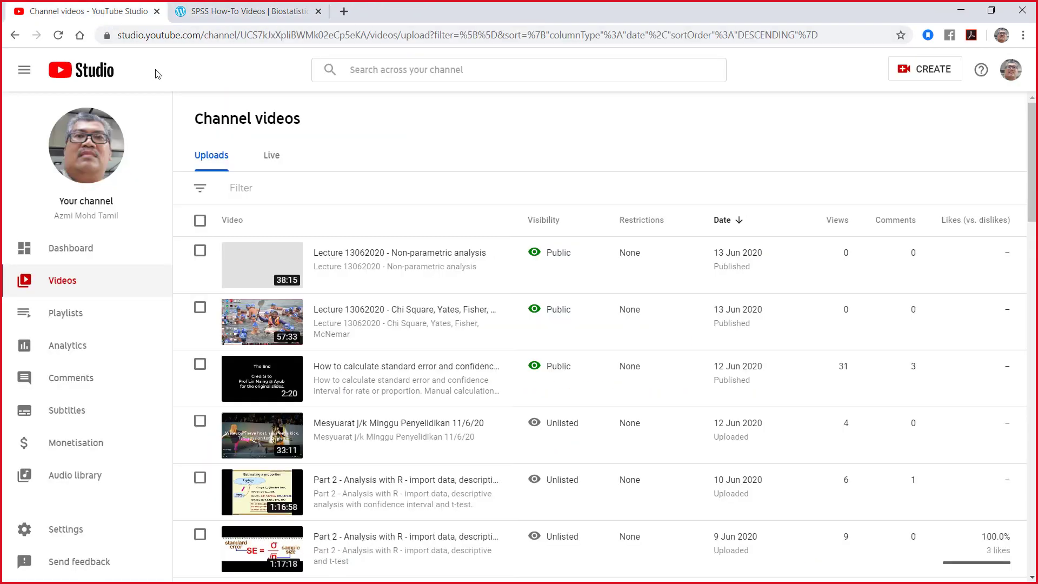
pyautogui.click(156, 11)
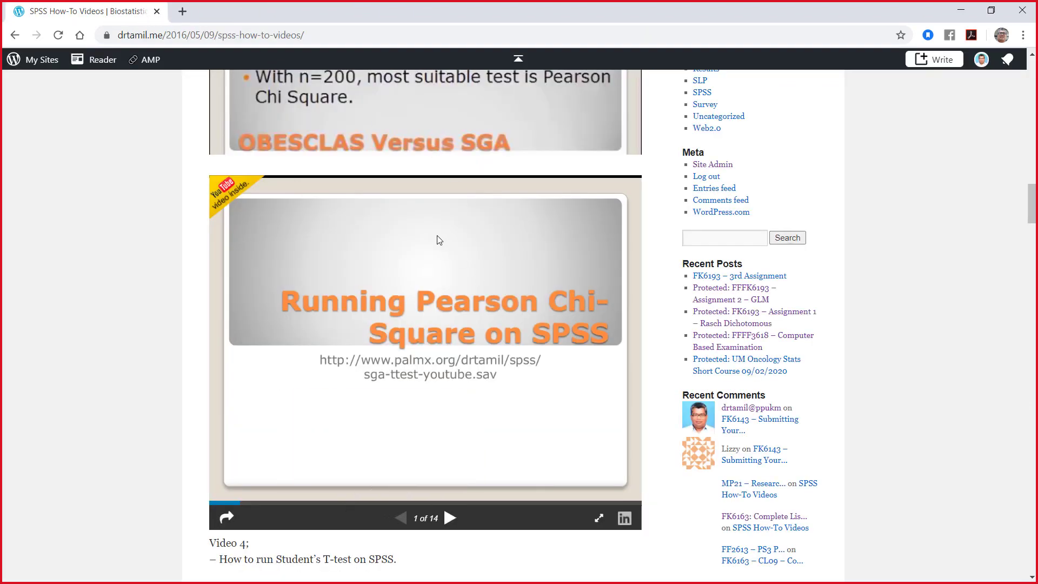
# Step: Open the embedded Running Pearson Chi-Square on SPSS presentation on the SlideShare site
pyautogui.scroll(-3, 376, 409)
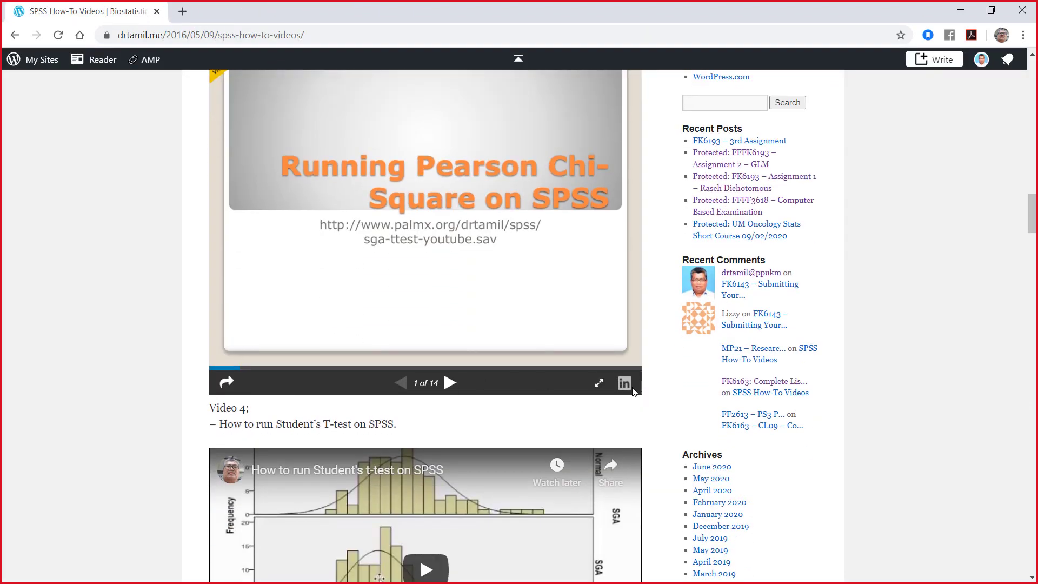
pyautogui.scroll(3, 631, 498)
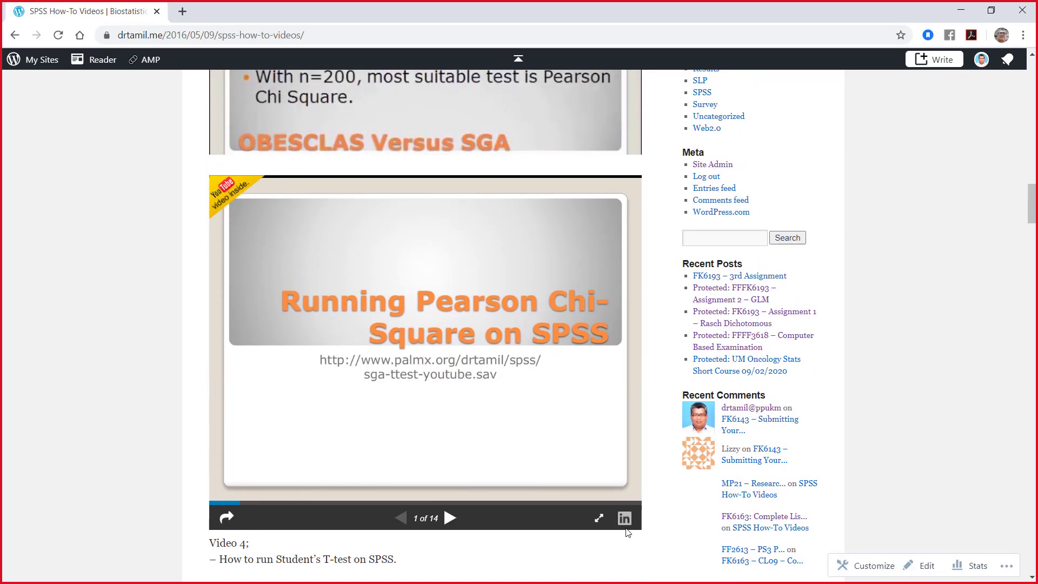
pyautogui.click(624, 519)
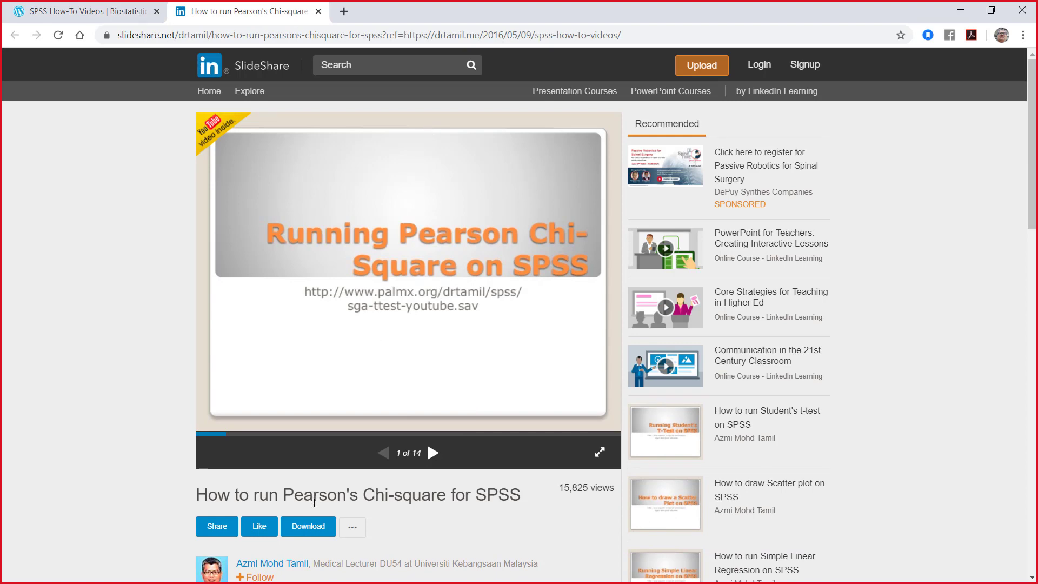
# Step: Log in to SlideShare, return to the Pearson's Chi-square presentation and reload its page under the signed-in account
pyautogui.scroll(-3, 319, 486)
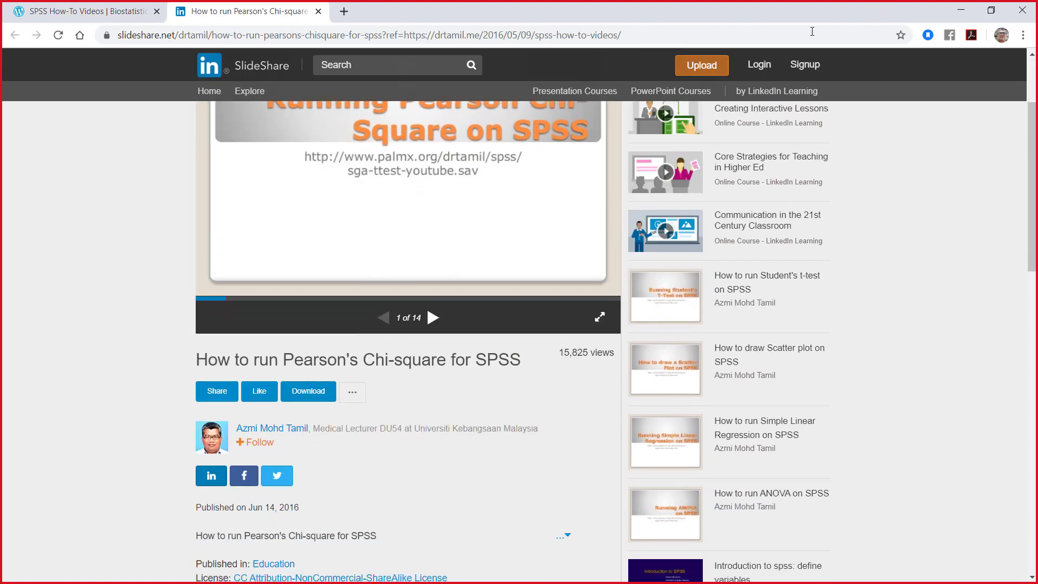
pyautogui.click(761, 66)
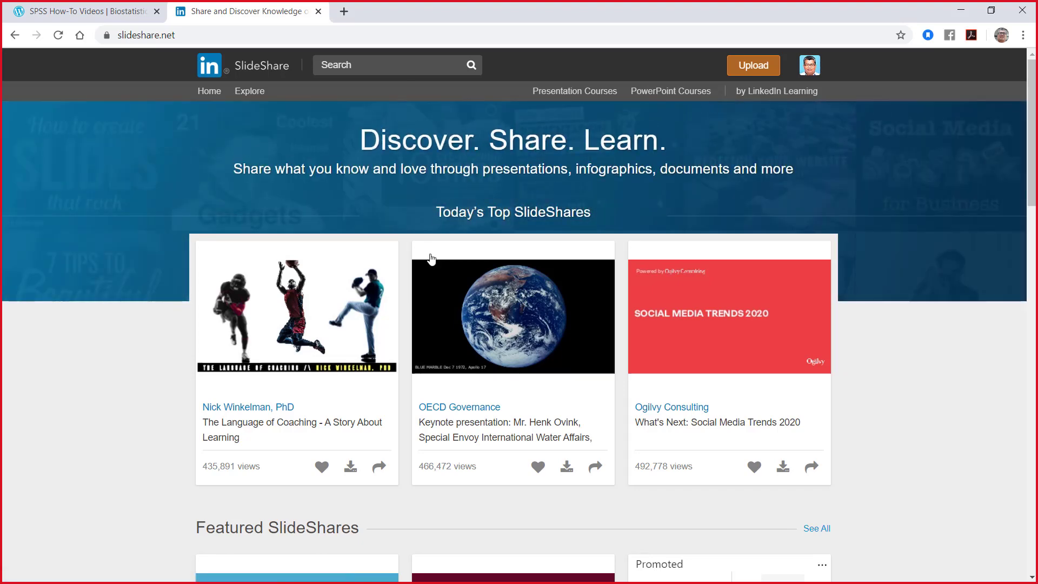
pyautogui.click(15, 34)
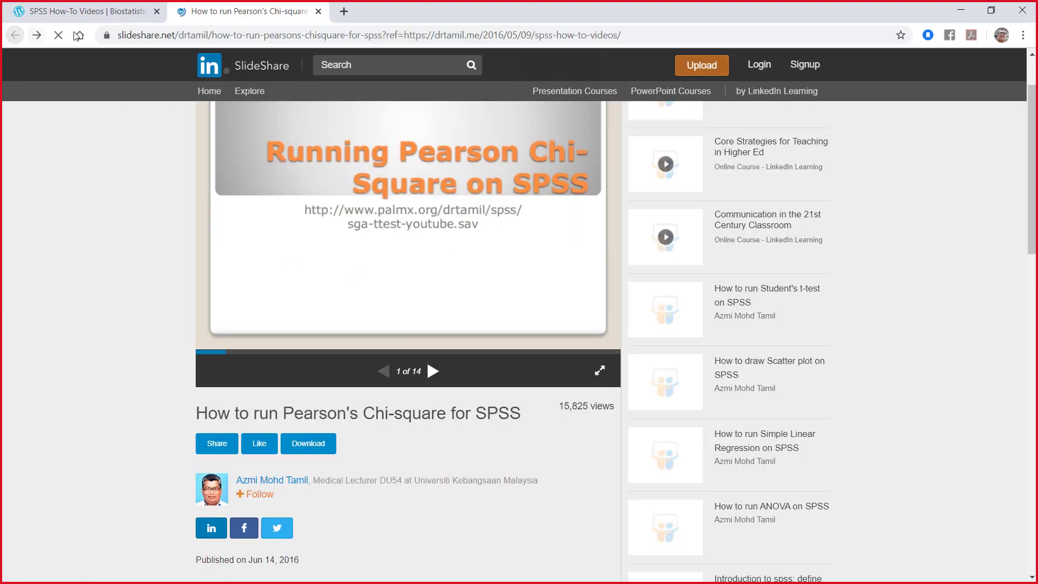
pyautogui.click(654, 35)
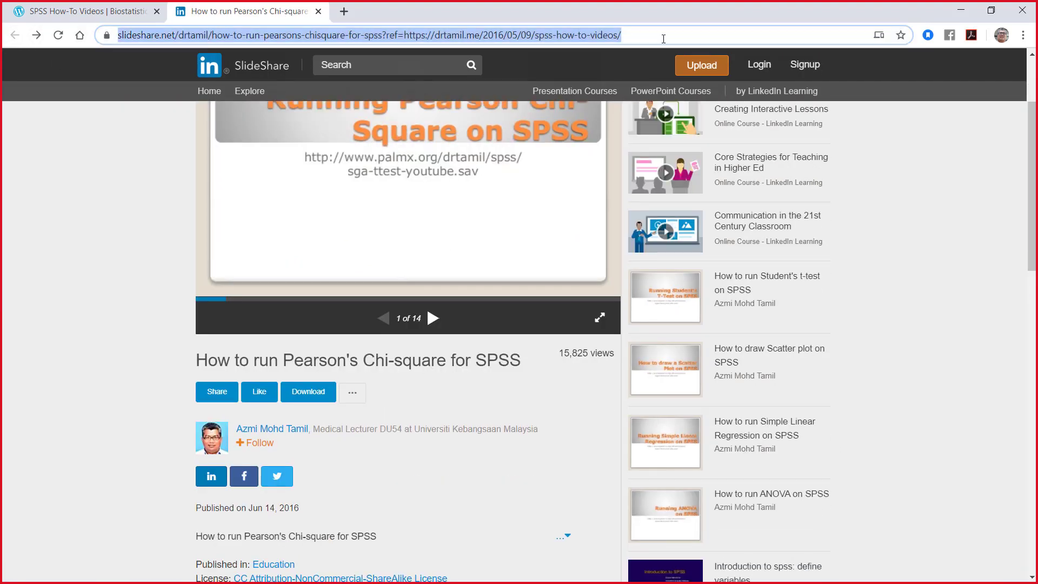
pyautogui.press('Return')
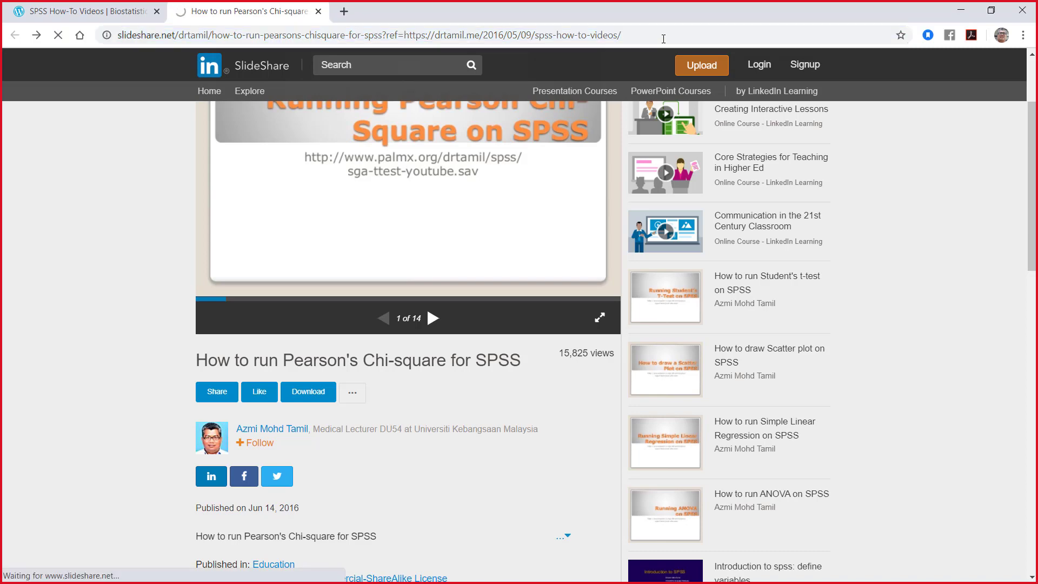
# Step: Try to download the Pearson's Chi-square presentation, checking its additional options and looking through the transcript
pyautogui.scroll(-3, 430, 386)
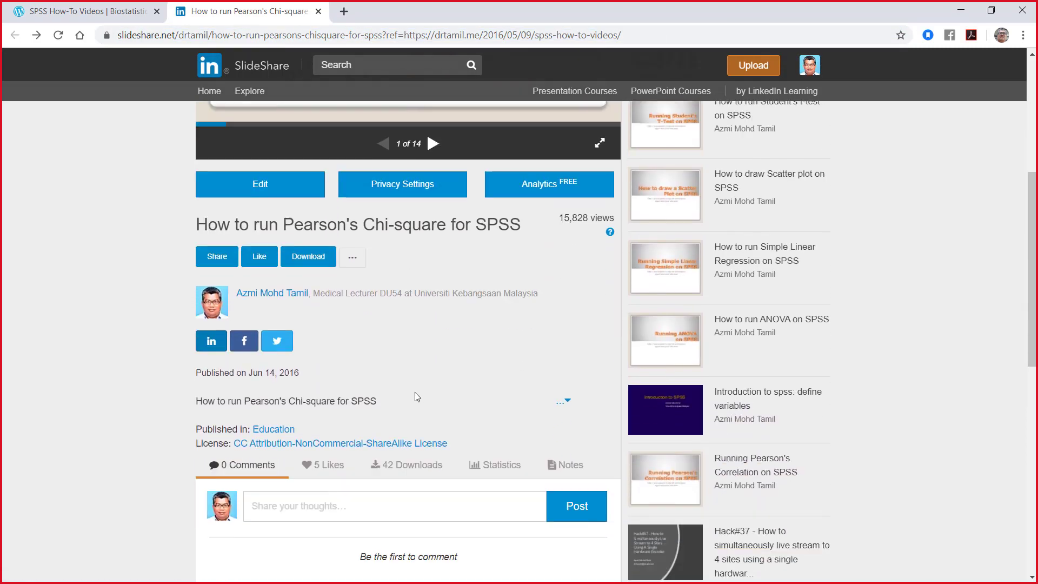
pyautogui.click(307, 227)
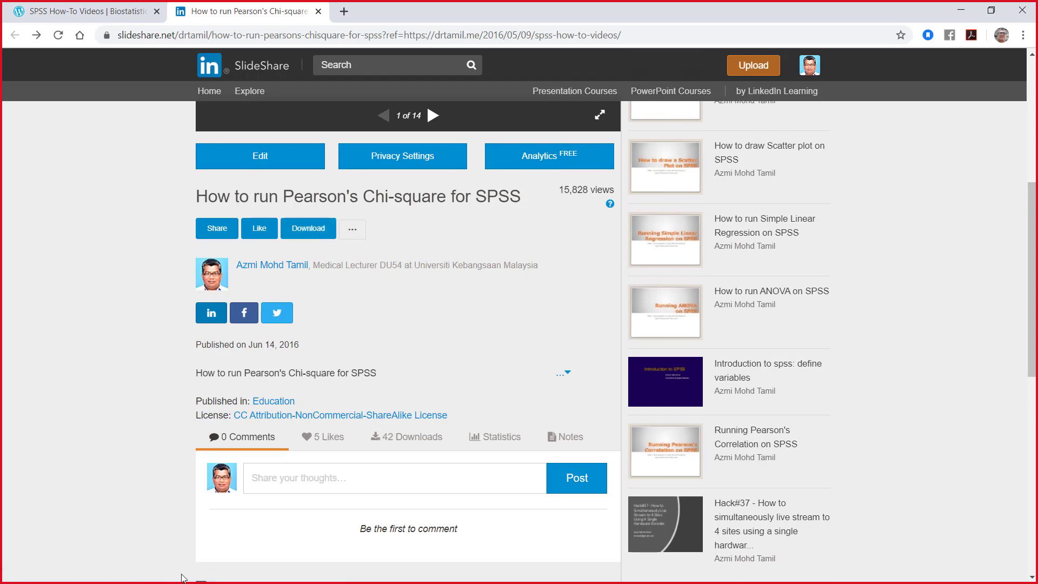
pyautogui.click(352, 228)
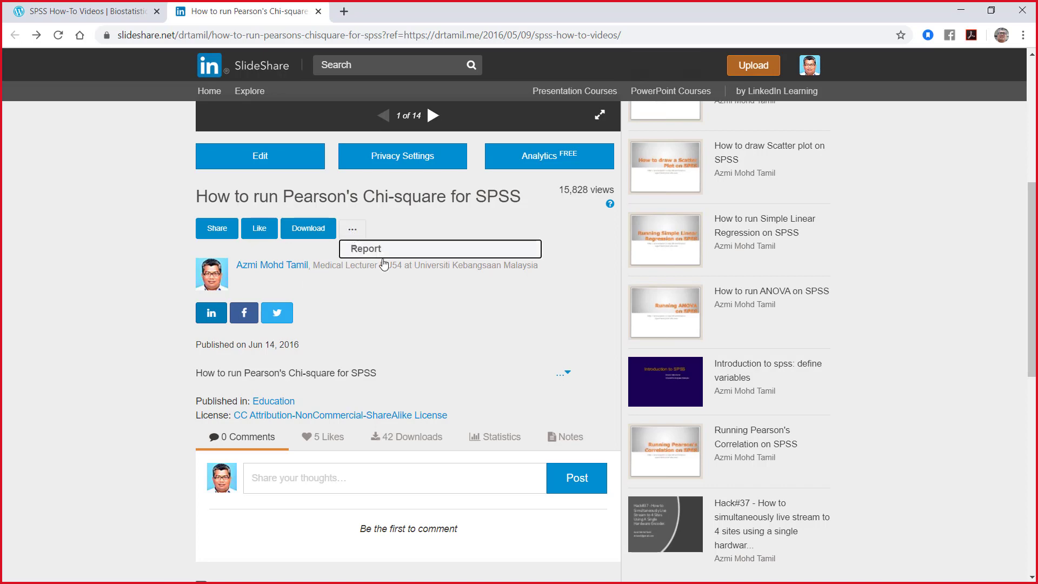
pyautogui.click(421, 316)
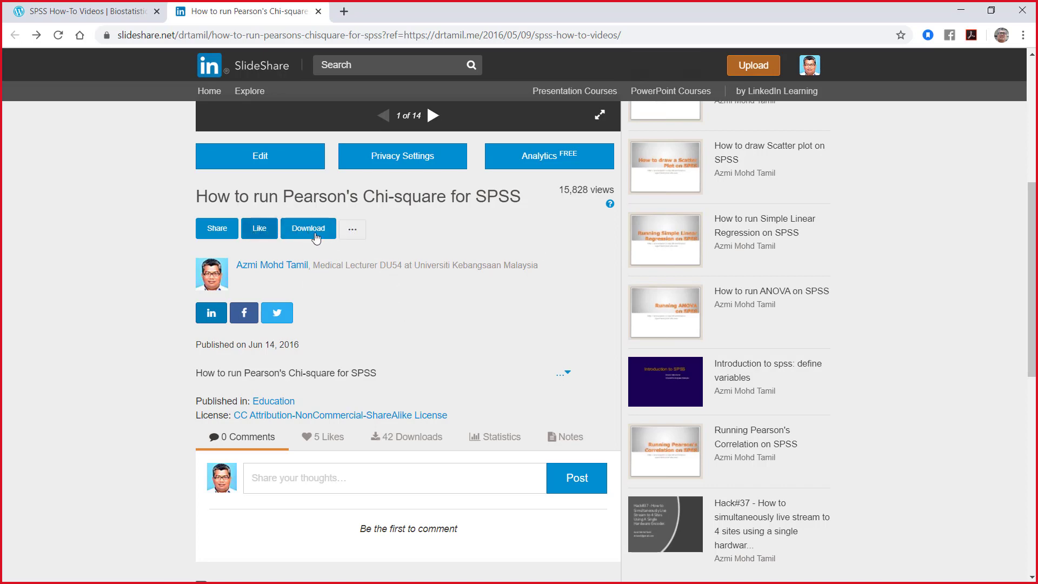
pyautogui.scroll(2, 356, 236)
pyautogui.scroll(-12, 348, 332)
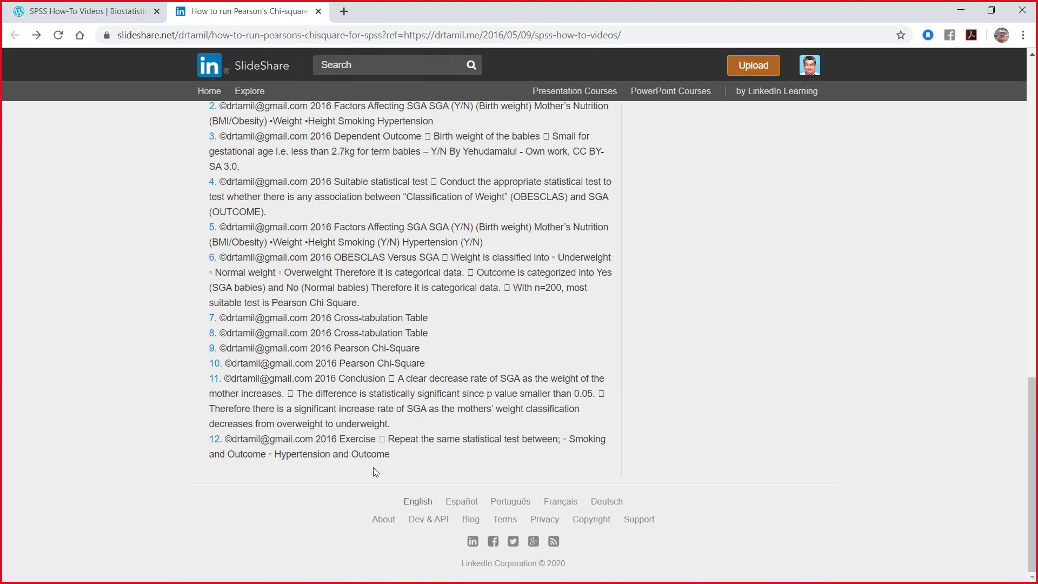
# Step: Return to the SPSS How-To Videos page and view the Pearson's Chi-square presentation full screen, advancing to slide 2
pyautogui.click(86, 12)
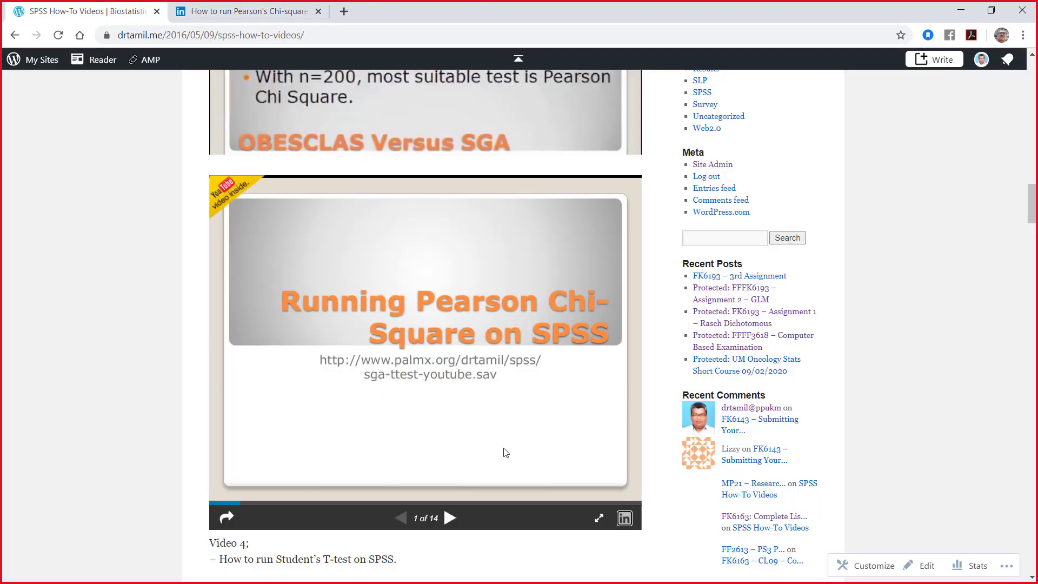
pyautogui.click(599, 517)
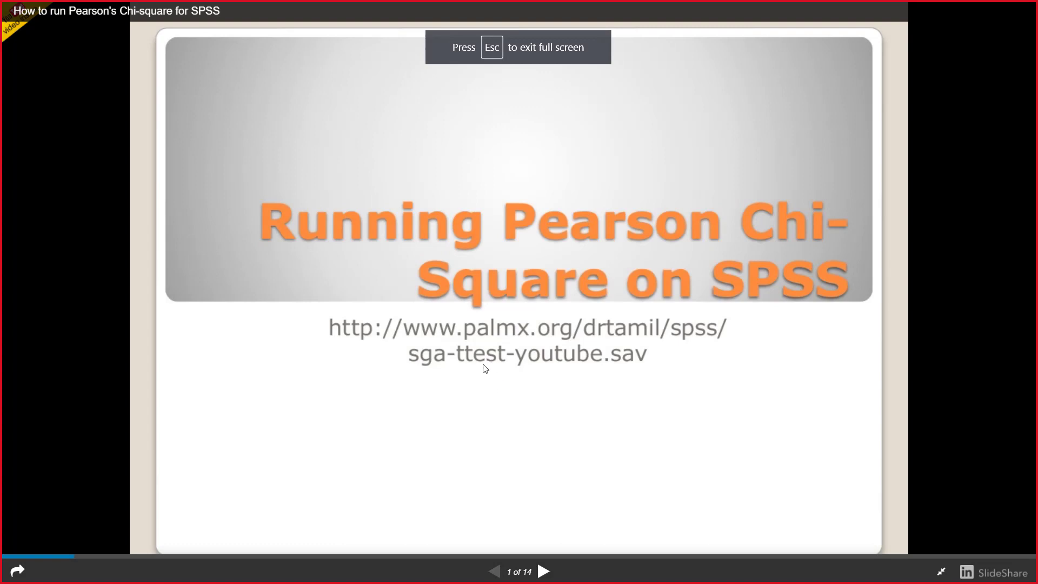
pyautogui.click(544, 571)
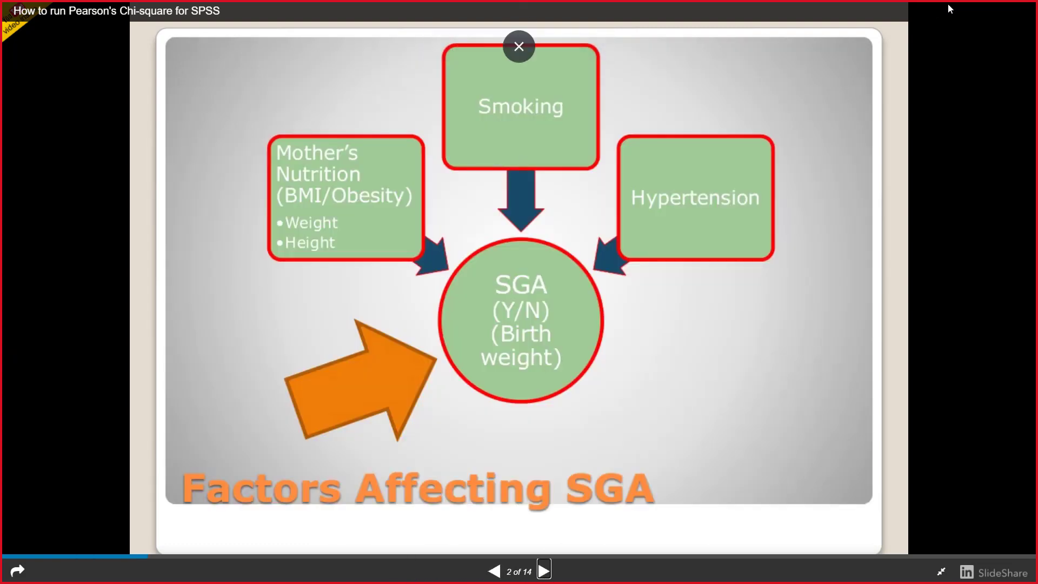
# Step: Switch to Teams and save the edited Chi Square post with its attached PDFs, Amali 4-2011.doc, data-nonpara.zip and sga-ttest-youtube (2).sav
pyautogui.hotkey('alt', 'Tab')
pyautogui.hotkey('alt', 'Tab')
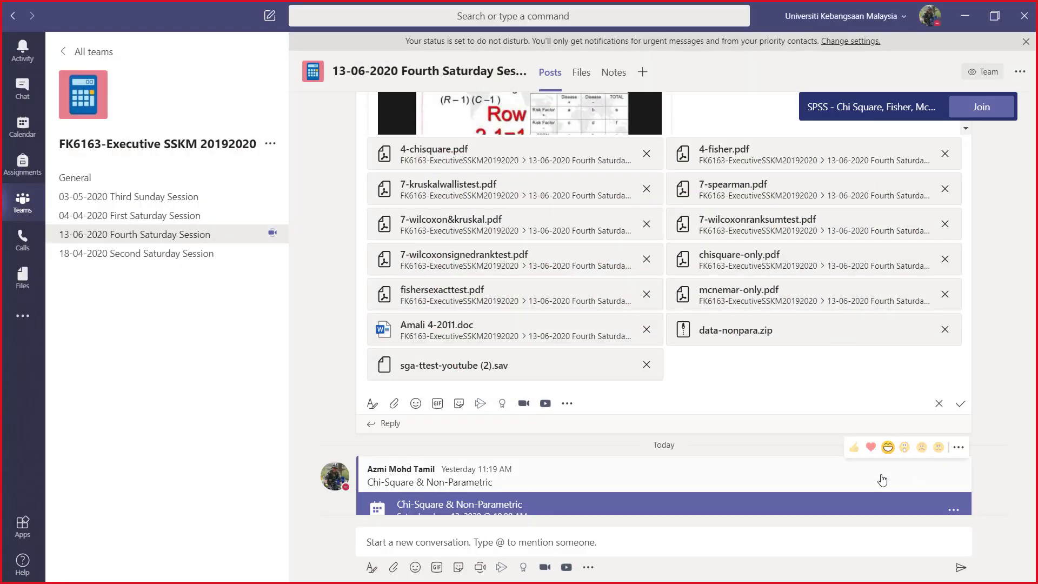
pyautogui.scroll(-1, 968, 379)
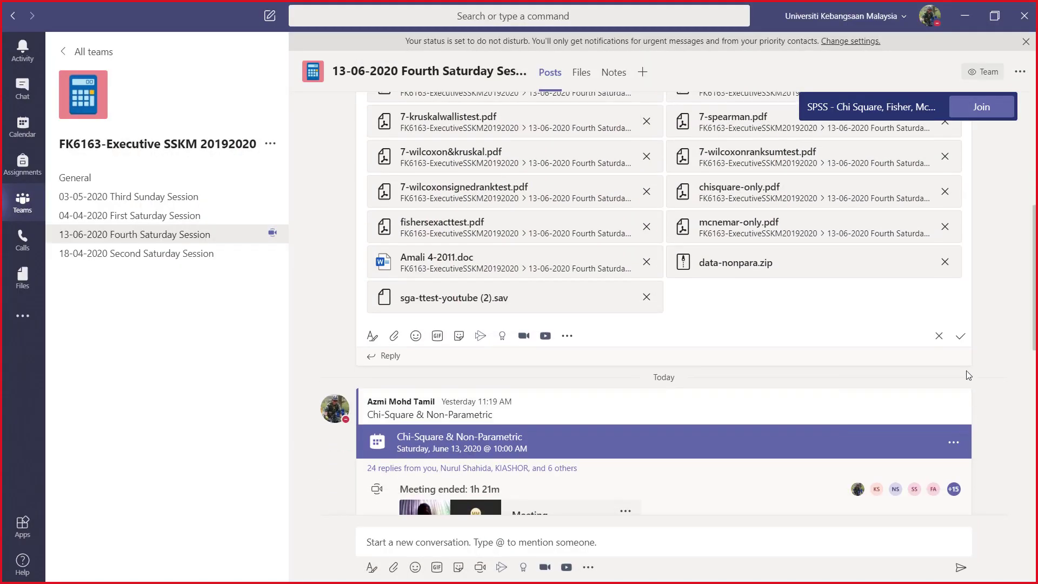
pyautogui.click(959, 337)
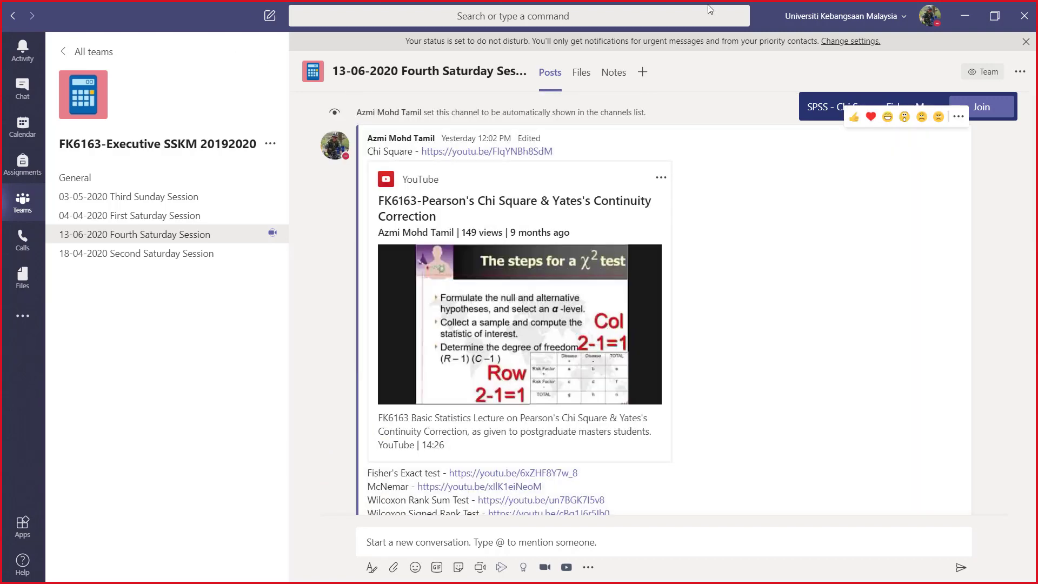
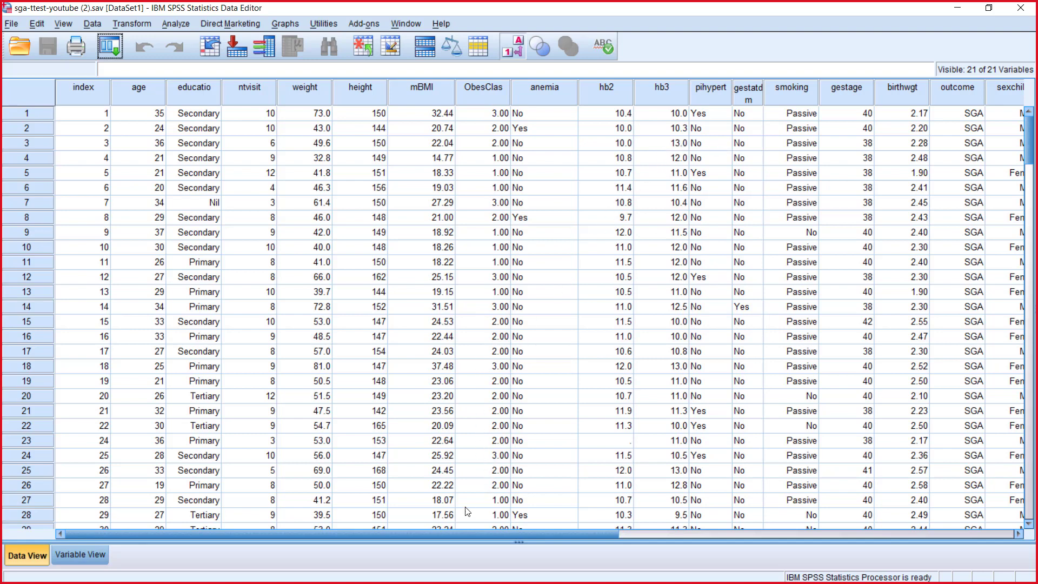
# Step: Define value labels for the ObesClas variable: 1 = UW, 2 = NW and 3 = OW
pyautogui.click(88, 553)
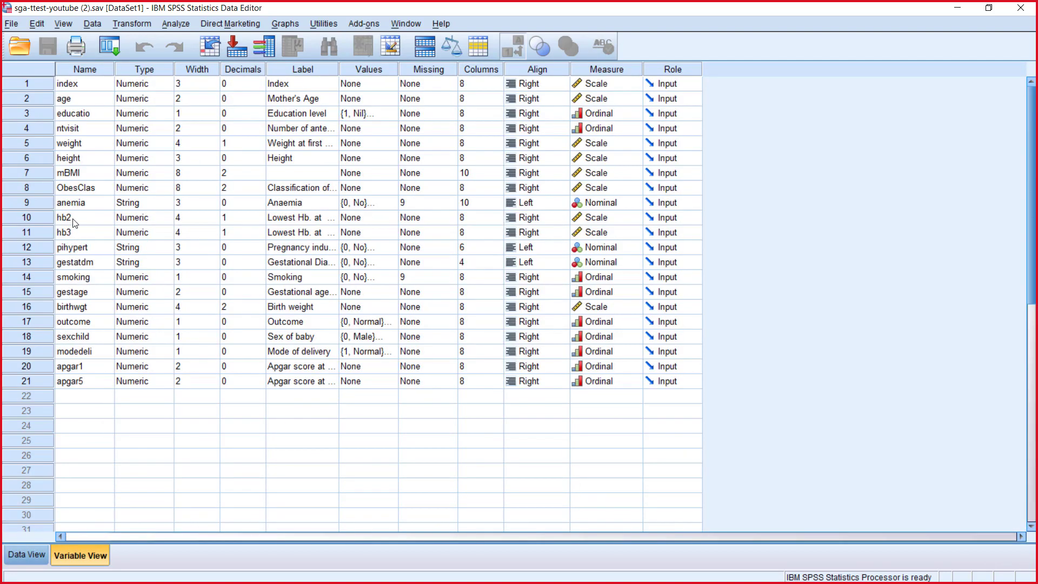
pyautogui.click(346, 189)
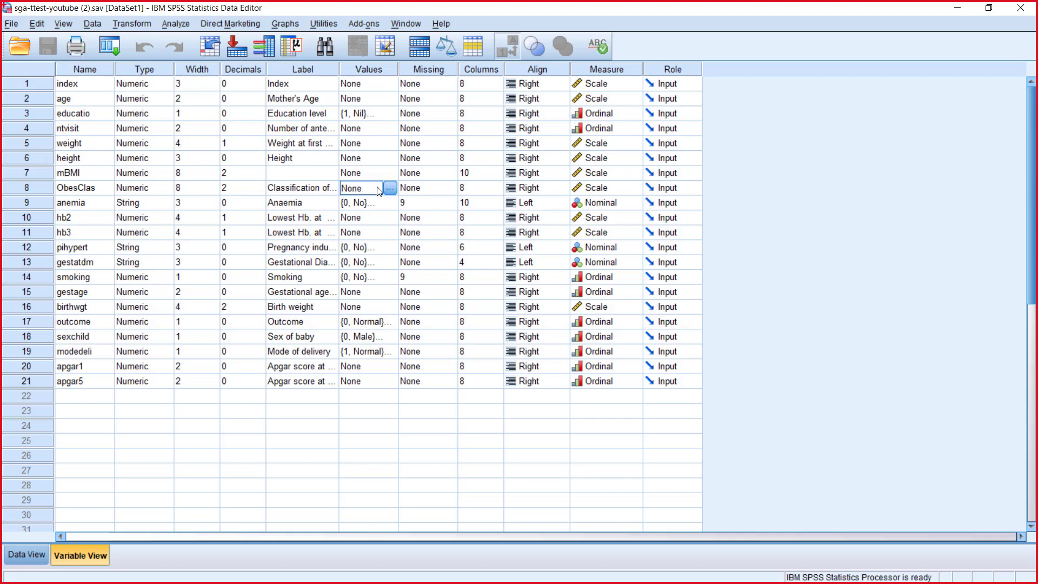
pyautogui.click(390, 187)
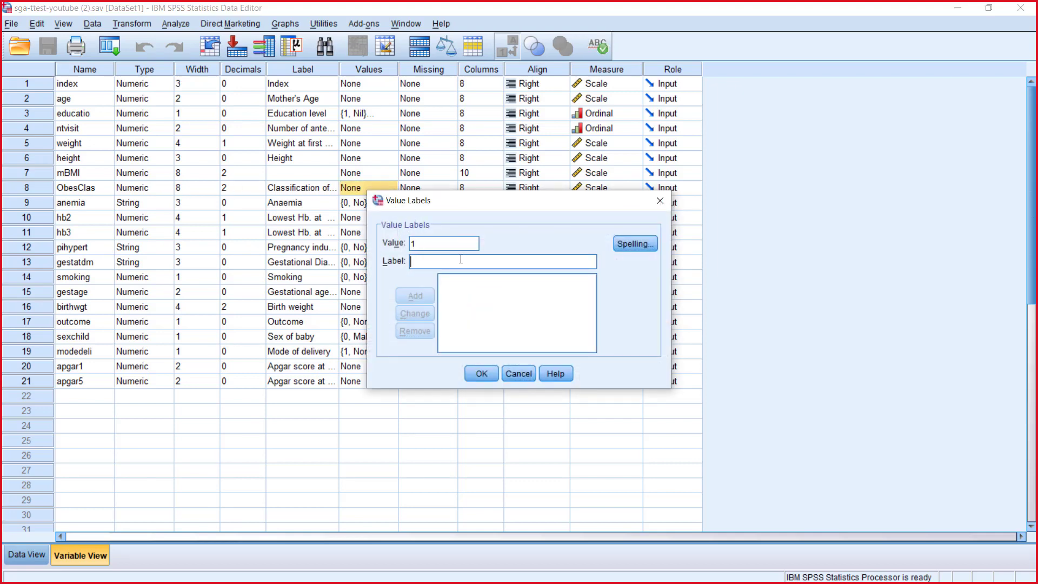
pyautogui.write('UW')
pyautogui.click(426, 296)
pyautogui.click(437, 262)
pyautogui.write('NW')
pyautogui.click(417, 292)
pyautogui.write('3')
pyautogui.click(426, 262)
pyautogui.write('OW')
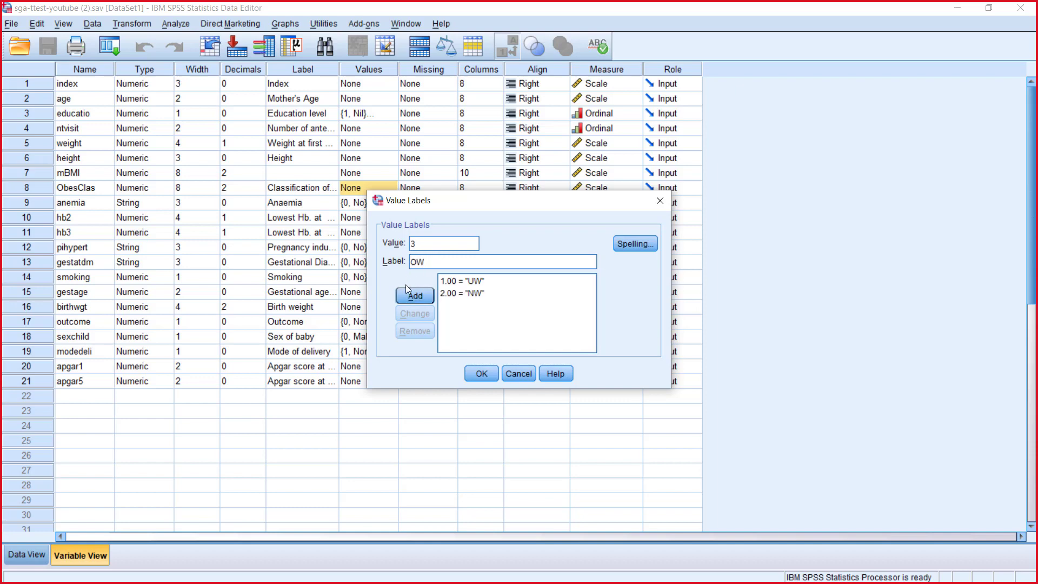
pyautogui.click(414, 296)
pyautogui.click(475, 374)
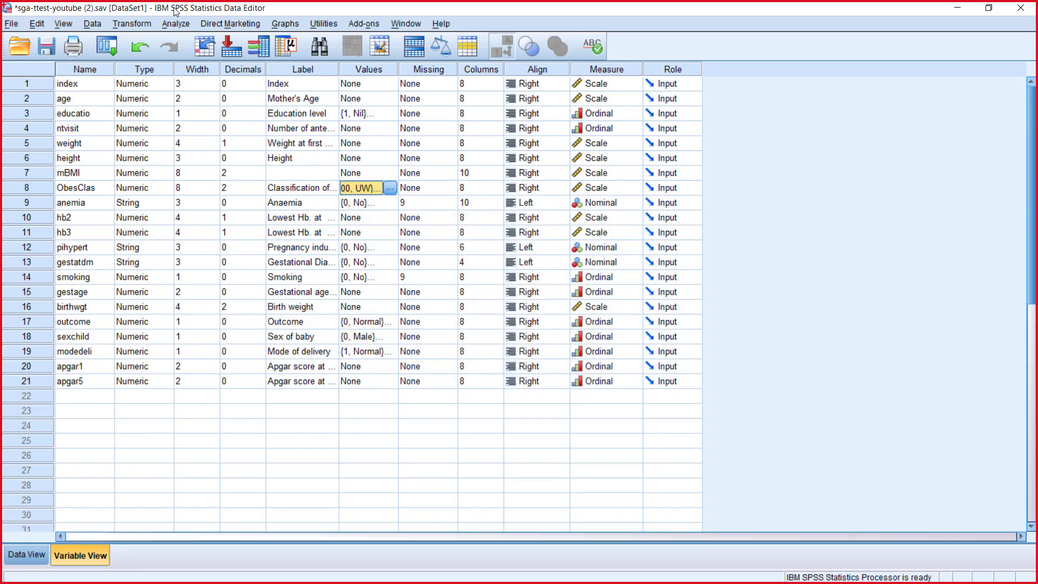
# Step: Set up a Crosstabs analysis with Classification of Weight as the row variable and Outcome as the column variable
pyautogui.click(183, 24)
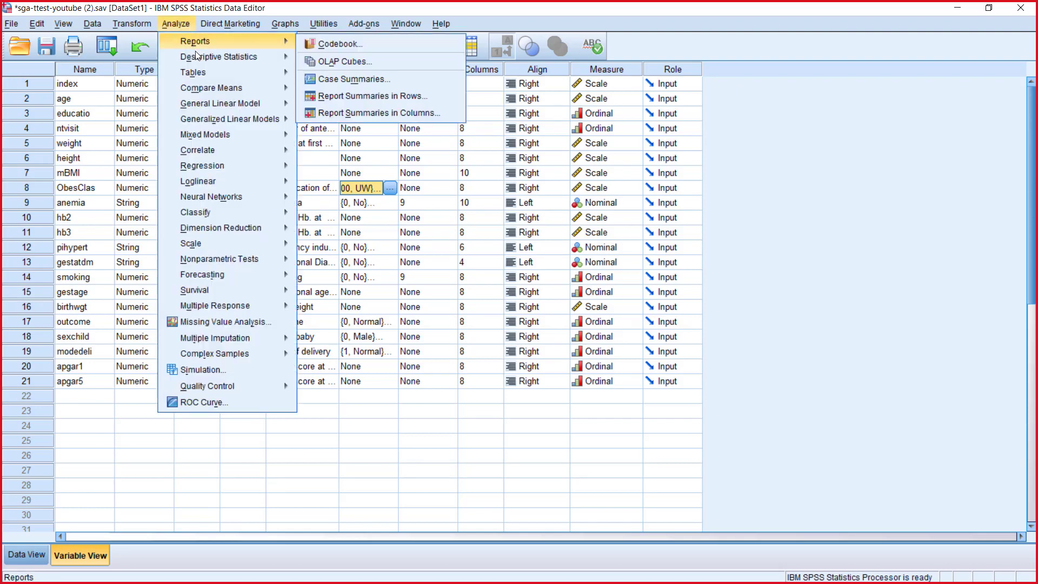
pyautogui.moveTo(292, 56)
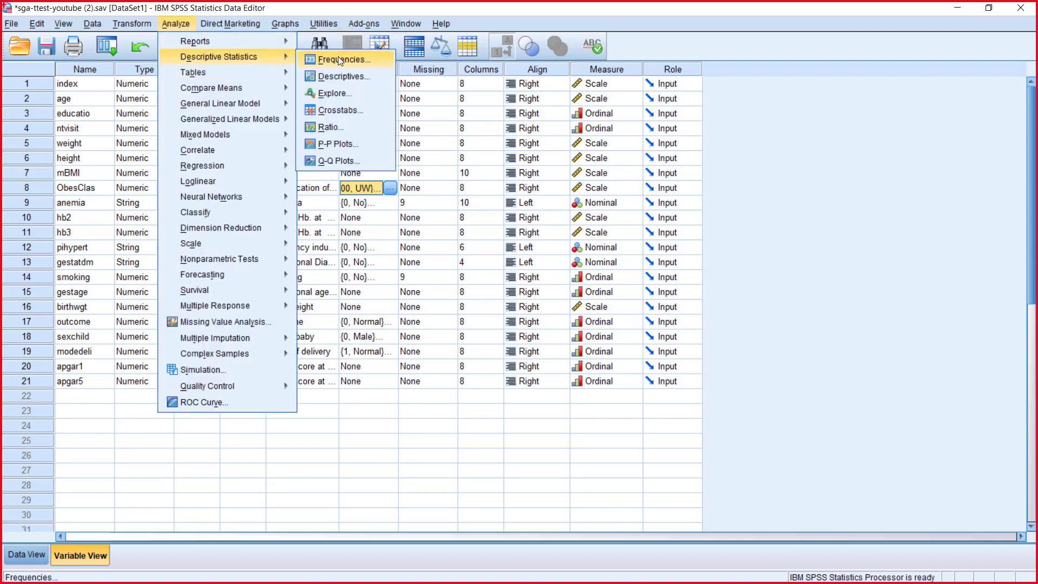
pyautogui.click(344, 107)
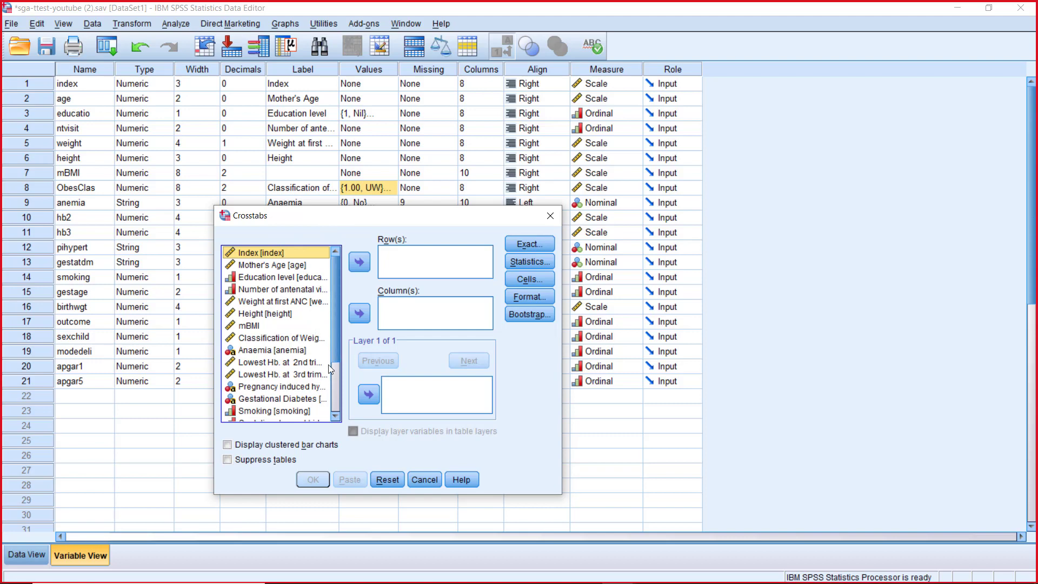
pyautogui.scroll(-1, 335, 368)
pyautogui.scroll(-2, 335, 367)
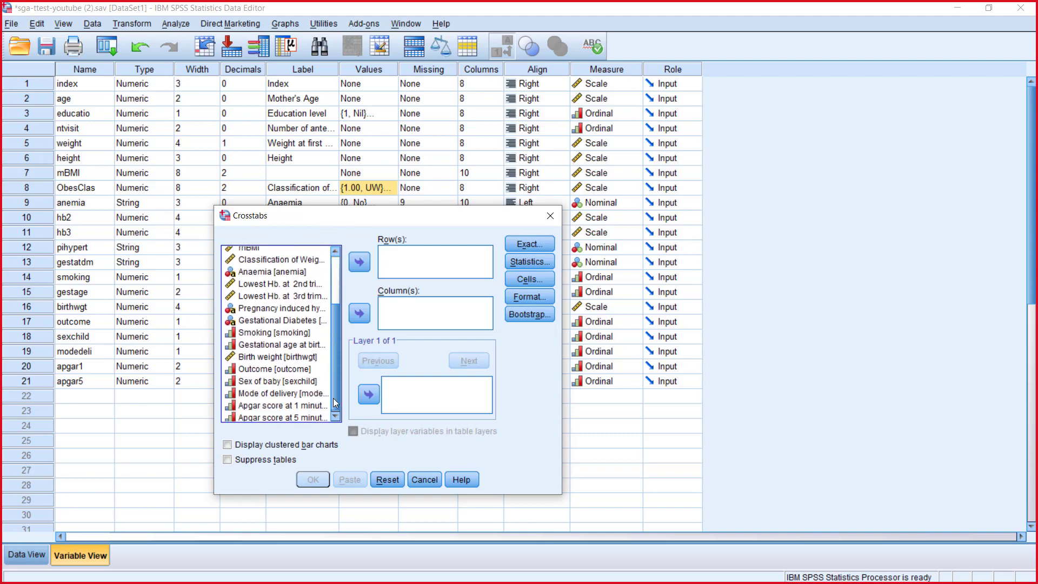
pyautogui.click(296, 263)
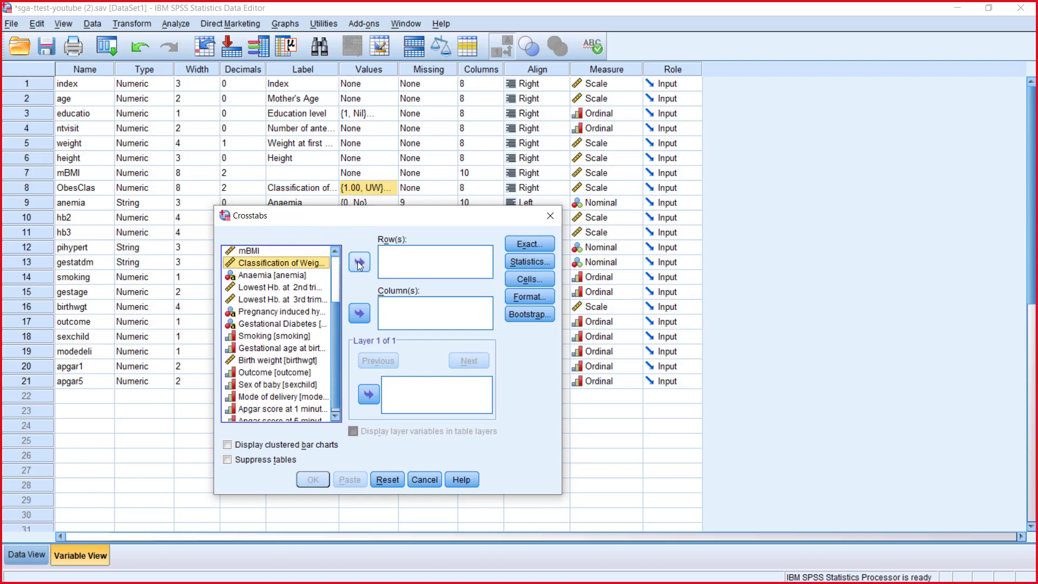
pyautogui.click(360, 264)
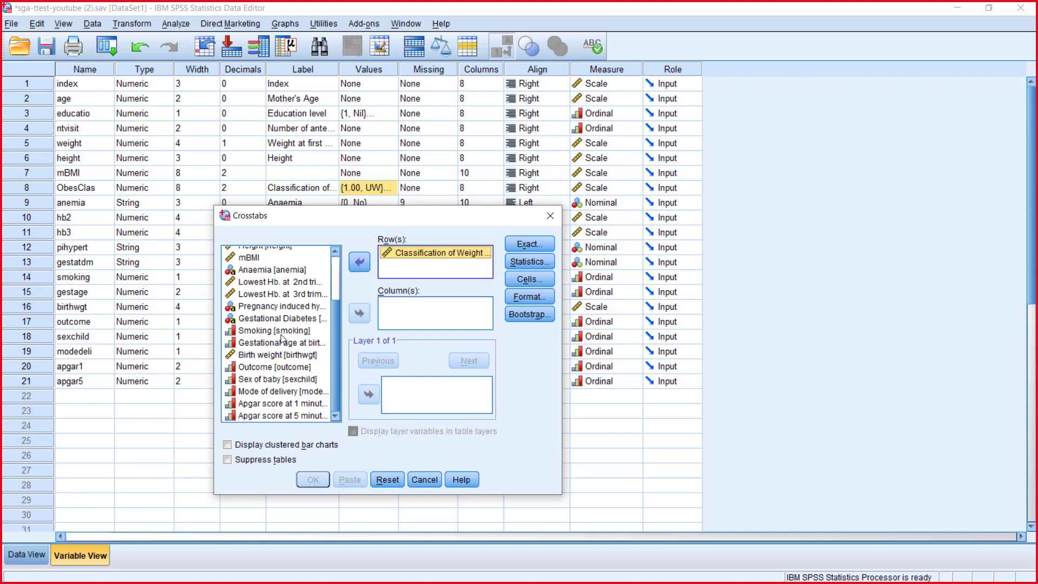
pyautogui.scroll(3, 330, 339)
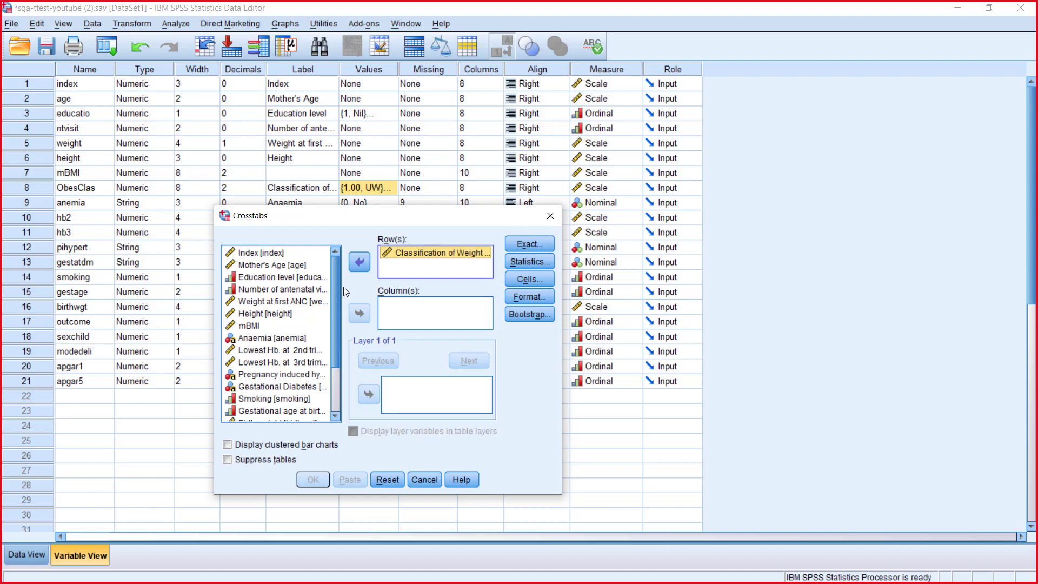
pyautogui.scroll(-2, 335, 308)
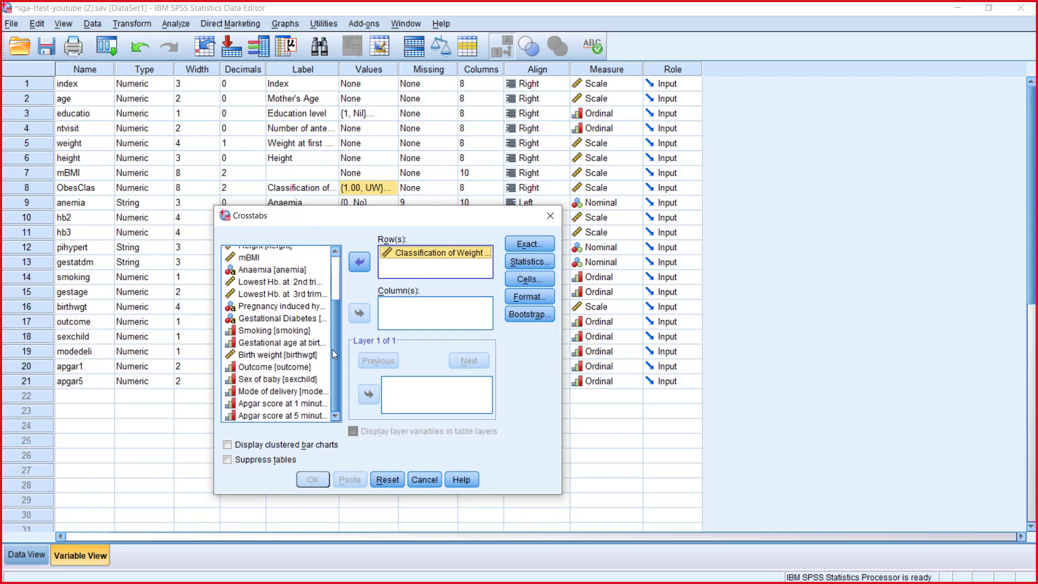
pyautogui.click(274, 367)
pyautogui.click(359, 312)
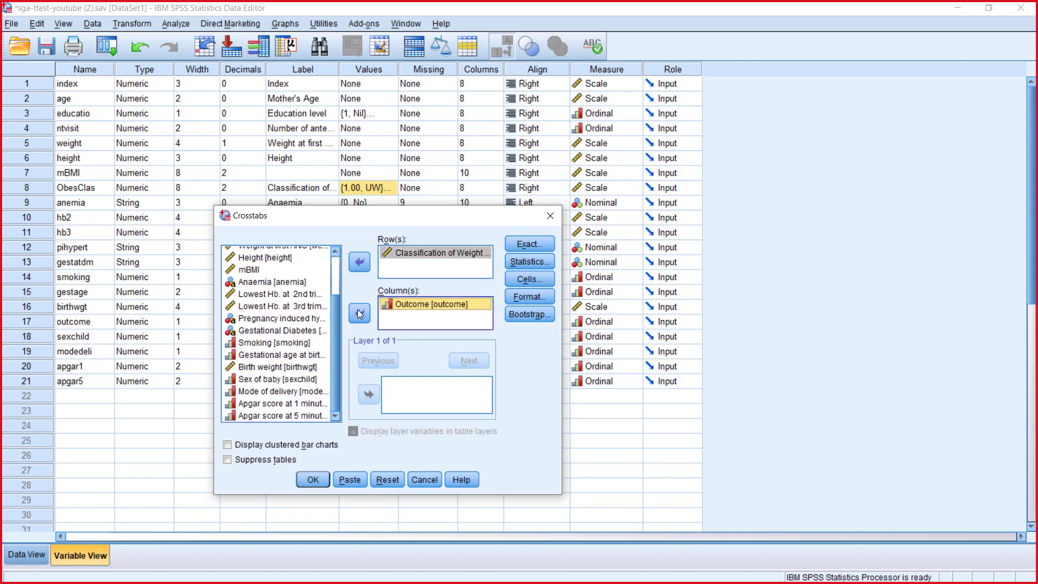
# Step: Include the Chi-square statistic and row percentages in the crosstabulation and run it
pyautogui.click(527, 265)
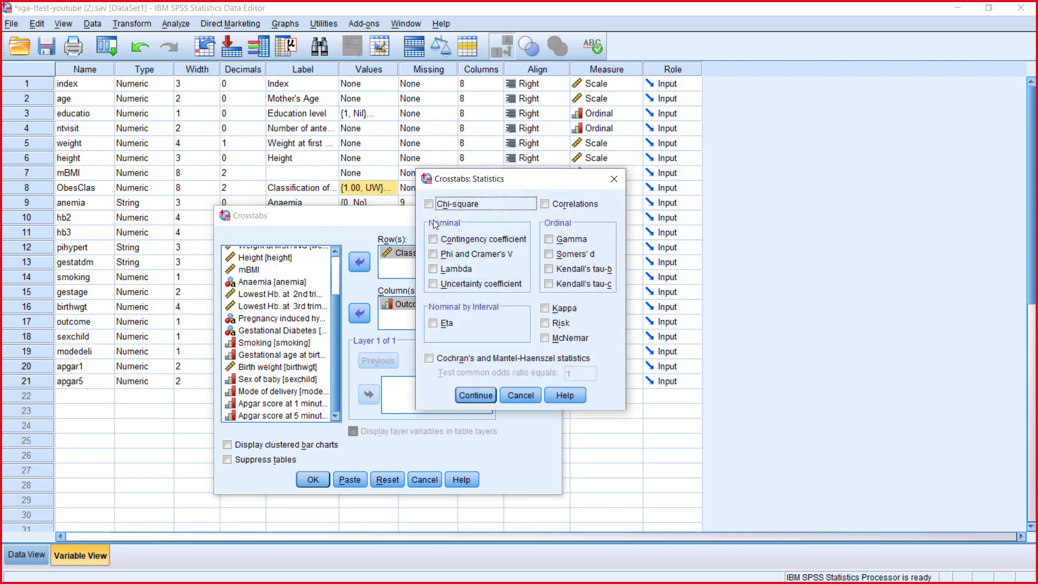
pyautogui.click(475, 395)
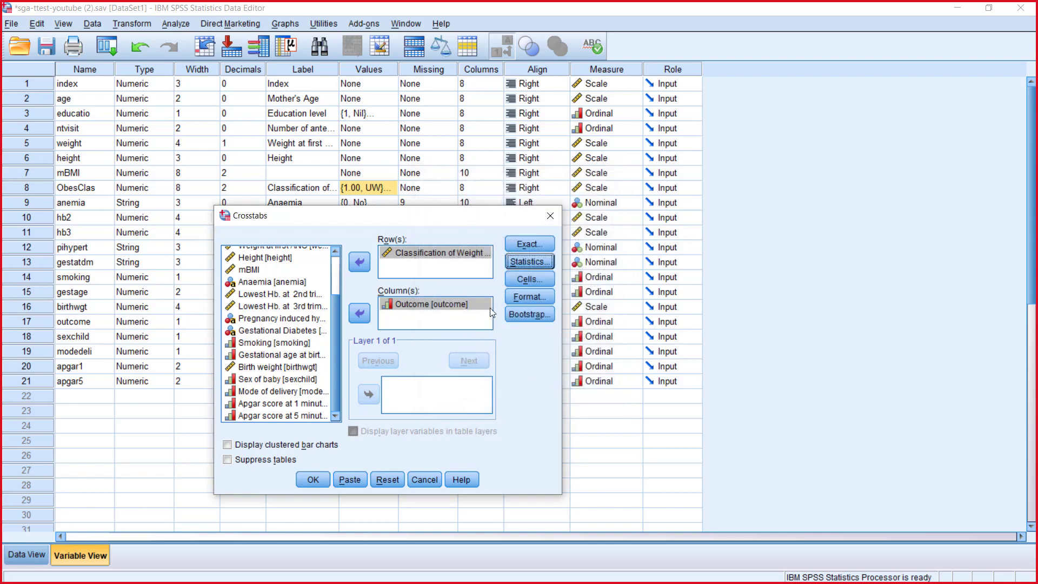
pyautogui.click(526, 279)
pyautogui.click(401, 288)
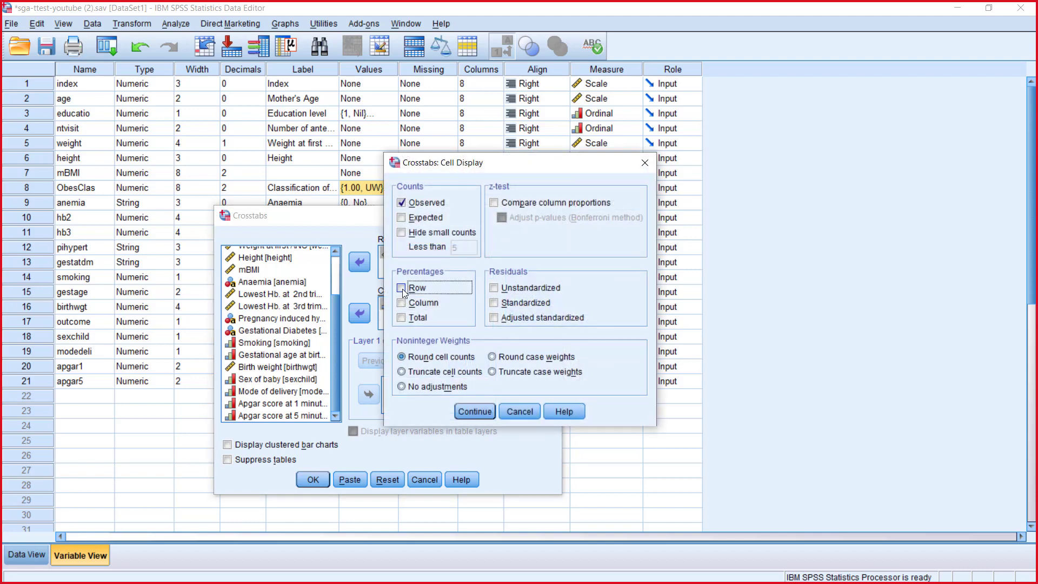
pyautogui.click(475, 412)
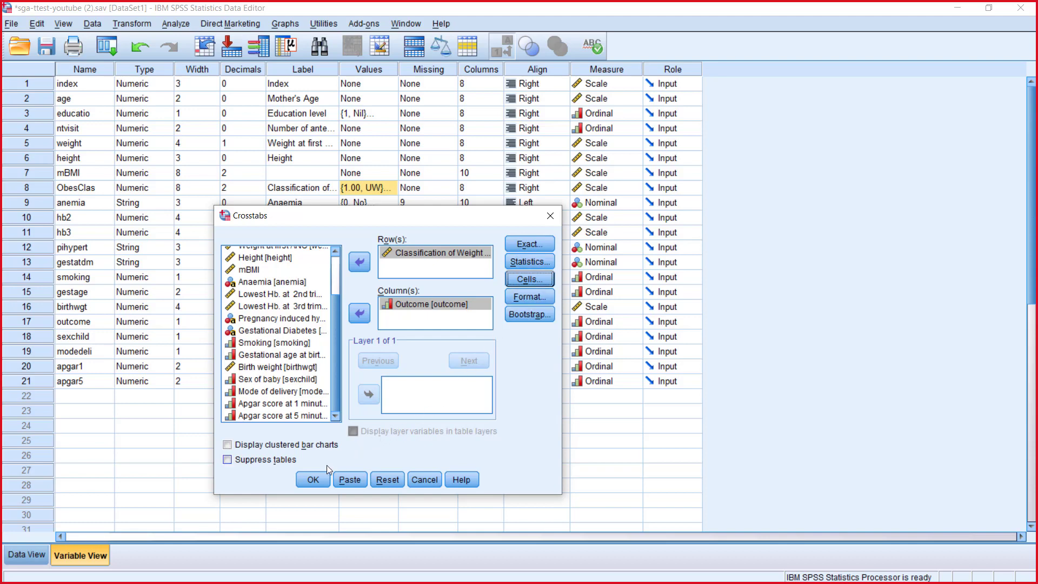
pyautogui.click(312, 478)
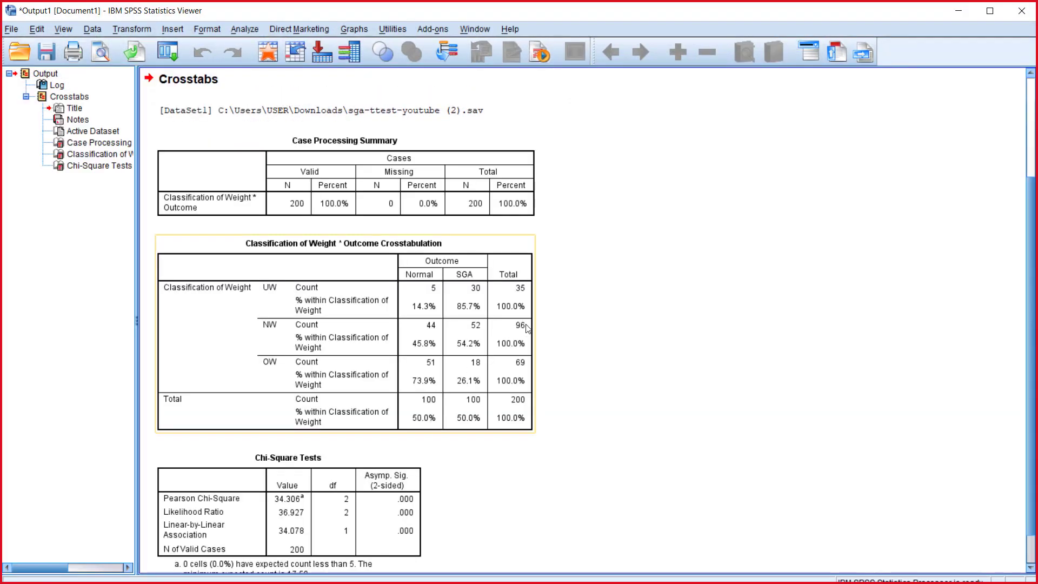
# Step: Format the Pearson Chi-Square significance cell in the Chi-Square Tests table to show 11 decimals
pyautogui.scroll(-1, 563, 328)
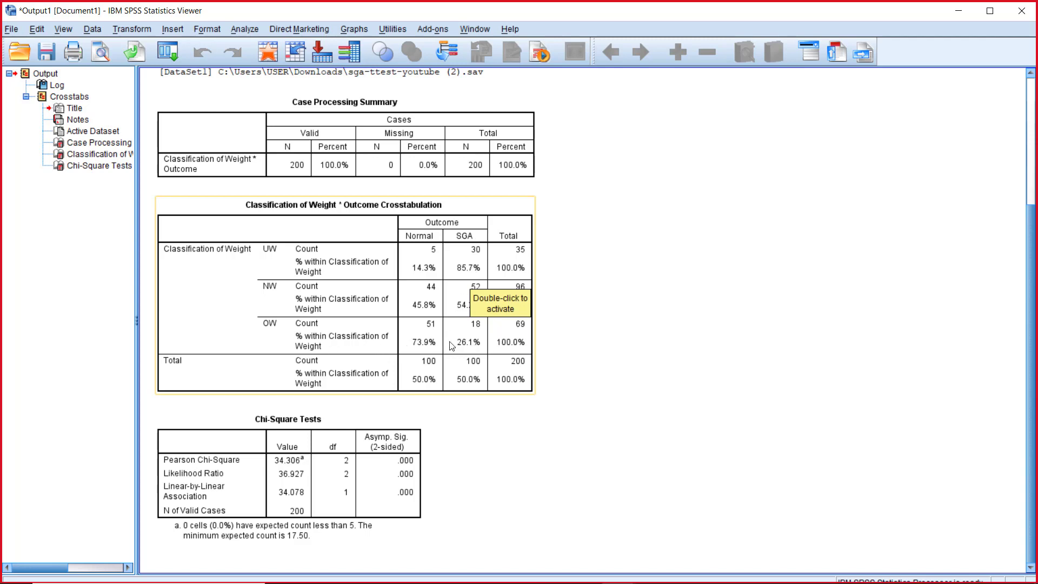
pyautogui.click(411, 465)
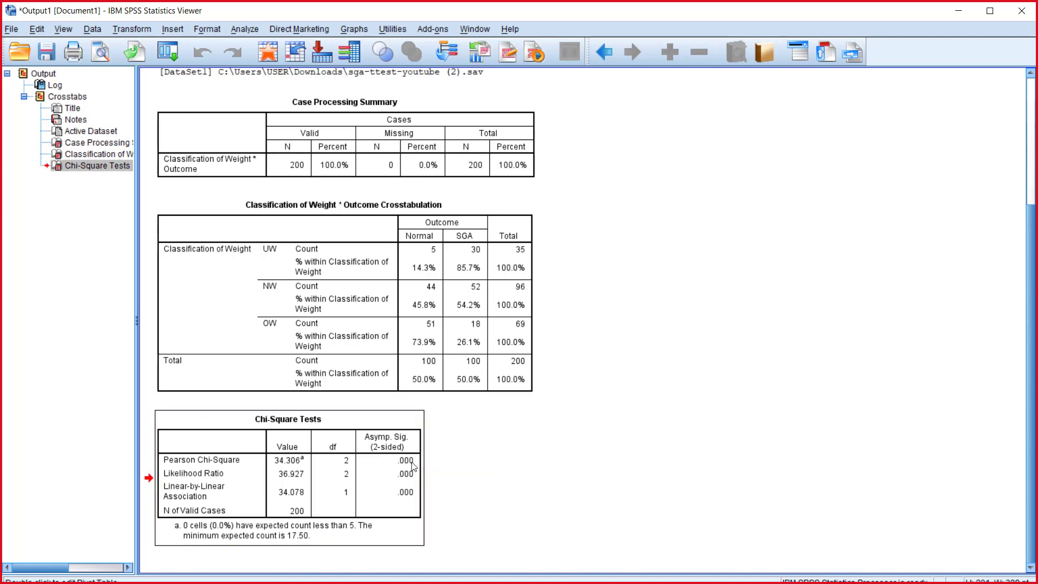
pyautogui.doubleClick(401, 459)
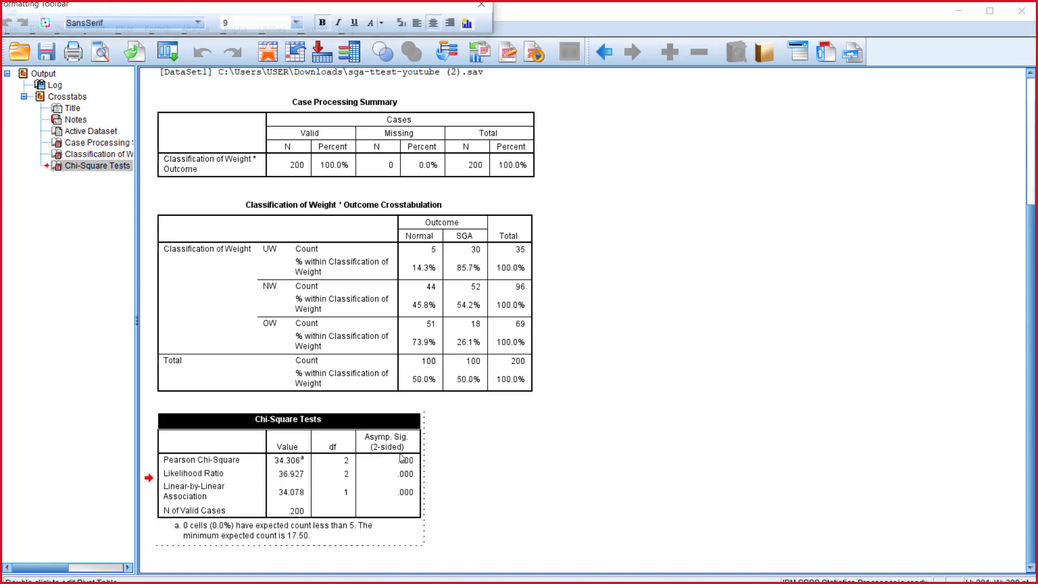
pyautogui.rightClick(409, 469)
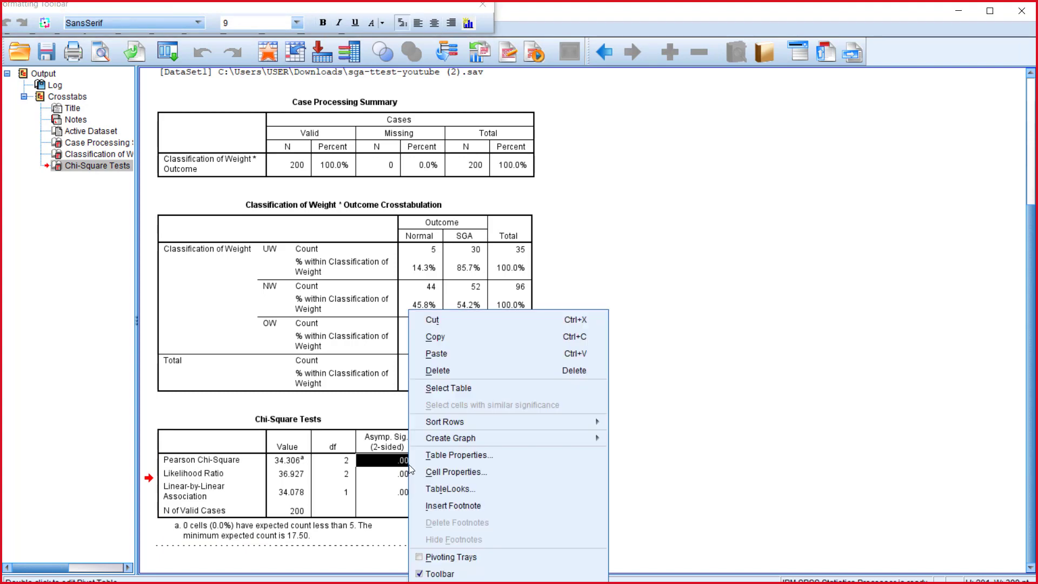
pyautogui.click(473, 473)
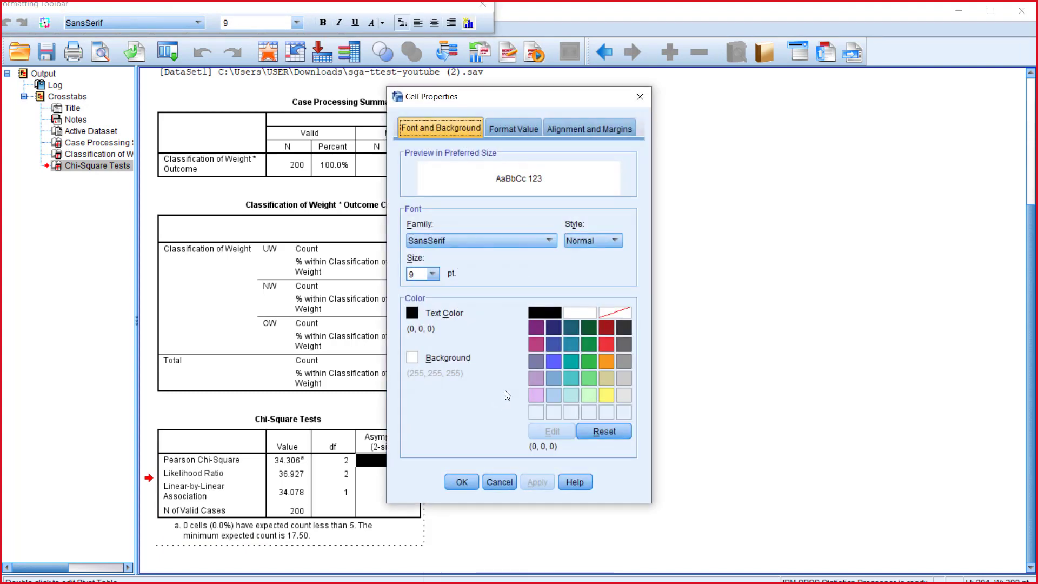
pyautogui.click(513, 128)
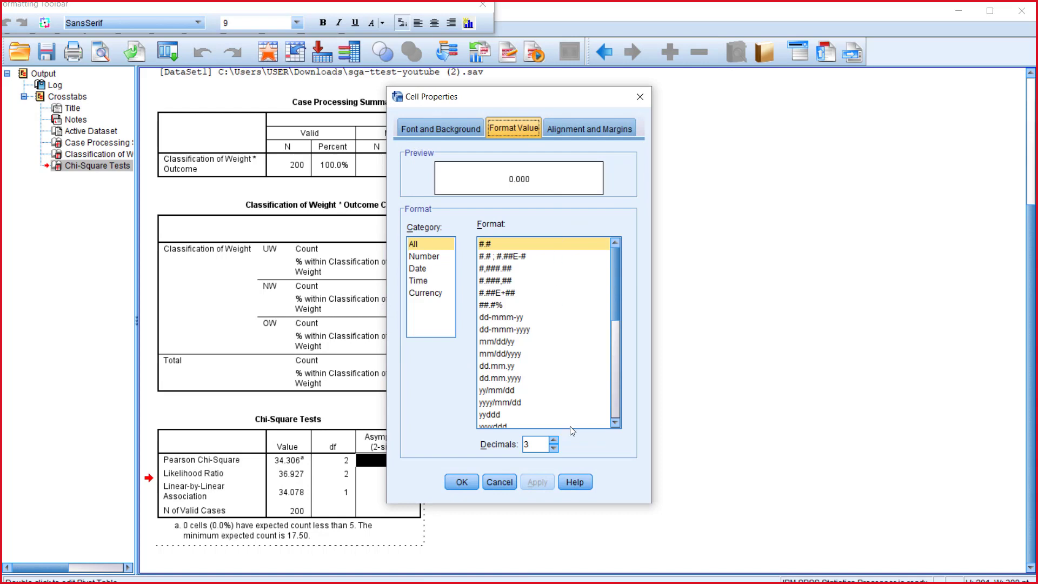
pyautogui.click(554, 440)
pyautogui.click(554, 440)
pyautogui.moveTo(567, 96); pyautogui.dragTo(742, 92)
pyautogui.click(728, 436)
pyautogui.click(729, 436)
pyautogui.click(729, 436)
pyautogui.click(729, 437)
pyautogui.click(728, 436)
pyautogui.click(728, 436)
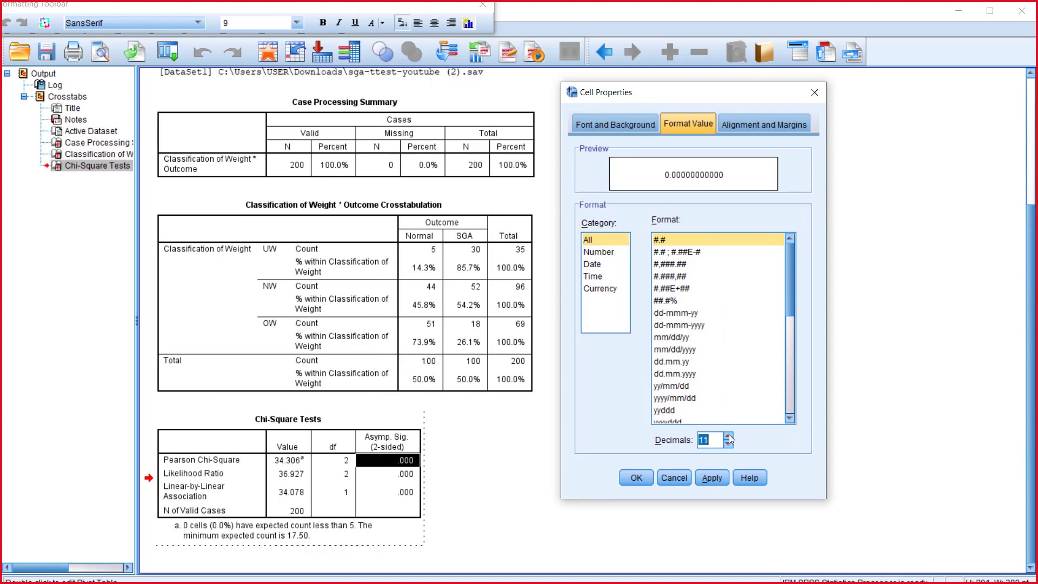
pyautogui.click(712, 477)
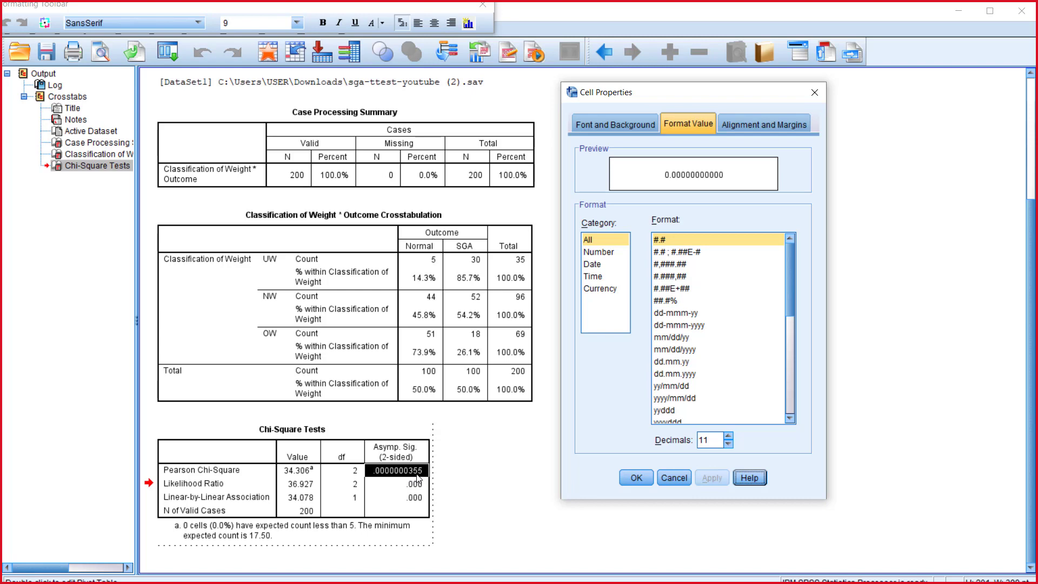
# Step: Reduce the decimals of the Pearson Chi-Square significance cell to 9 and finally 8, and finish editing the table
pyautogui.click(728, 443)
pyautogui.click(728, 444)
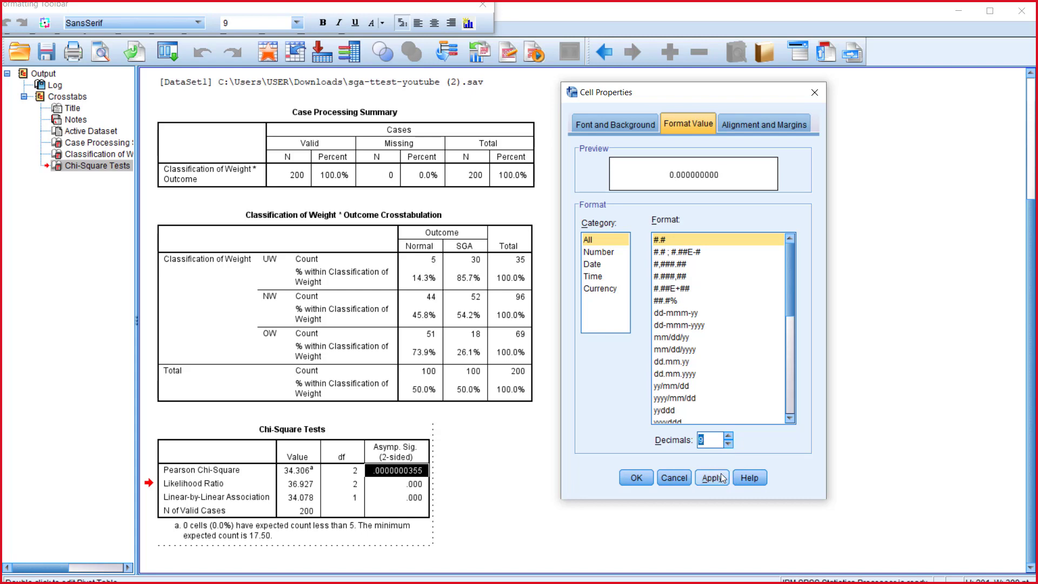
pyautogui.click(711, 478)
pyautogui.click(728, 444)
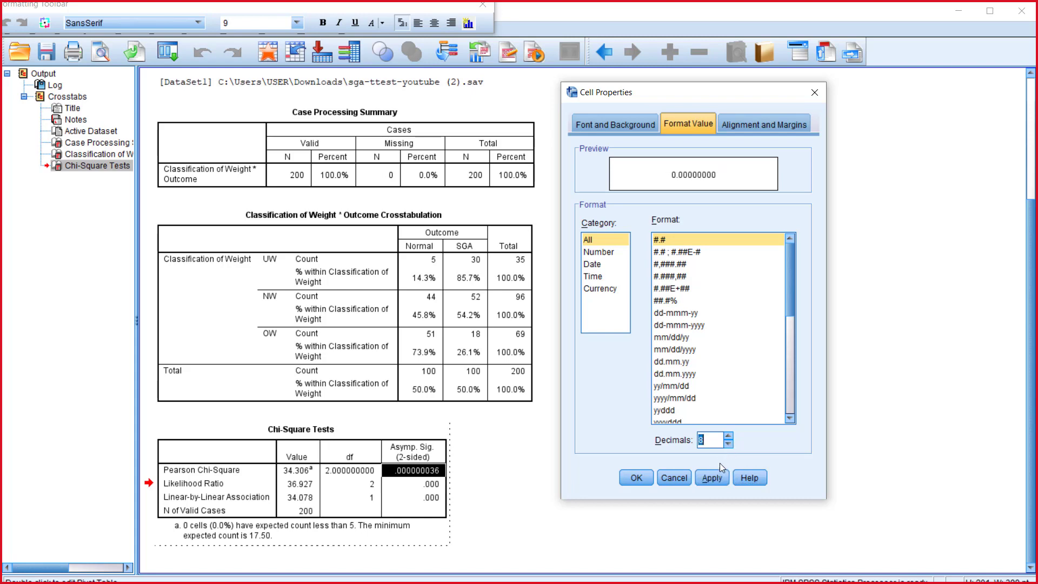
pyautogui.click(712, 478)
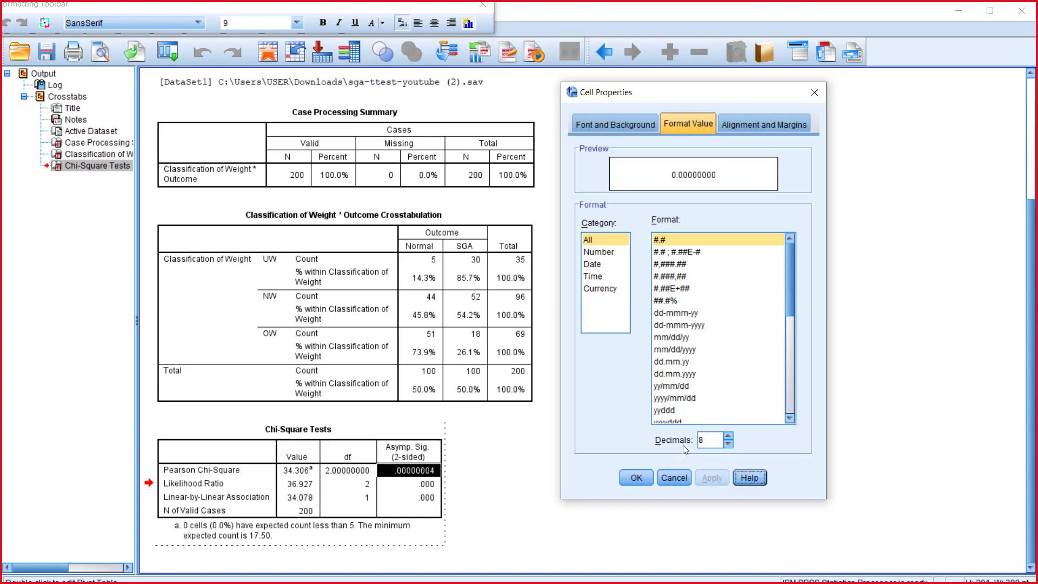
pyautogui.click(629, 485)
pyautogui.click(556, 464)
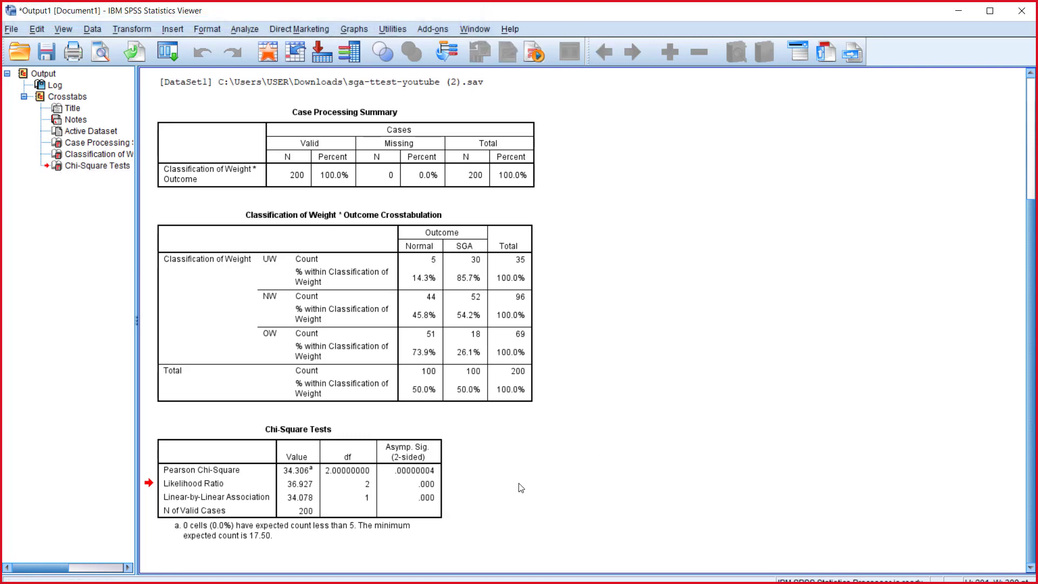
pyautogui.click(431, 485)
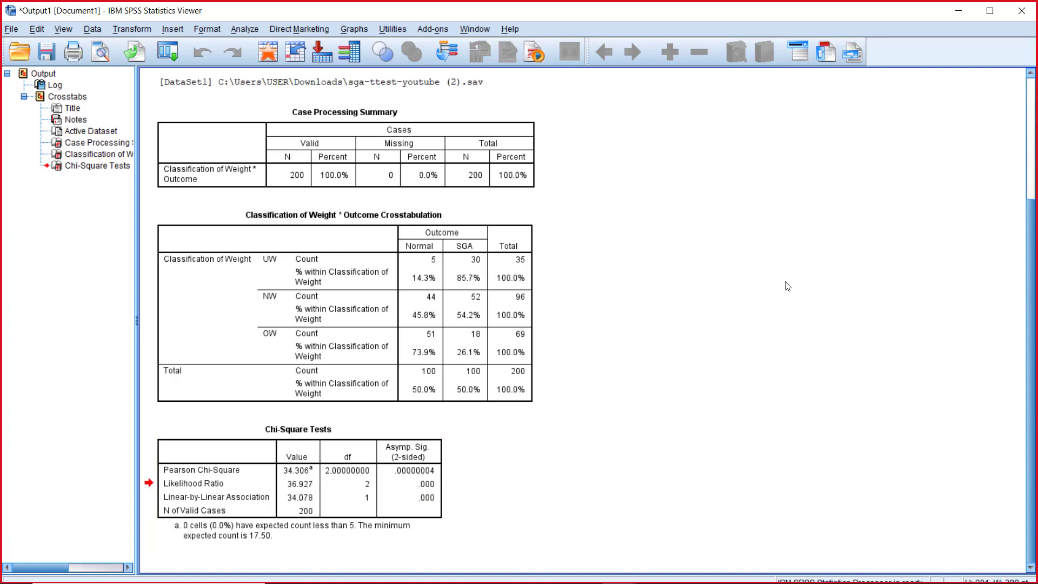
# Step: Minimize the SPSS windows, switch to Chrome and view the Pearson's Chi-square presentation full screen, advancing from slide 9 to slide 11
pyautogui.click(961, 11)
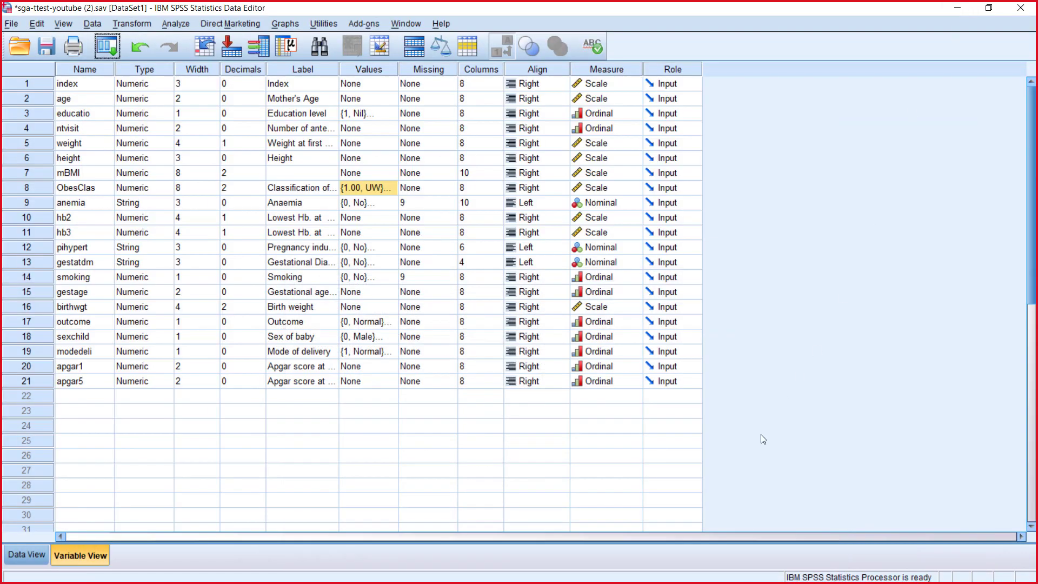
pyautogui.click(957, 8)
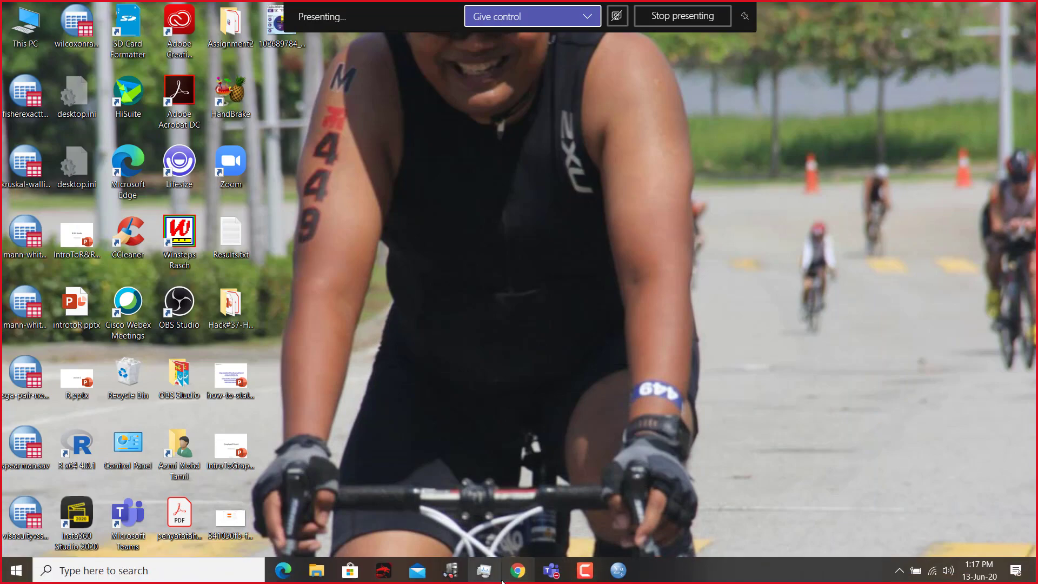
pyautogui.click(508, 576)
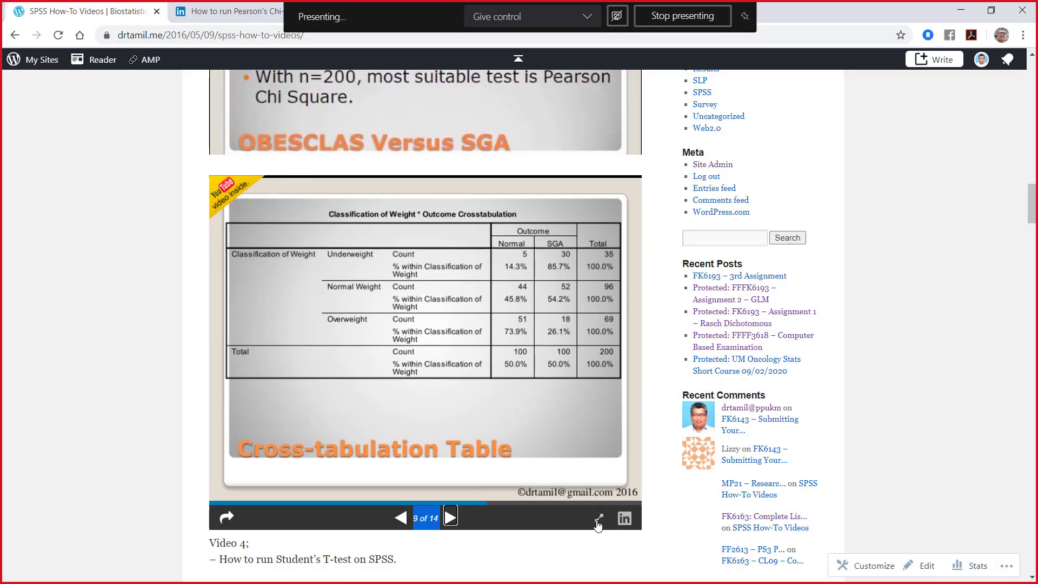
pyautogui.click(594, 514)
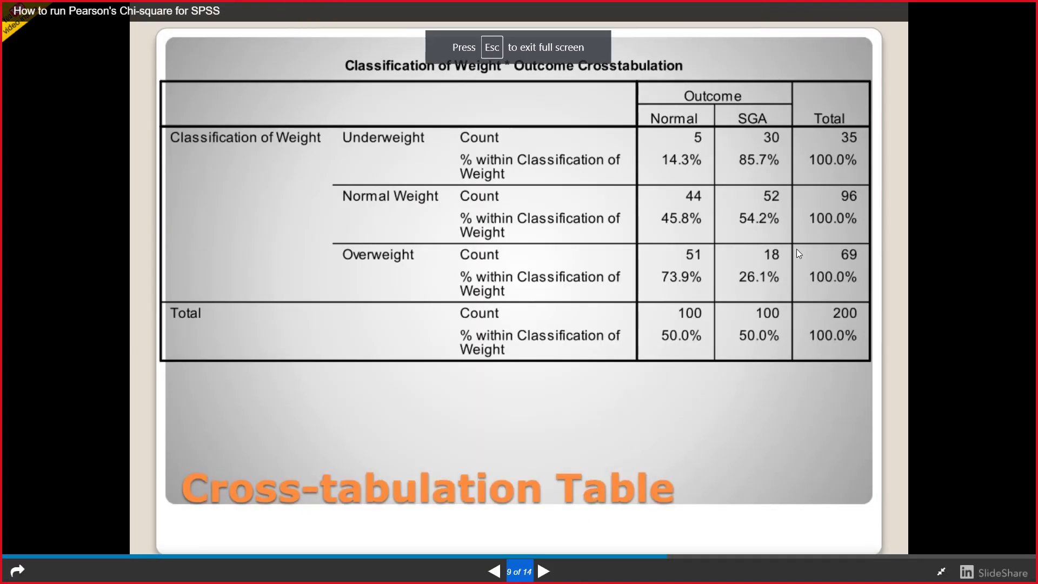
pyautogui.click(543, 572)
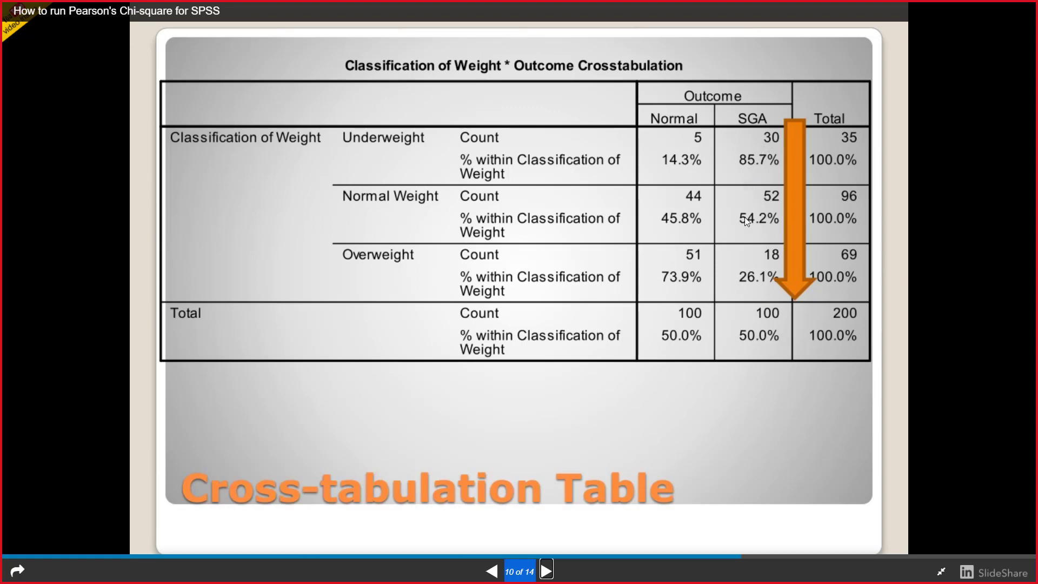
pyautogui.click(547, 570)
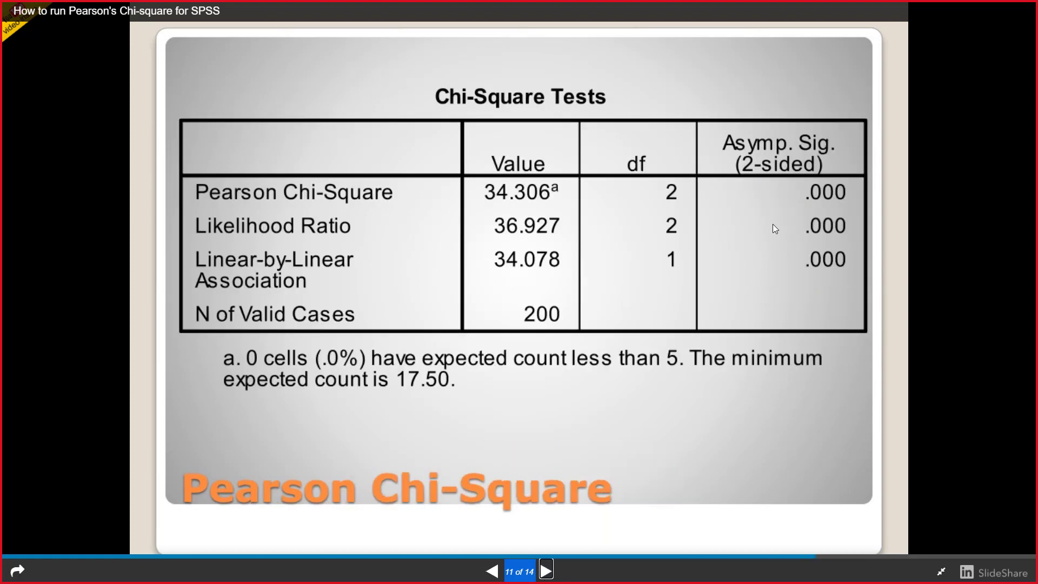
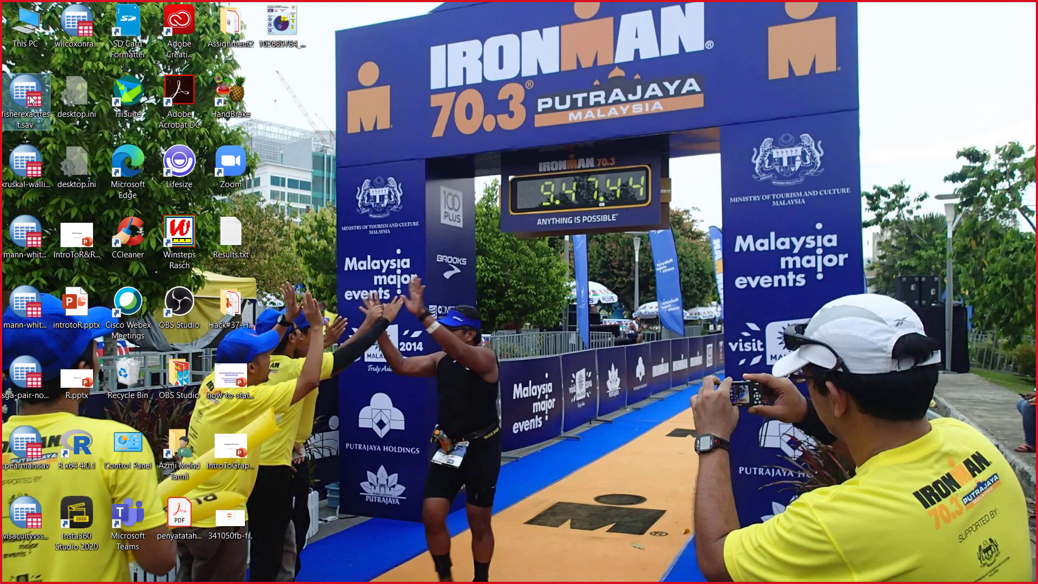
# Step: Open the fisherexacttest.sav dataset from the desktop in SPSS and minimize its window
pyautogui.doubleClick(31, 99)
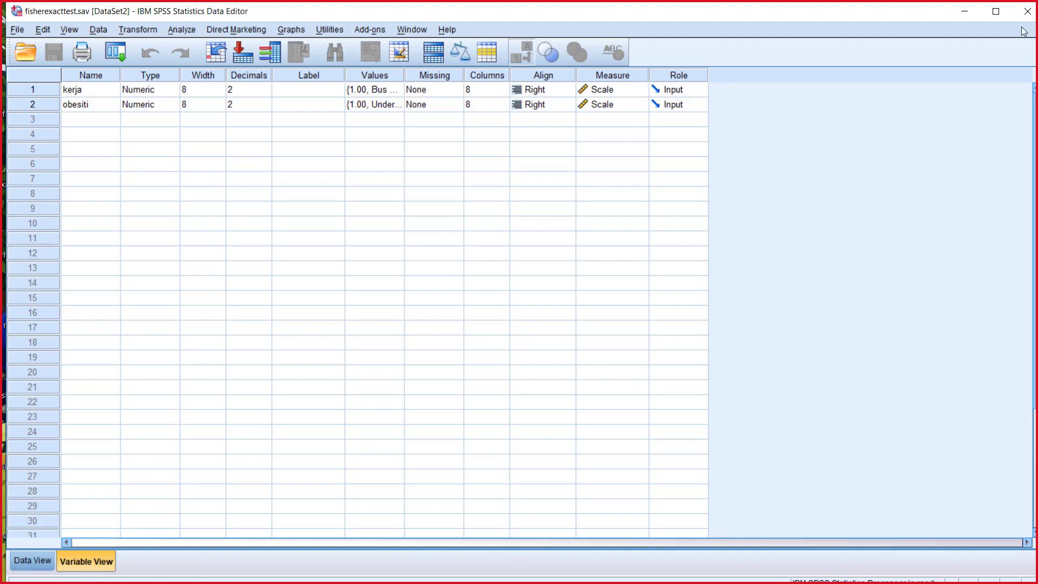
pyautogui.click(963, 11)
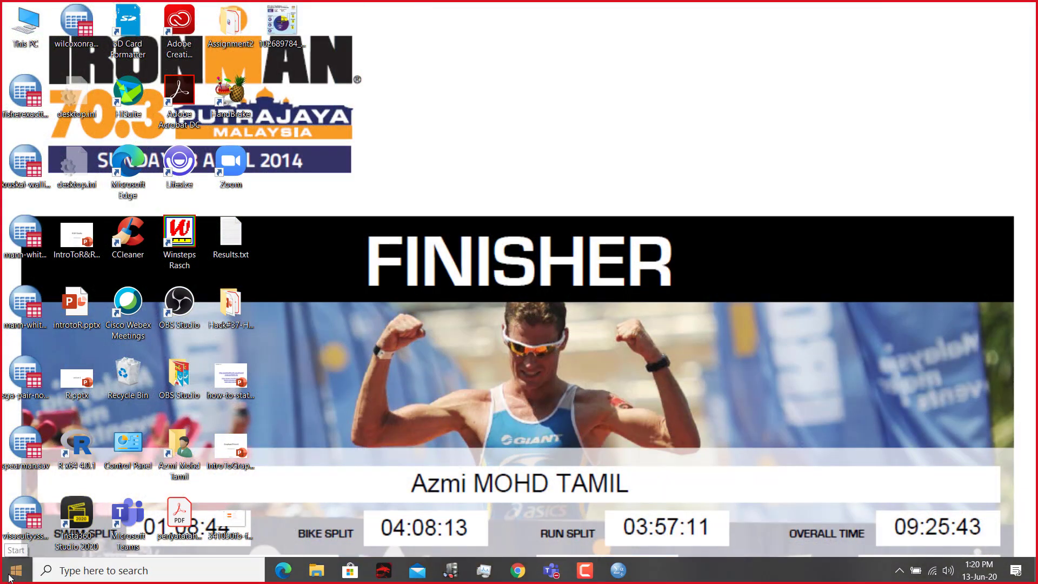
# Step: Launch PowerPoint, open 4-fisher.ppt, view the Example slide on bus and taxi drivers, and minimize the presentation
pyautogui.click(16, 571)
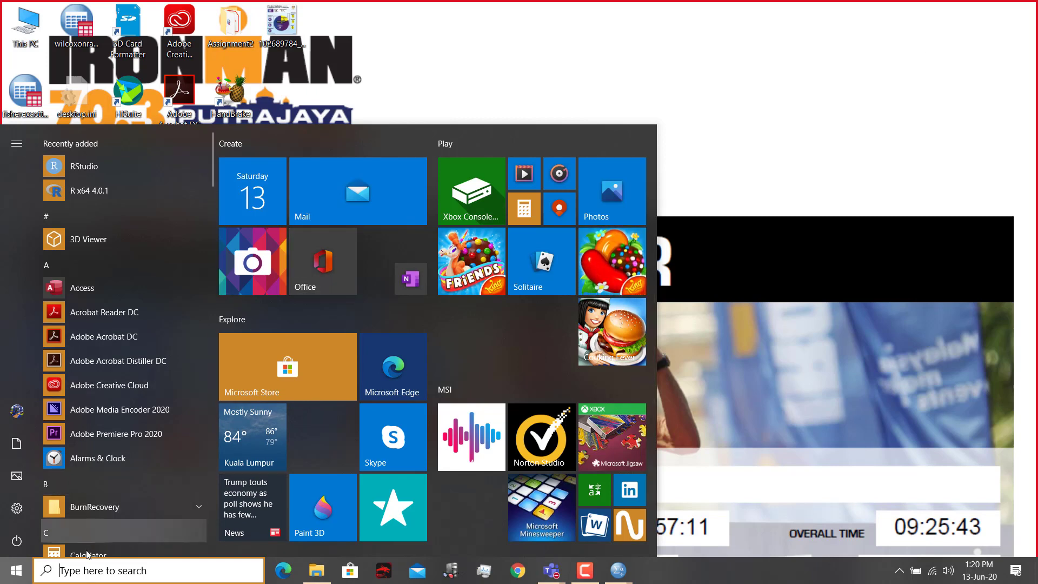
pyautogui.click(93, 566)
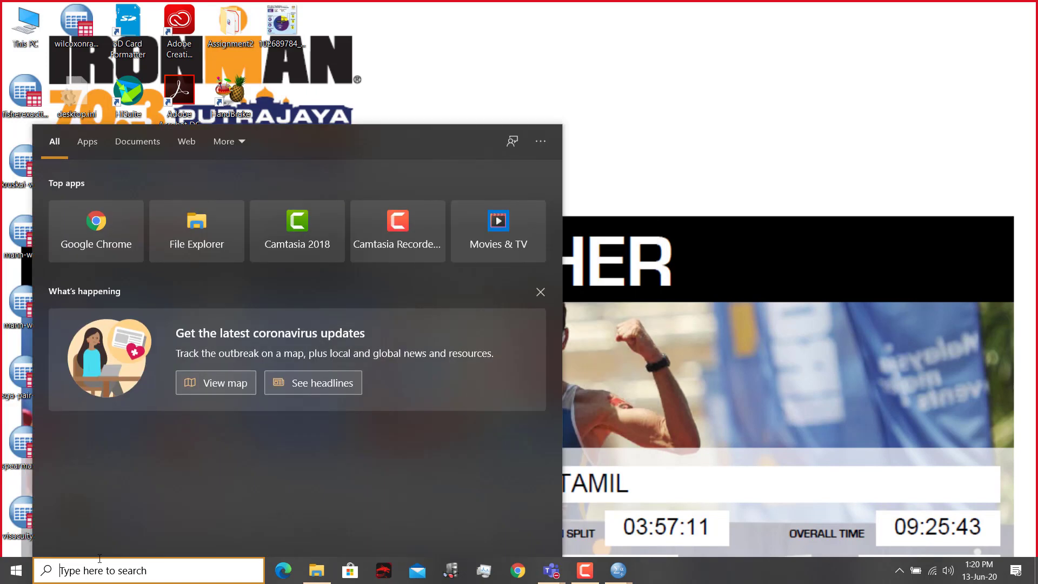
pyautogui.write('powe')
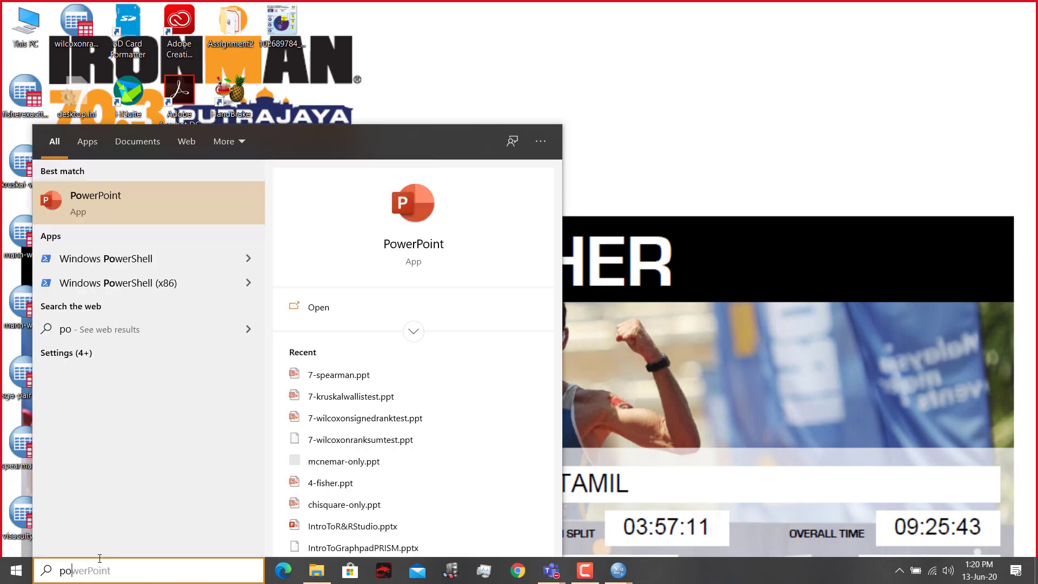
pyautogui.click(432, 246)
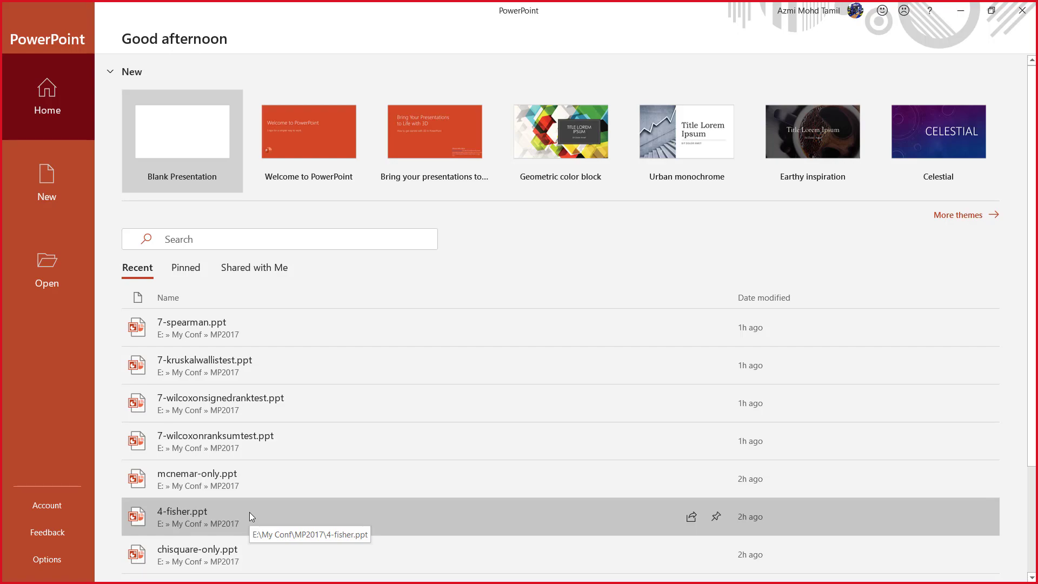
pyautogui.click(249, 511)
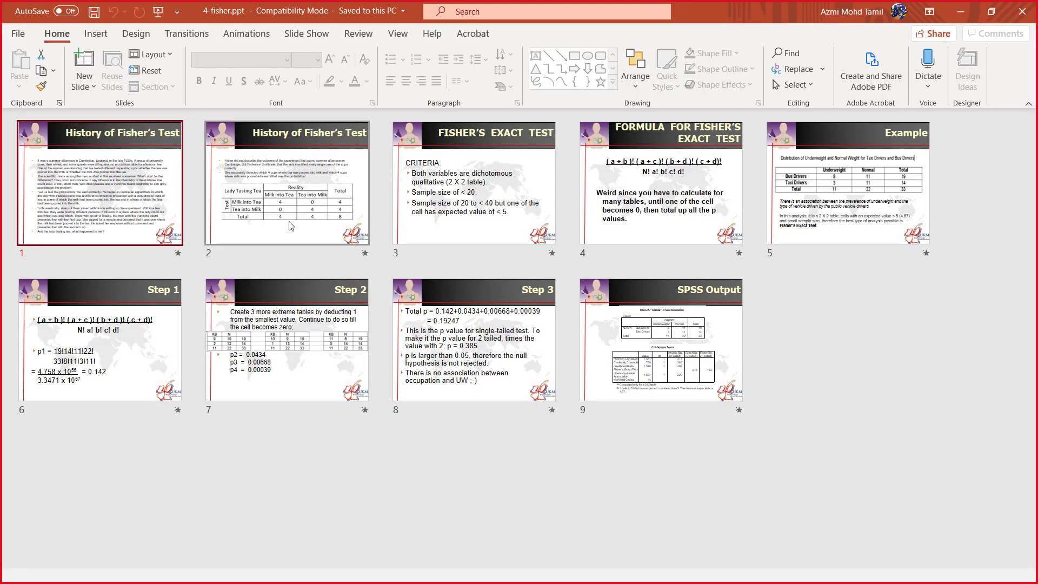
pyautogui.doubleClick(770, 216)
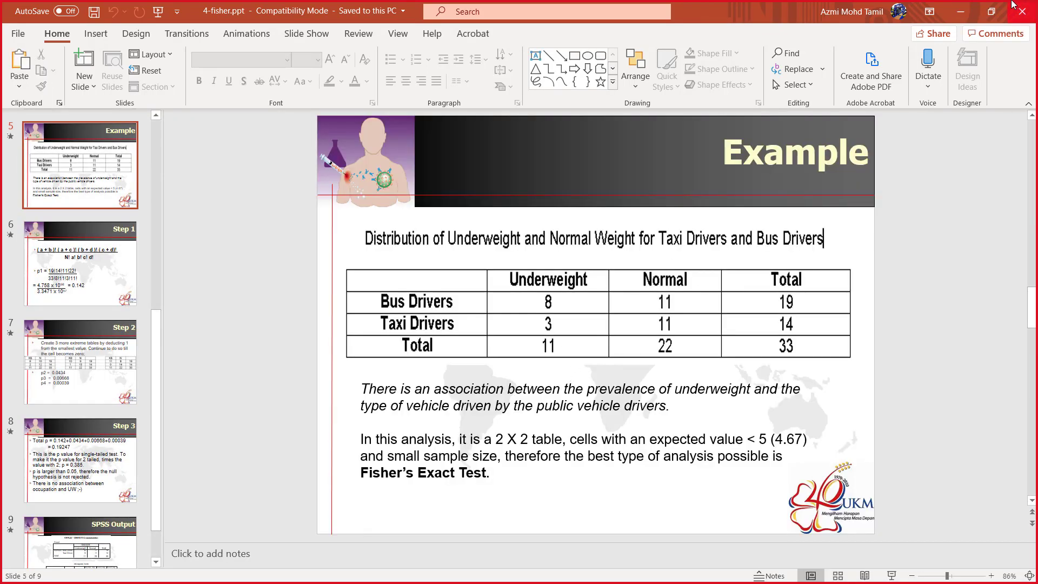
pyautogui.click(960, 11)
# Step: Switch back to fisherexacttest.sav in SPSS and look through the kerja and obesiti case values
pyautogui.moveTo(551, 579)
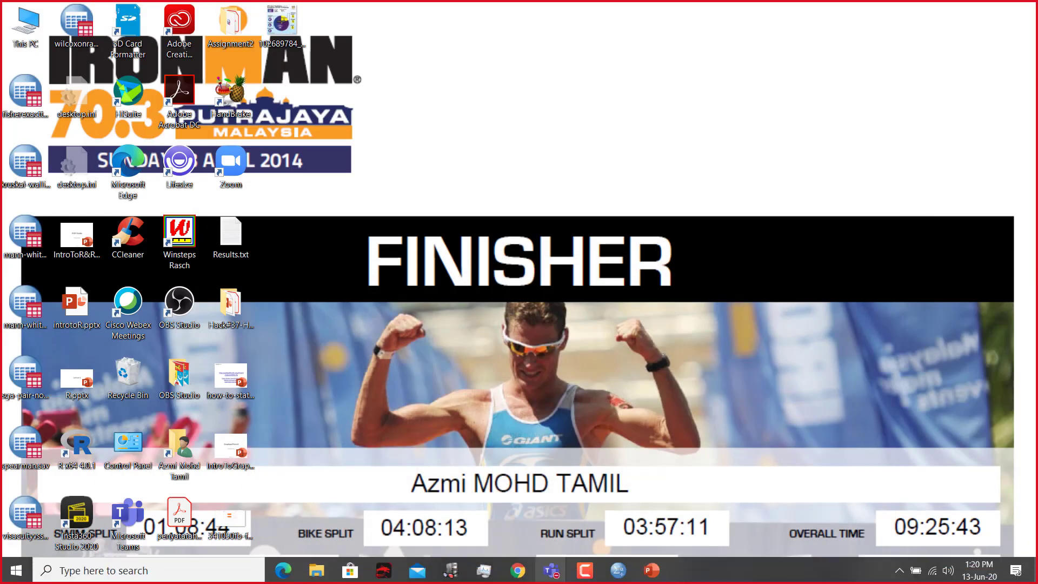
pyautogui.moveTo(627, 578)
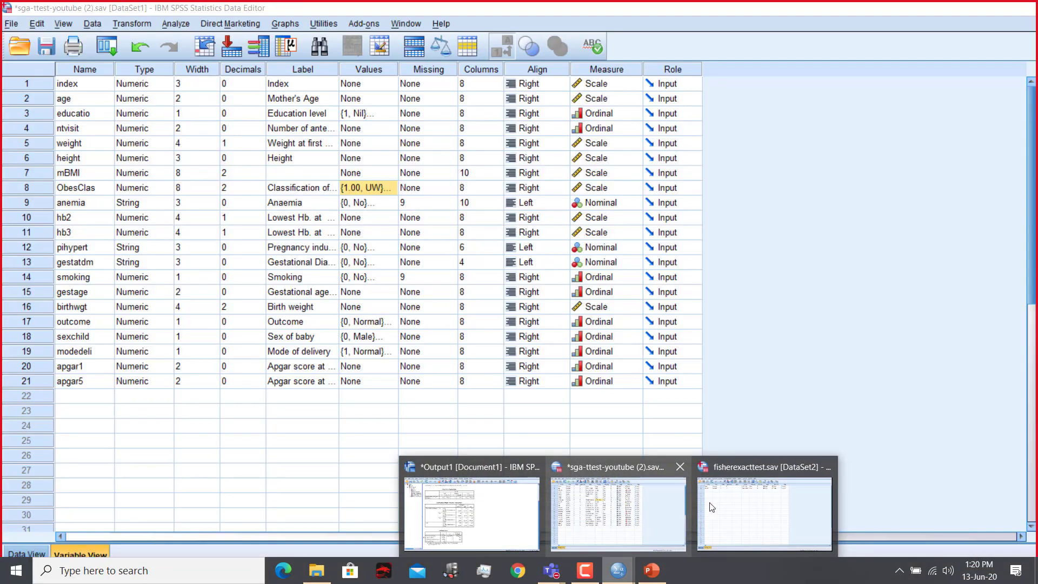
pyautogui.click(711, 506)
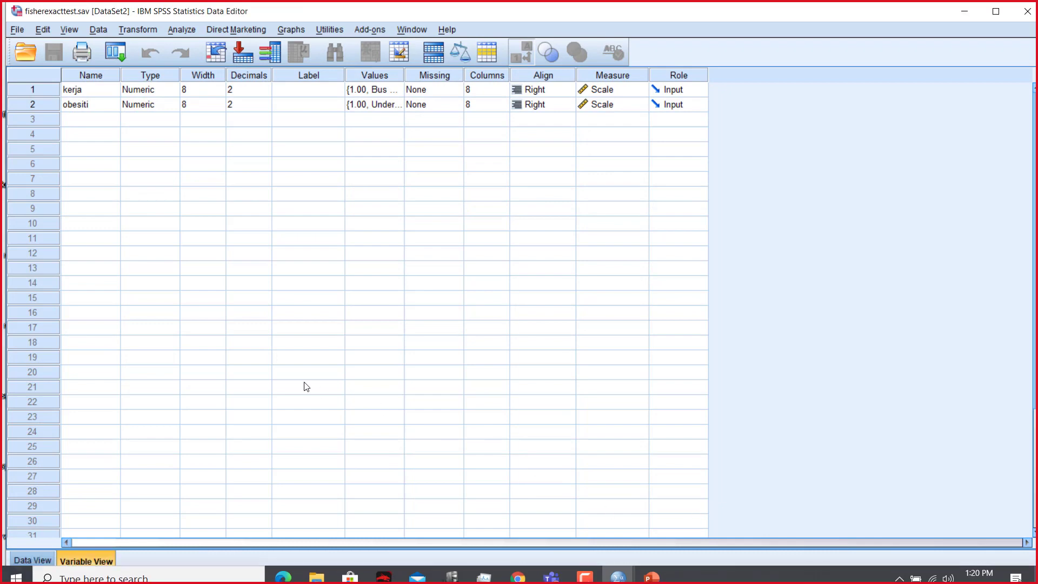
pyautogui.click(39, 559)
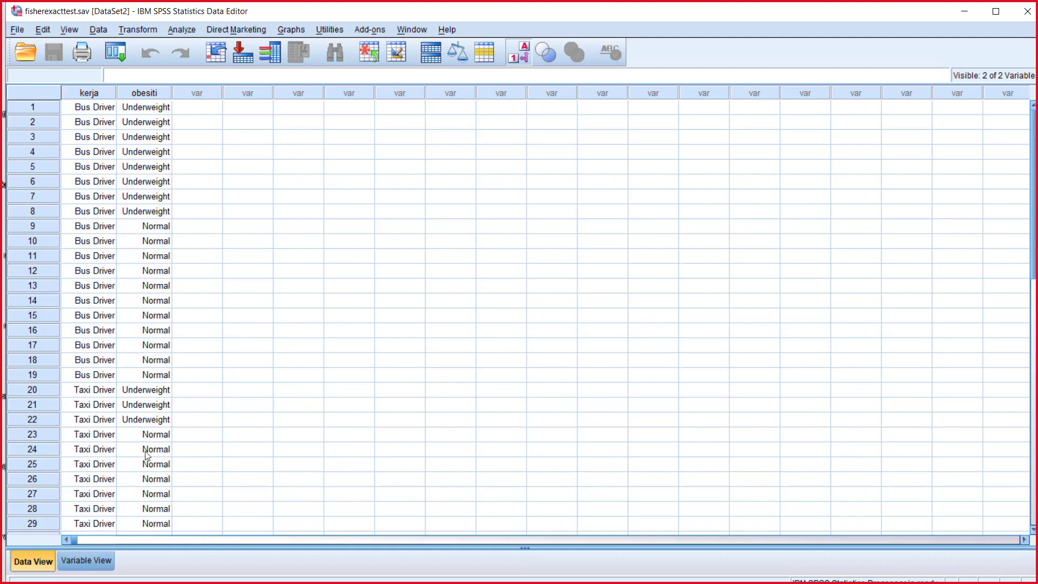
pyautogui.scroll(-3, 146, 456)
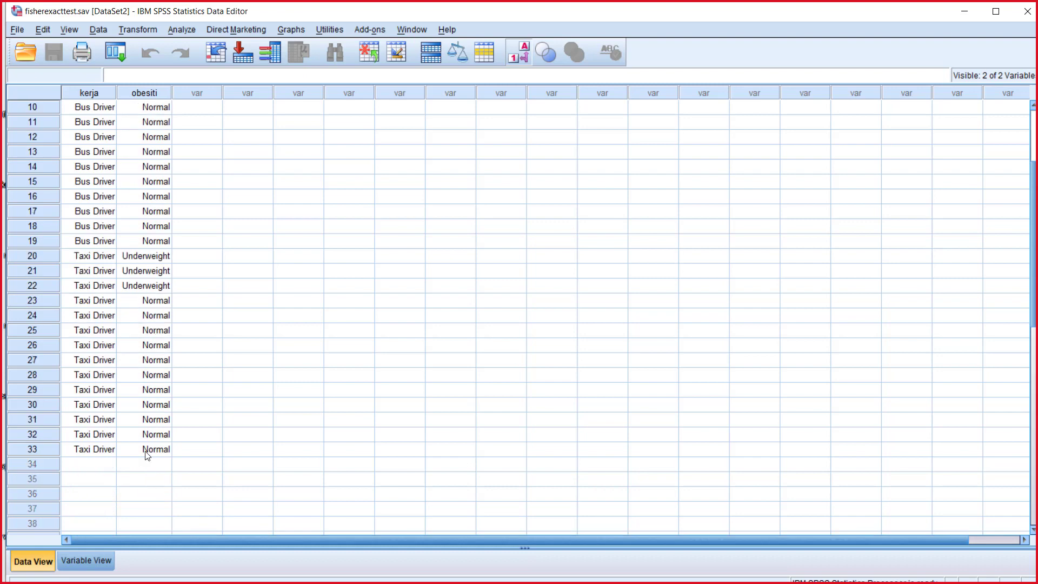
pyautogui.scroll(3, 145, 454)
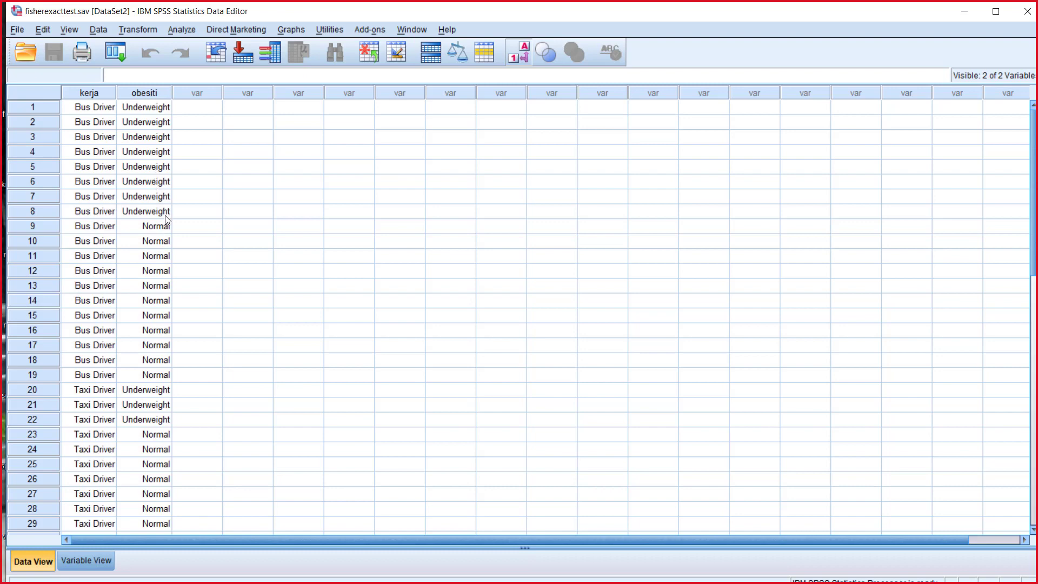
pyautogui.scroll(-3, 164, 375)
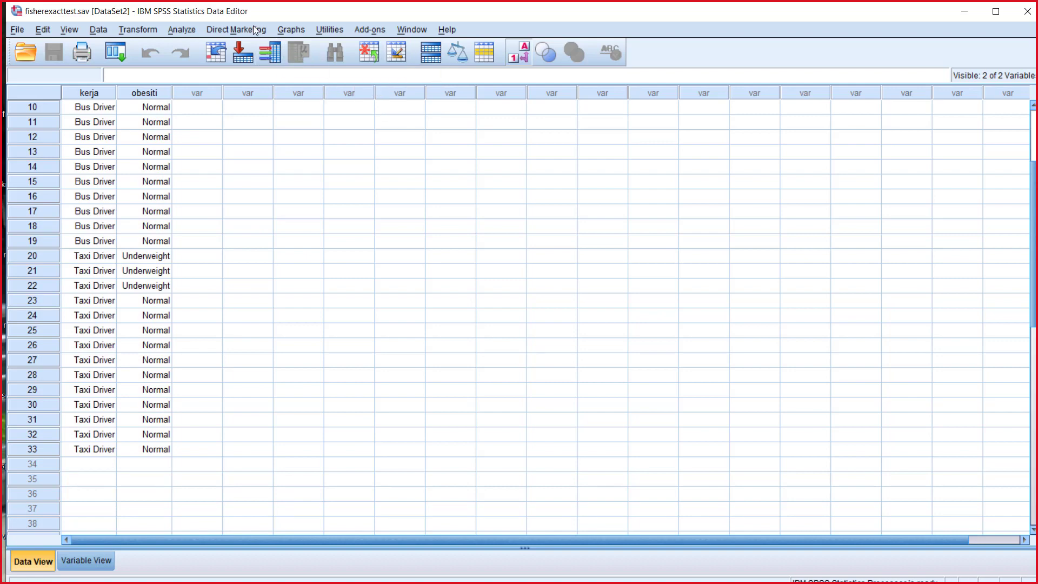
# Step: Set up a crosstabulation with kerja as the row variable and obesiti as the column variable
pyautogui.click(187, 29)
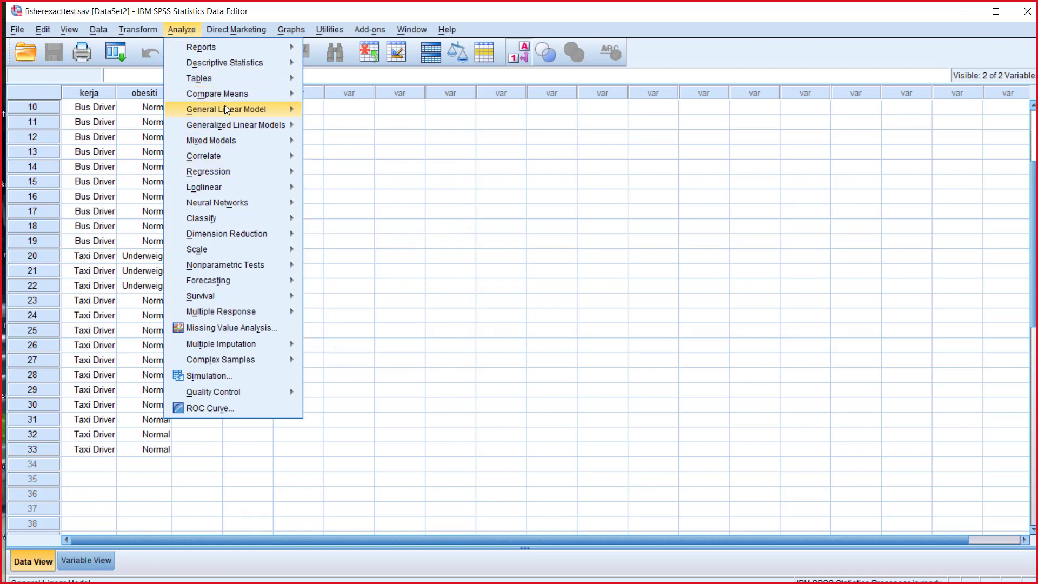
pyautogui.moveTo(231, 95)
pyautogui.moveTo(249, 64)
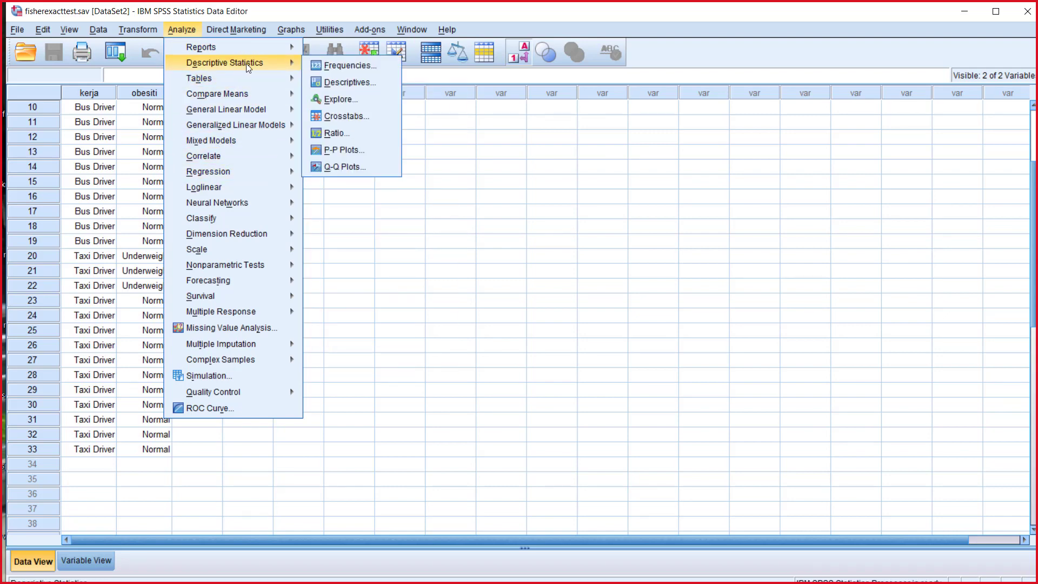
pyautogui.click(356, 118)
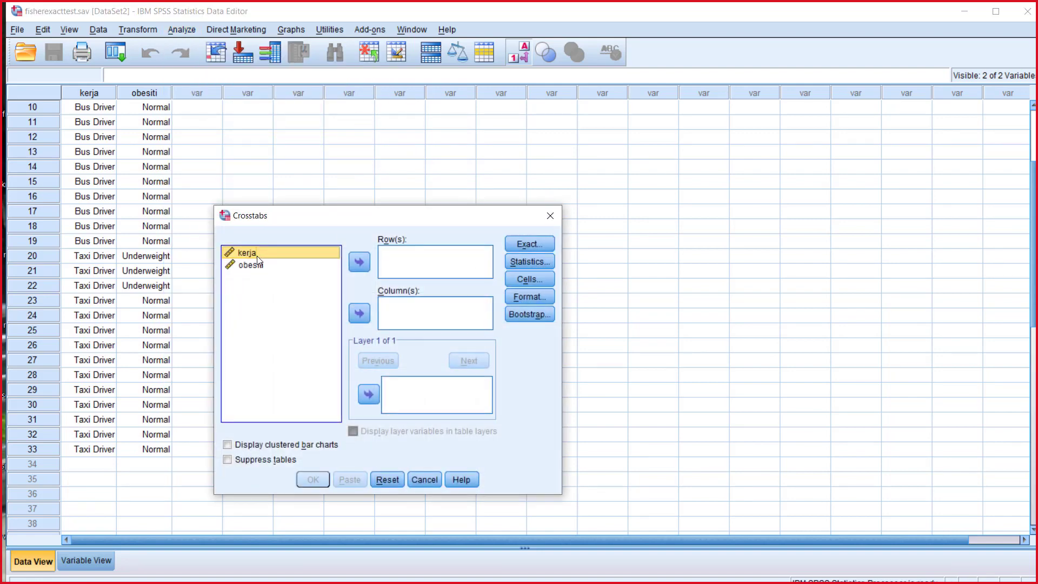
pyautogui.click(355, 262)
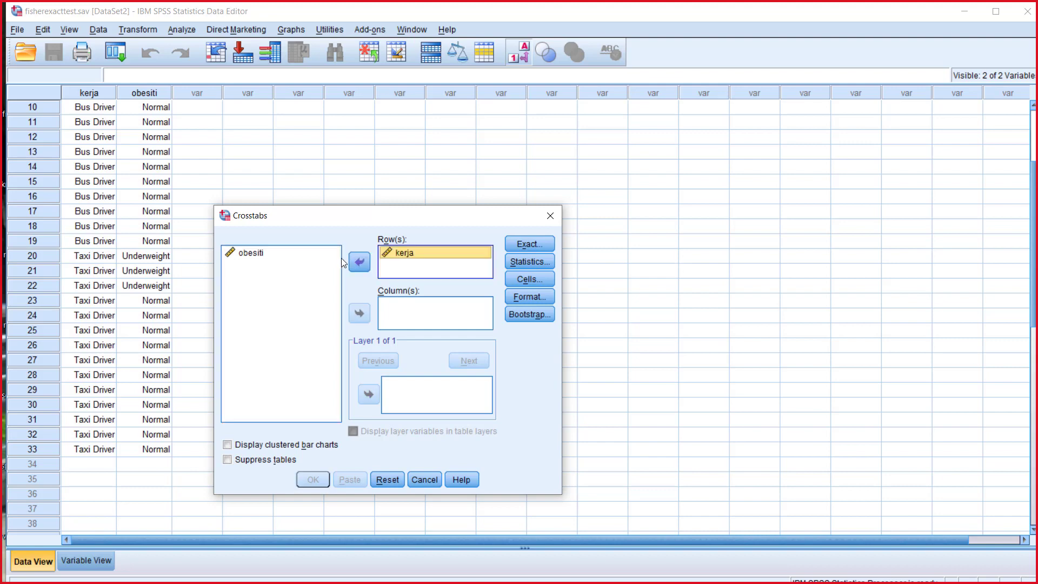
pyautogui.click(269, 255)
pyautogui.click(358, 314)
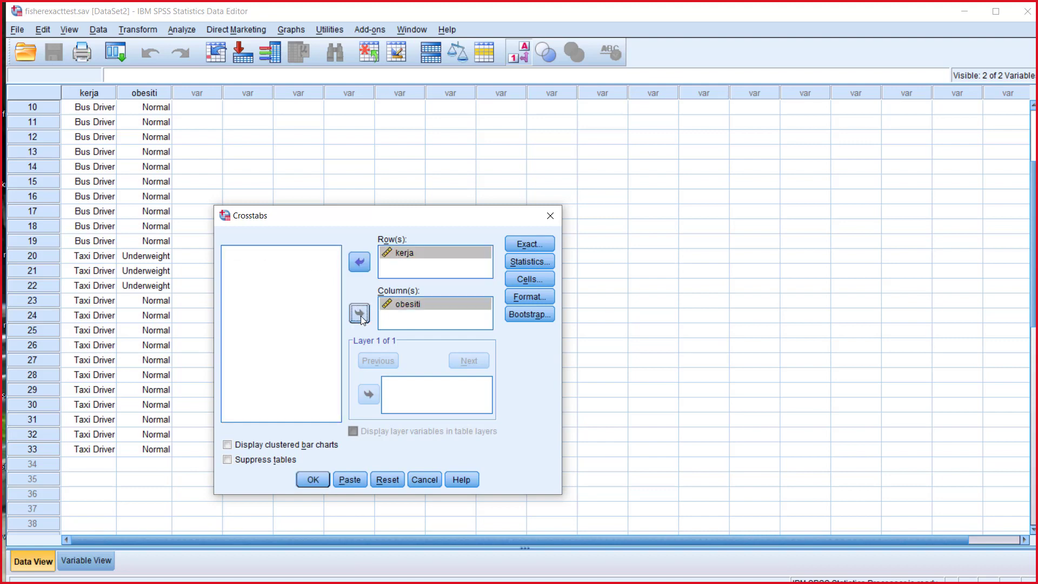
# Step: Keep the exact test settings unchanged, include the Chi-square statistic and row percentages, and run the crosstabulation
pyautogui.click(534, 242)
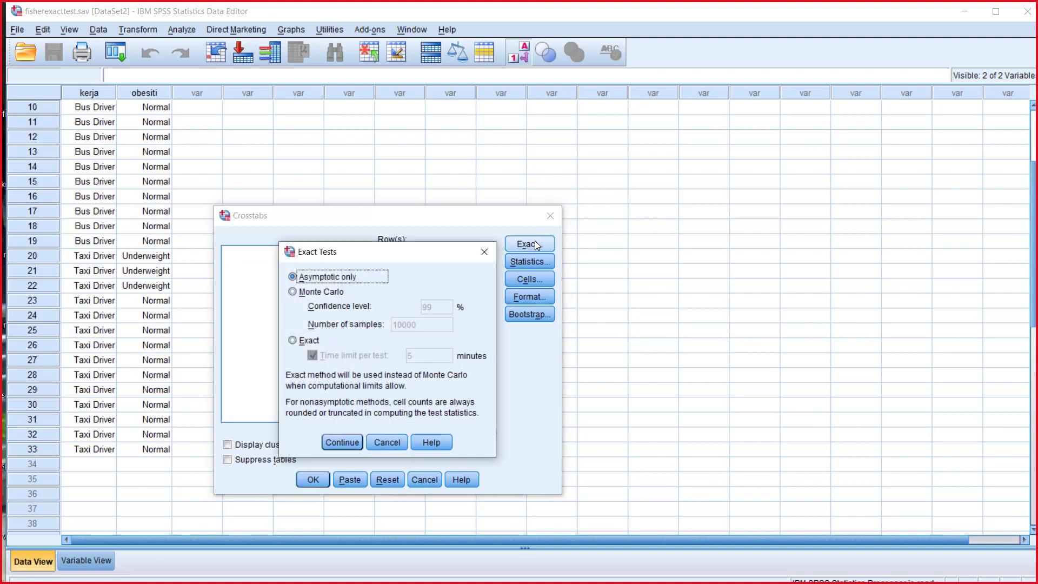
pyautogui.click(387, 442)
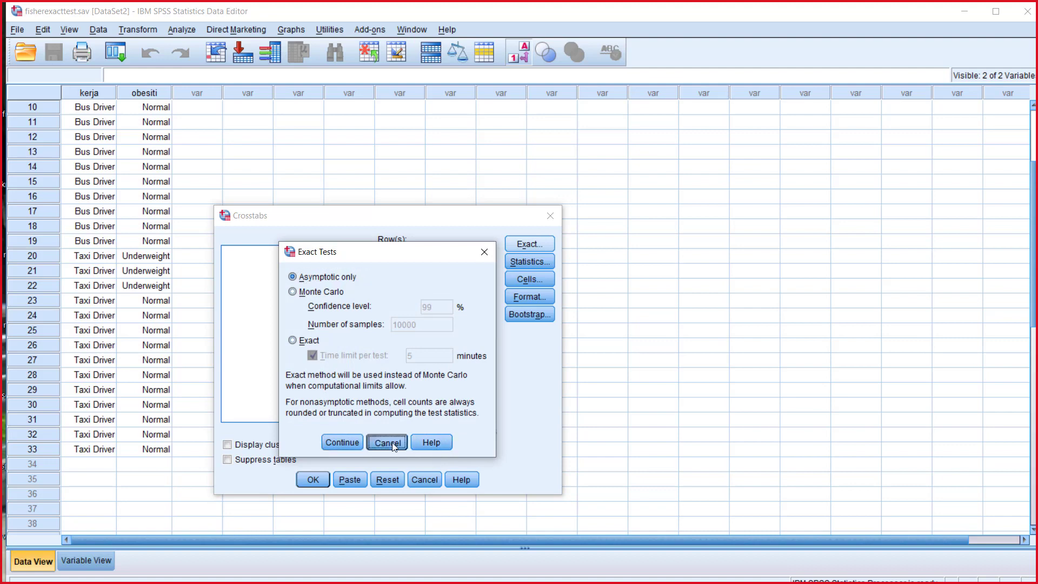
pyautogui.click(537, 262)
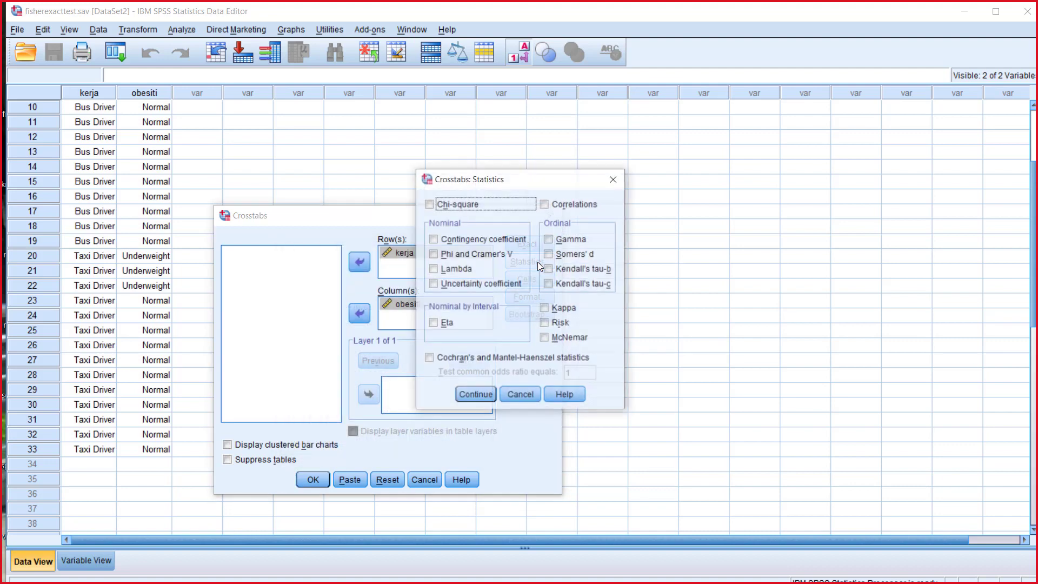
pyautogui.click(453, 205)
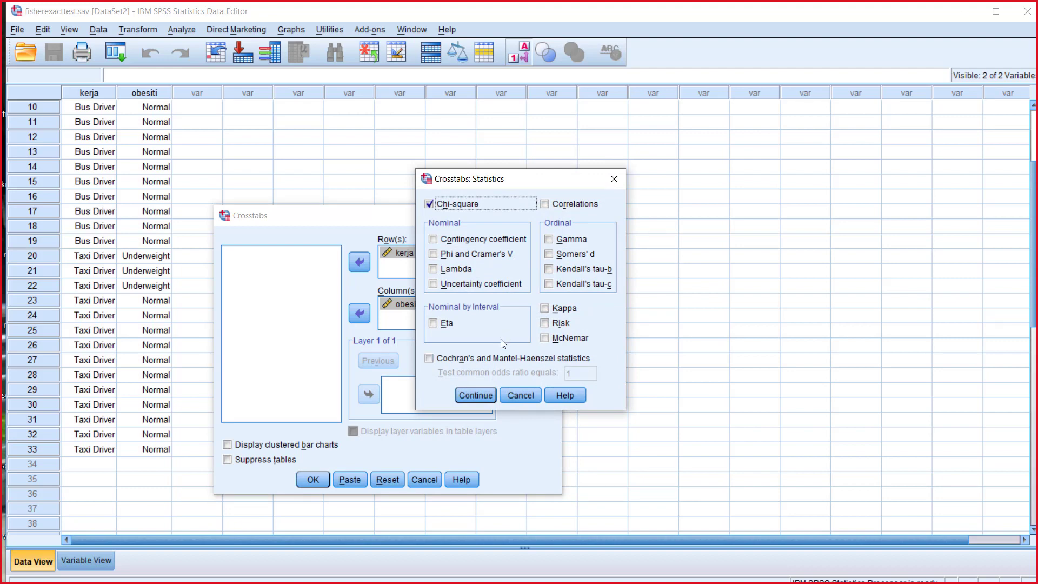
pyautogui.click(485, 393)
pyautogui.click(528, 279)
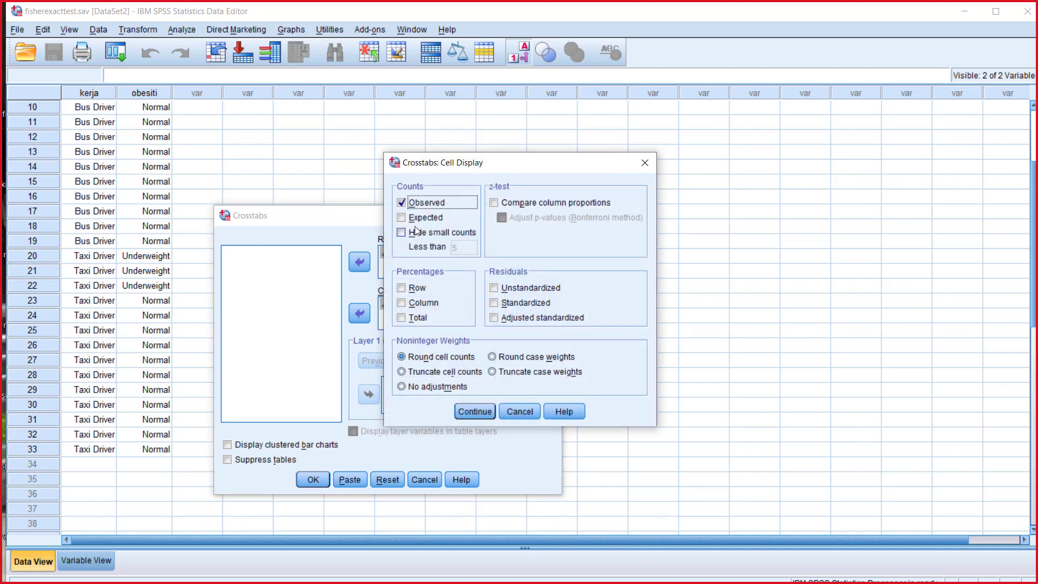
pyautogui.click(416, 289)
pyautogui.click(485, 410)
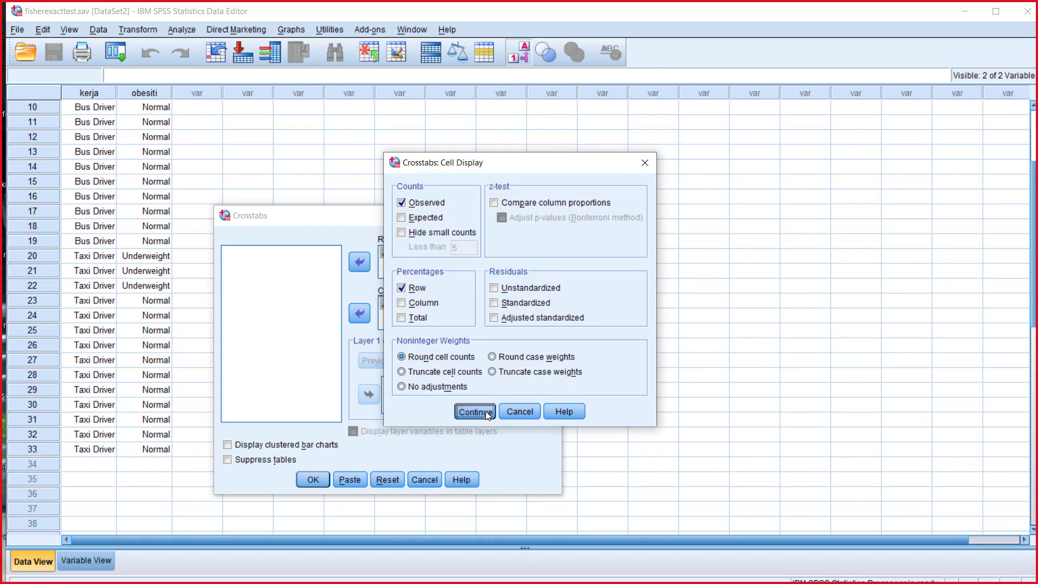
pyautogui.click(308, 479)
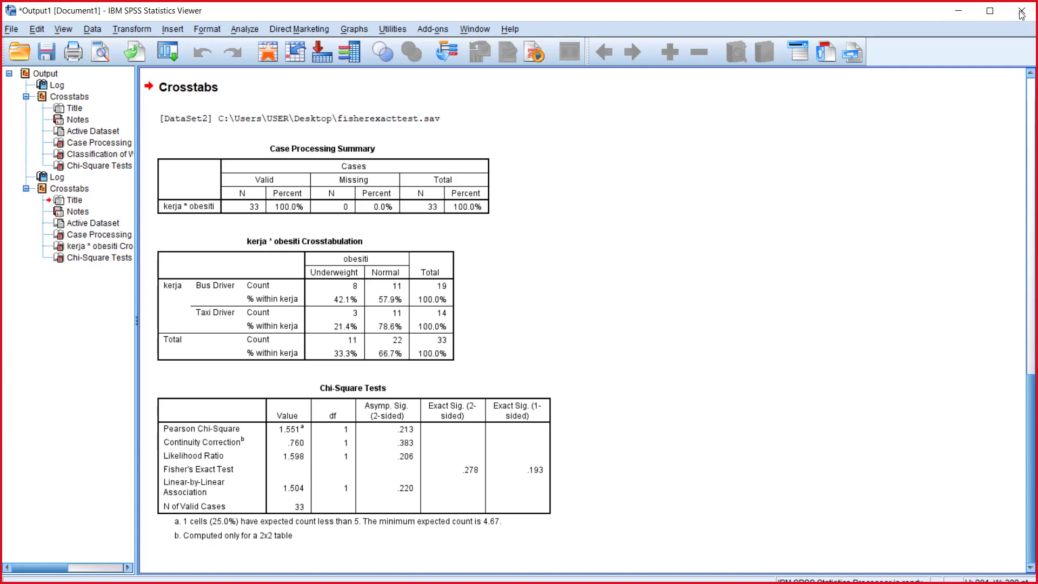
# Step: Minimize the SPSS output and data windows and open mann-whitney-taxi.sav from the desktop
pyautogui.click(958, 12)
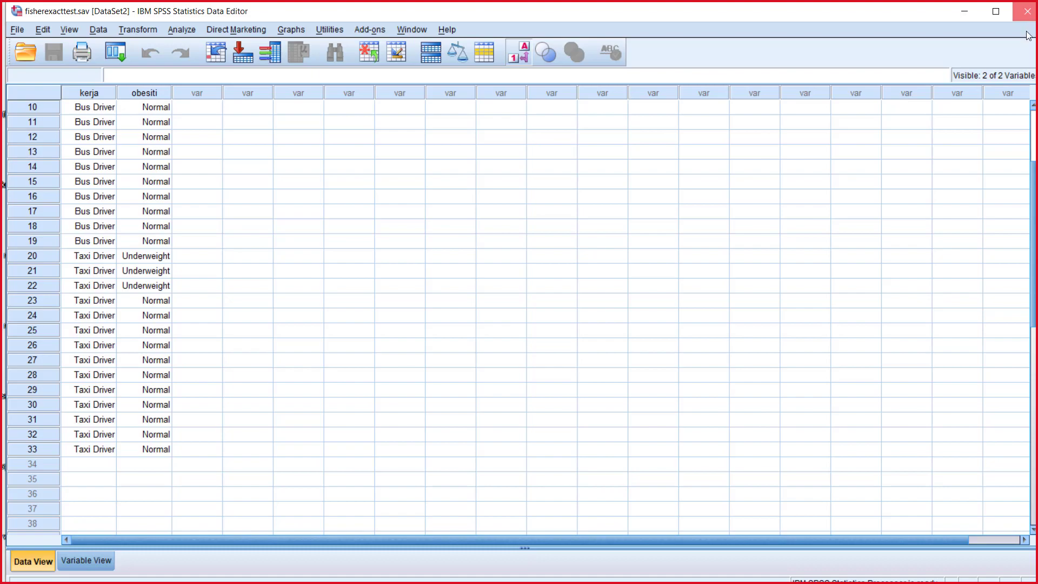
pyautogui.click(967, 16)
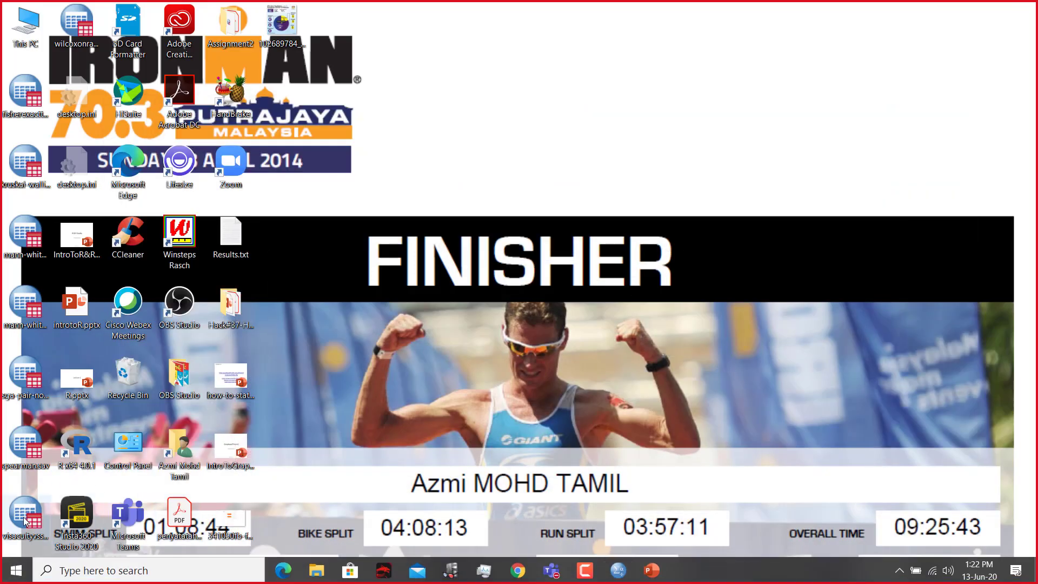
pyautogui.click(29, 381)
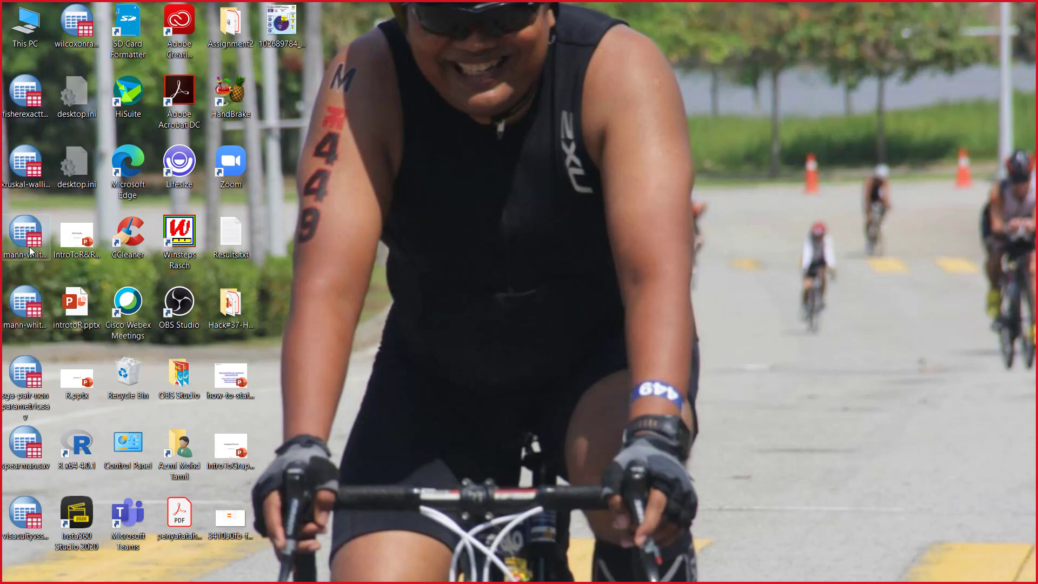
pyautogui.doubleClick(26, 305)
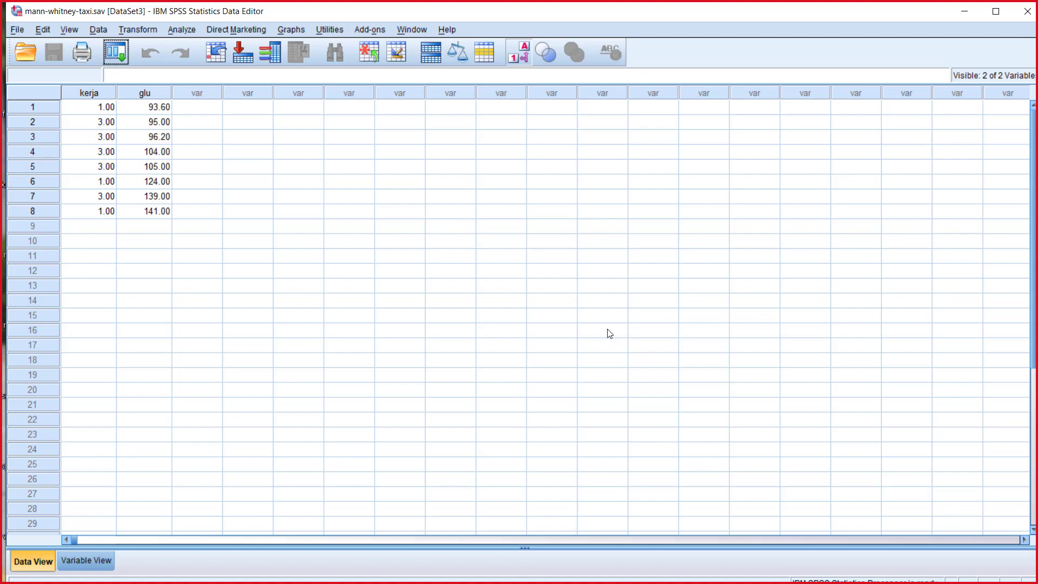
# Step: Switch to PowerPoint and close the 4-fisher.ppt presentation
pyautogui.hotkey('alt', 'Tab')
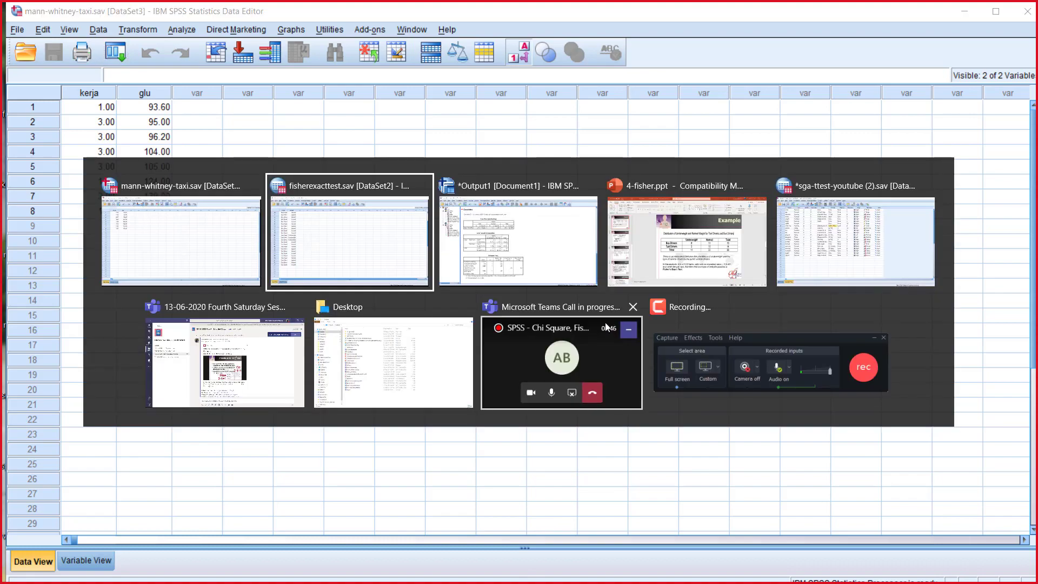
pyautogui.hotkey('alt', 'Tab')
pyautogui.hotkey('alt', 'Tab')
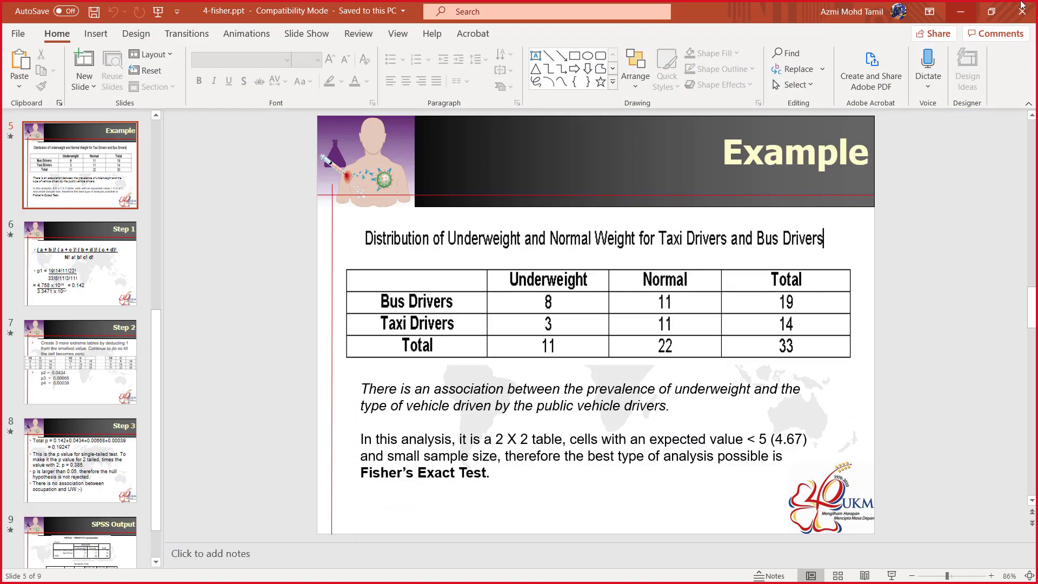
pyautogui.click(1022, 8)
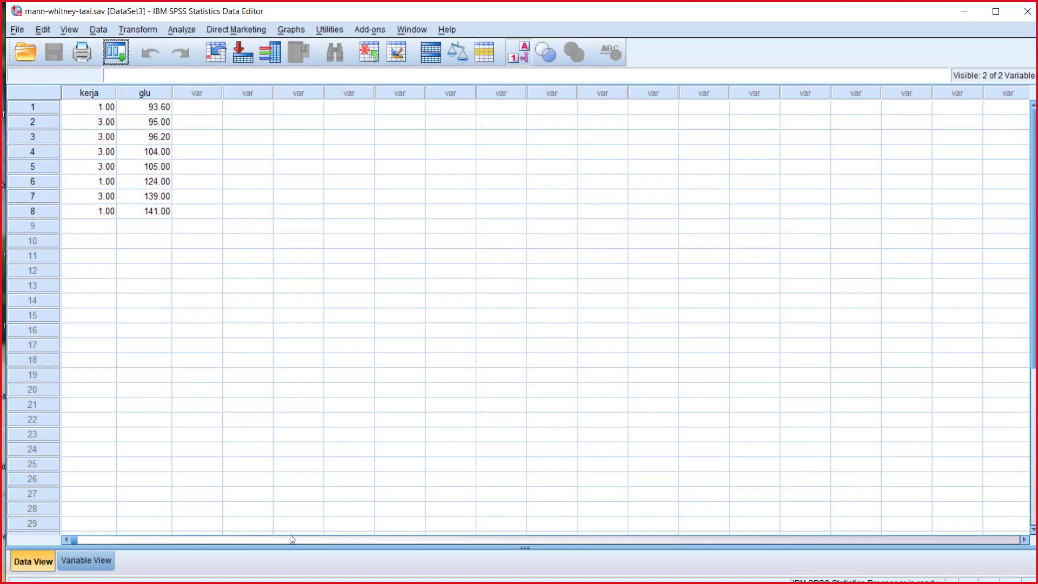
# Step: Switch through the open windows, minimize the sga-ttest-youtube (2).sav data window and return to mann-whitney-taxi.sav
pyautogui.hotkey('alt', 'Tab')
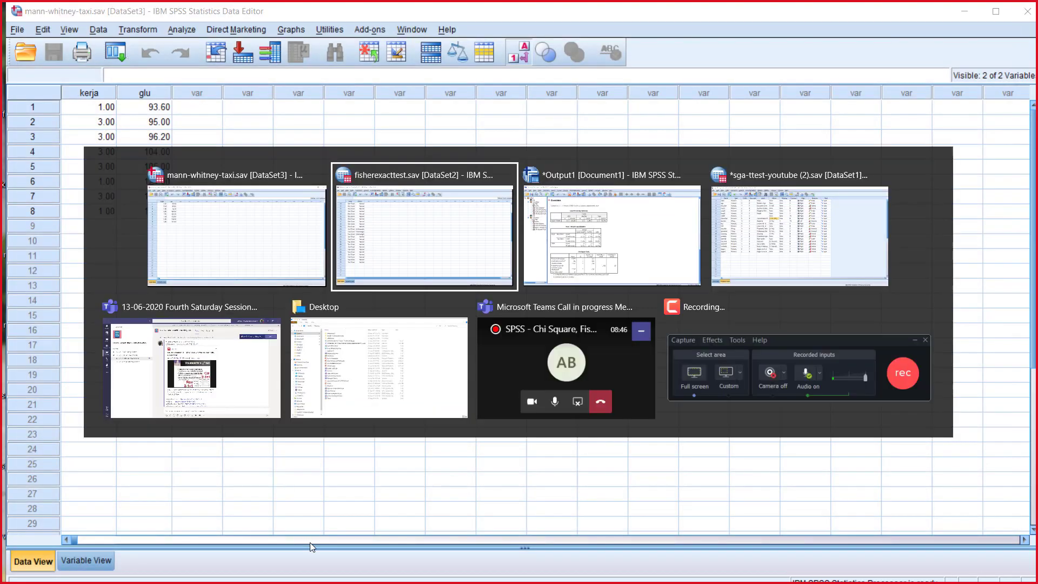
pyautogui.hotkey('alt', 'Tab')
pyautogui.hotkey('alt', 'Tab')
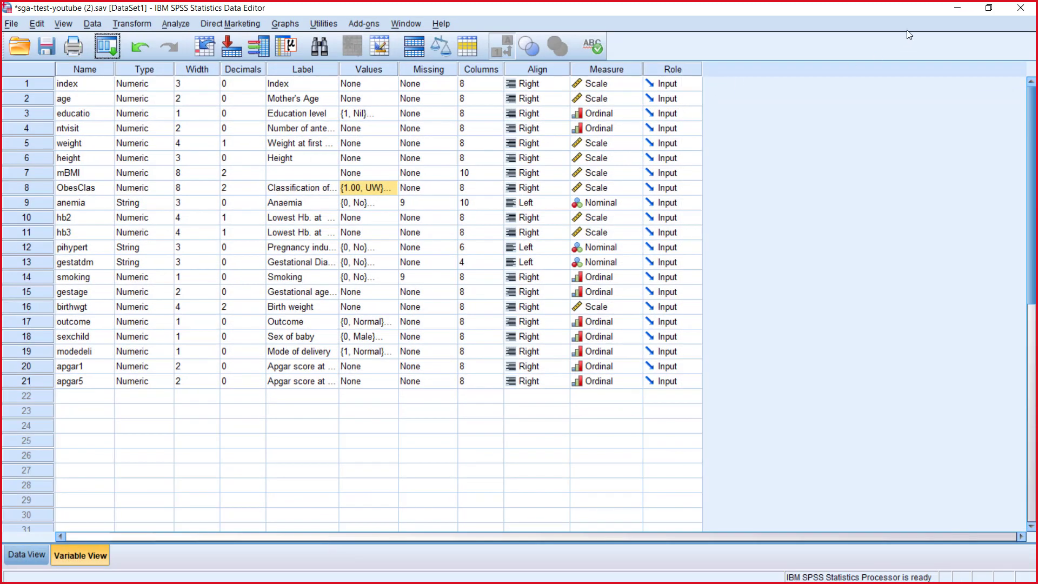
pyautogui.click(957, 7)
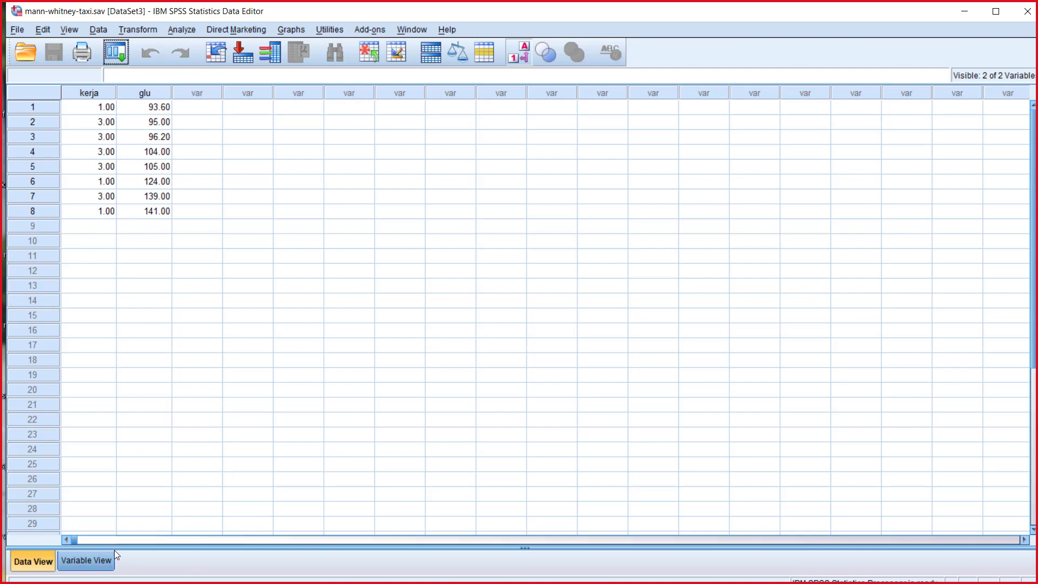
# Step: Launch PowerPoint and open the recent presentation 7-wilcoxonranksumtest.ppt
pyautogui.press('super')
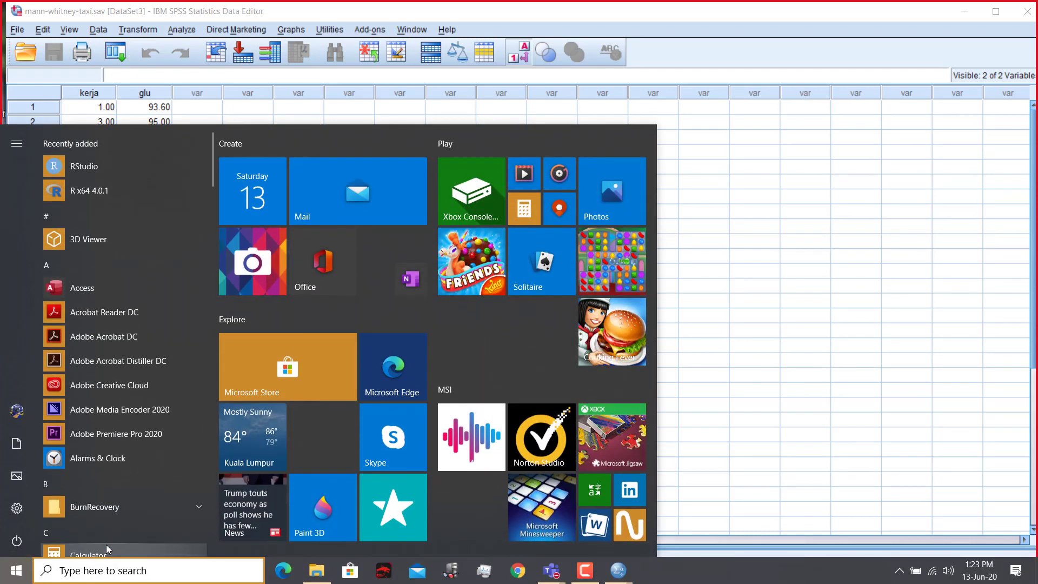
pyautogui.write('power')
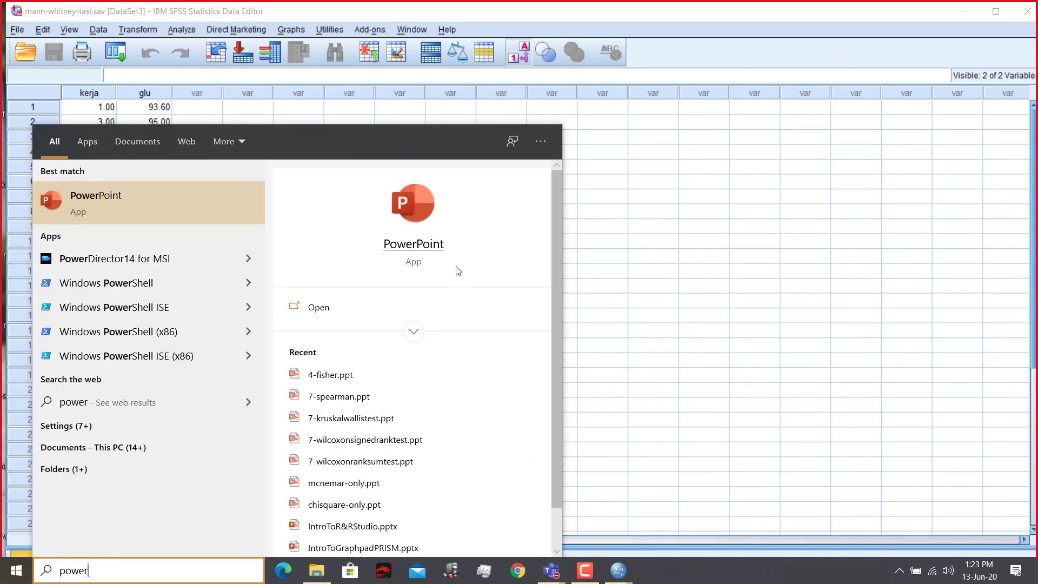
pyautogui.click(426, 247)
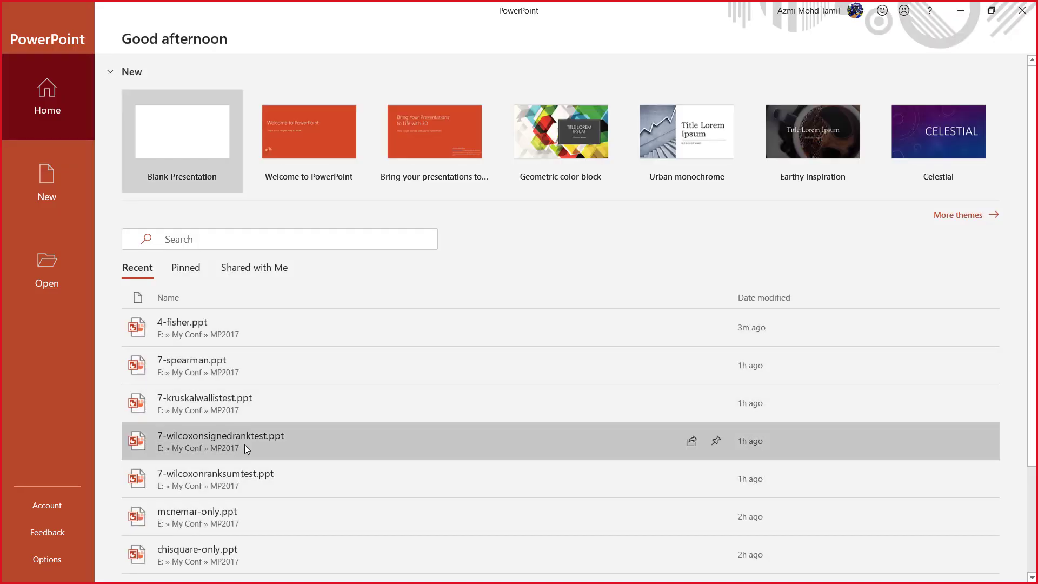
pyautogui.click(252, 479)
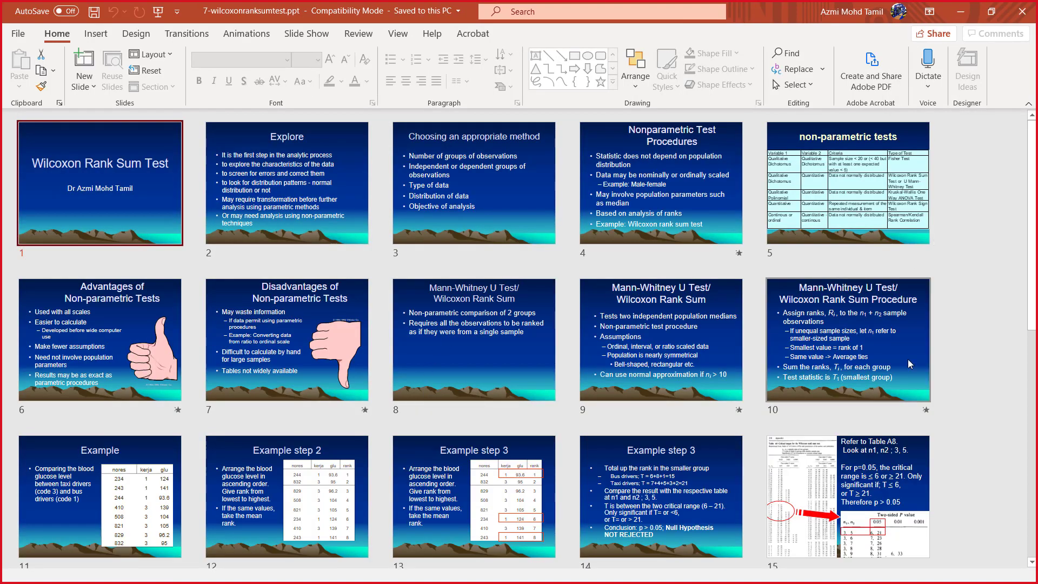
# Step: Review slide 11, the example comparing blood glucose between taxi and bus drivers, and minimize the presentation to return to SPSS
pyautogui.scroll(-5, 730, 482)
pyautogui.scroll(3, 730, 482)
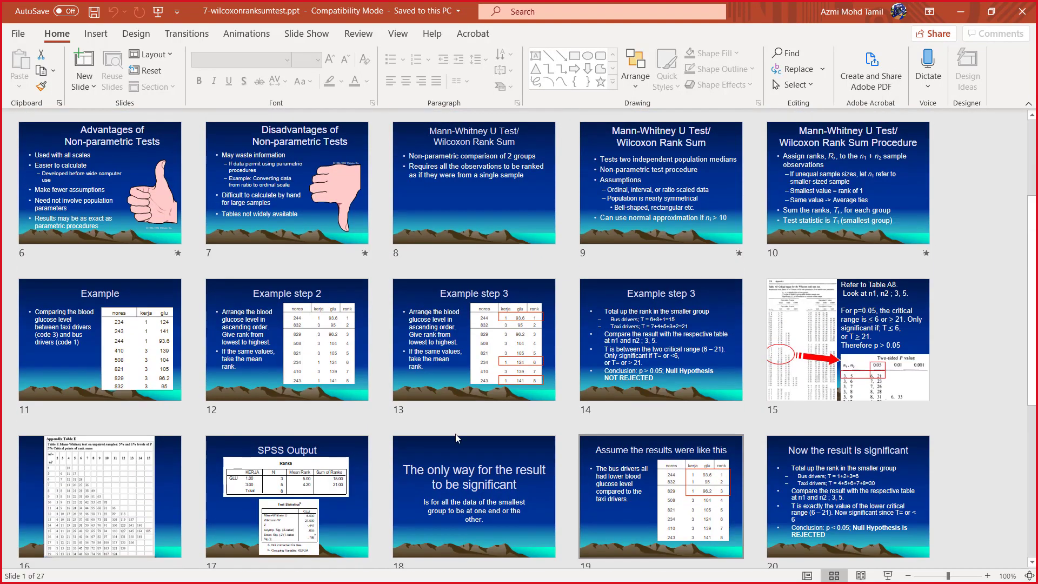
pyautogui.doubleClick(139, 336)
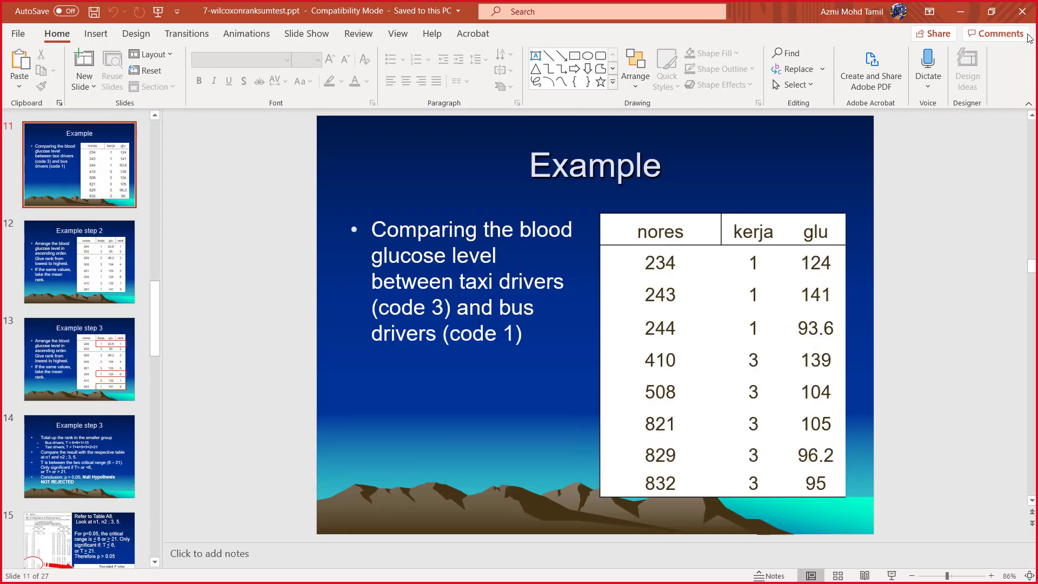
pyautogui.click(960, 11)
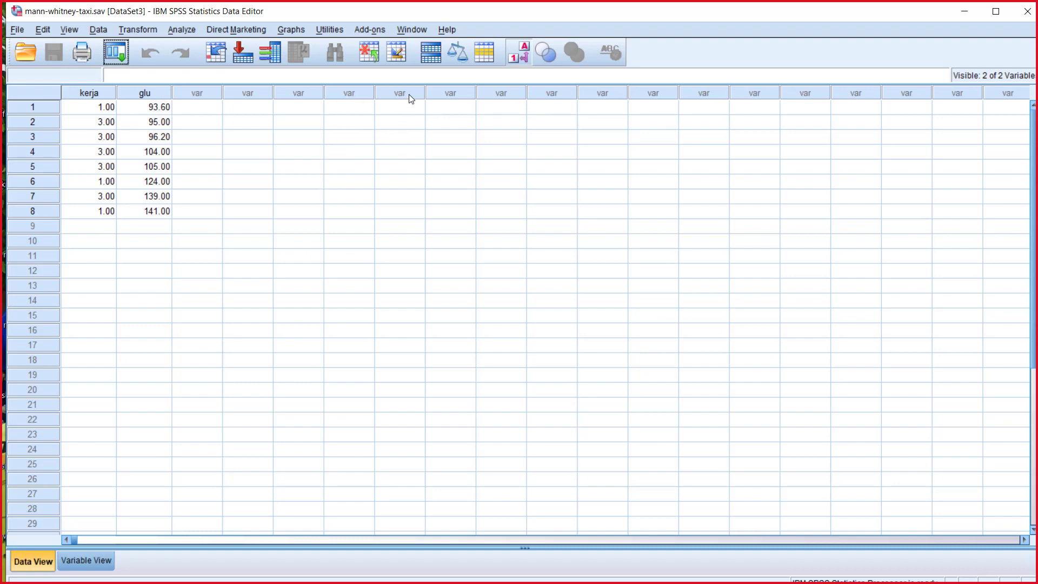
# Step: Set up a legacy nonparametric test for two independent samples with kerja as the grouping variable and glu as the test variable
pyautogui.click(182, 29)
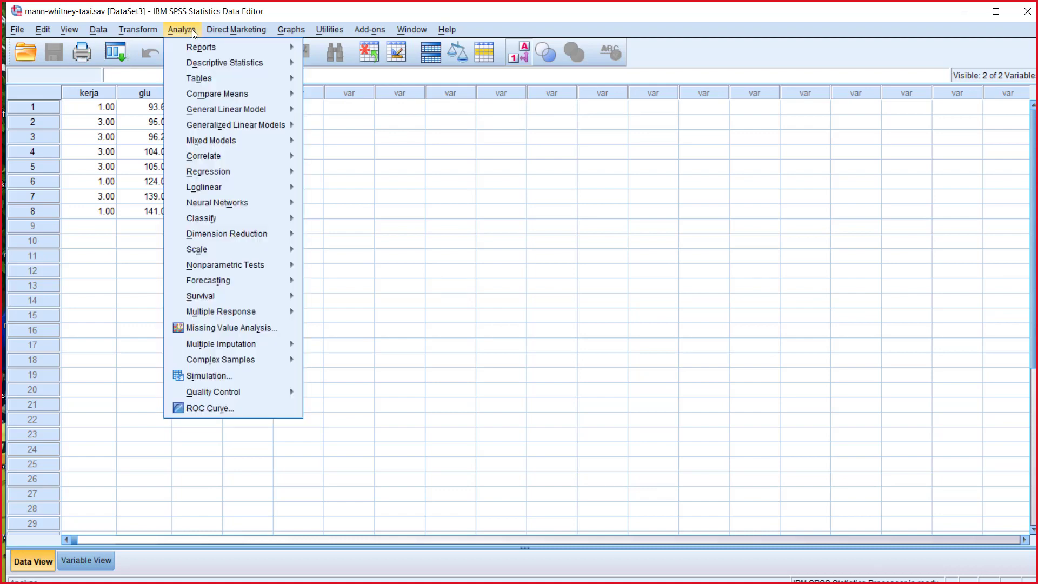
pyautogui.moveTo(273, 264)
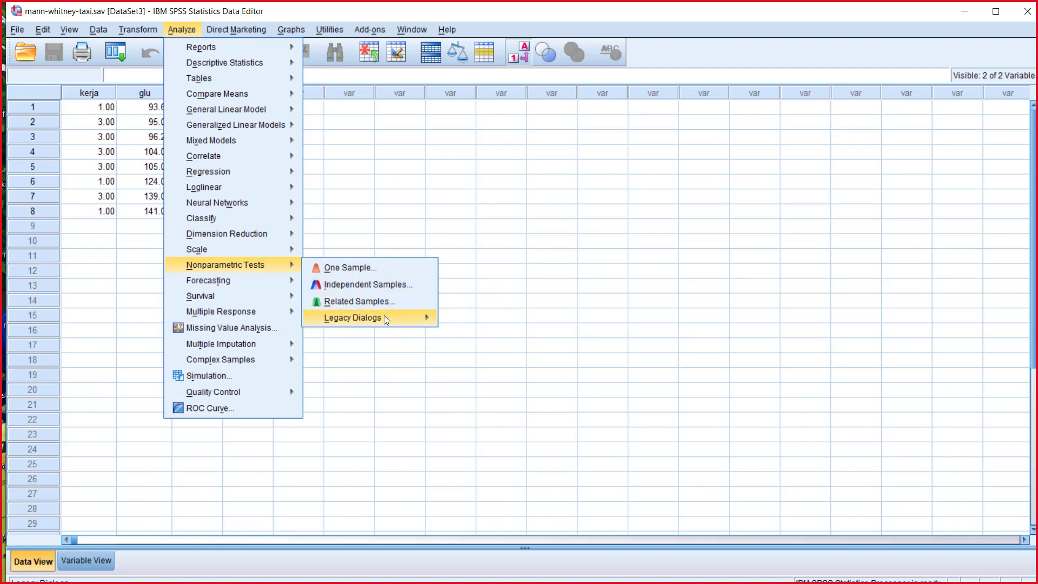
pyautogui.moveTo(384, 316)
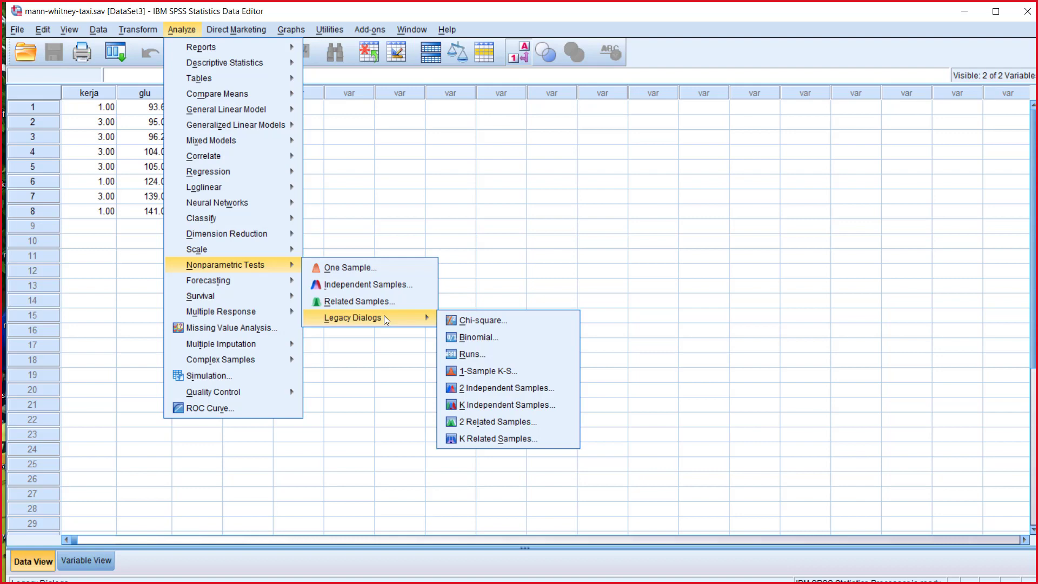
pyautogui.click(505, 387)
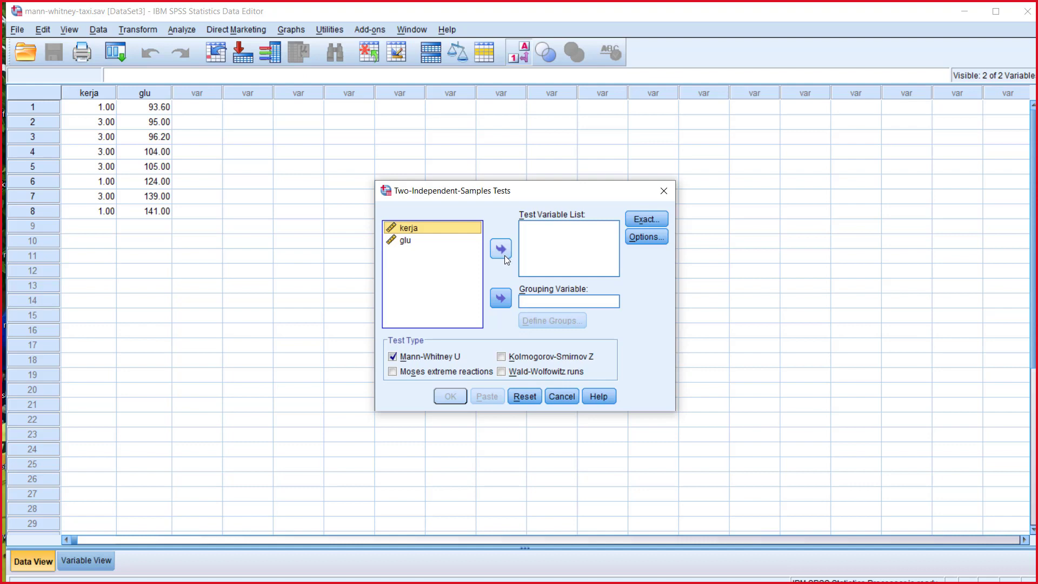
pyautogui.click(502, 304)
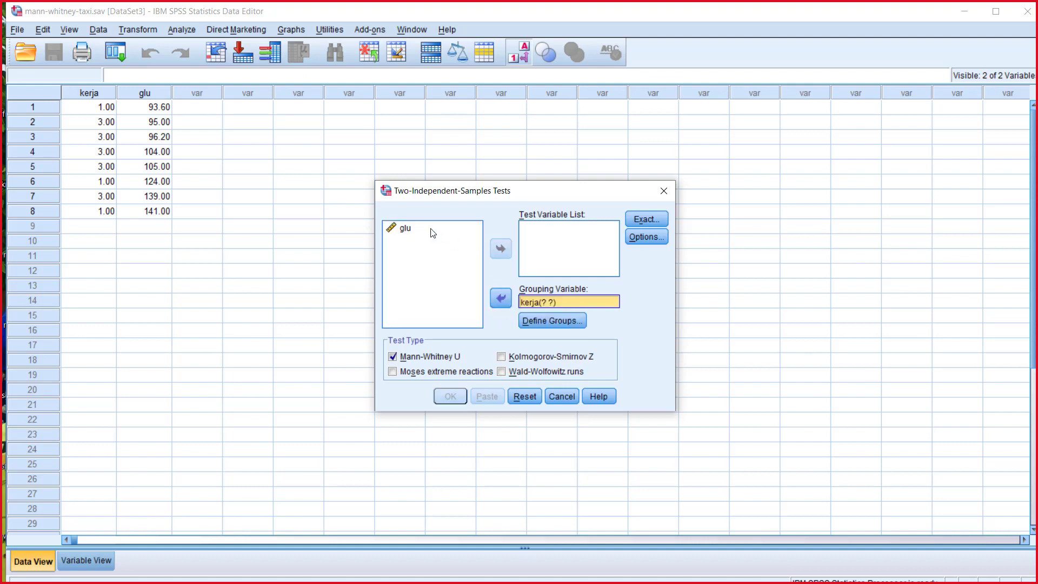
pyautogui.click(412, 227)
pyautogui.click(500, 247)
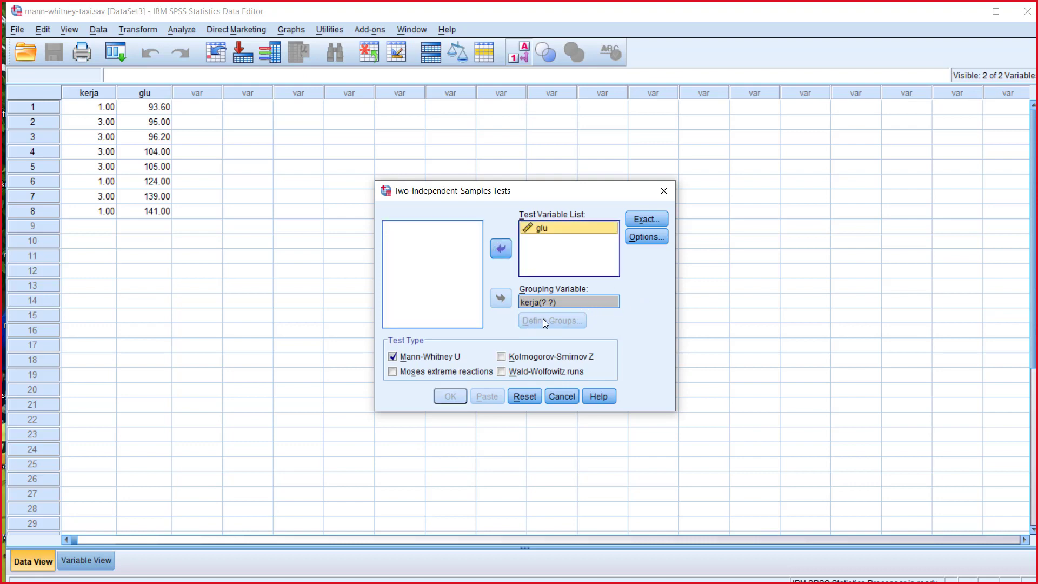
# Step: Define the kerja groups as 1 and 3 and run the Mann-Whitney U test
pyautogui.click(553, 303)
pyautogui.click(556, 320)
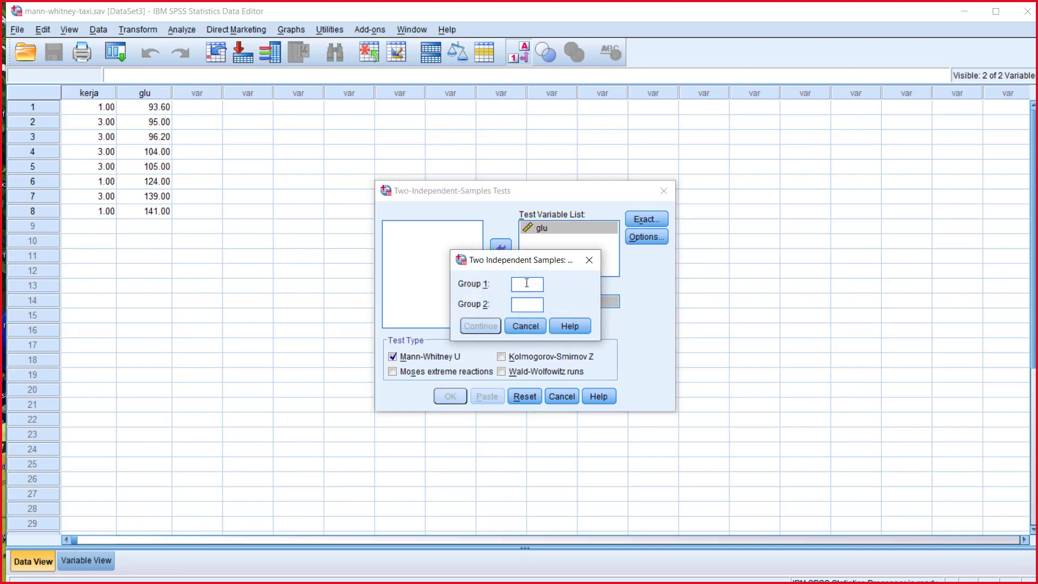
pyautogui.write('1')
pyautogui.click(533, 305)
pyautogui.write('3')
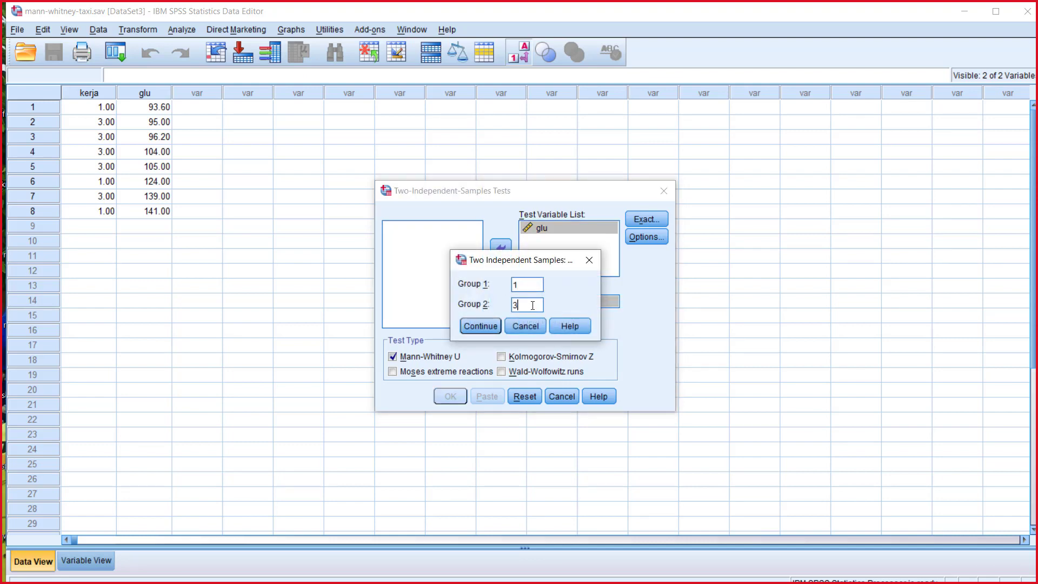
pyautogui.click(489, 328)
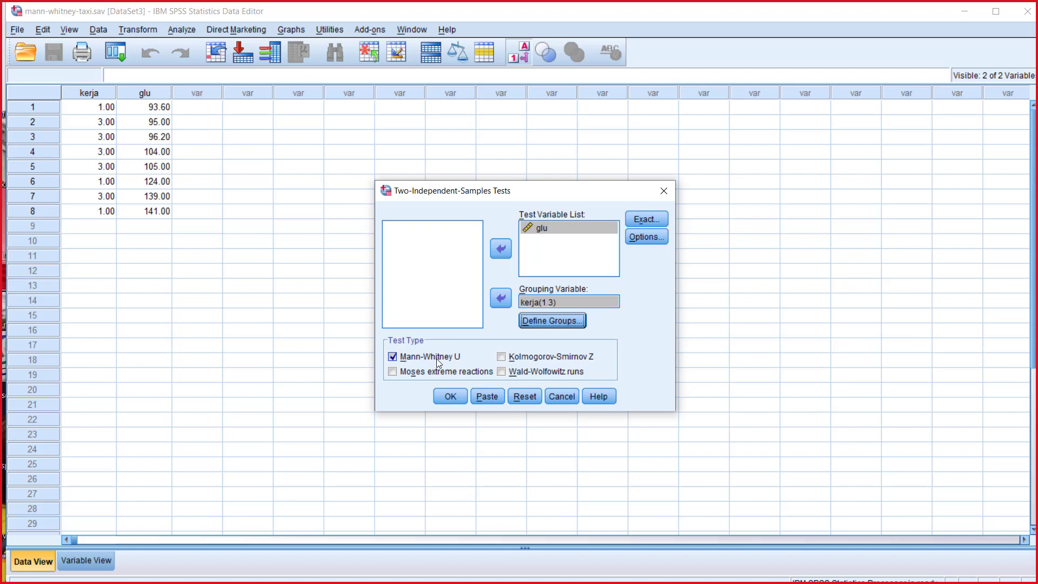
pyautogui.click(464, 396)
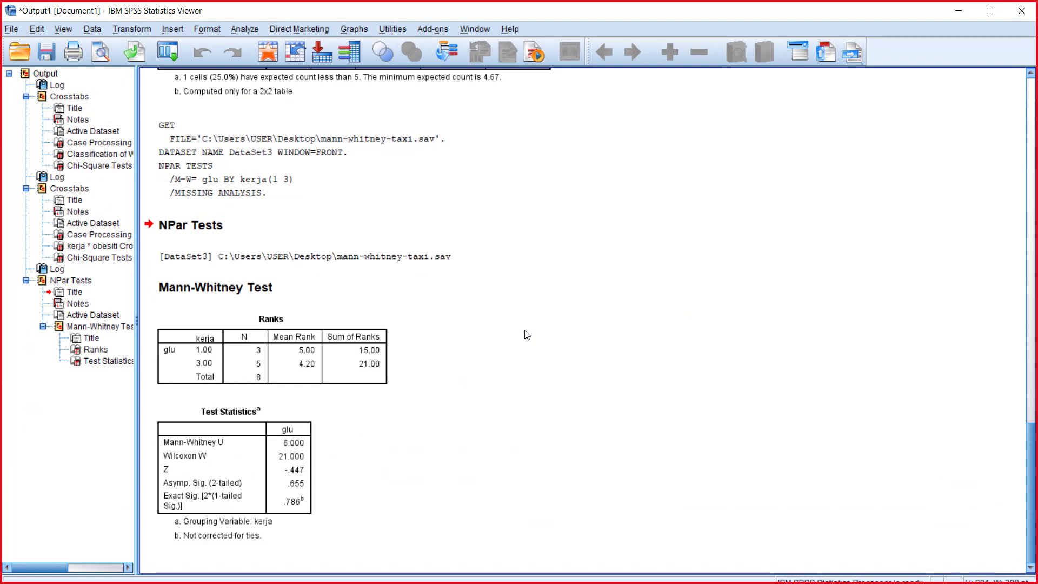
# Step: Examine the Mann-Whitney test statistics, minimize the output window and close the mann-whitney-taxi.sav dataset
pyautogui.click(216, 452)
pyautogui.click(962, 11)
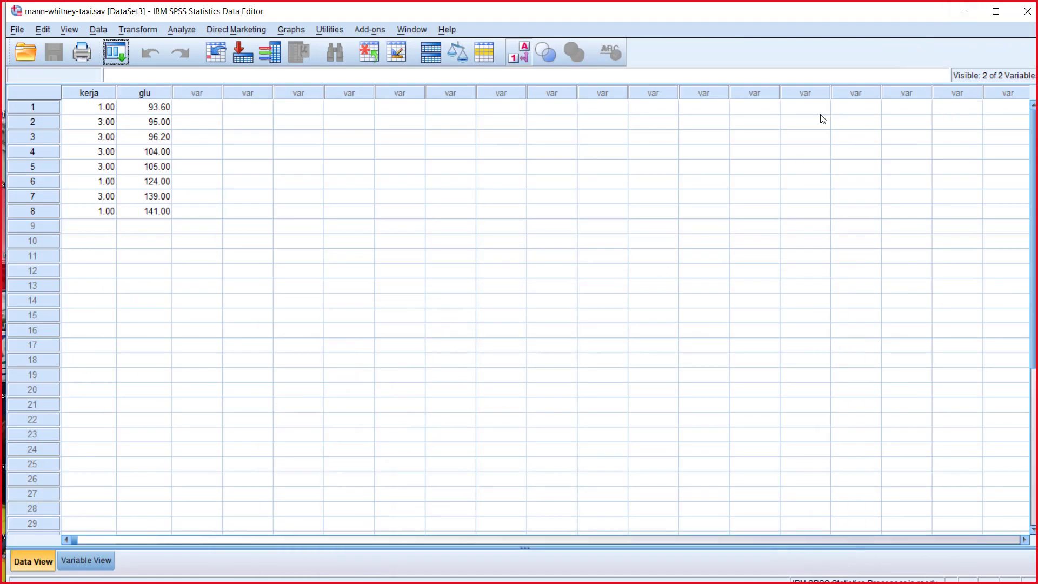
pyautogui.click(1026, 11)
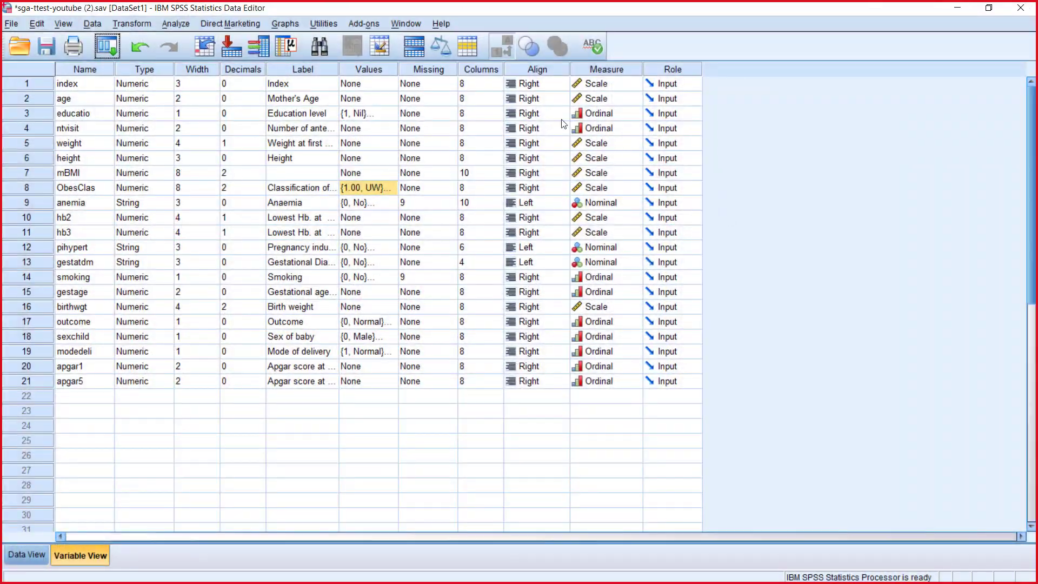
# Step: Close sga-ttest-youtube (2).sav with its changes saved and minimize the fisherexacttest.sav window
pyautogui.click(988, 9)
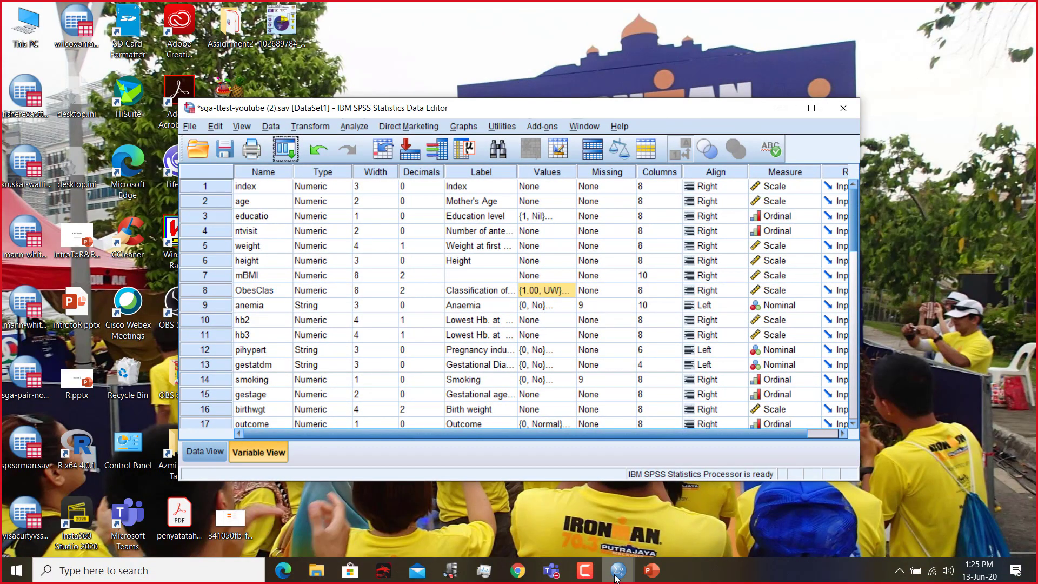
pyautogui.moveTo(616, 575)
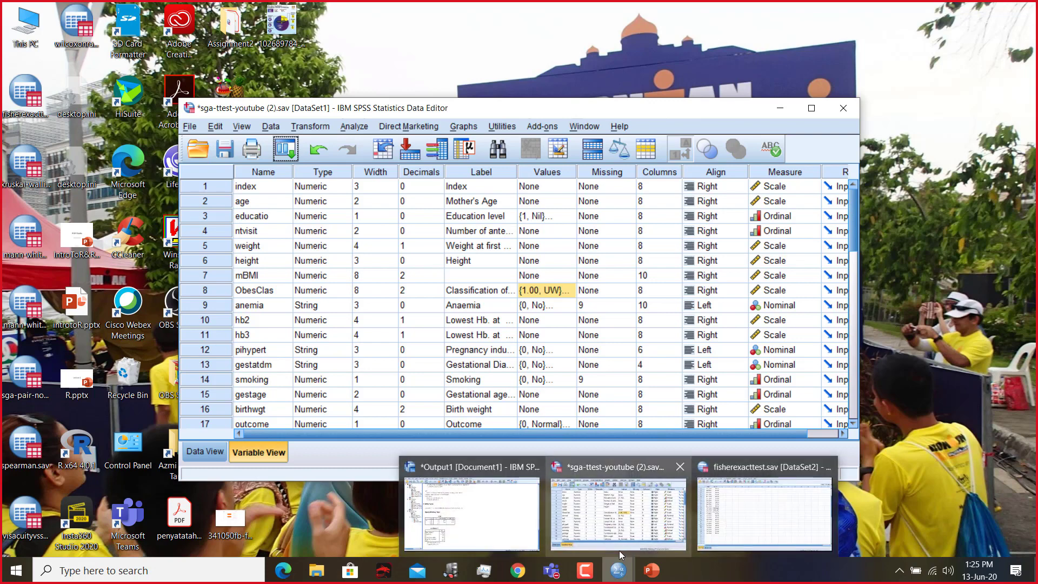
pyautogui.click(679, 467)
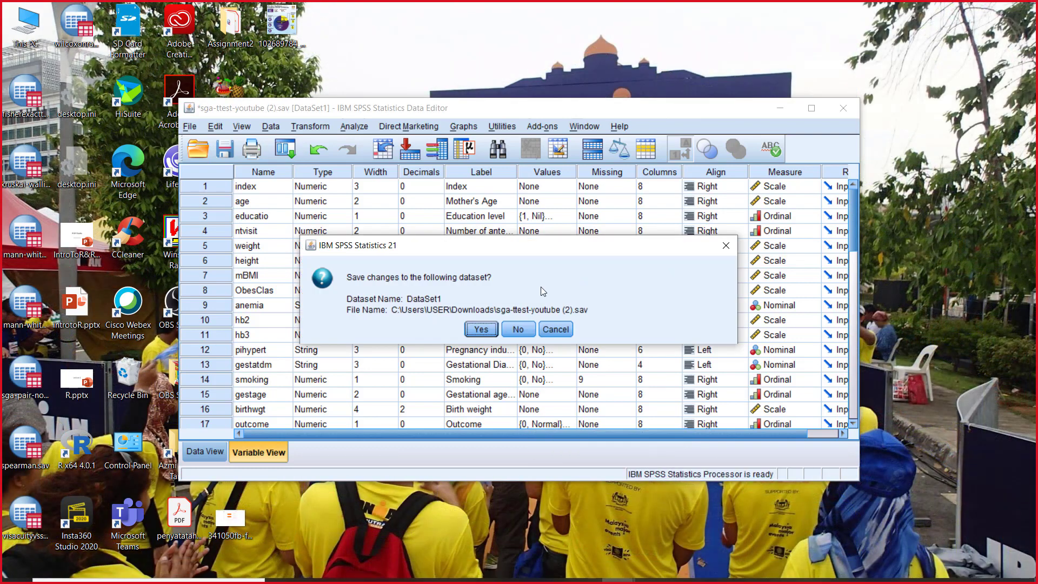
pyautogui.click(487, 331)
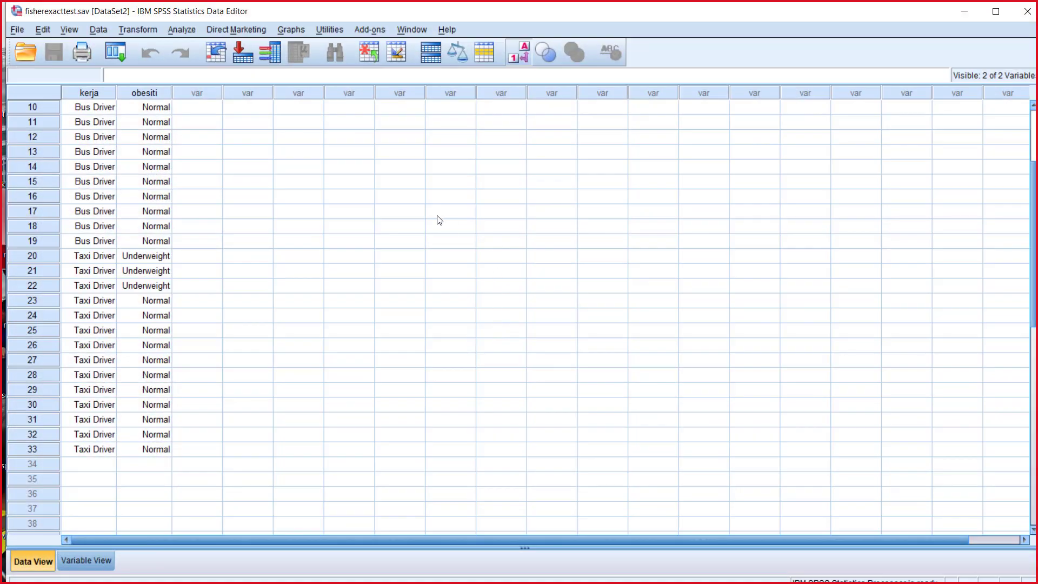
pyautogui.click(964, 11)
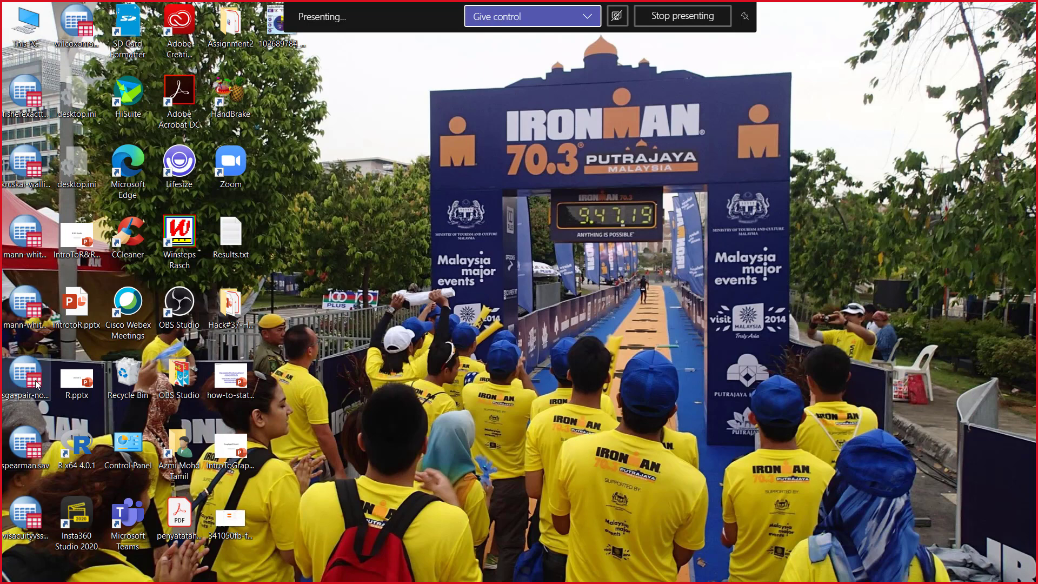
# Step: Open sga-pair-nonparametric.sav from the desktop to check its data and minimize its window
pyautogui.click(42, 307)
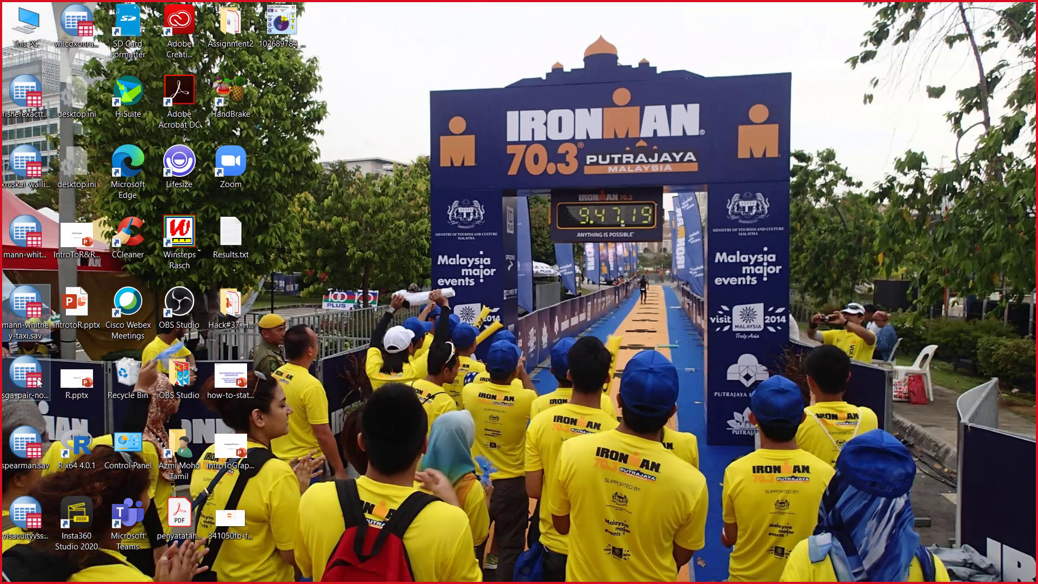
pyautogui.click(37, 381)
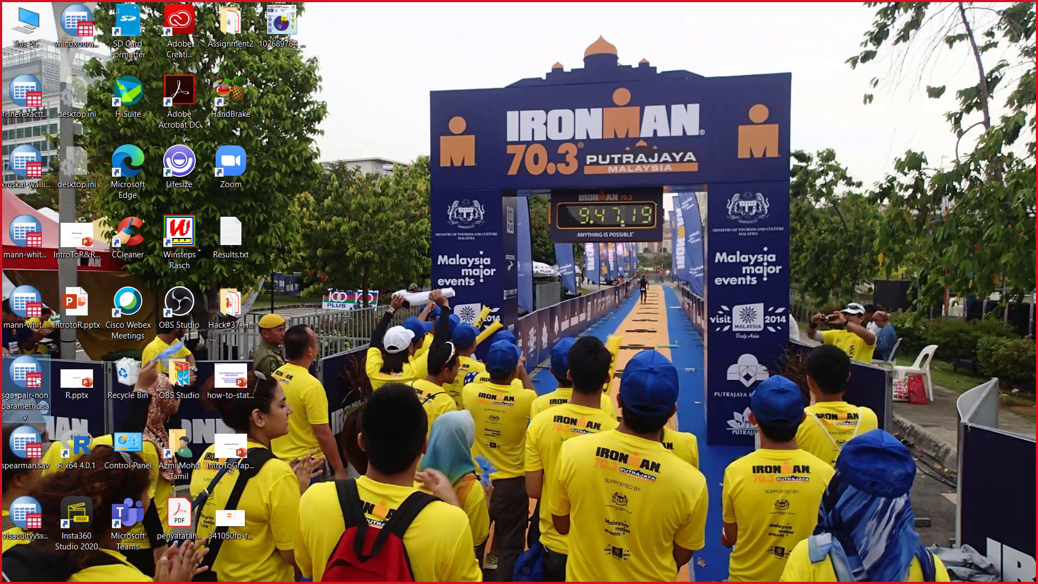
pyautogui.doubleClick(37, 380)
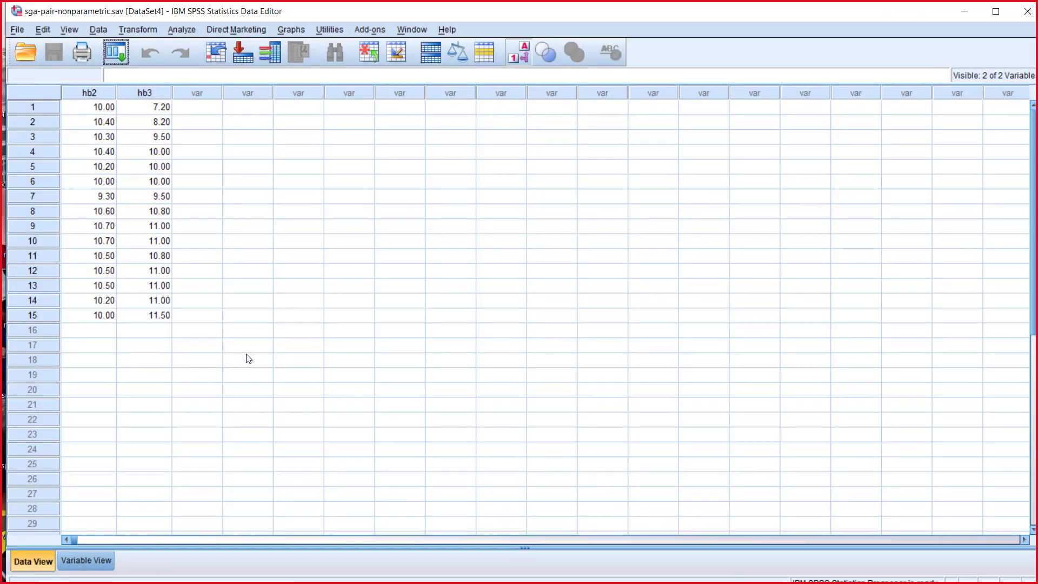
pyautogui.click(964, 11)
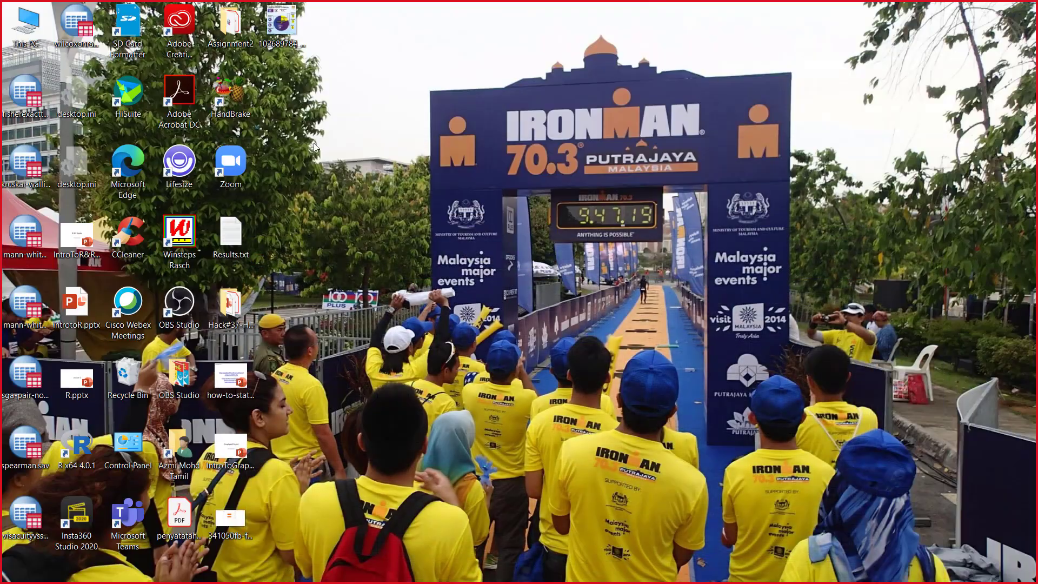
# Step: Open the wilcoxonranksigntest.sav dataset from the desktop
pyautogui.click(76, 32)
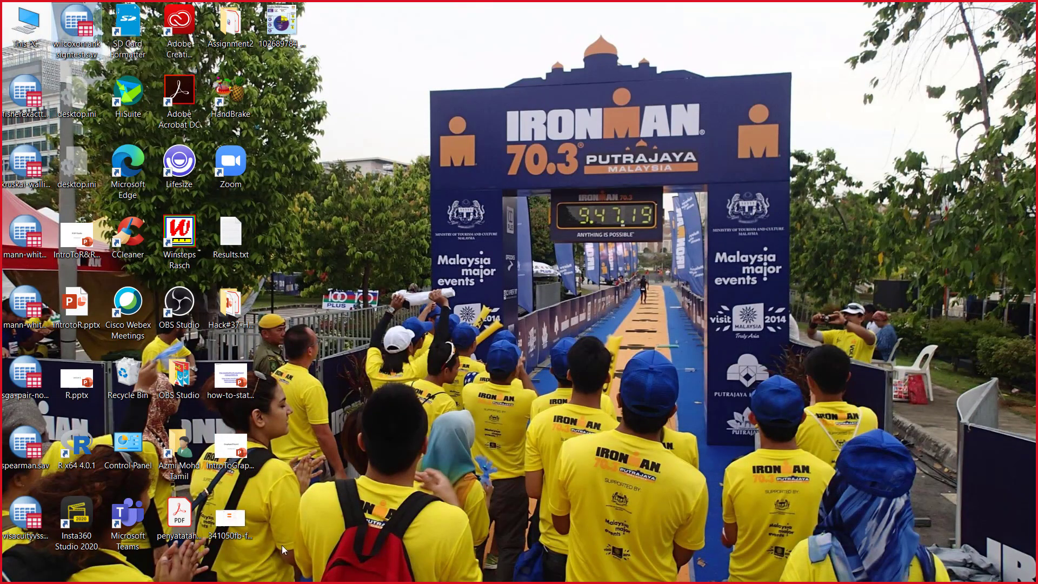
pyautogui.doubleClick(76, 32)
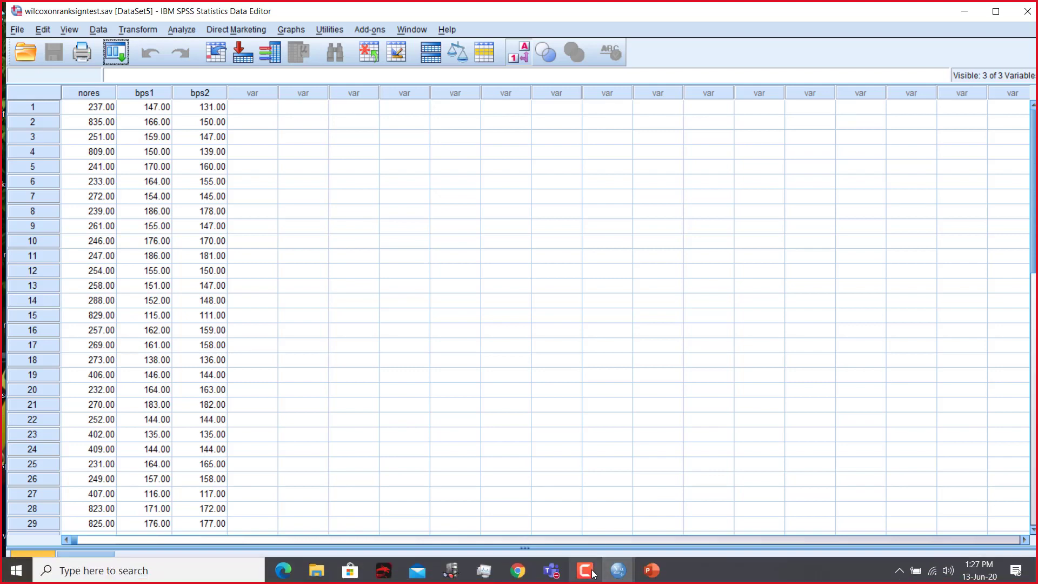
pyautogui.moveTo(593, 573)
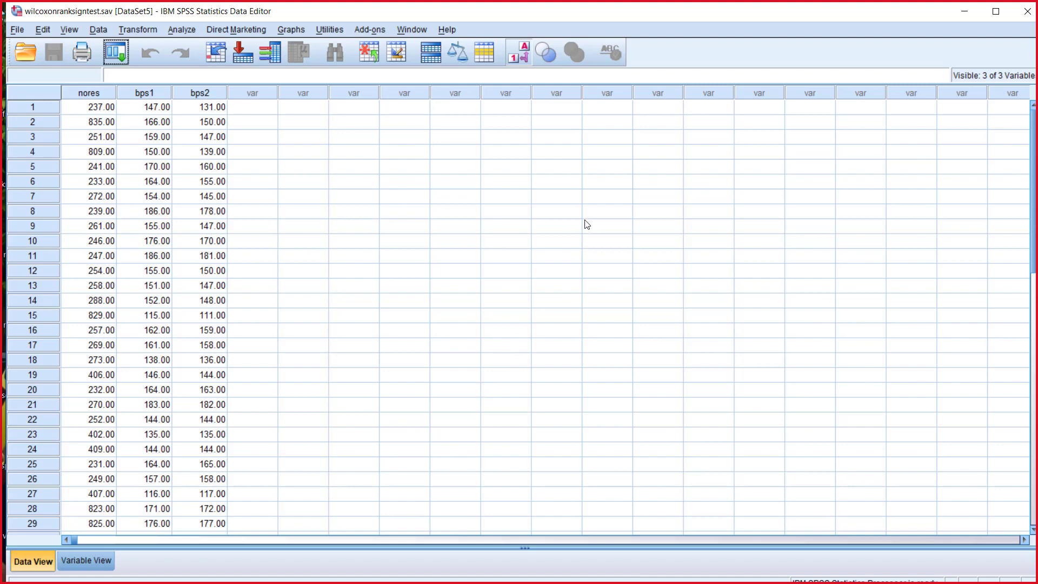
pyautogui.click(180, 31)
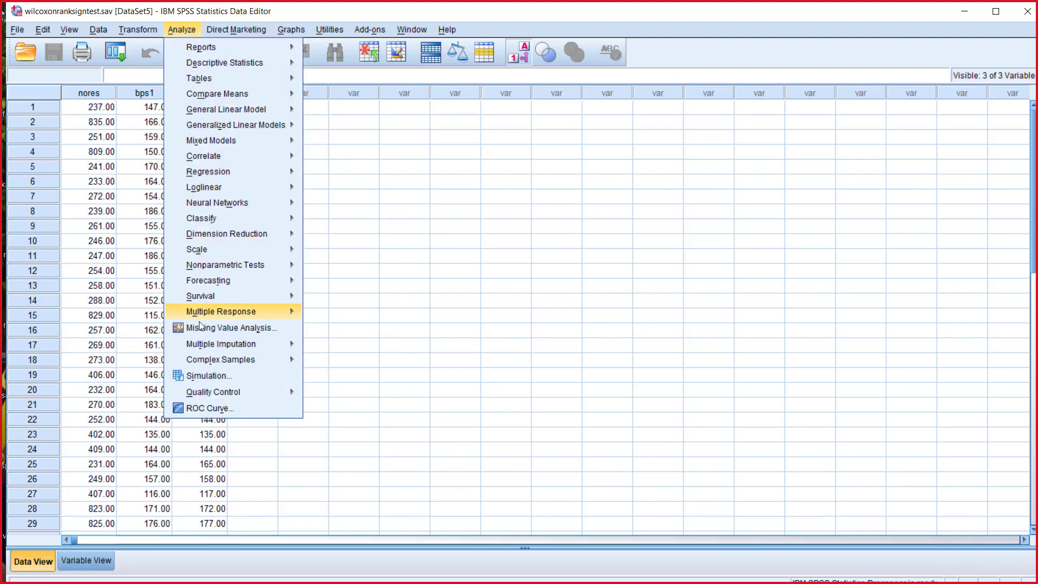
pyautogui.moveTo(250, 270)
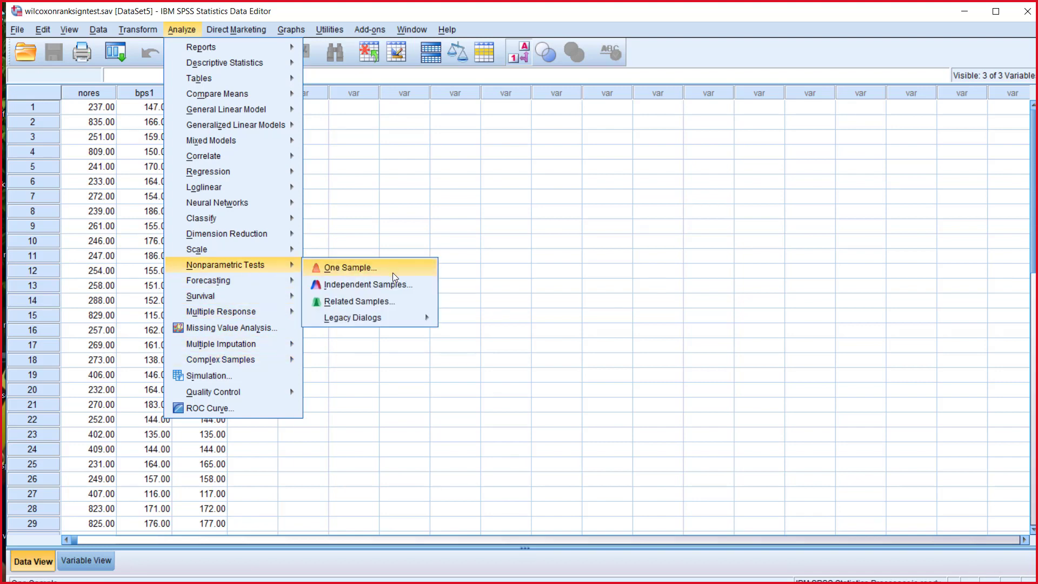
pyautogui.click(401, 305)
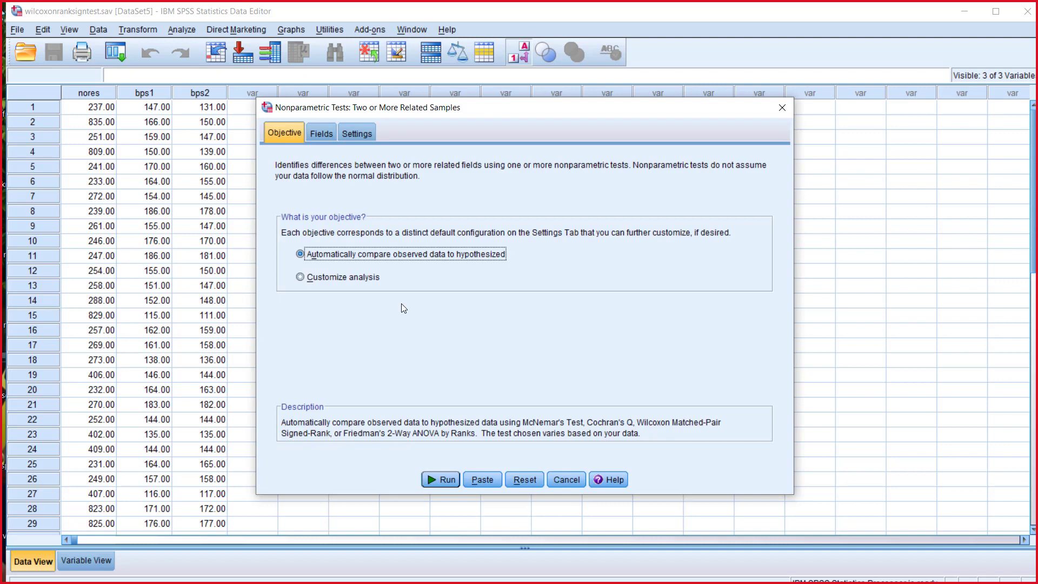
pyautogui.click(573, 482)
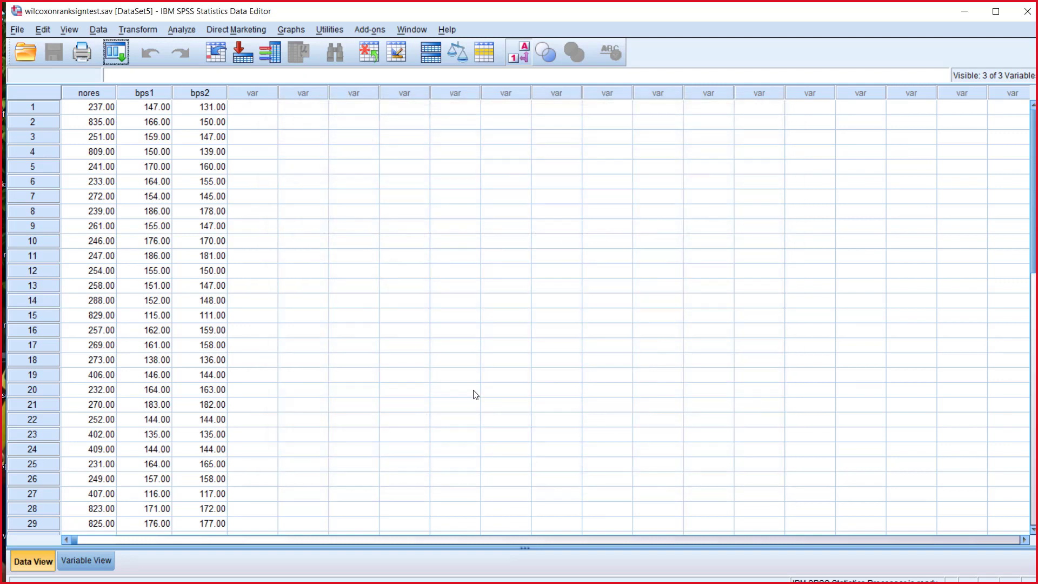
# Step: Set up a legacy two-related-samples Wilcoxon test with bps1 and bps2 as the first test pair
pyautogui.click(177, 30)
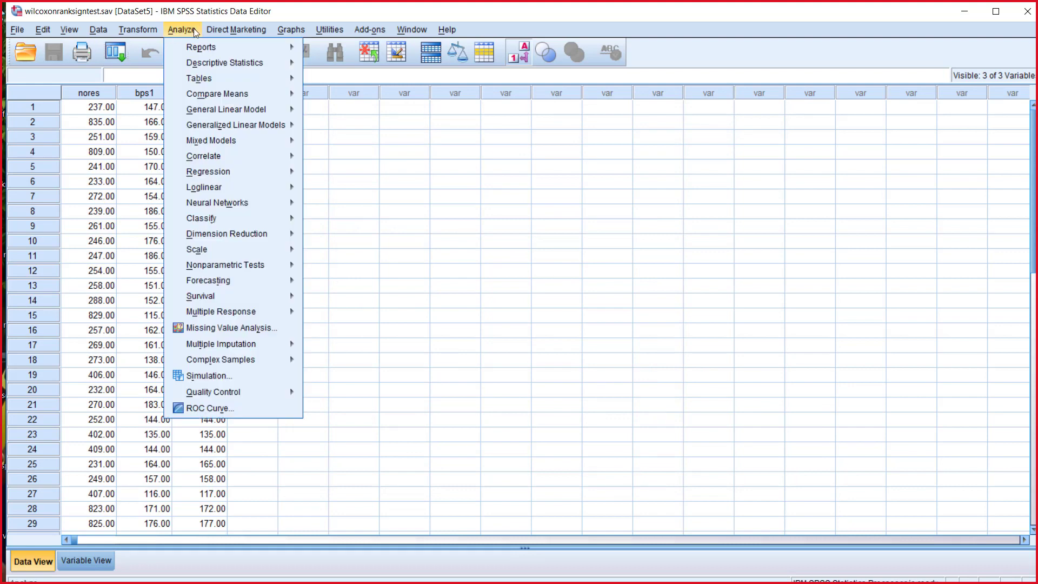
pyautogui.moveTo(251, 265)
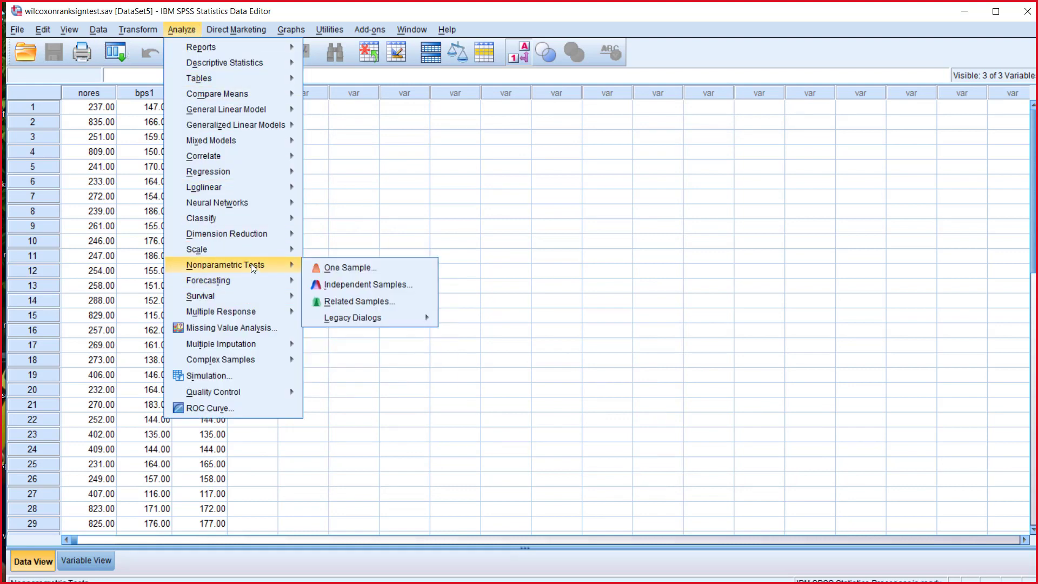
pyautogui.moveTo(363, 323)
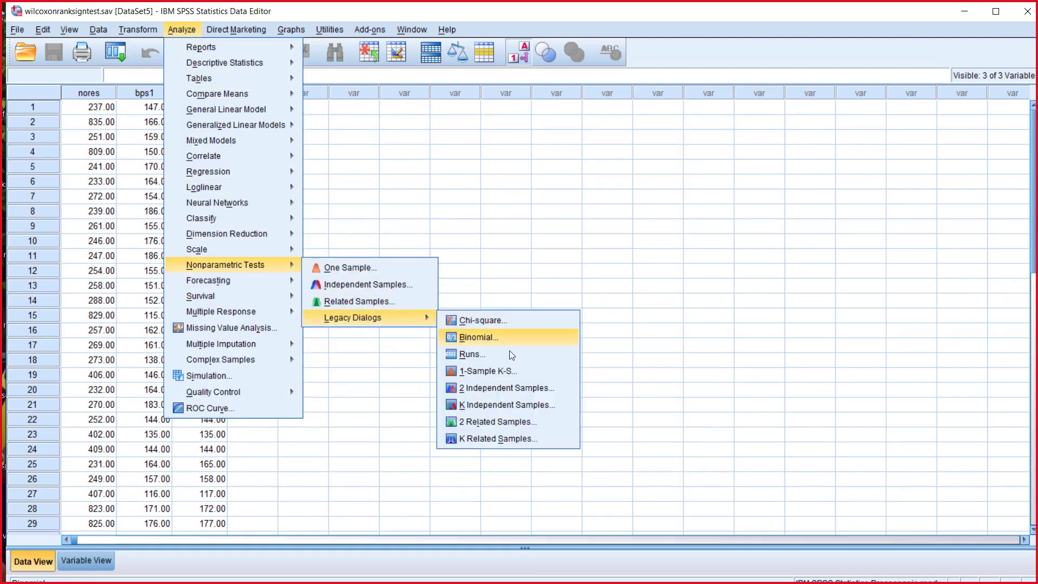
pyautogui.click(511, 422)
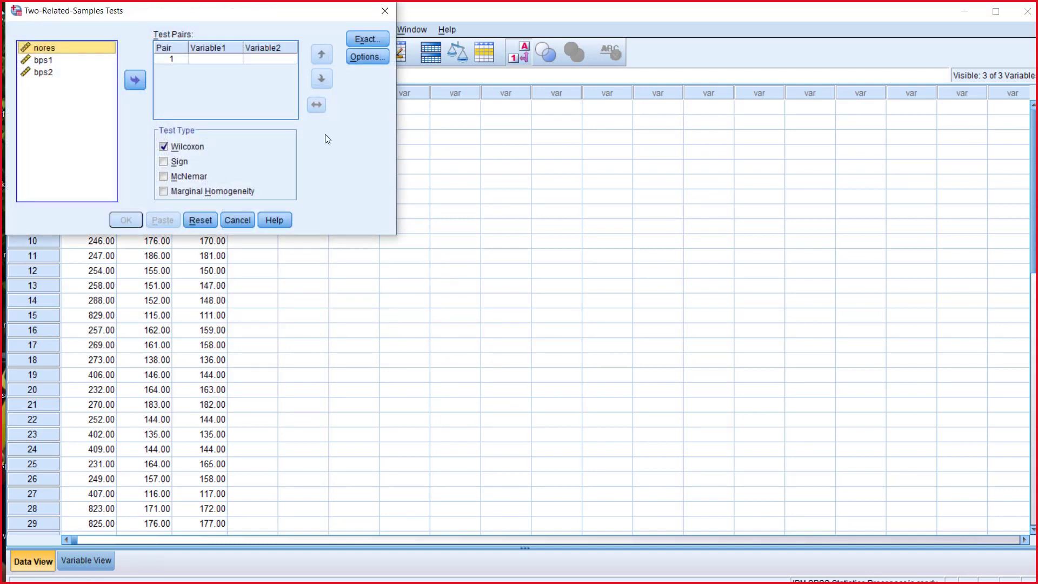
pyautogui.click(50, 60)
pyautogui.keyDown('ctrl'); pyautogui.click(46, 72); pyautogui.keyUp('ctrl')
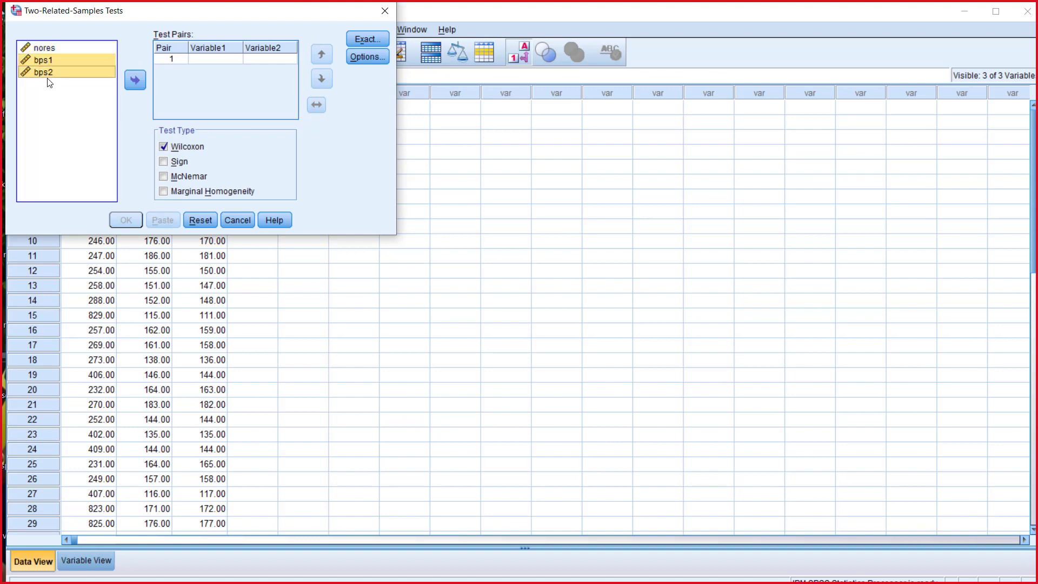
pyautogui.click(135, 80)
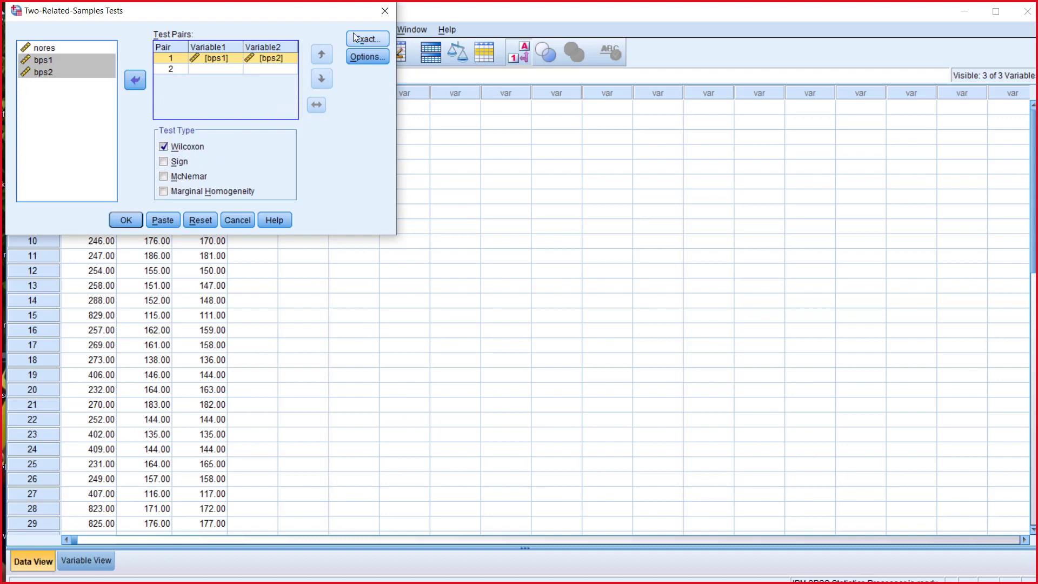
# Step: Keep the asymptotic-only method, include descriptive statistics and quartiles, and run the Wilcoxon test
pyautogui.click(368, 41)
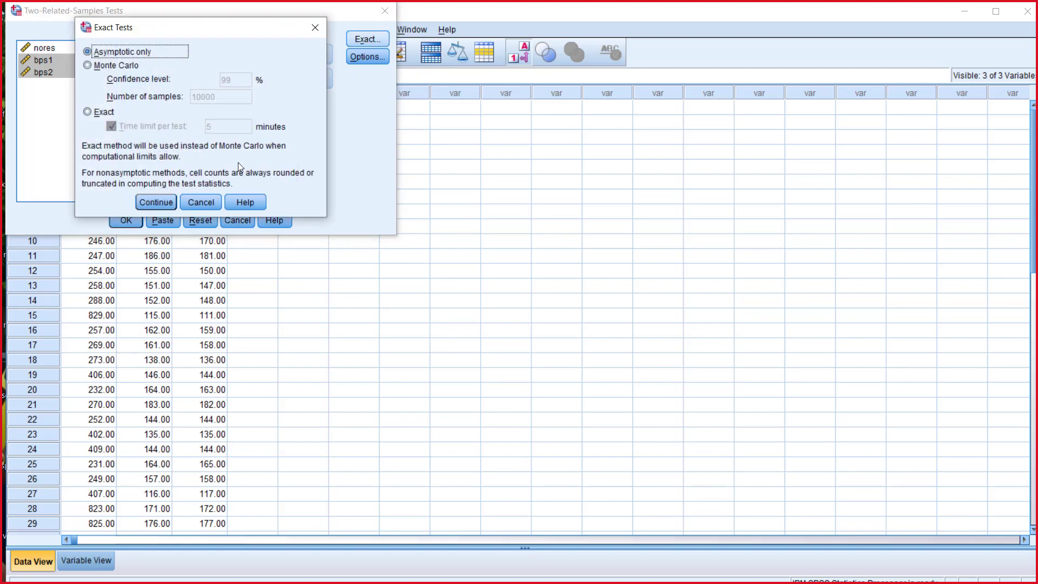
pyautogui.click(156, 202)
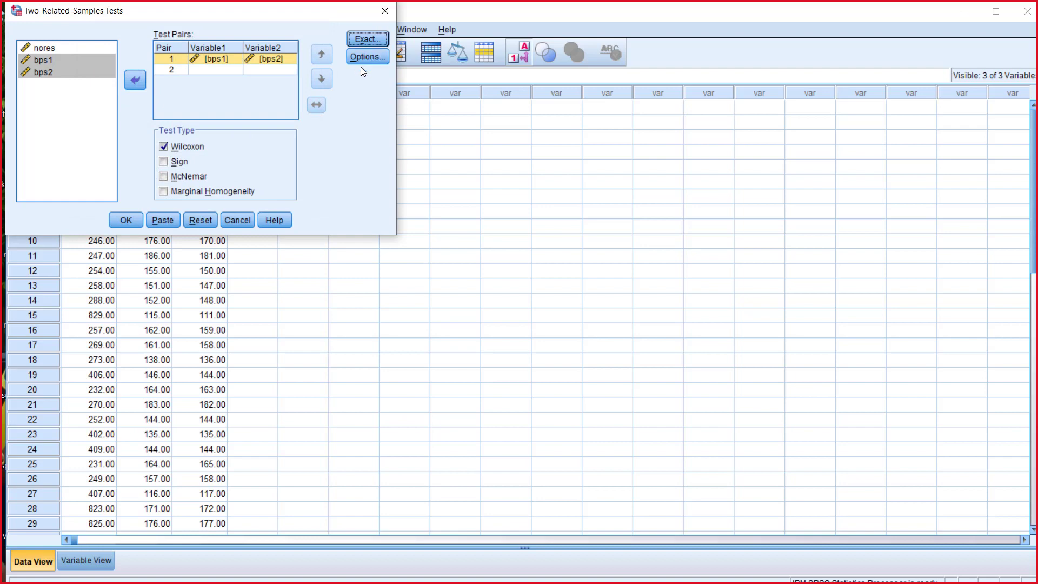
pyautogui.click(355, 58)
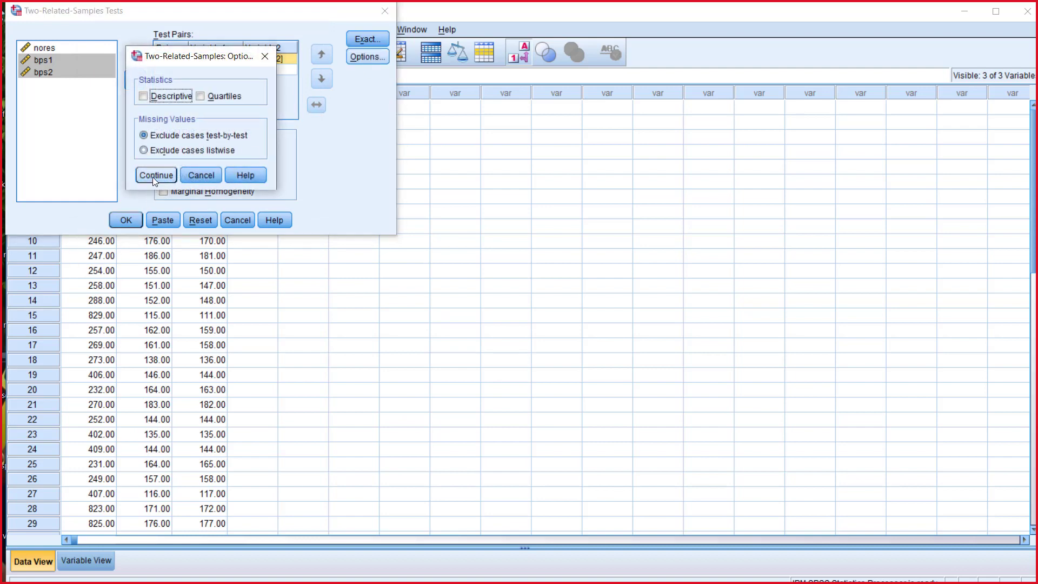
pyautogui.click(143, 97)
pyautogui.click(221, 98)
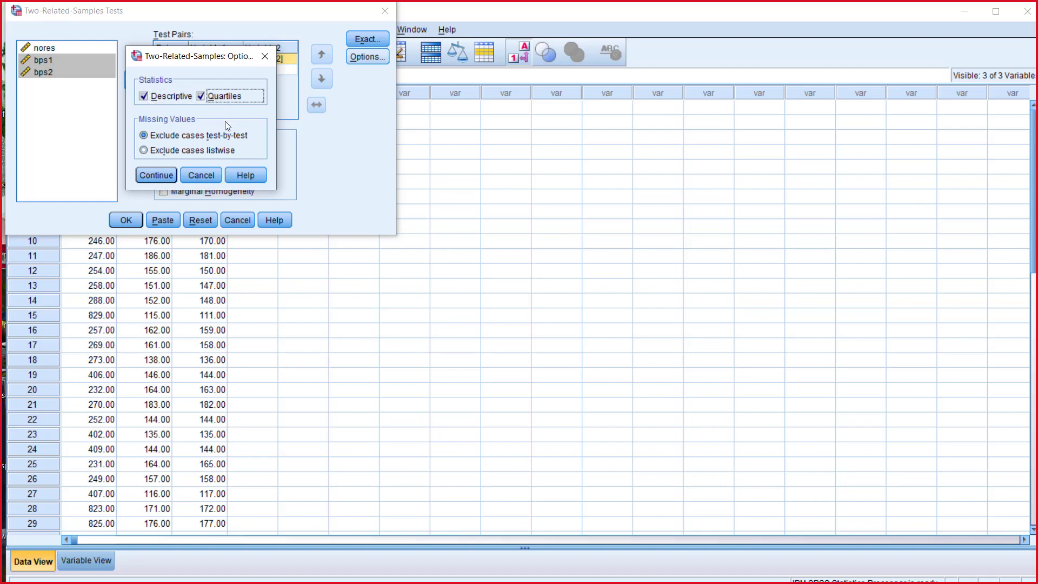
pyautogui.click(158, 175)
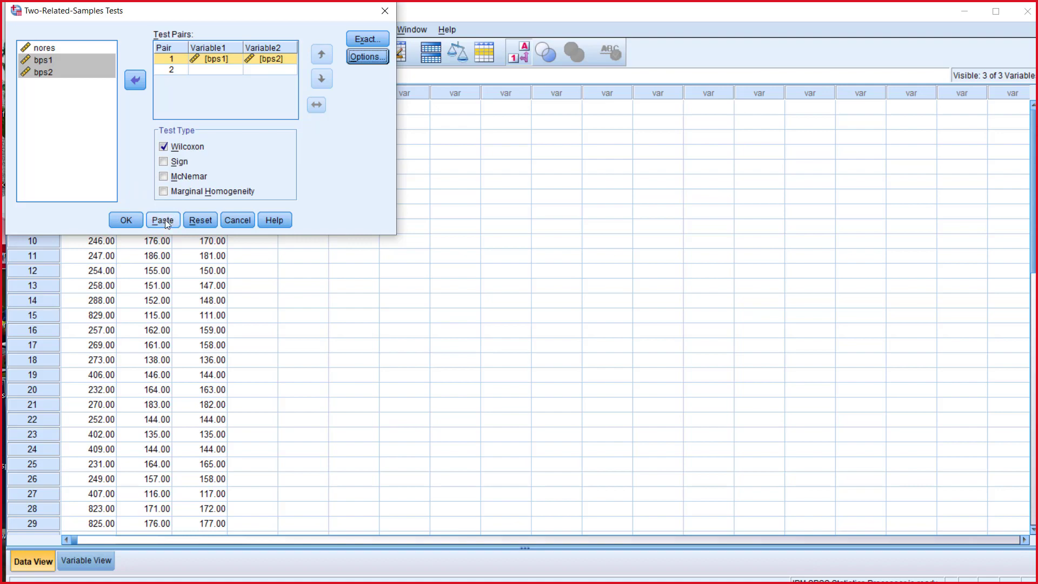
pyautogui.click(126, 221)
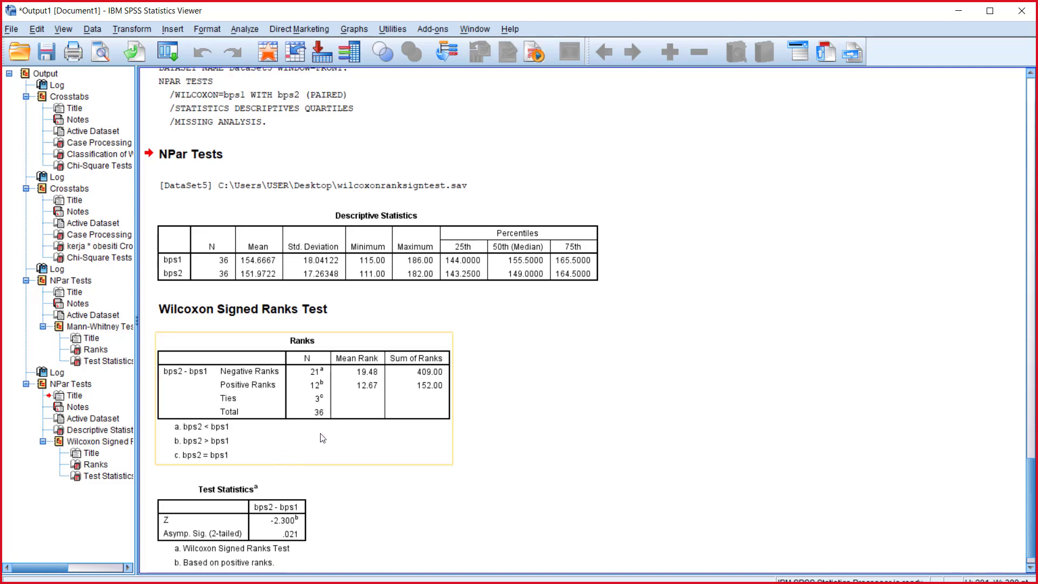
# Step: Examine the Wilcoxon signed ranks output and minimize the output, wilcoxonranksigntest.sav and fisherexacttest.sav windows
pyautogui.scroll(-1, 378, 457)
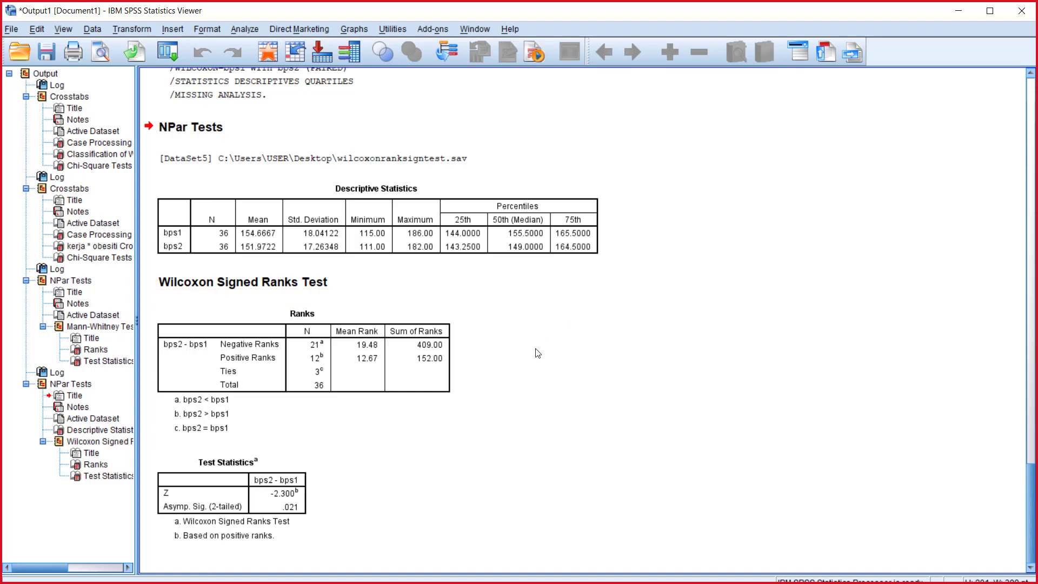
pyautogui.moveTo(335, 582)
pyautogui.click(956, 14)
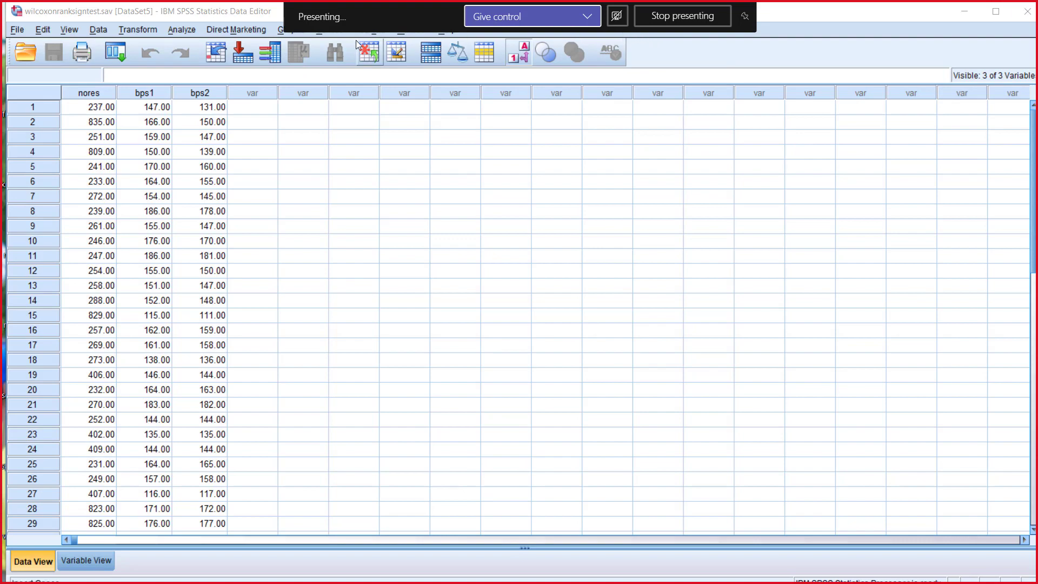
pyautogui.click(843, 16)
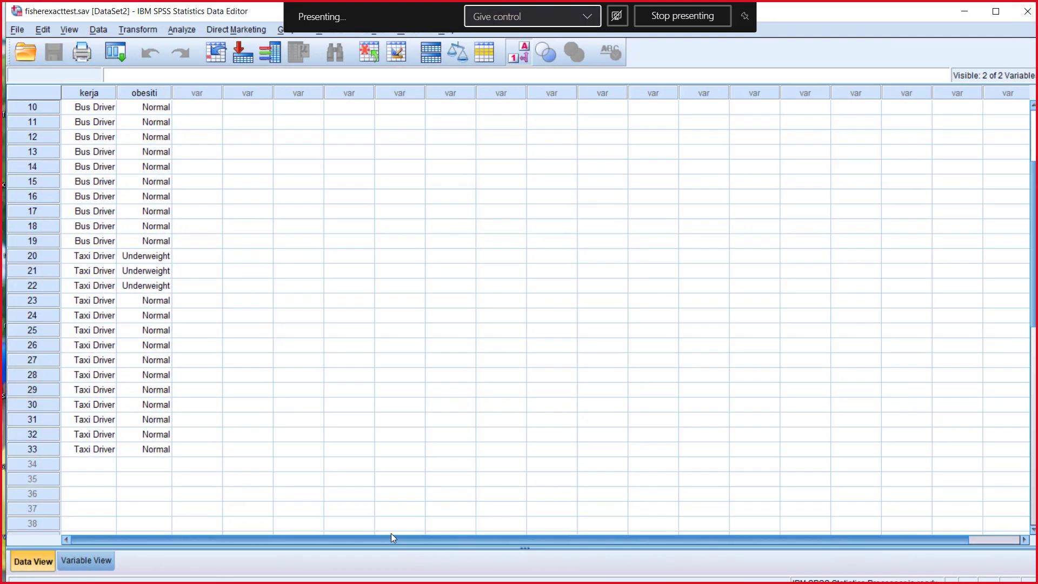
pyautogui.click(964, 12)
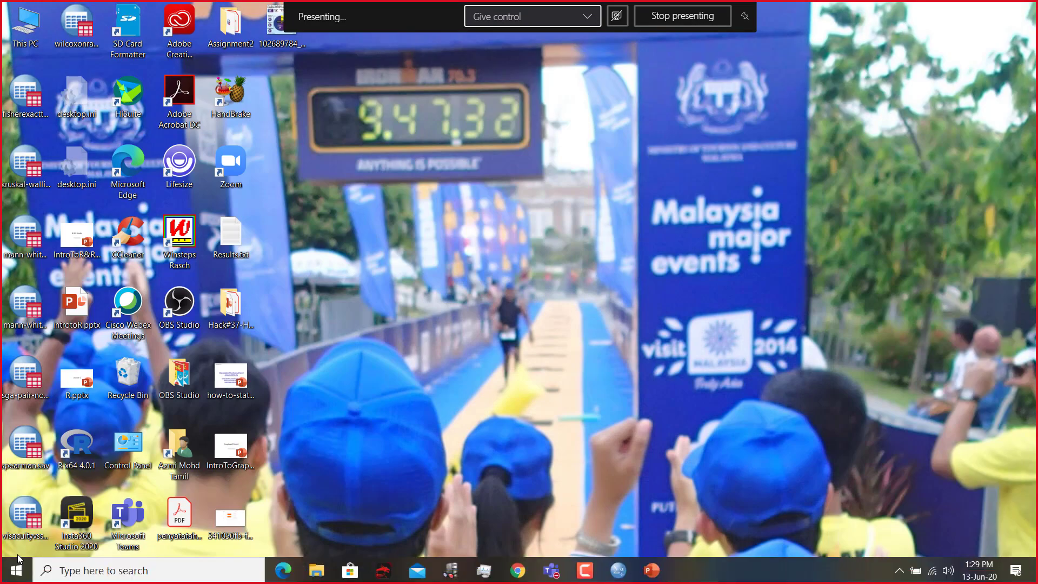
# Step: Open the kruskal-wallis.sav dataset from the desktop
pyautogui.moveTo(2, 577)
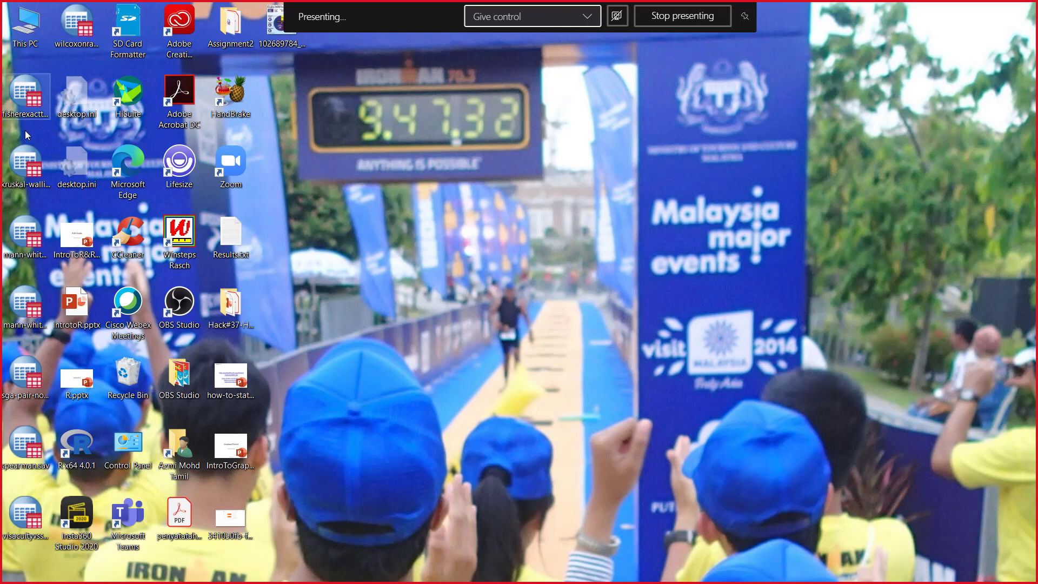
pyautogui.click(32, 178)
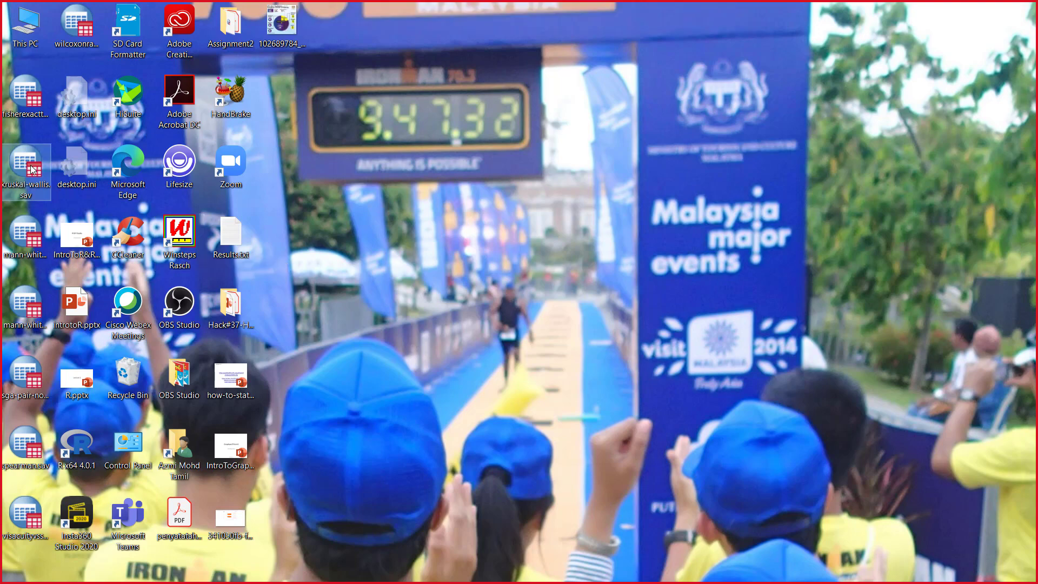
pyautogui.click(53, 172)
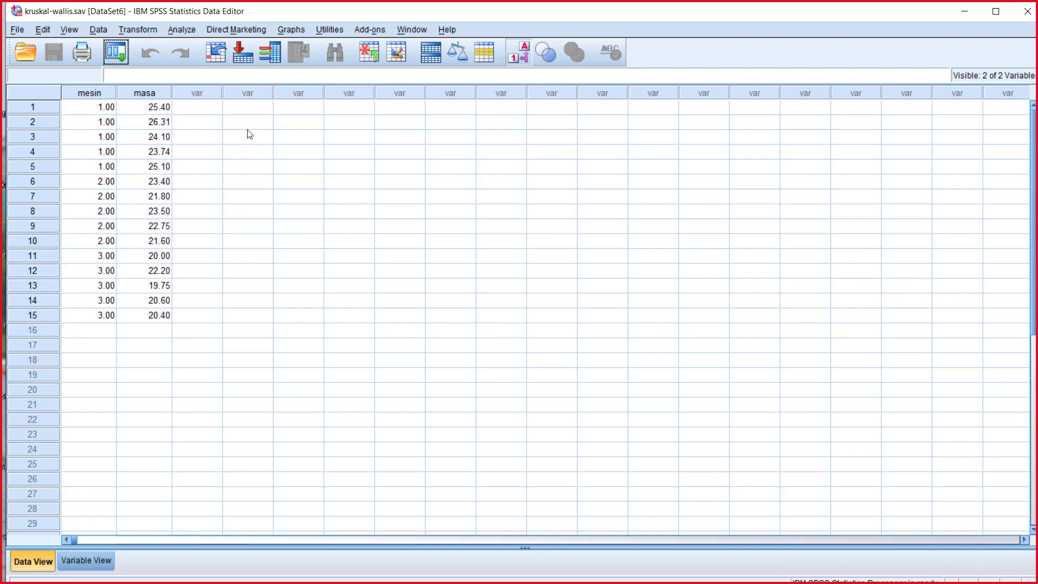
# Step: Set up a legacy K-independent-samples Kruskal-Wallis H test with masa as test variable and mesin as grouping variable
pyautogui.click(189, 30)
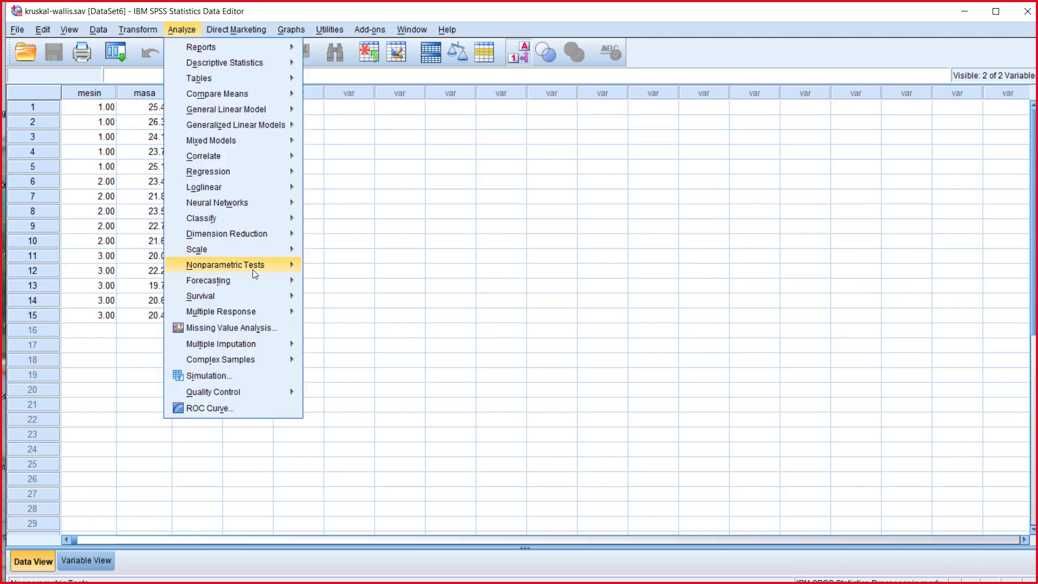
pyautogui.moveTo(276, 264)
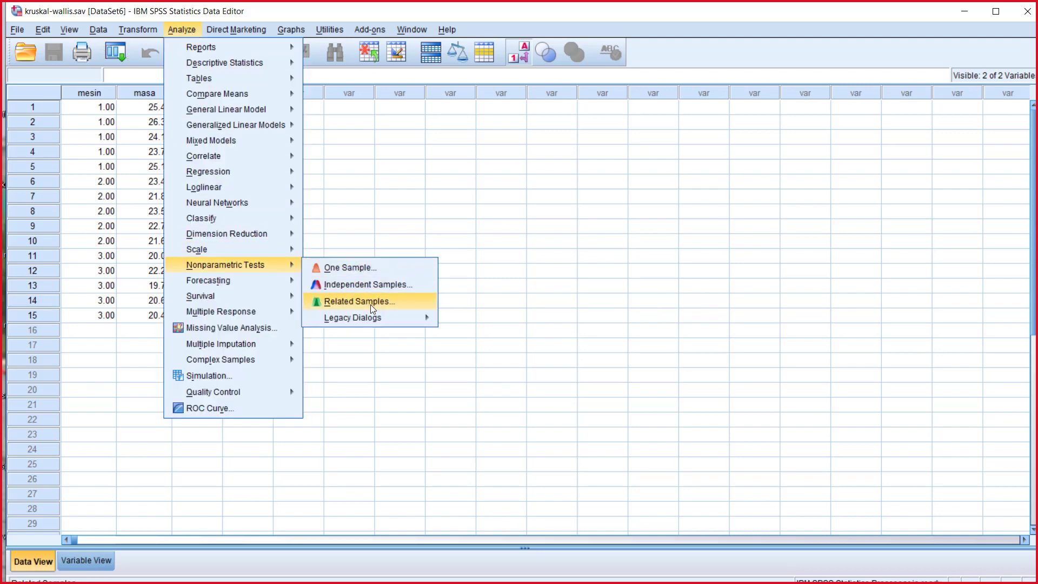
pyautogui.moveTo(375, 320)
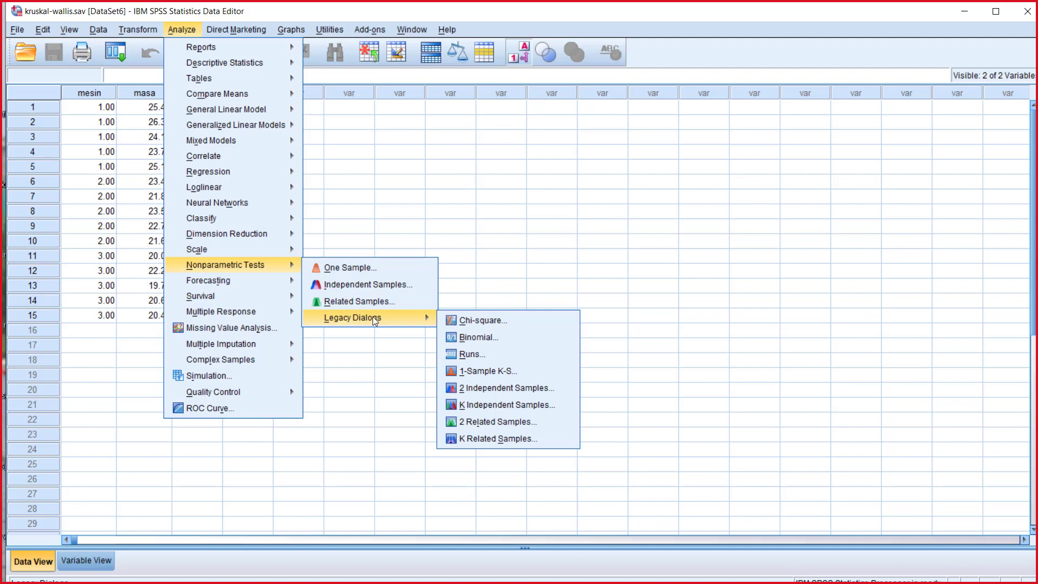
pyautogui.click(492, 406)
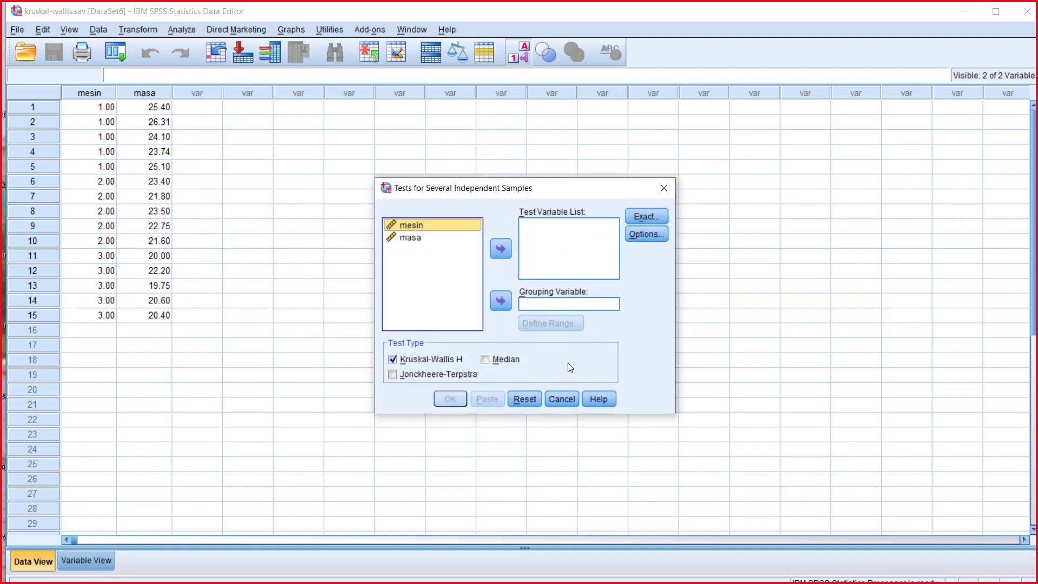
pyautogui.click(500, 301)
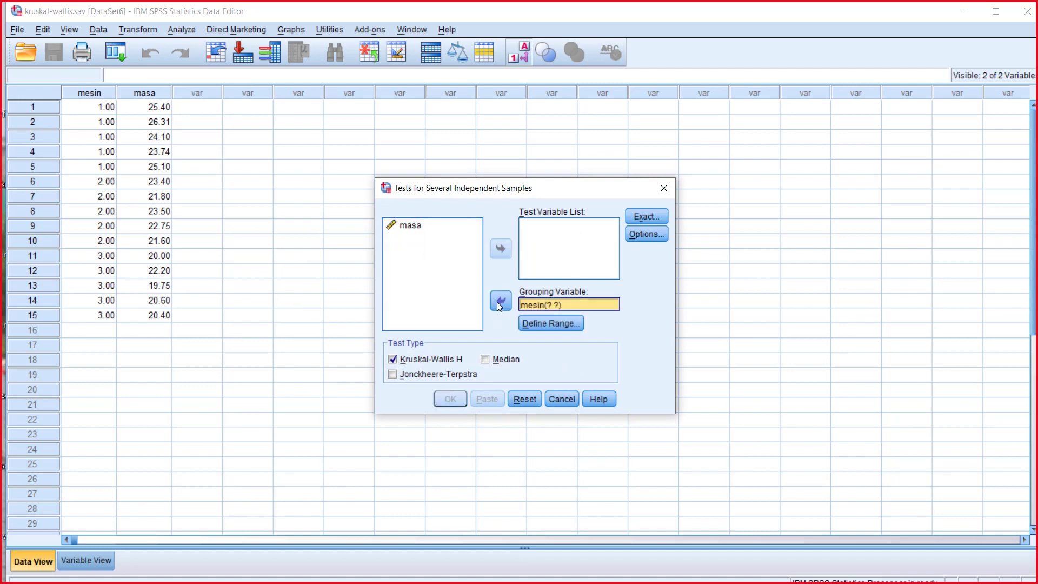
pyautogui.click(410, 225)
pyautogui.click(500, 249)
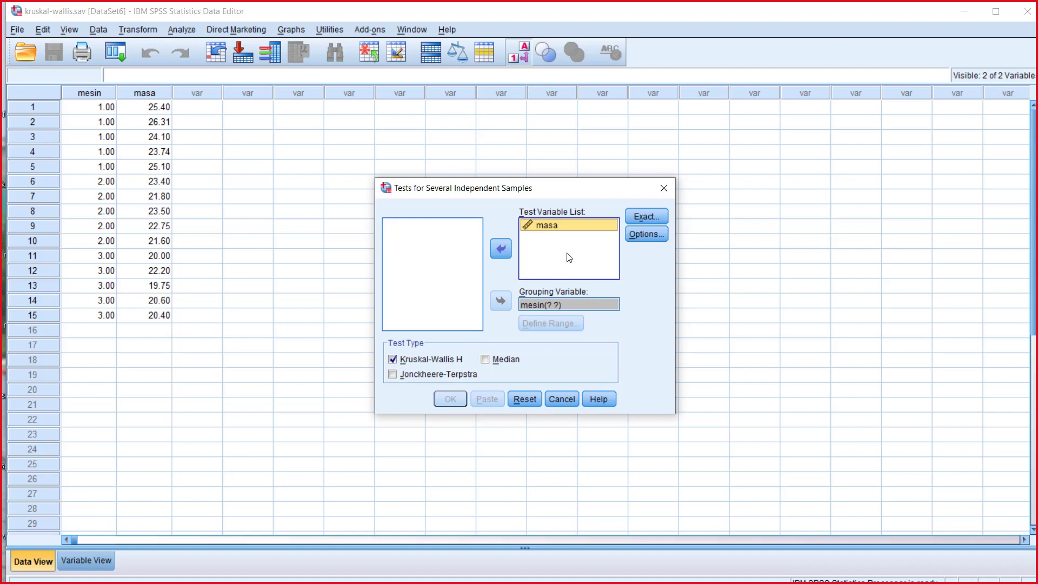
# Step: Define the range of the mesin grouping variable as minimum 1 and maximum 3
pyautogui.click(554, 306)
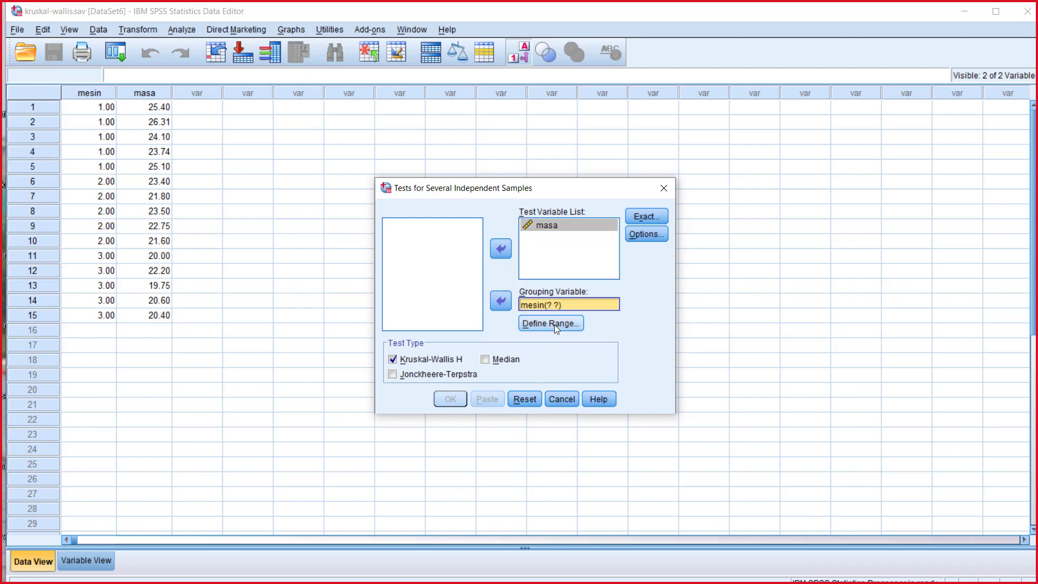
pyautogui.click(552, 324)
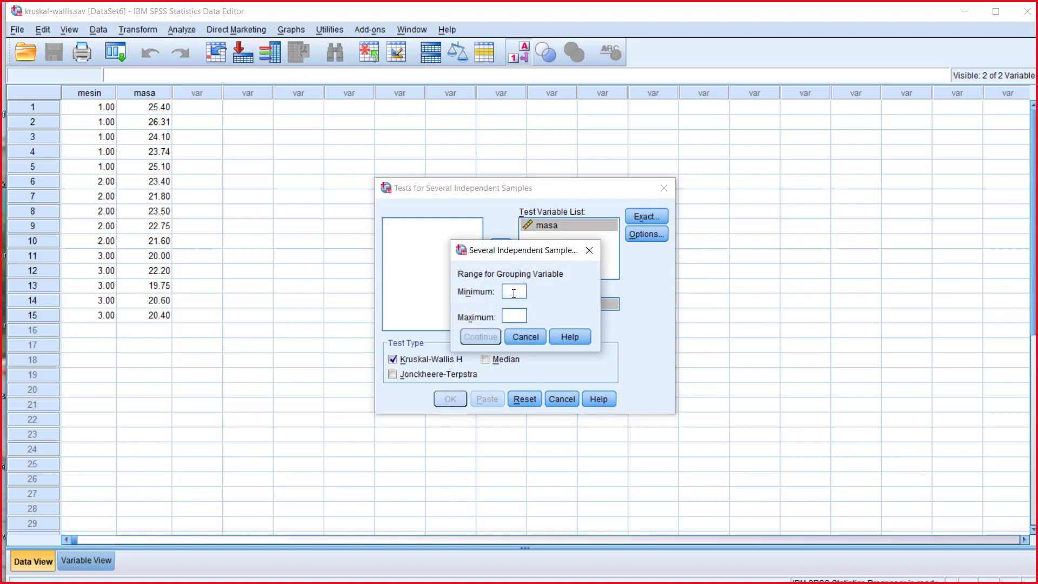
pyautogui.write('1')
pyautogui.press('Tab')
pyautogui.write('3')
pyautogui.click(488, 338)
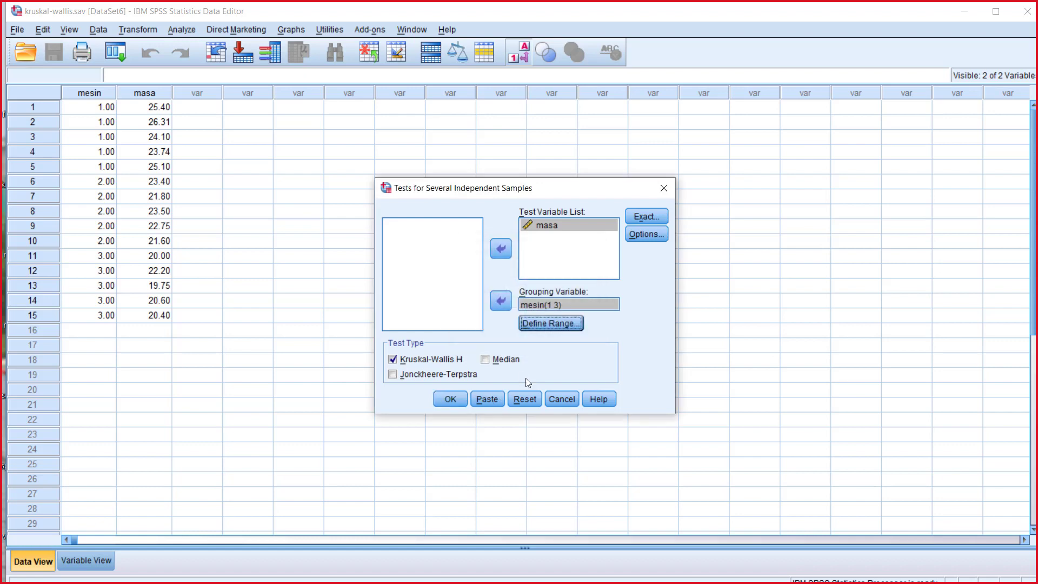
# Step: Run the Kruskal-Wallis test and examine its ranks and test statistics tables
pyautogui.click(458, 395)
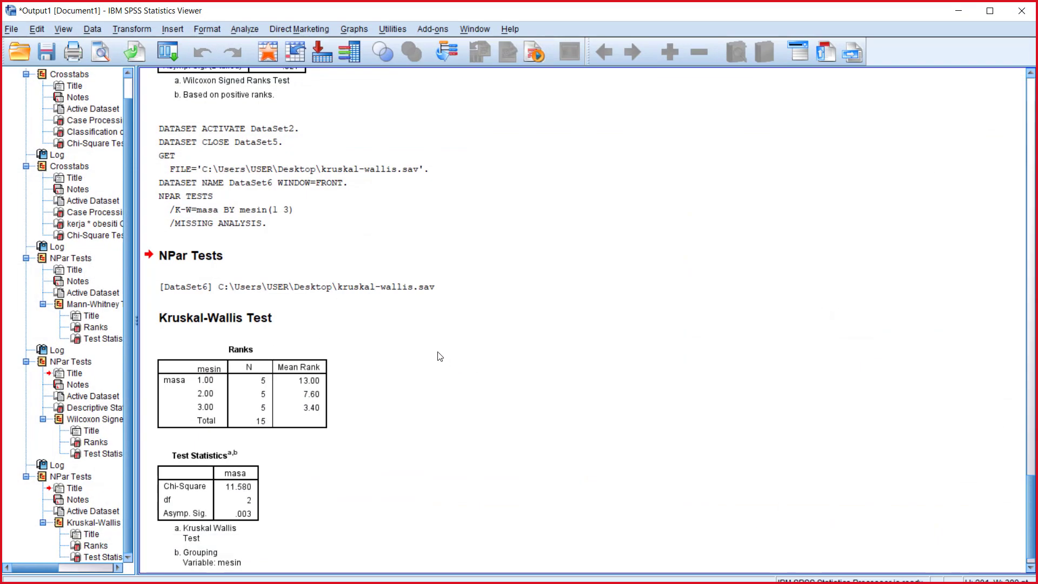
pyautogui.click(189, 357)
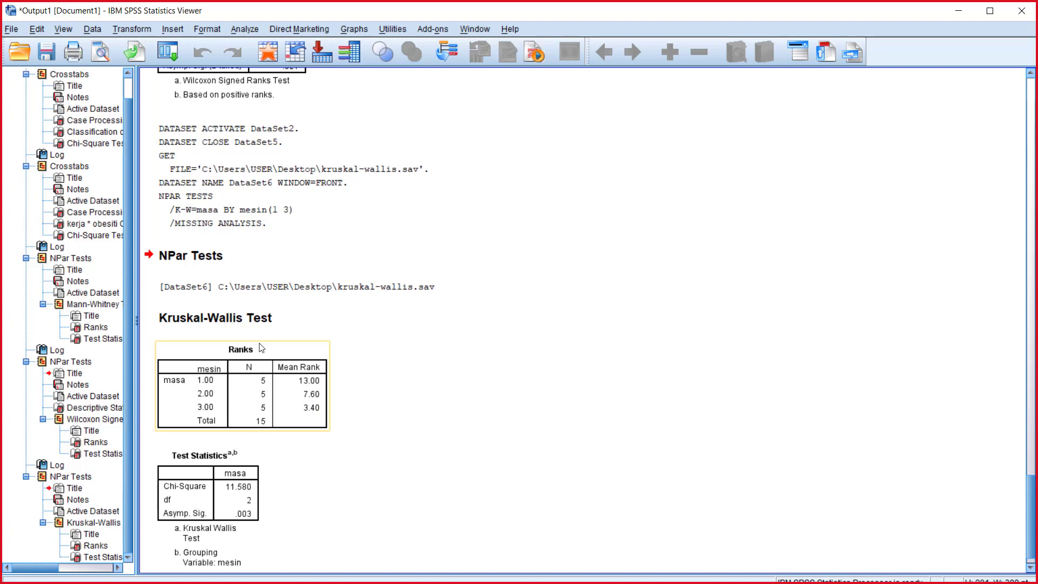
pyautogui.scroll(-1, 420, 439)
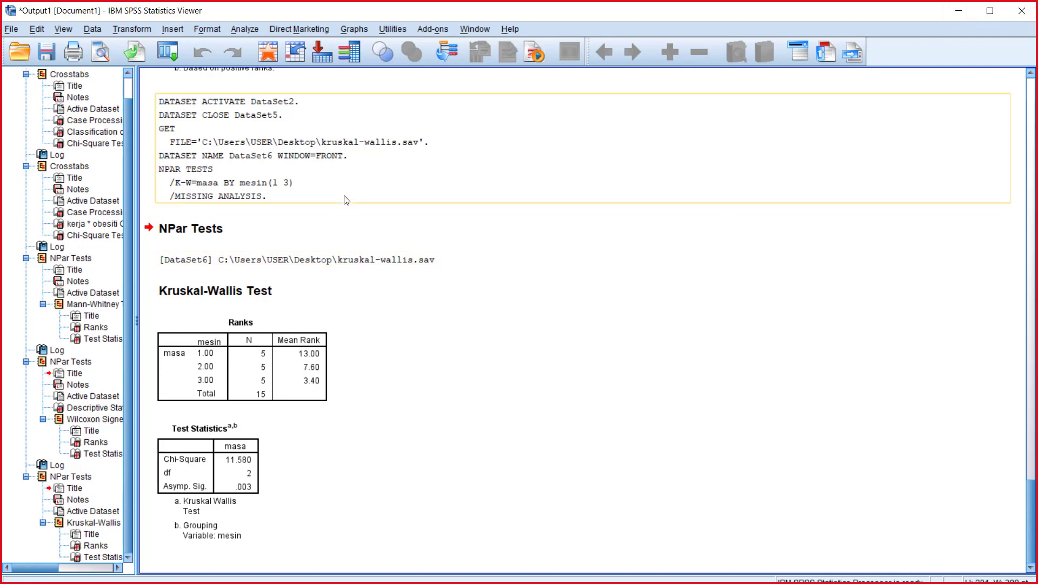
# Step: Minimize the output and kruskal-wallis.sav windows and open the spearman.sav dataset from the desktop
pyautogui.click(958, 10)
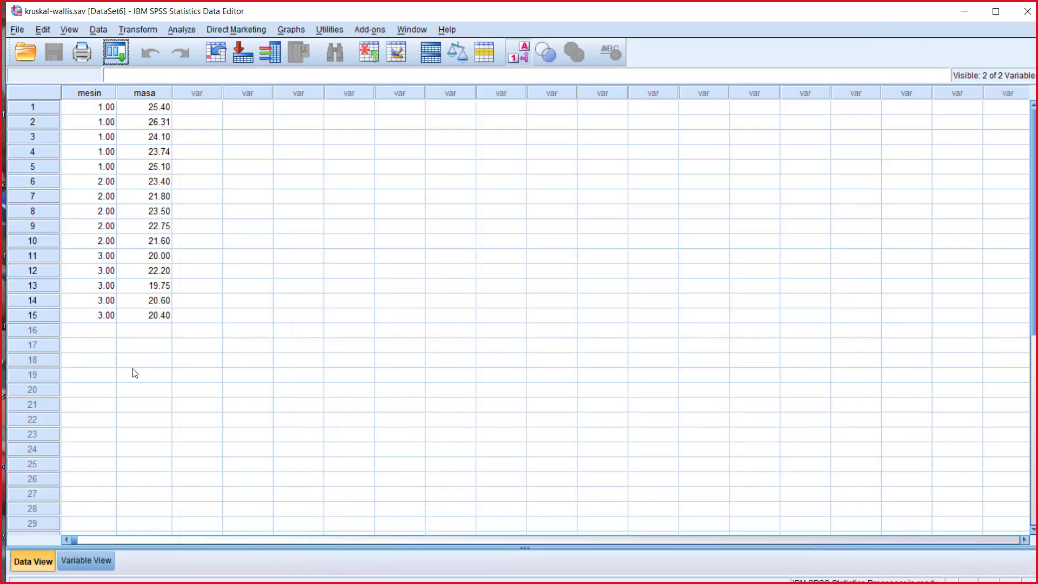
pyautogui.click(20, 29)
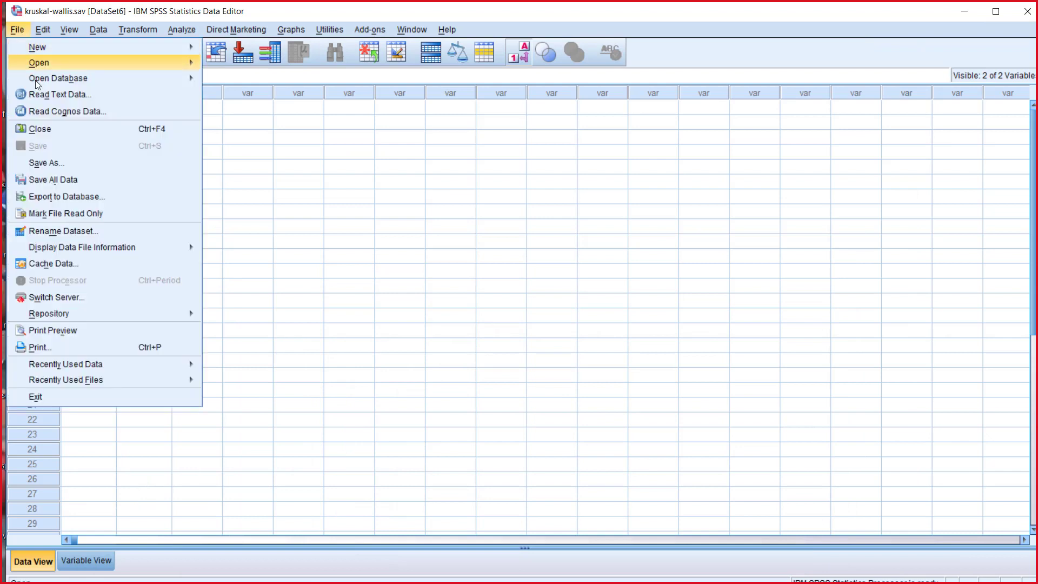
pyautogui.click(964, 11)
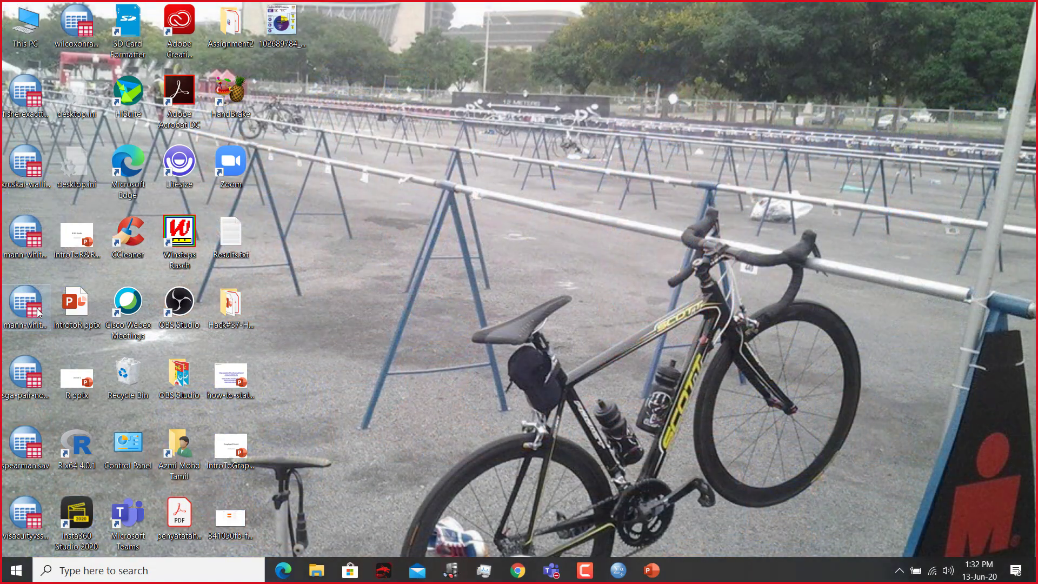
pyautogui.doubleClick(30, 446)
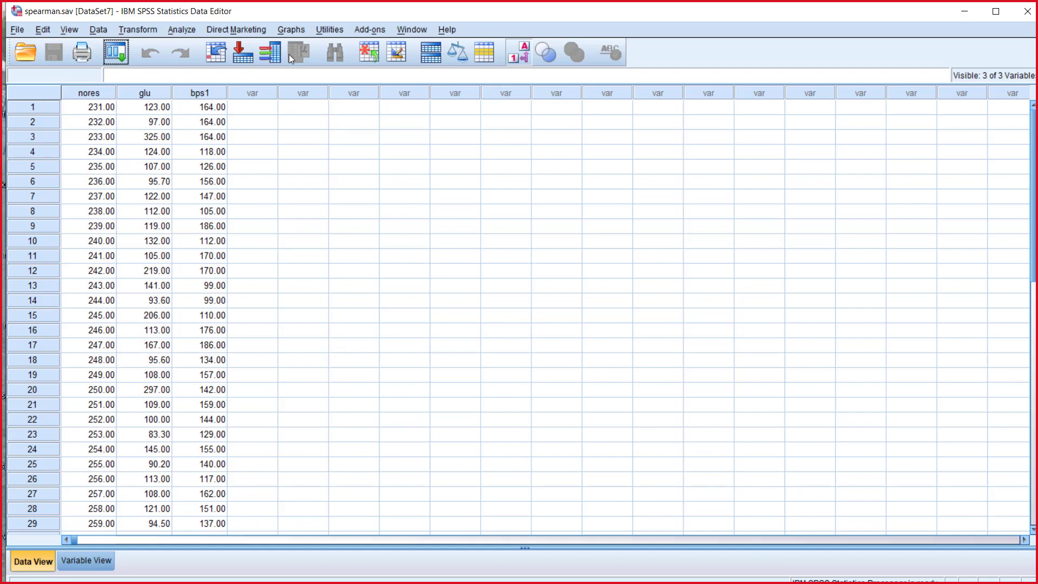
pyautogui.click(182, 30)
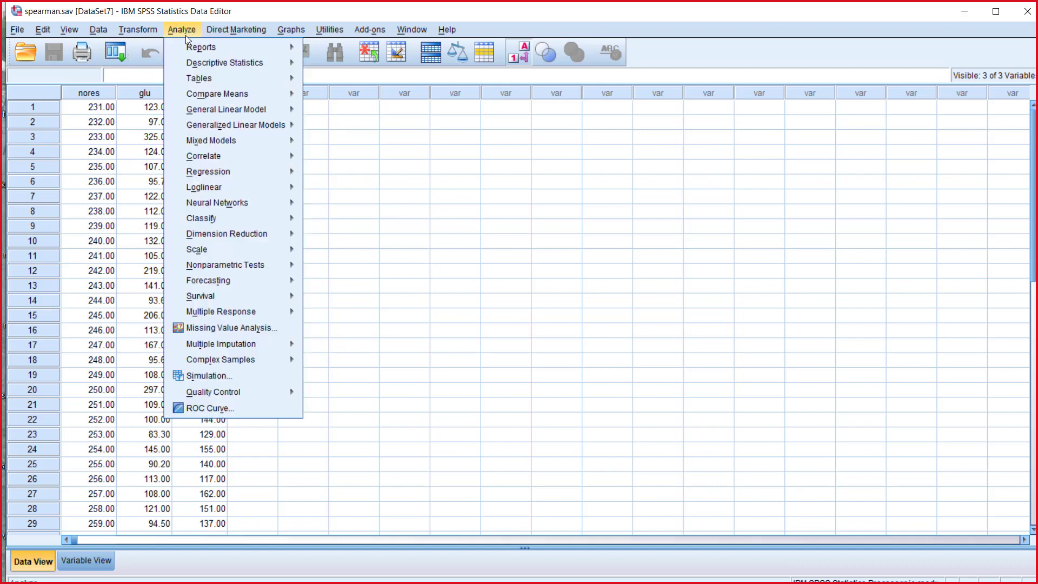
pyautogui.moveTo(229, 124)
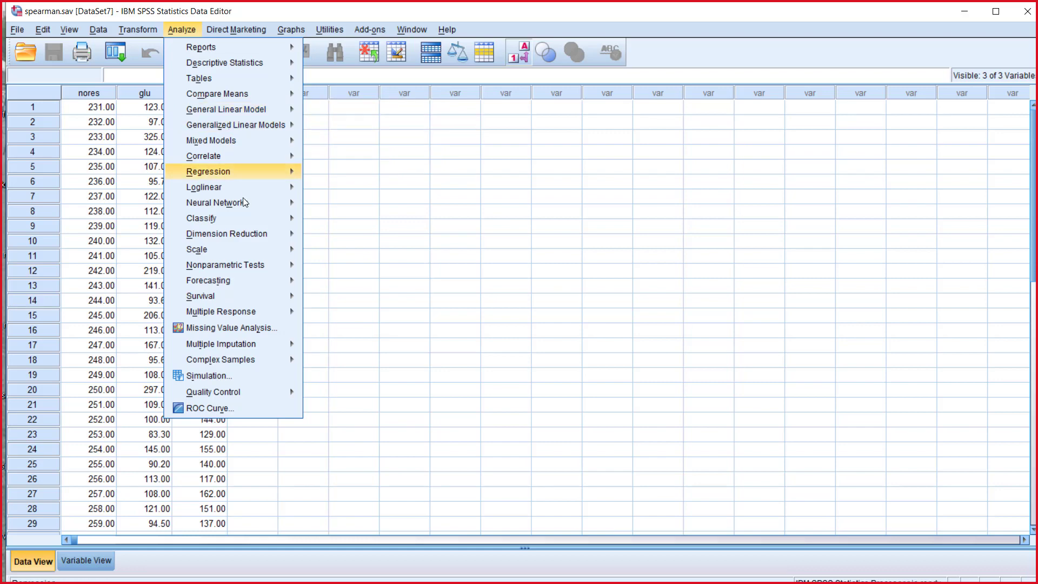
pyautogui.moveTo(260, 265)
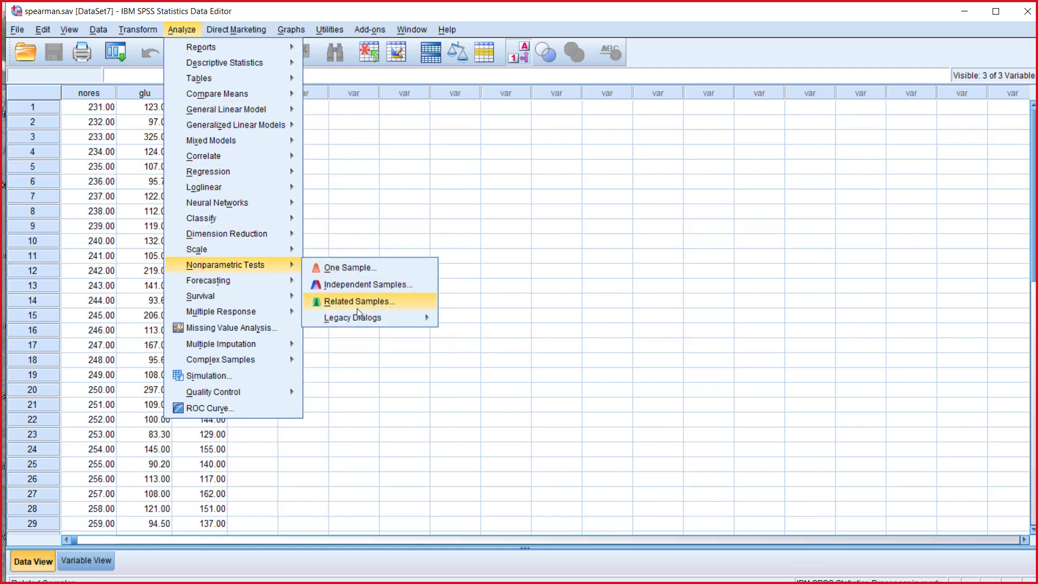
pyautogui.moveTo(361, 323)
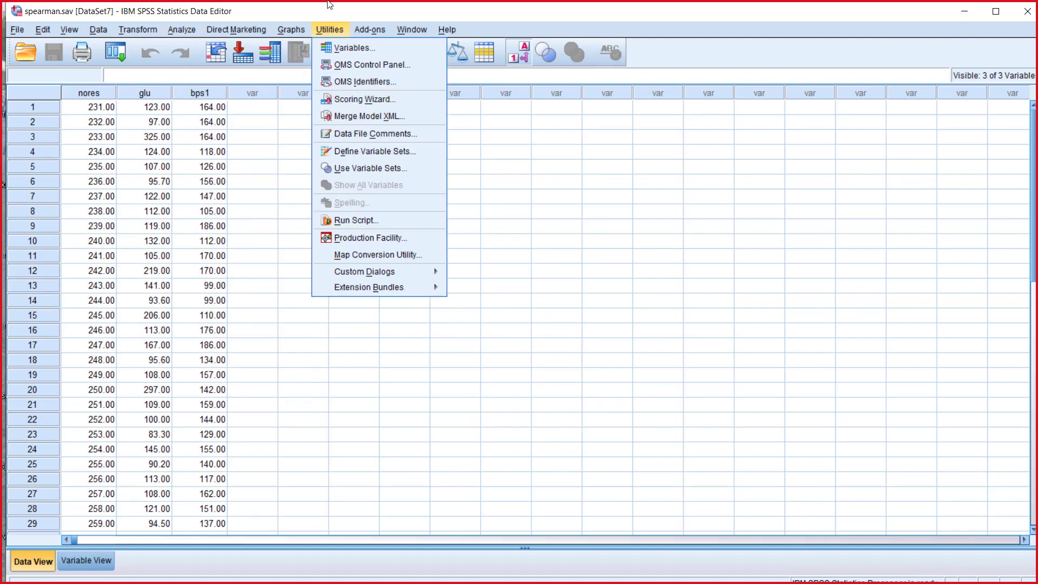
# Step: Set up a bivariate correlation analysis with glu and bps1 as the variables
pyautogui.click(182, 30)
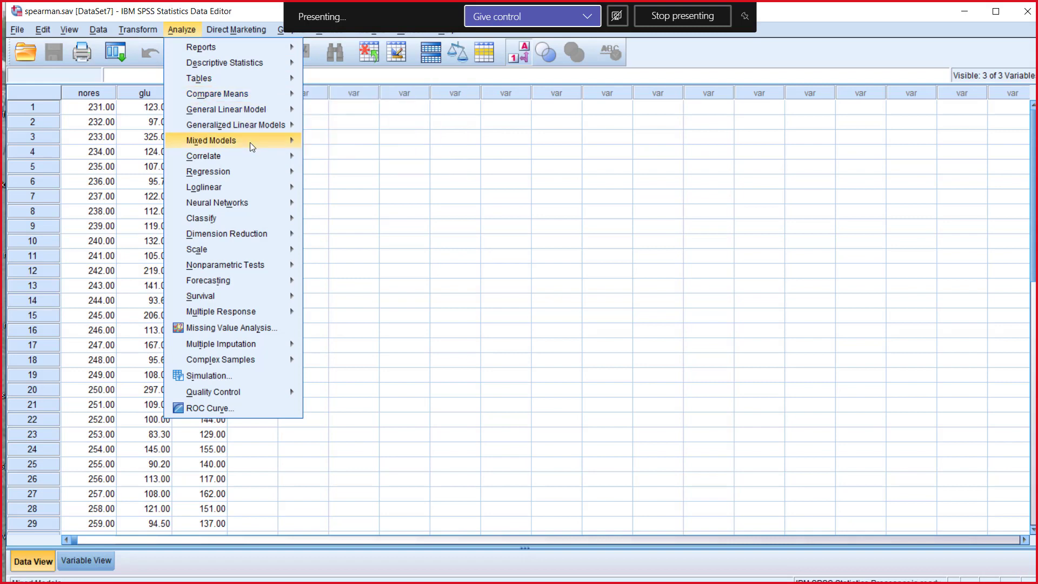
pyautogui.moveTo(251, 162)
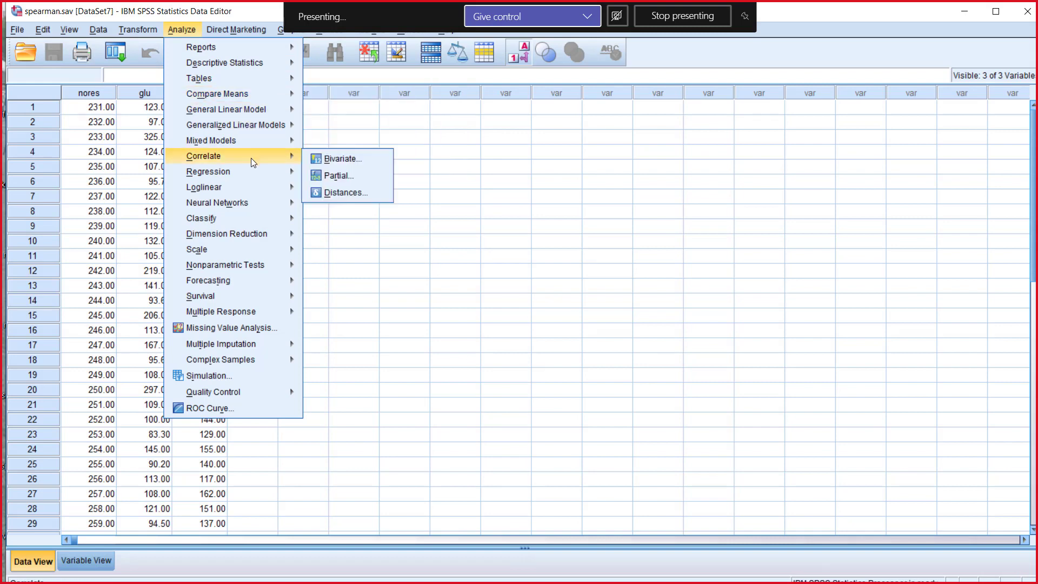
pyautogui.click(341, 160)
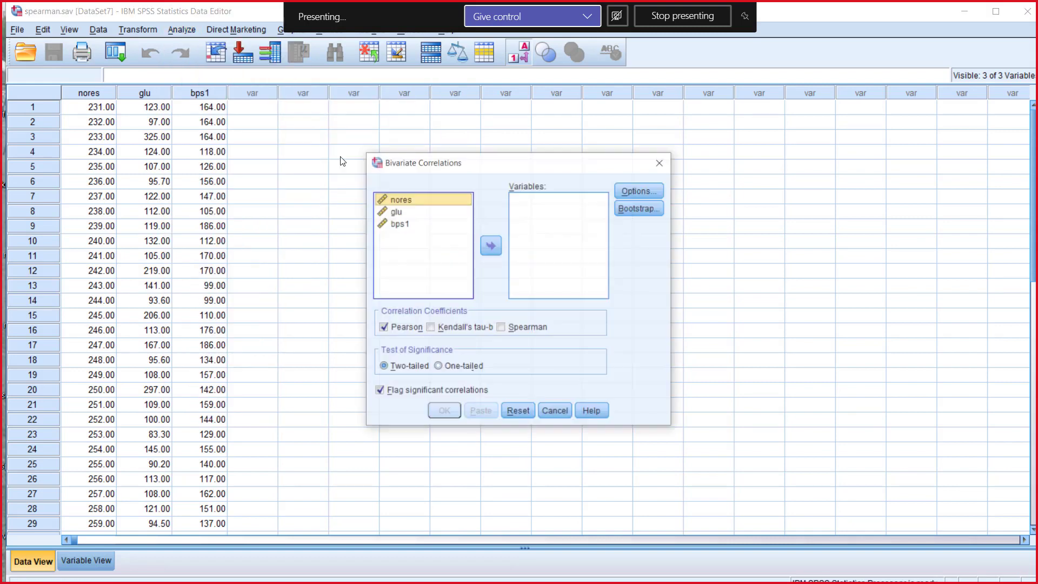
pyautogui.click(395, 213)
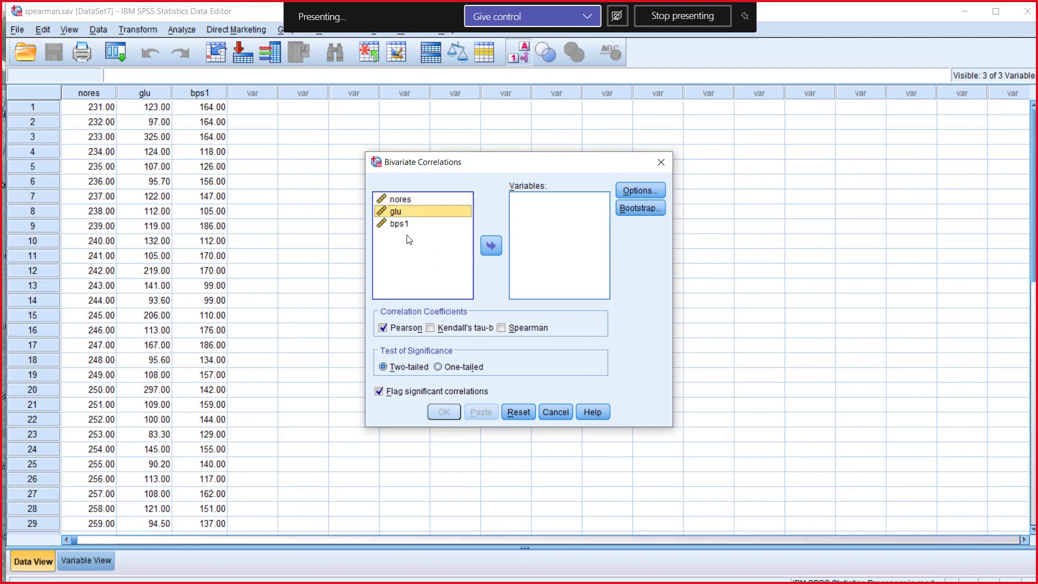
pyautogui.keyDown('shift'); pyautogui.click(400, 226); pyautogui.keyUp('shift')
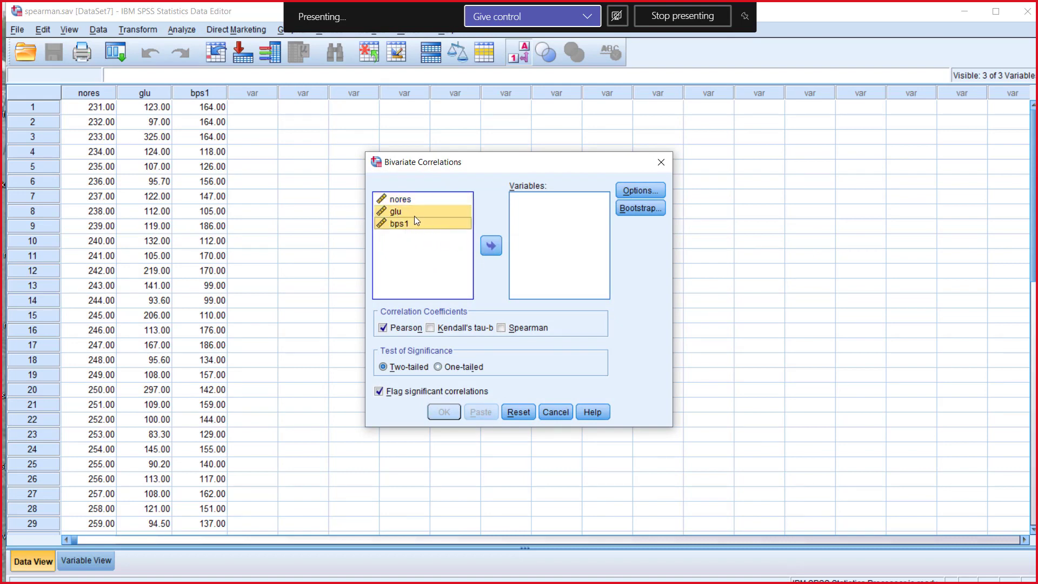
pyautogui.click(493, 246)
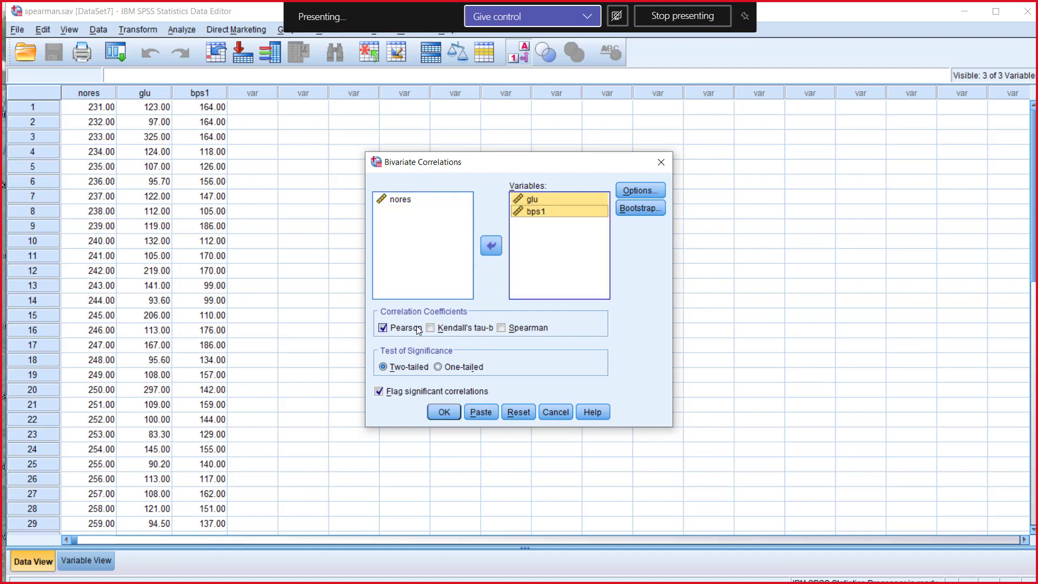
# Step: Replace the Pearson coefficient with Kendall's tau-b and Spearman, and run the correlation
pyautogui.click(417, 328)
pyautogui.click(443, 329)
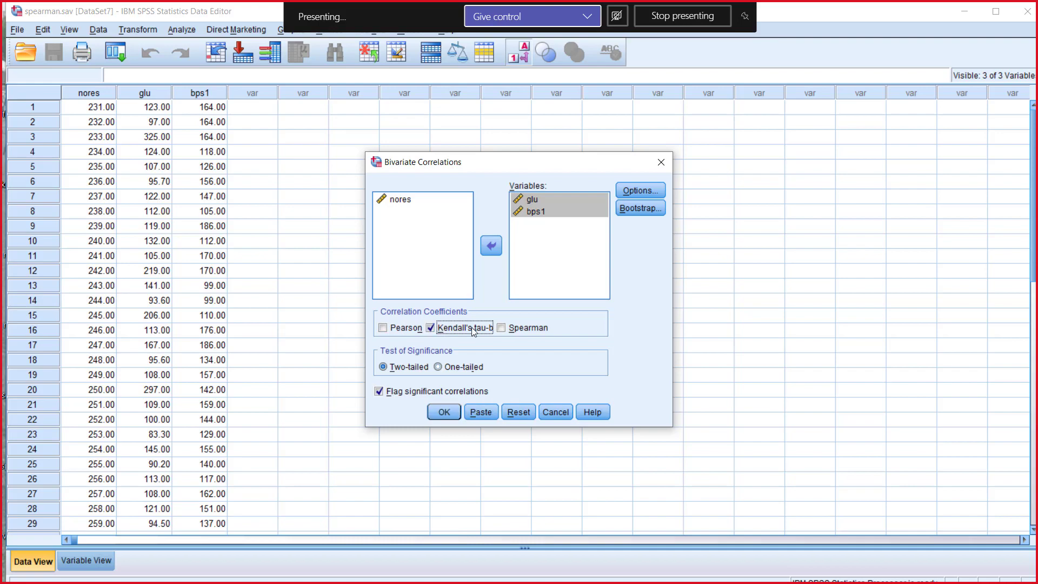
pyautogui.click(502, 328)
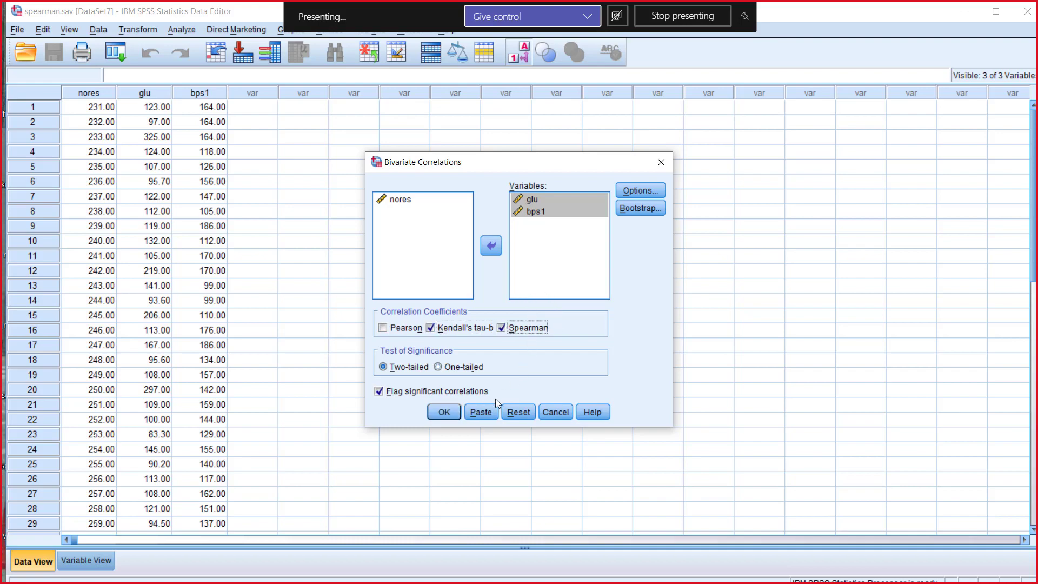
pyautogui.click(456, 410)
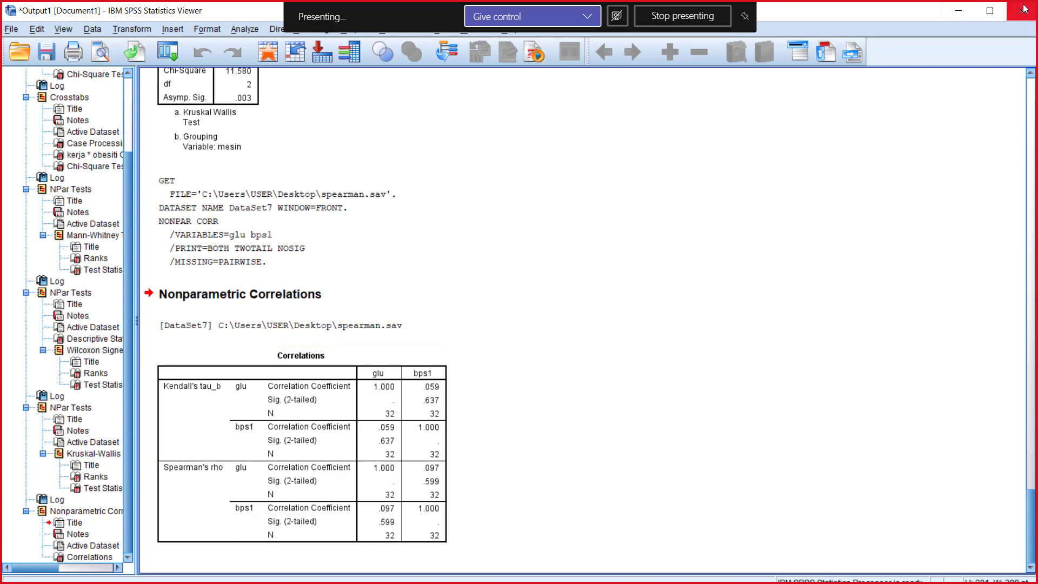
# Step: Minimize the output window and close the spearman.sav, fisherexacttest.sav and sga-pair-nonparametric.sav datasets
pyautogui.click(959, 11)
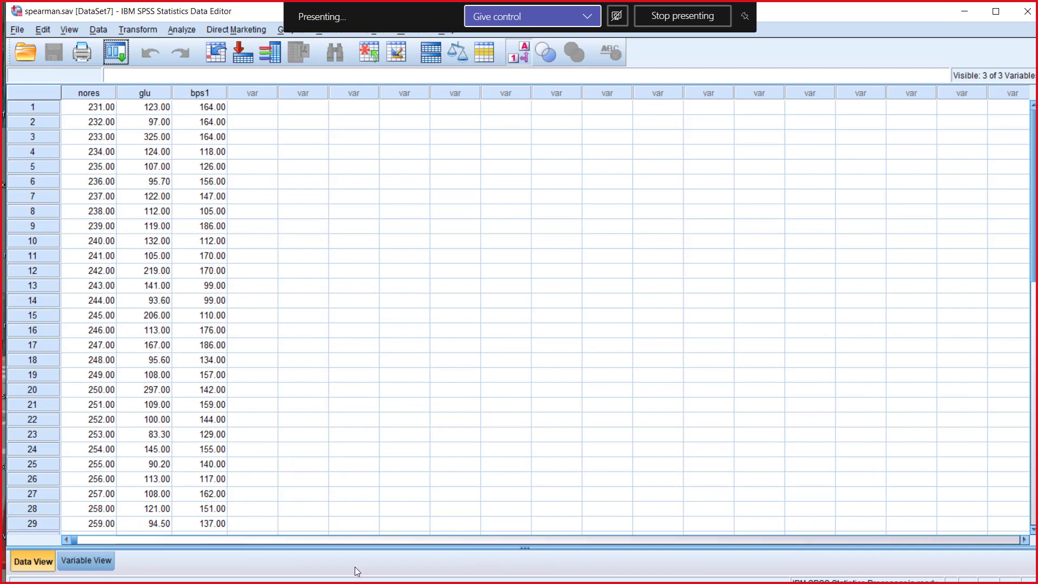
pyautogui.scroll(-4, 301, 472)
pyautogui.scroll(4, 302, 471)
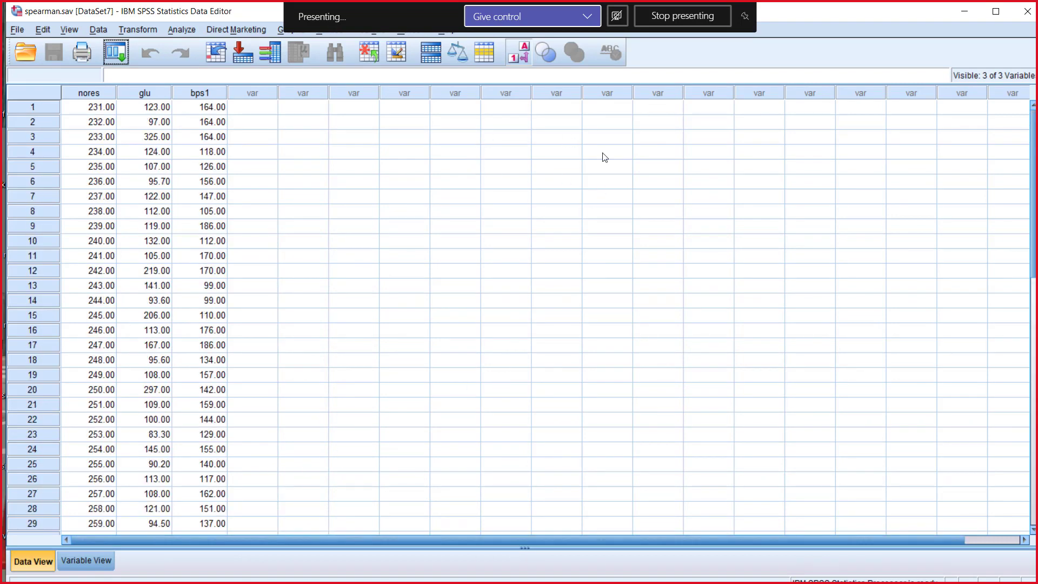
pyautogui.click(1026, 11)
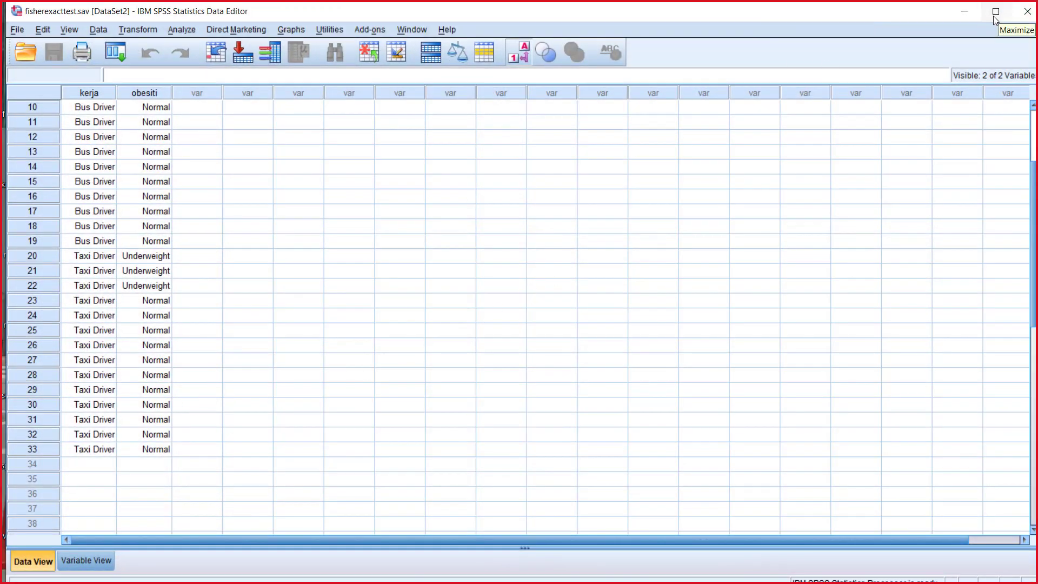
pyautogui.click(1026, 11)
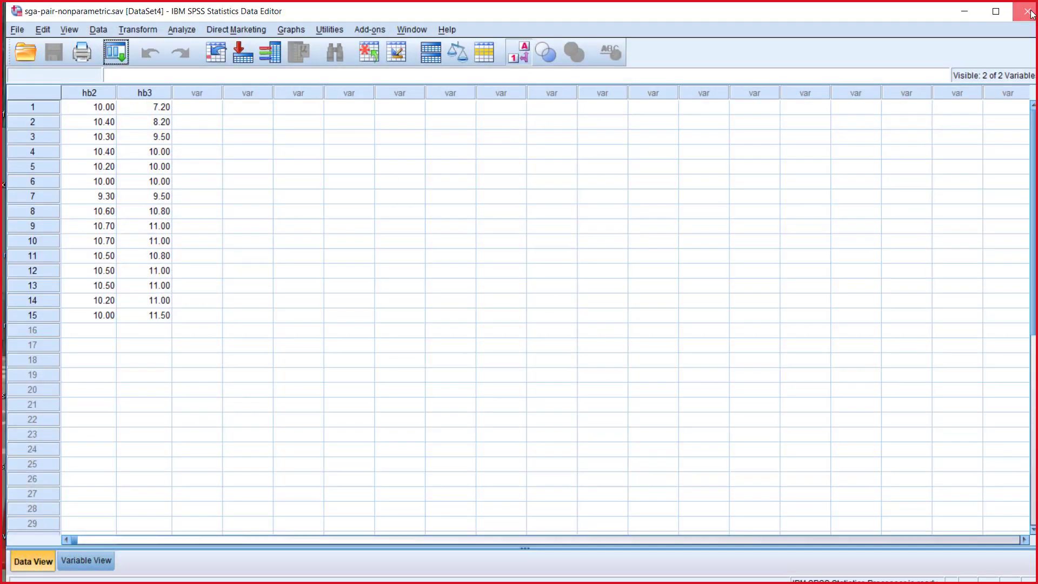
pyautogui.click(1030, 13)
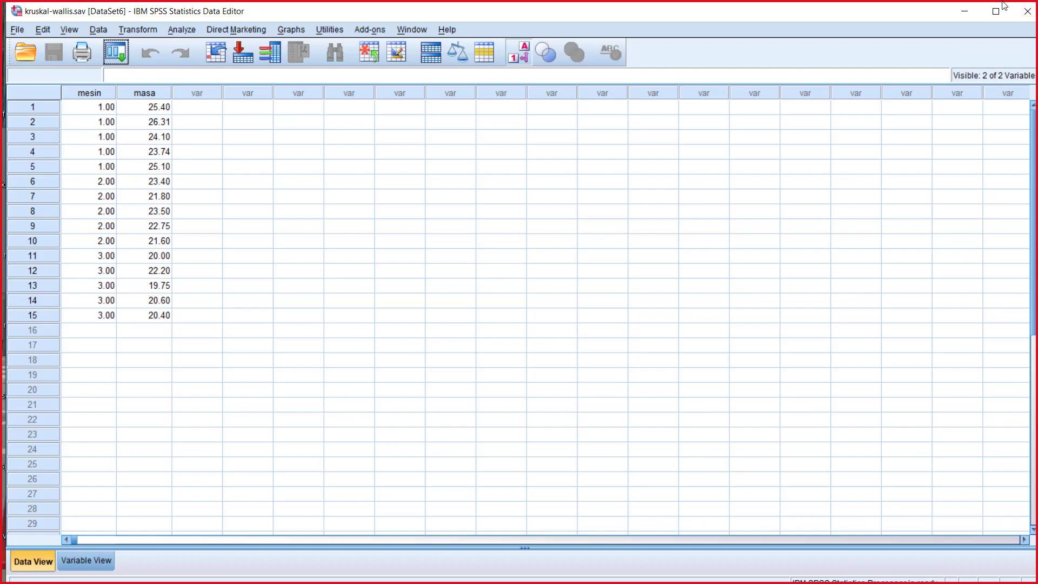
# Step: Close kruskal-wallis.sav as the last dataset and exit SPSS without saving the output
pyautogui.click(1027, 12)
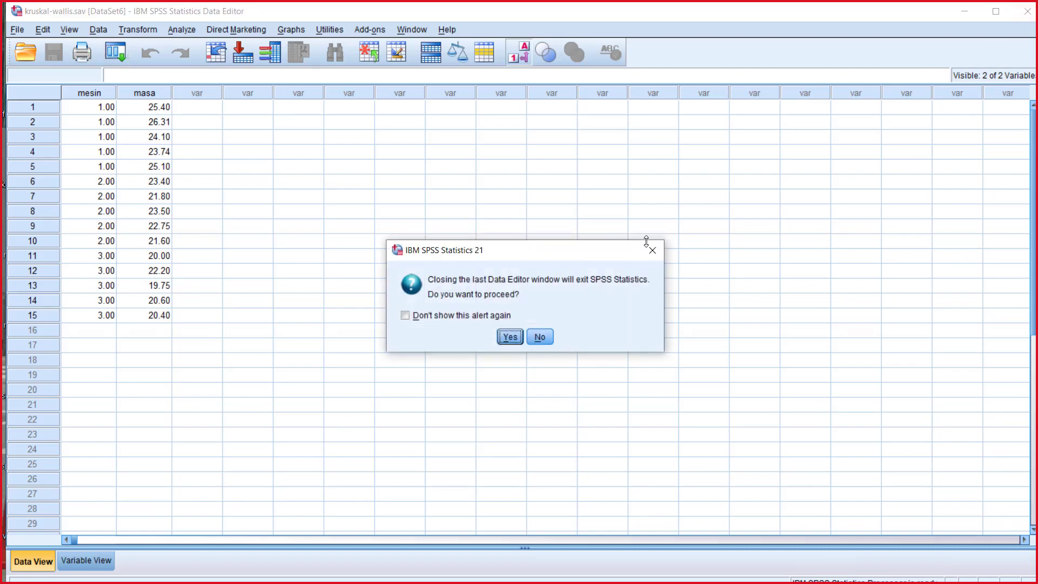
pyautogui.click(506, 342)
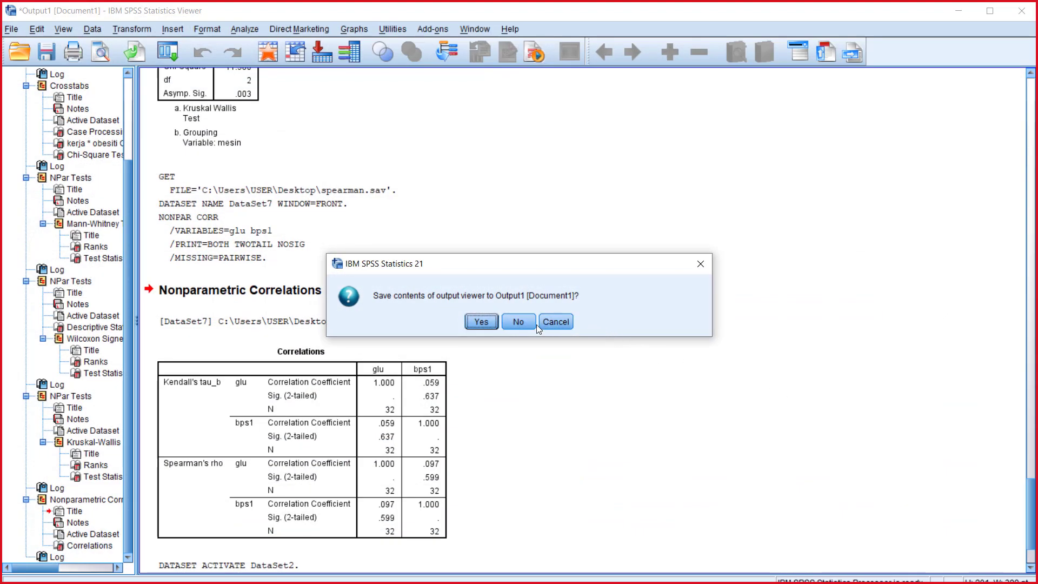
pyautogui.click(517, 321)
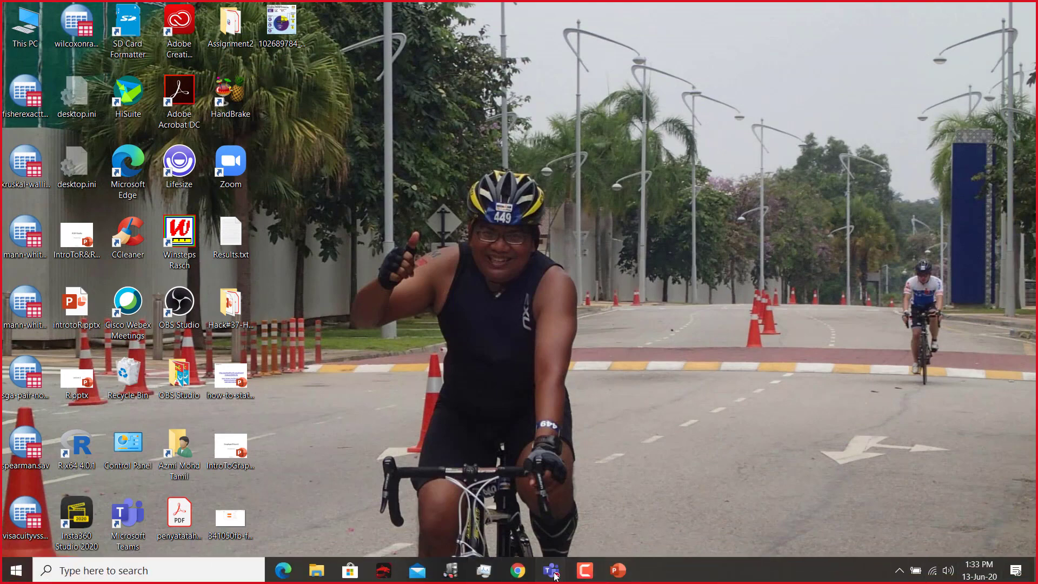
# Step: Switch to the Microsoft Teams meeting and stop sharing the screen
pyautogui.moveTo(554, 576)
pyautogui.click(630, 512)
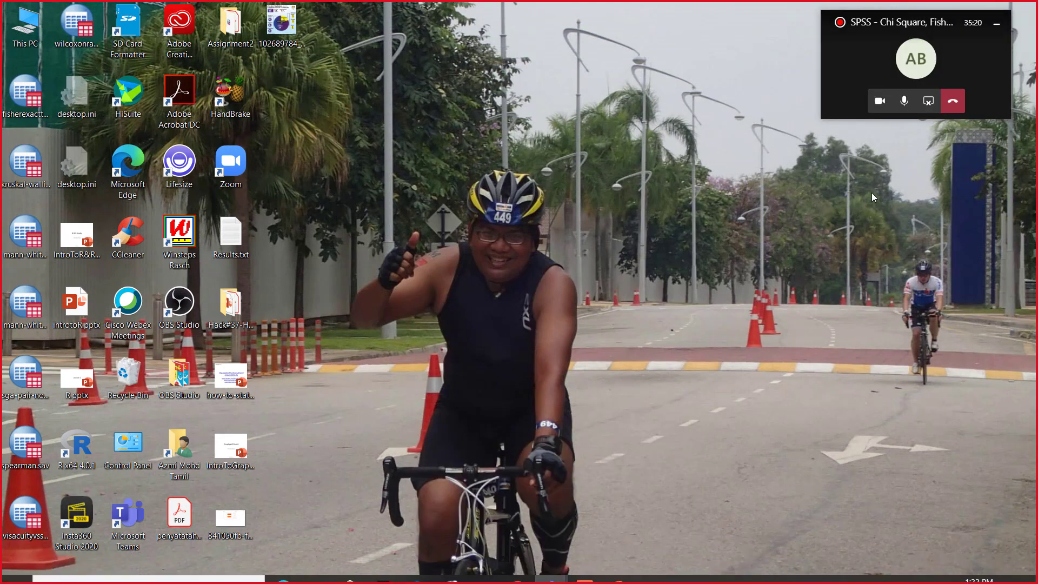
pyautogui.click(928, 101)
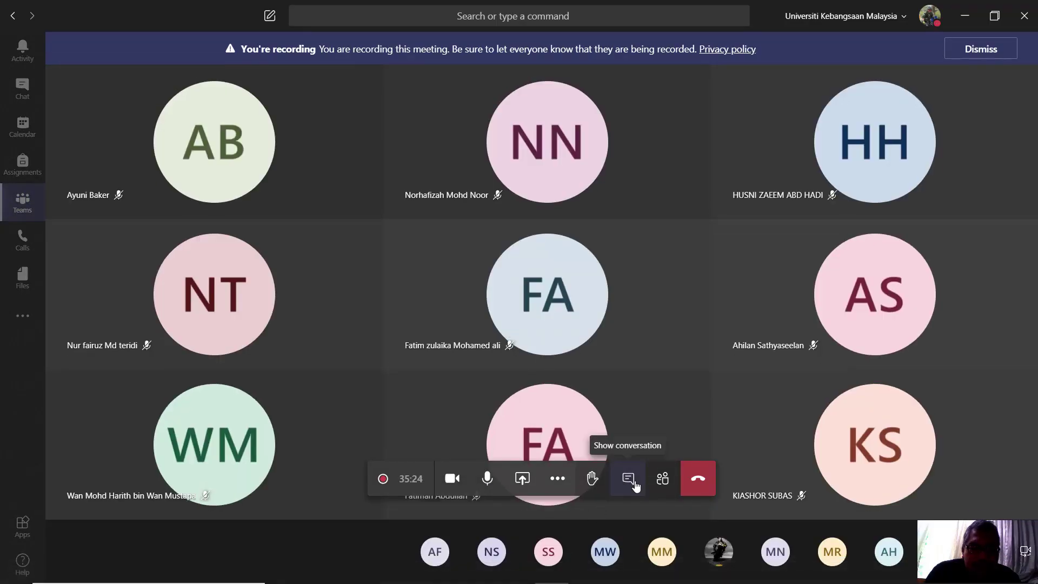
# Step: Open the meeting chat and begin a reply with "chi square" and "fisher" on separate lines
pyautogui.click(632, 484)
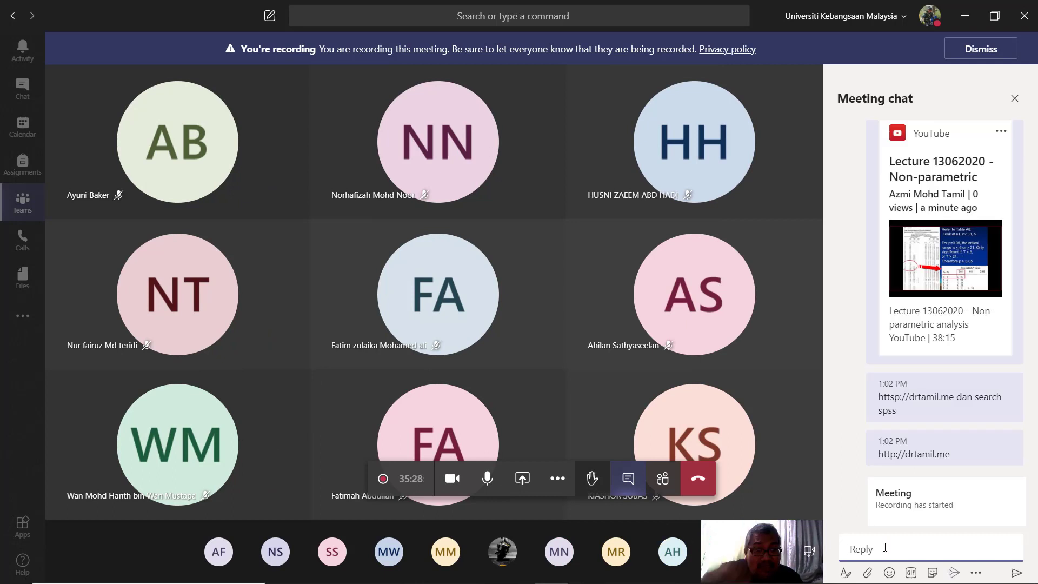
pyautogui.write('c')
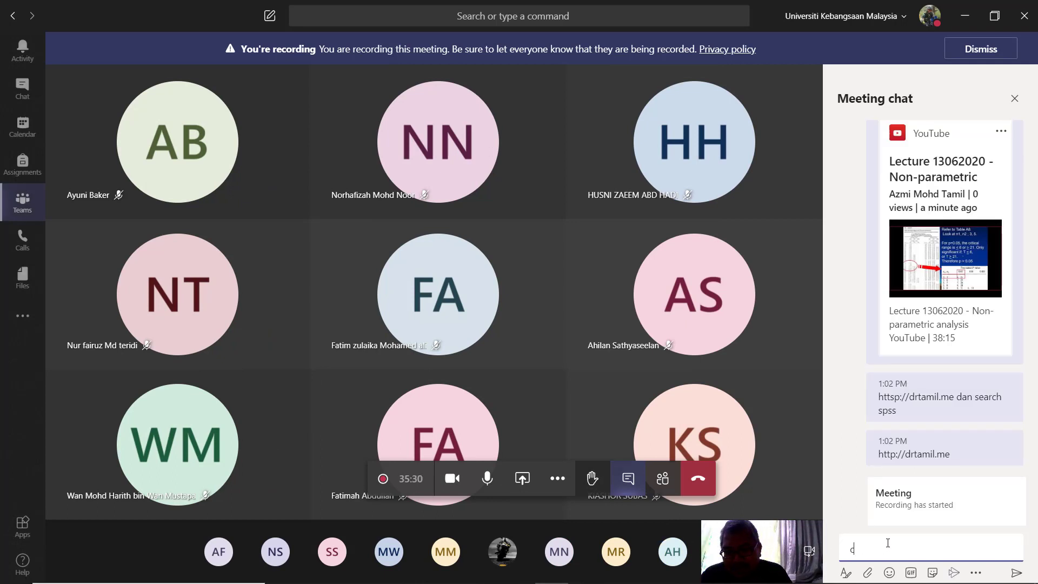
pyautogui.write('hi s')
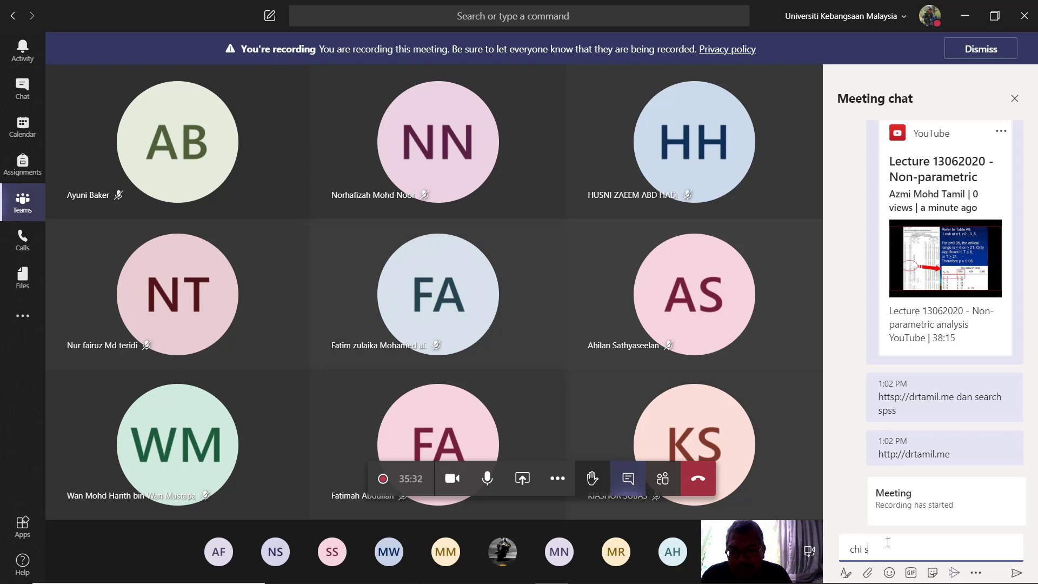
pyautogui.write('quare')
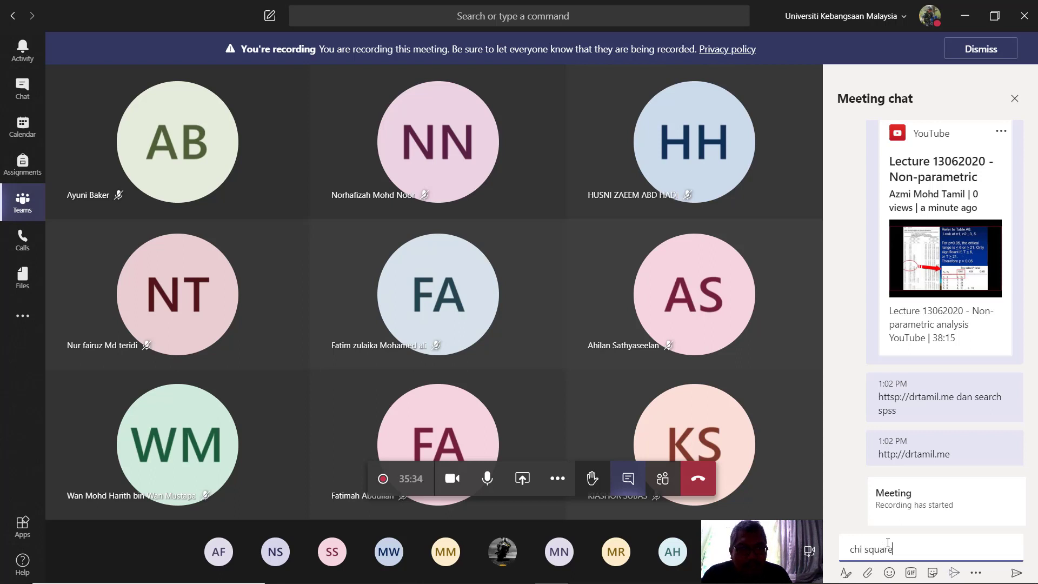
pyautogui.hotkey('shift', 'Return')
pyautogui.write('fis')
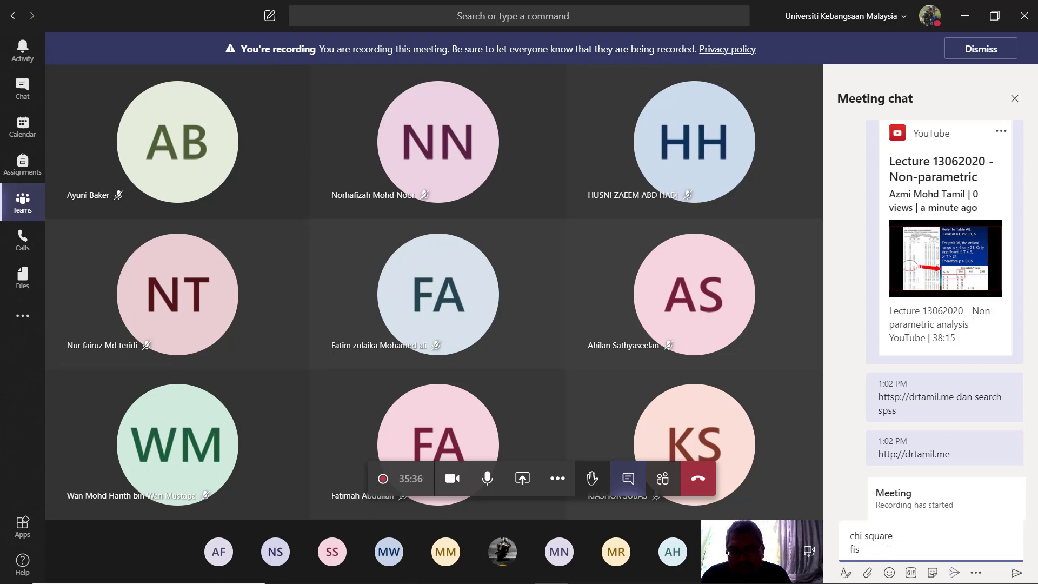
pyautogui.write('her')
pyautogui.hotkey('shift', 'Return')
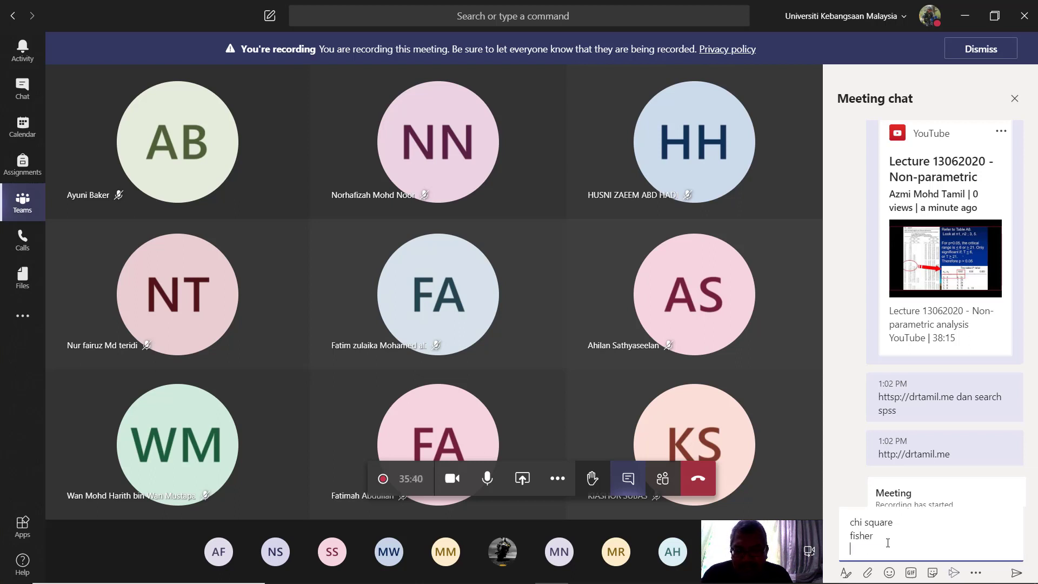
# Step: Add "mann whitney" and "wilcoxon sign" as further lines of the chat reply
pyautogui.write('mann')
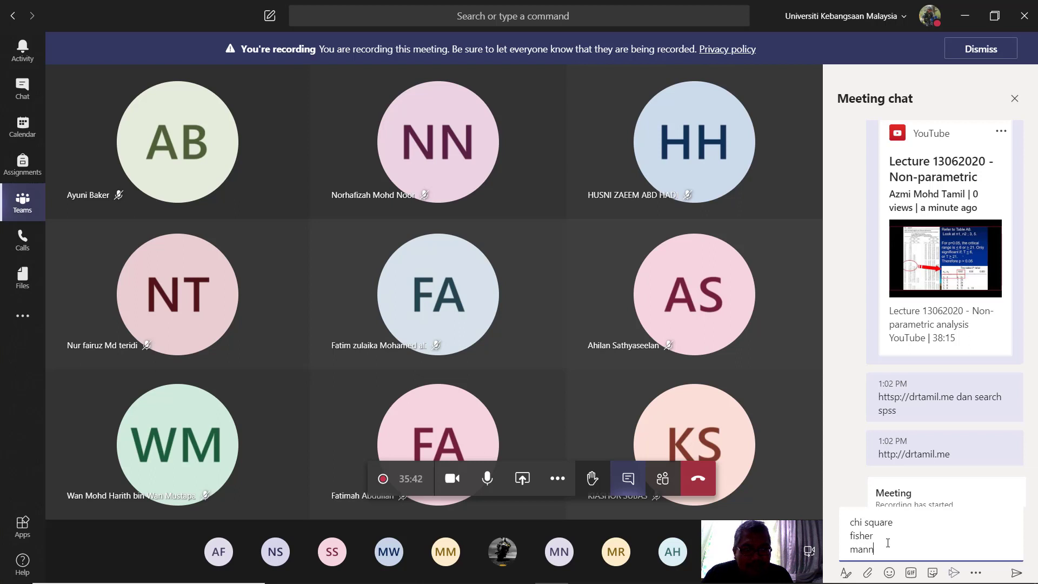
pyautogui.write(' wh')
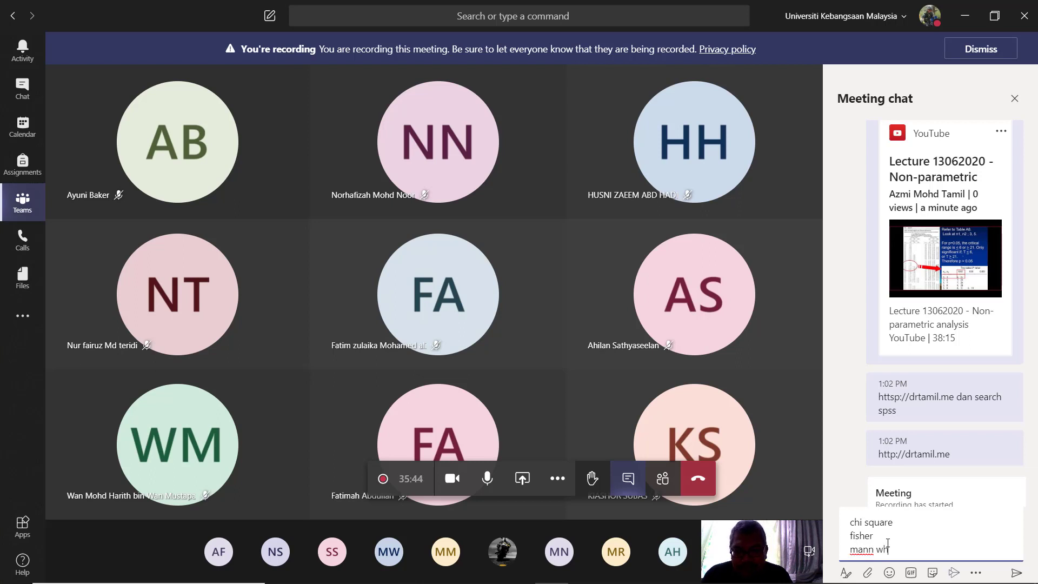
pyautogui.write('itney')
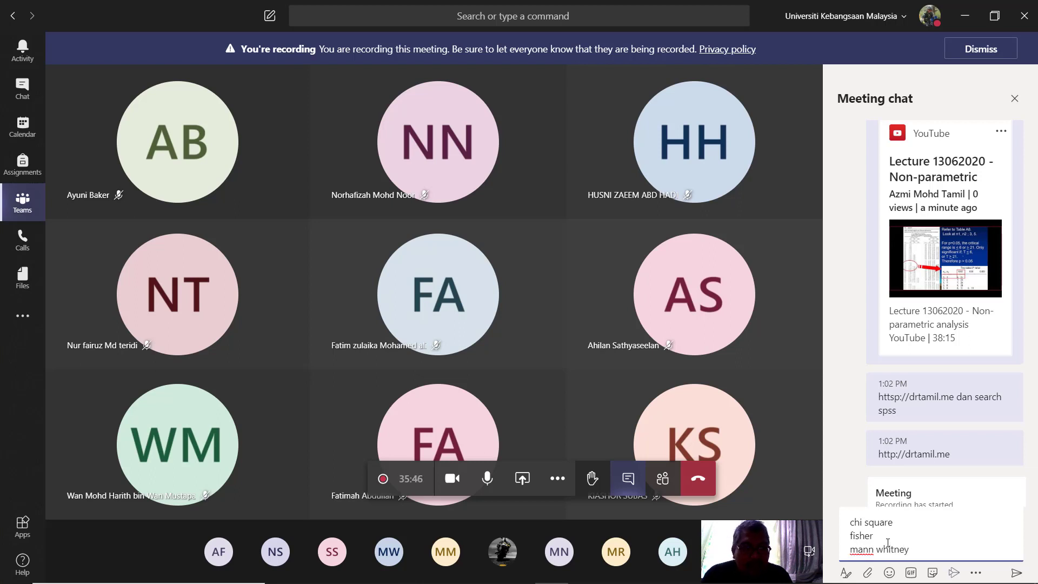
pyautogui.hotkey('shift', 'Return')
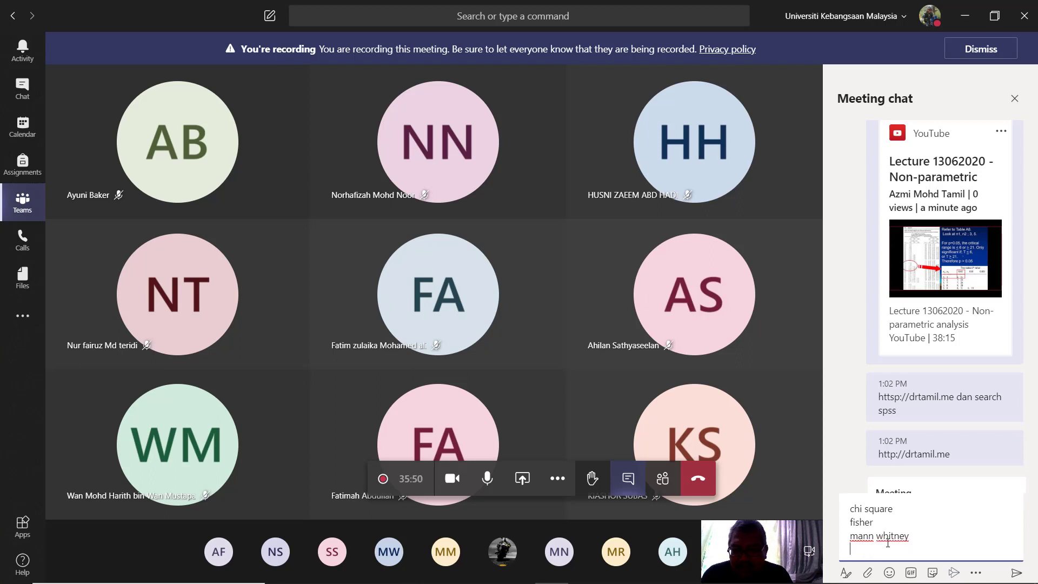
pyautogui.write('wilcoxon sign')
pyautogui.hotkey('shift', 'Return')
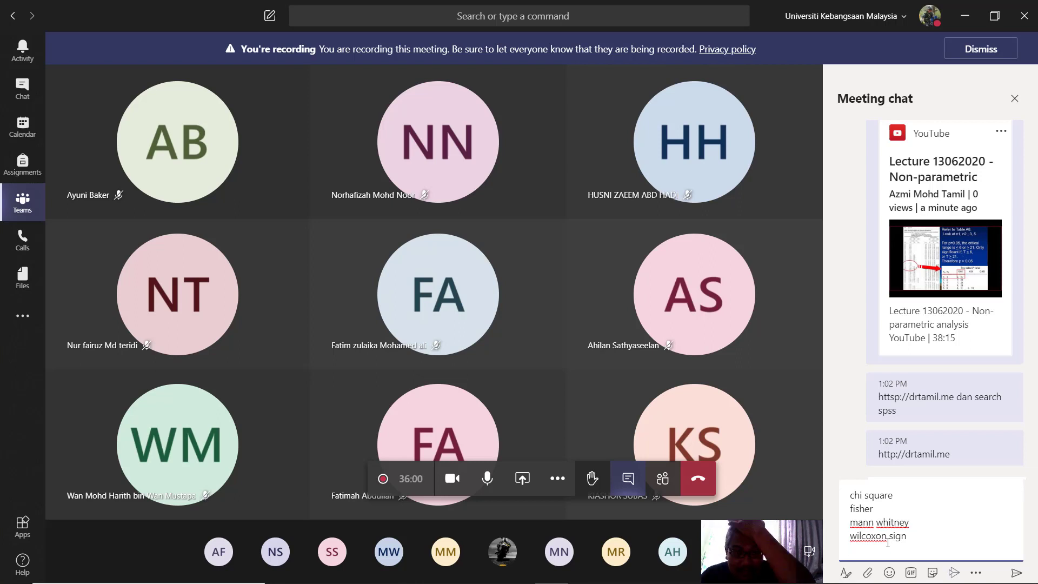
# Step: Complete the list of tests with "kruskal" and "spearman" and send the message
pyautogui.write('kruskal')
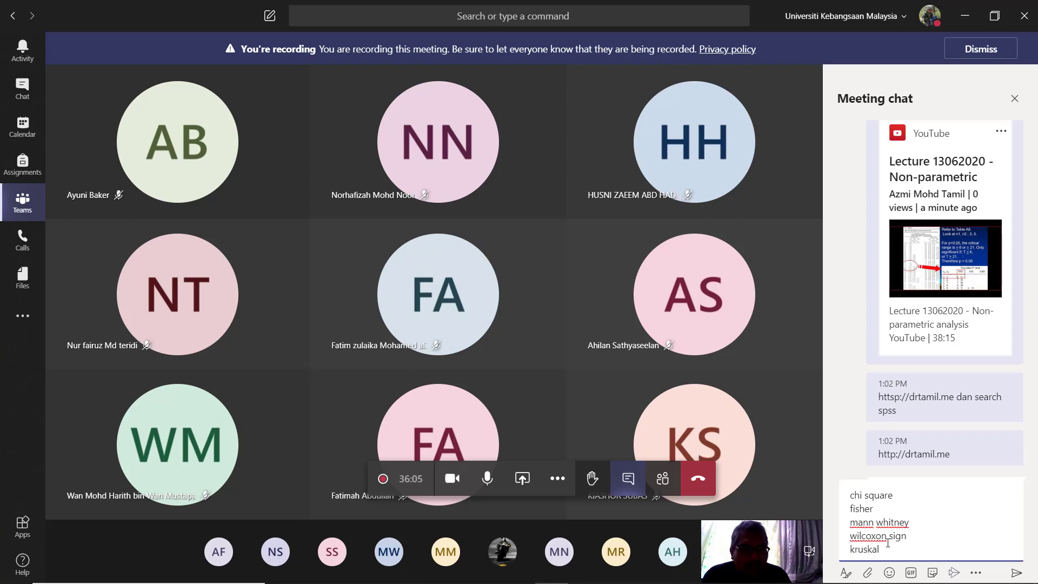
pyautogui.hotkey('shift', 'Return')
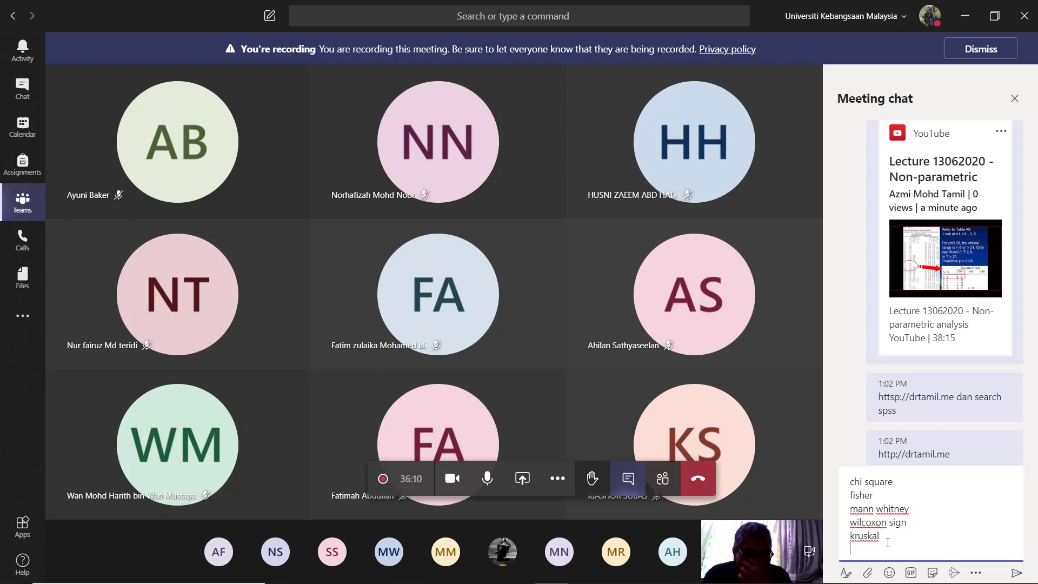
pyautogui.write('spear')
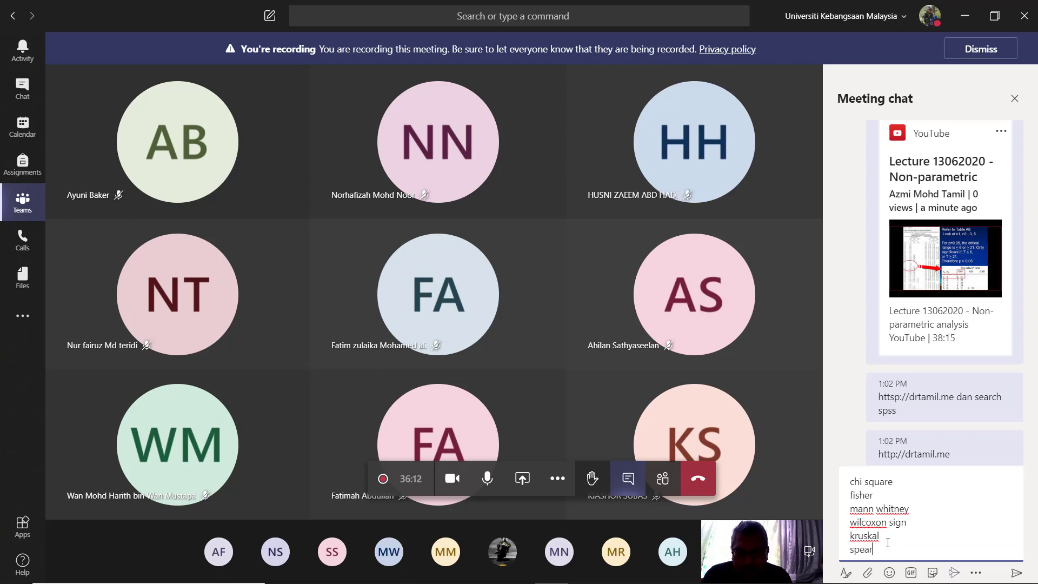
pyautogui.write('man')
pyautogui.press('Return')
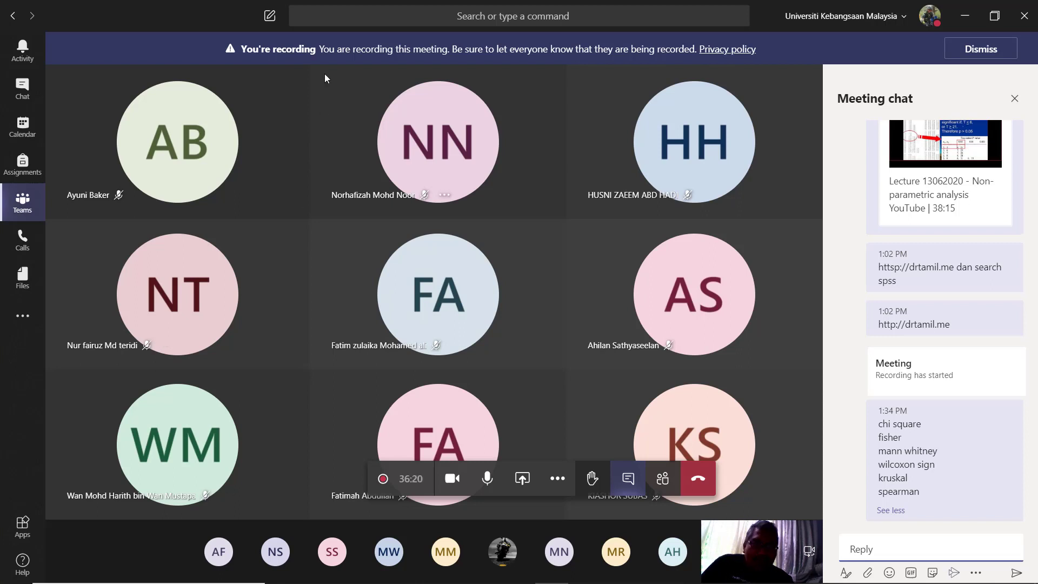
# Step: Dismiss the recording notice and open the participant's new reply from its desktop notification
pyautogui.click(956, 48)
pyautogui.click(964, 16)
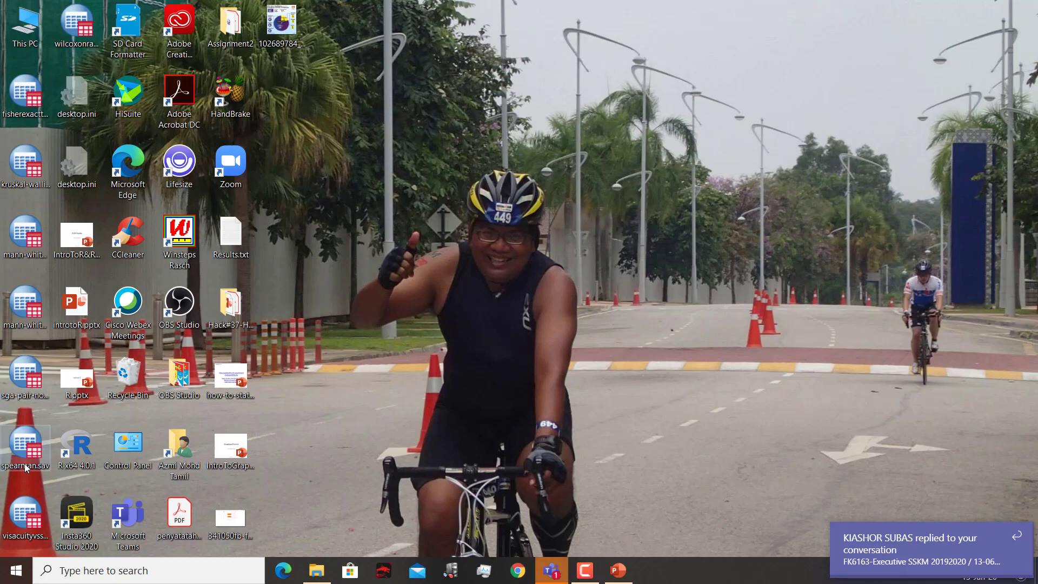
pyautogui.click(913, 540)
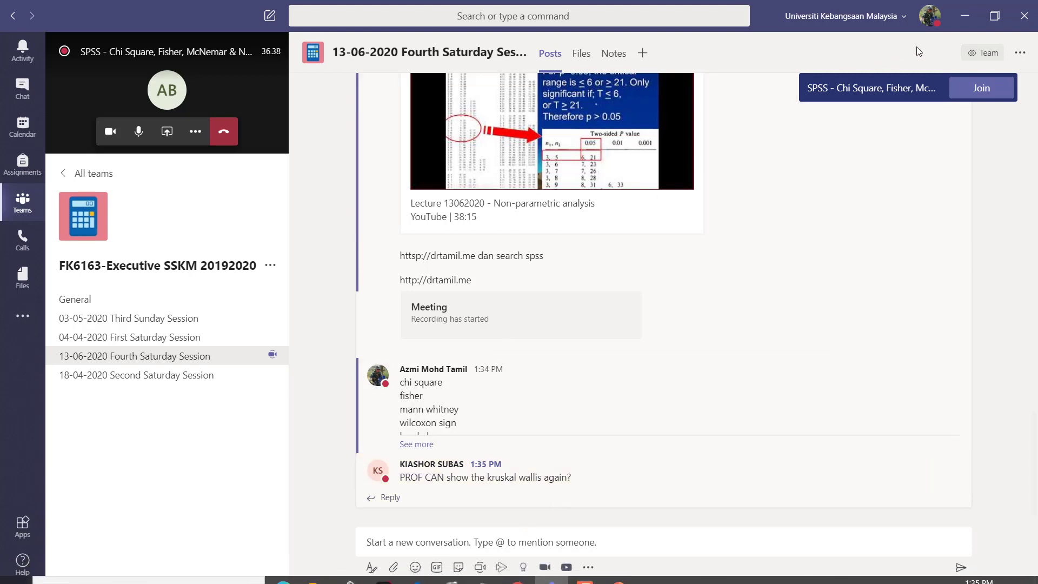
# Step: Open kruskal-wallis.sav in SPSS and switch back to the Teams window
pyautogui.click(964, 19)
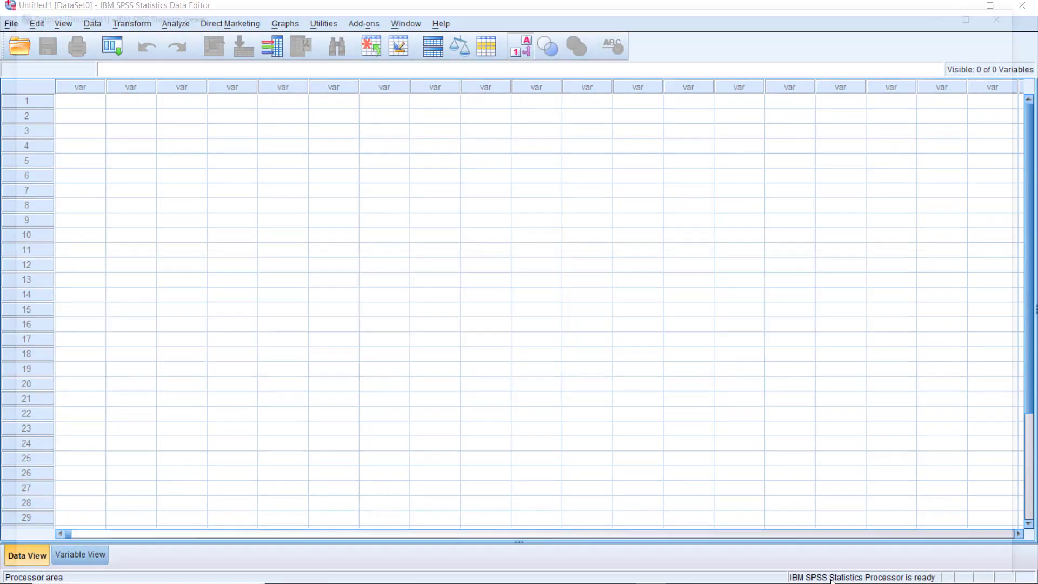
pyautogui.hotkey('alt', 'Tab')
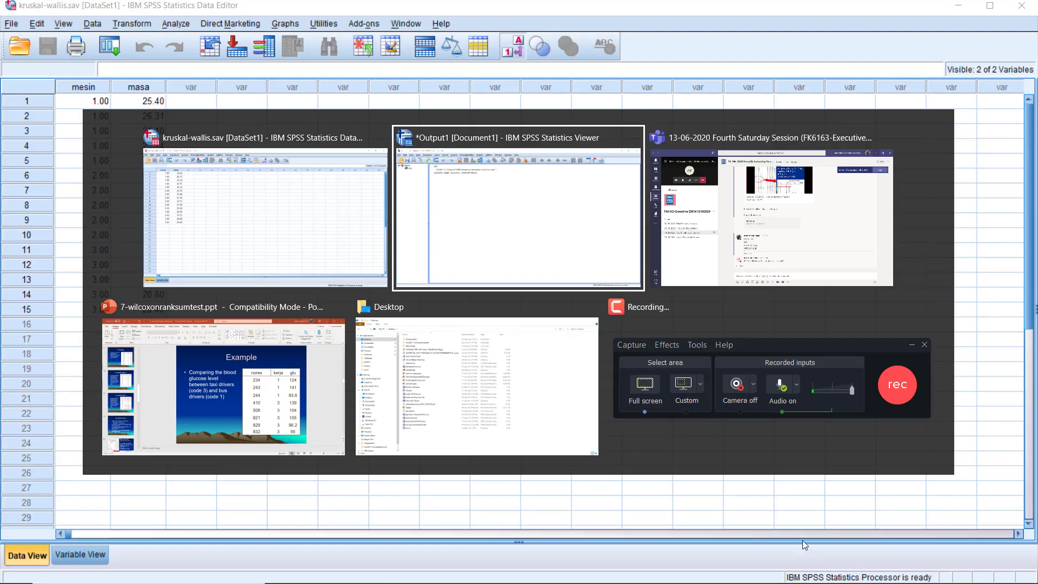
pyautogui.hotkey('alt', 'Tab')
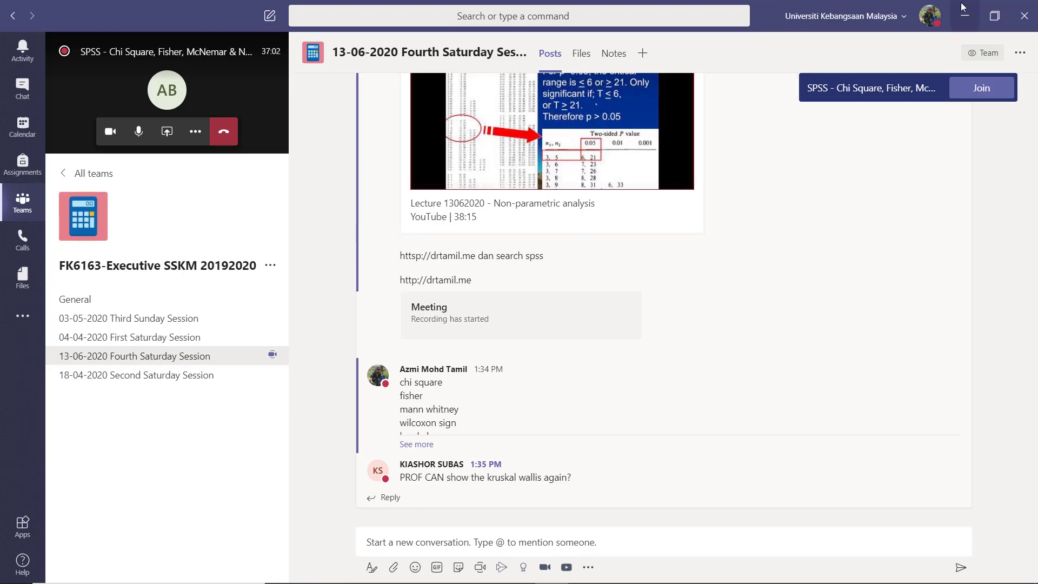
# Step: Minimize the Teams window, the kruskal-wallis.sav data window and the SPSS output window
pyautogui.click(965, 17)
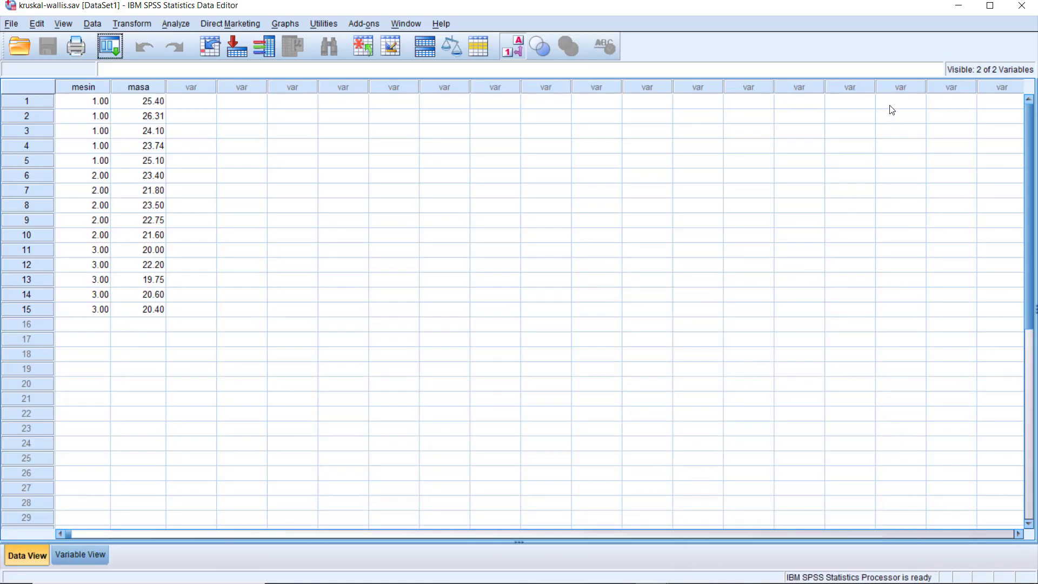
pyautogui.click(959, 8)
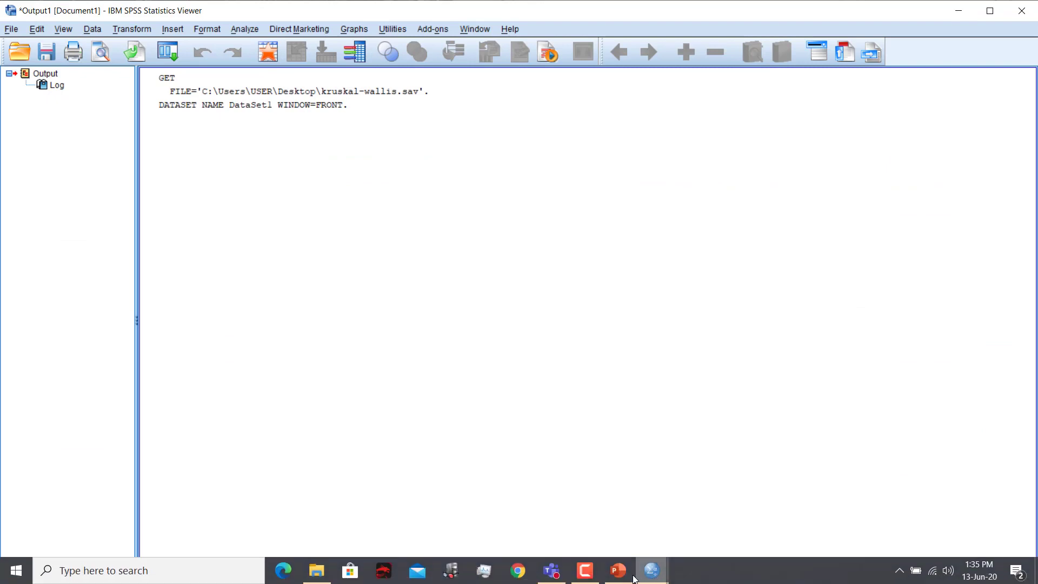
pyautogui.moveTo(552, 578)
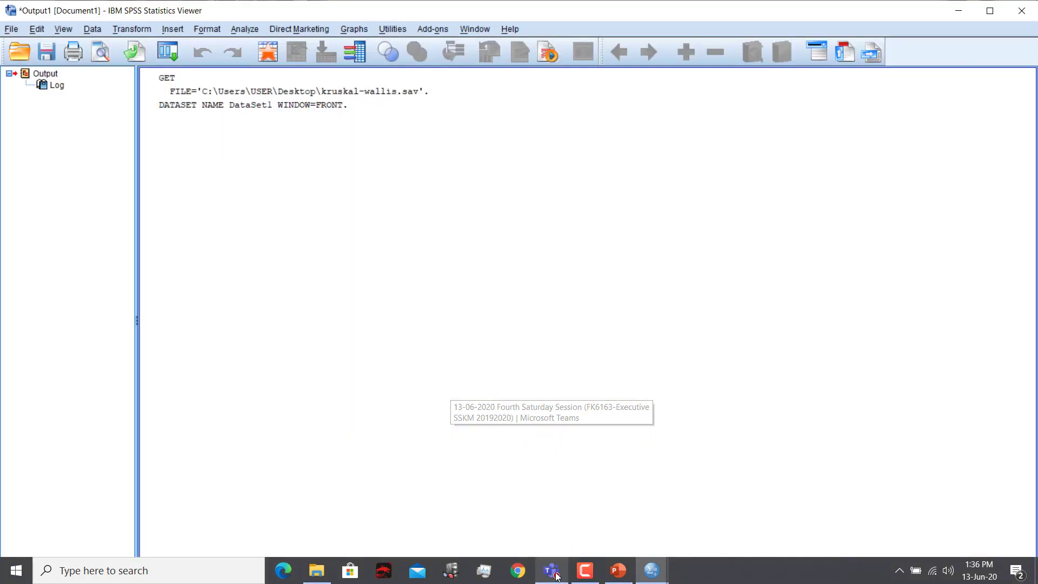
pyautogui.click(555, 571)
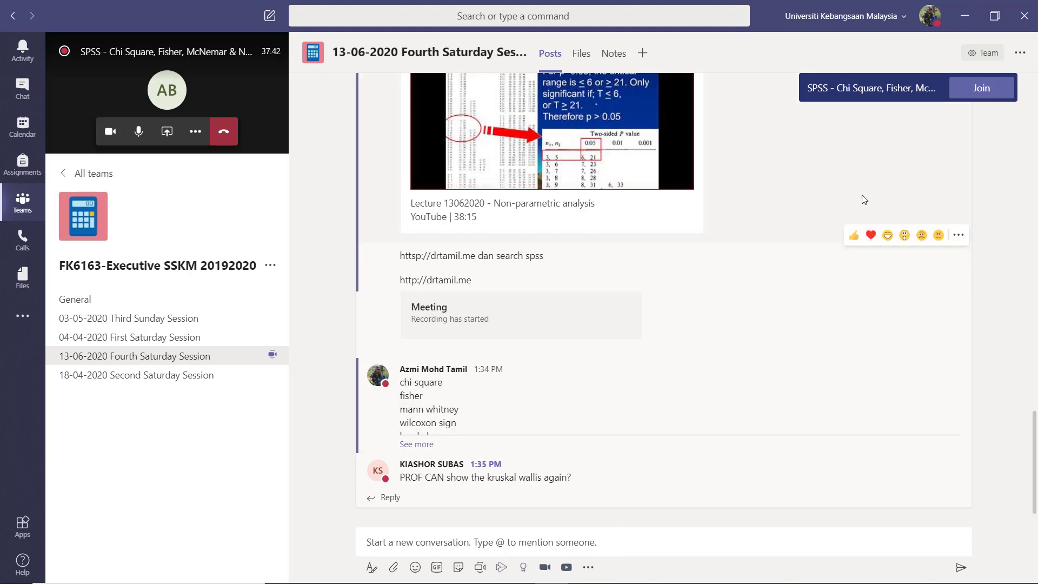
pyautogui.click(957, 17)
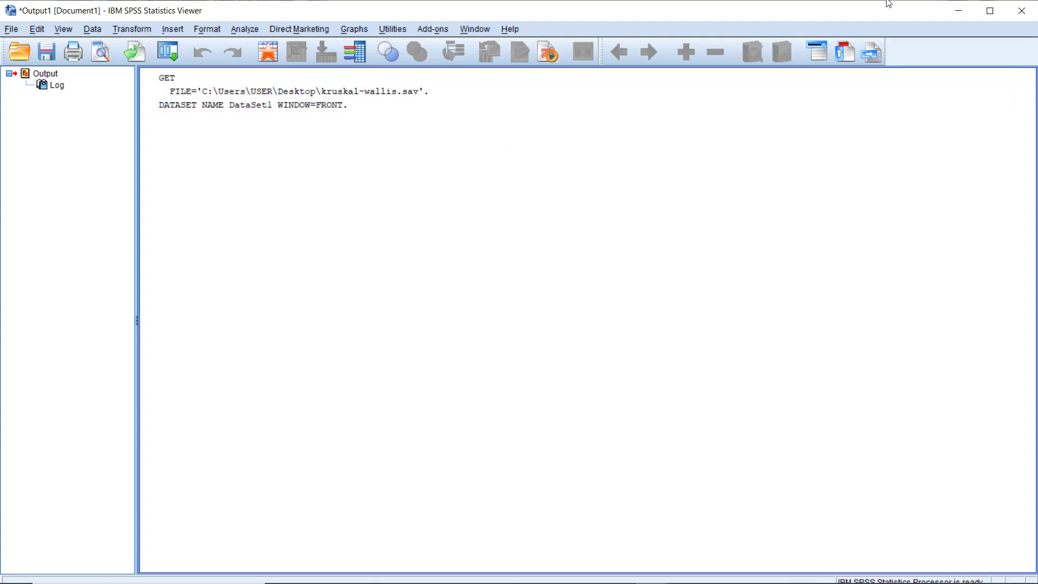
pyautogui.click(957, 11)
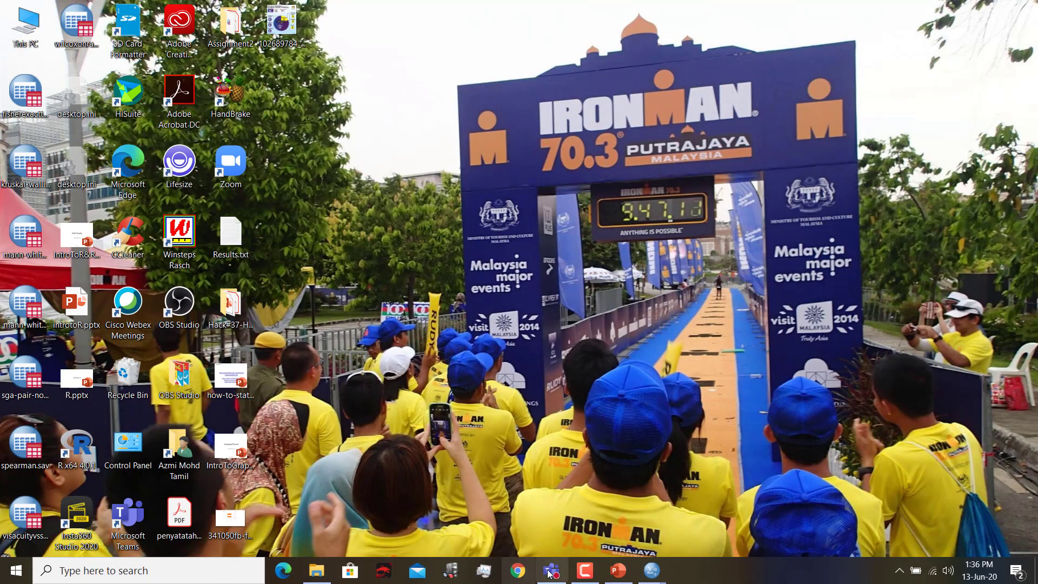
pyautogui.moveTo(651, 571)
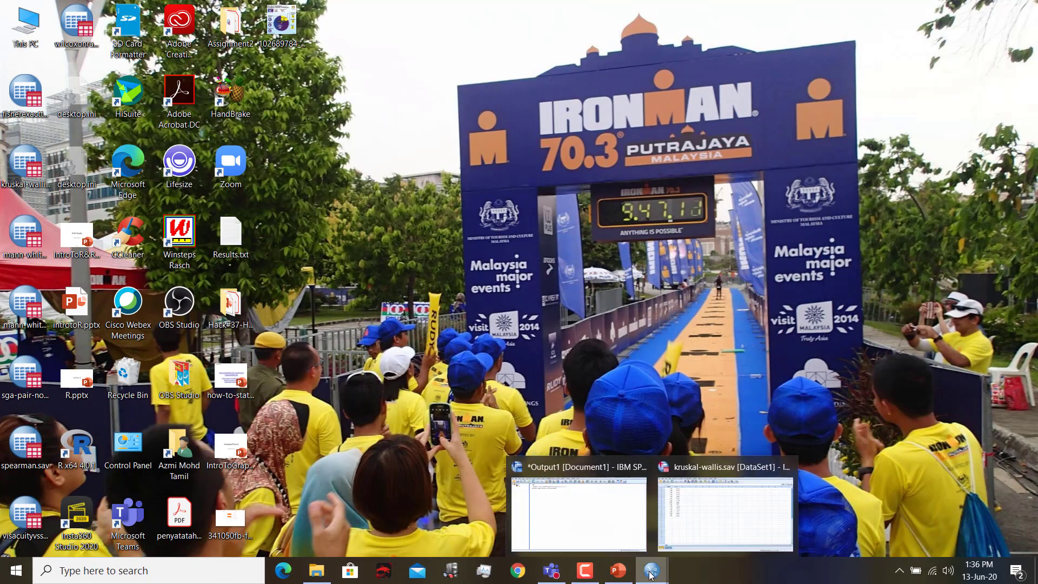
pyautogui.click(679, 530)
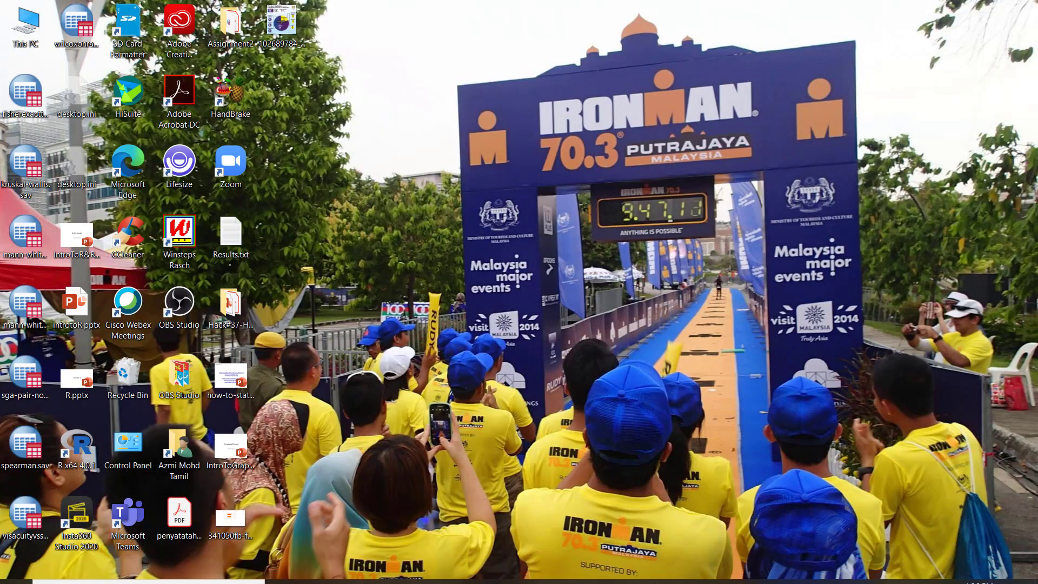
# Step: Return to the ongoing SPSS meeting in Teams through the 13-06-2020 Fourth Saturday Session channel of FK6163-Executive SSKM 20192020
pyautogui.click(551, 571)
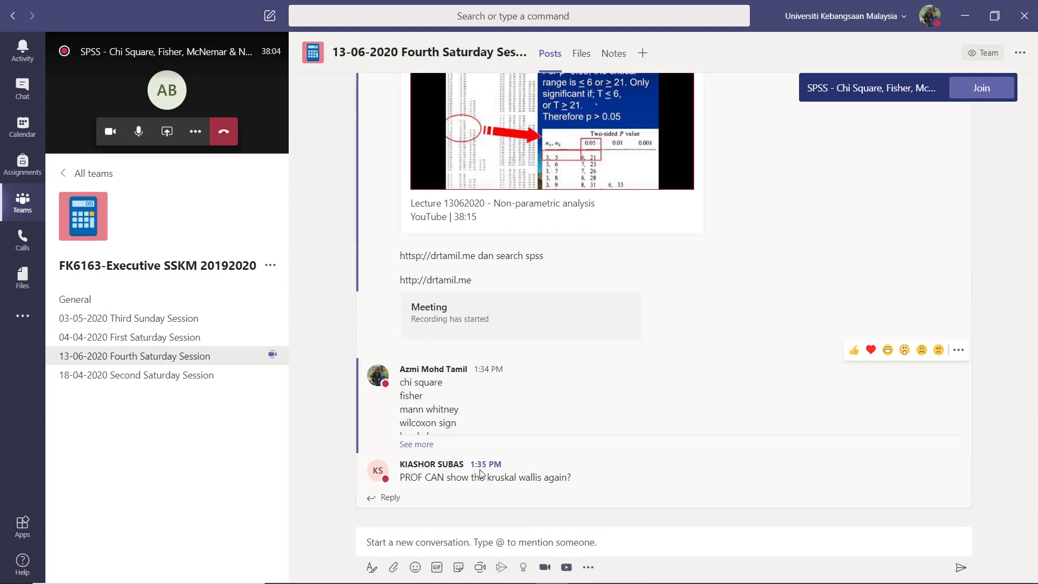
pyautogui.click(27, 203)
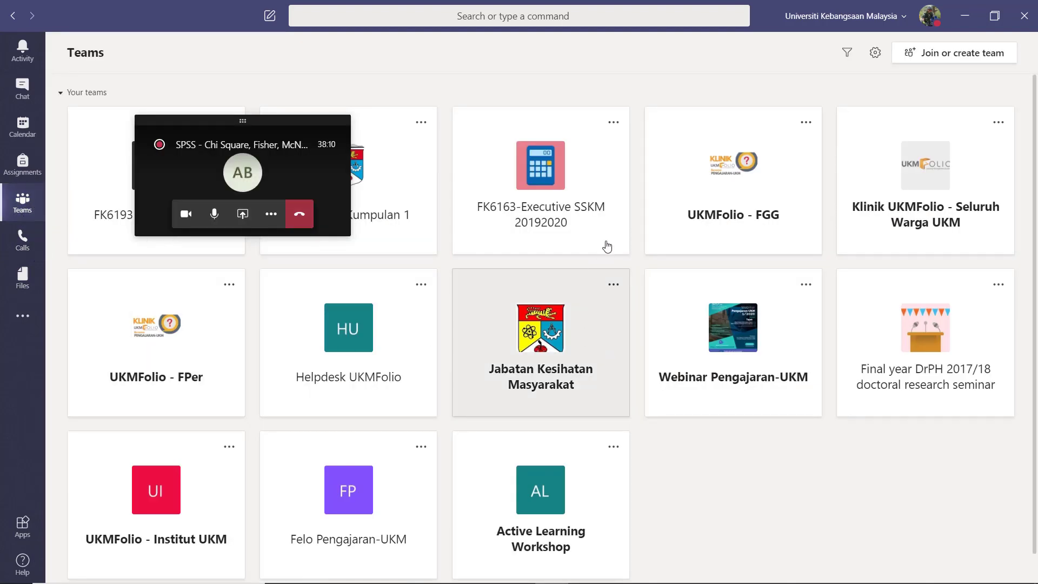
pyautogui.click(570, 192)
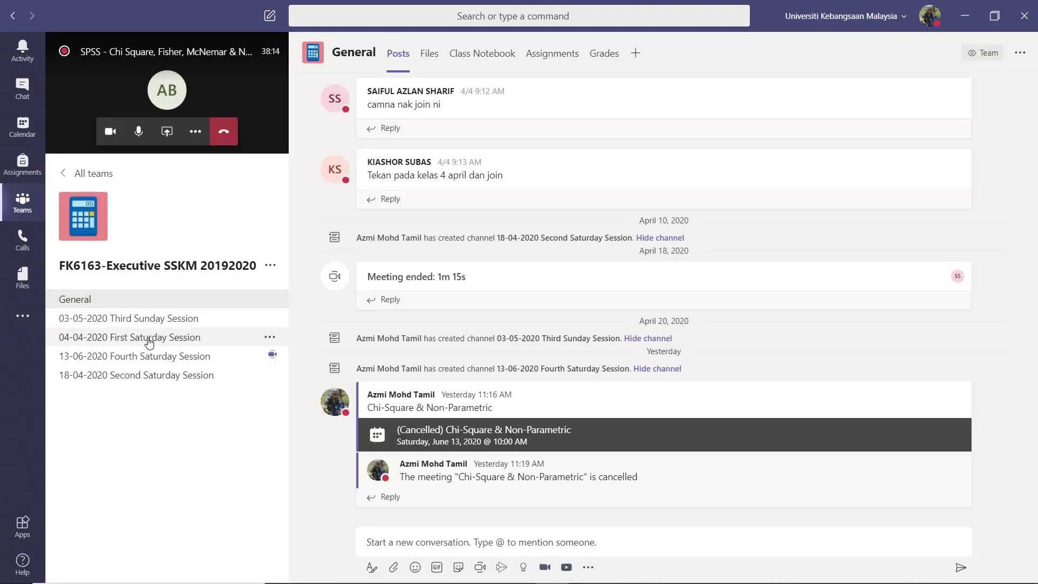
pyautogui.click(147, 357)
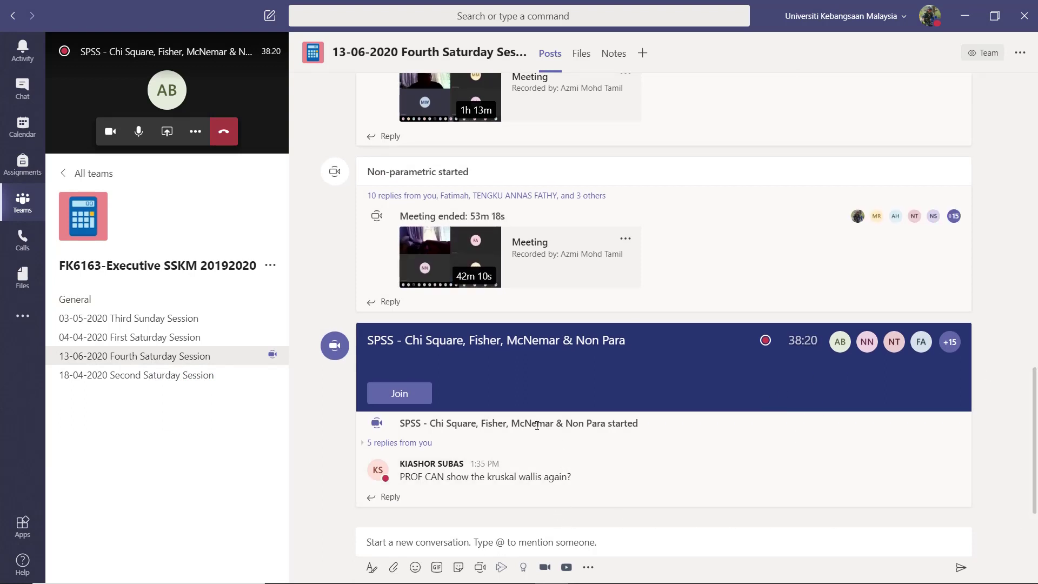
pyautogui.click(434, 398)
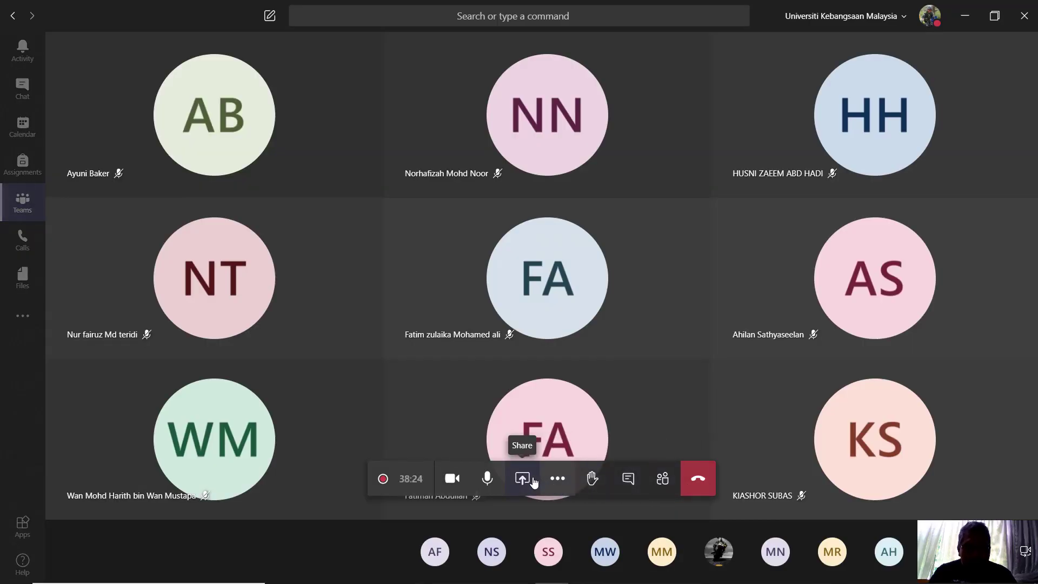
# Step: Share the whole desktop, Screen #1, in the meeting
pyautogui.click(520, 478)
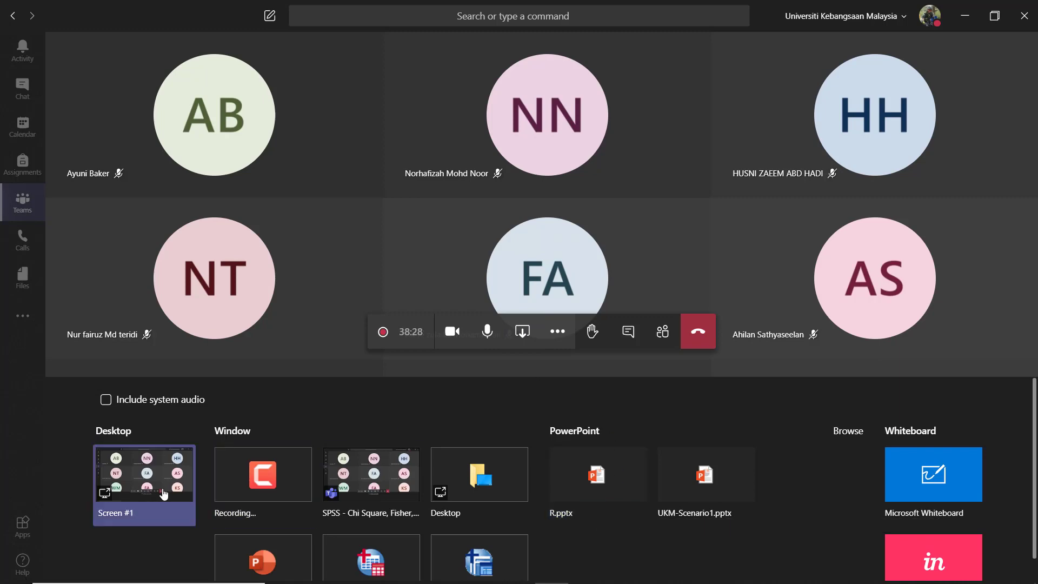
pyautogui.click(160, 468)
pyautogui.moveTo(651, 562)
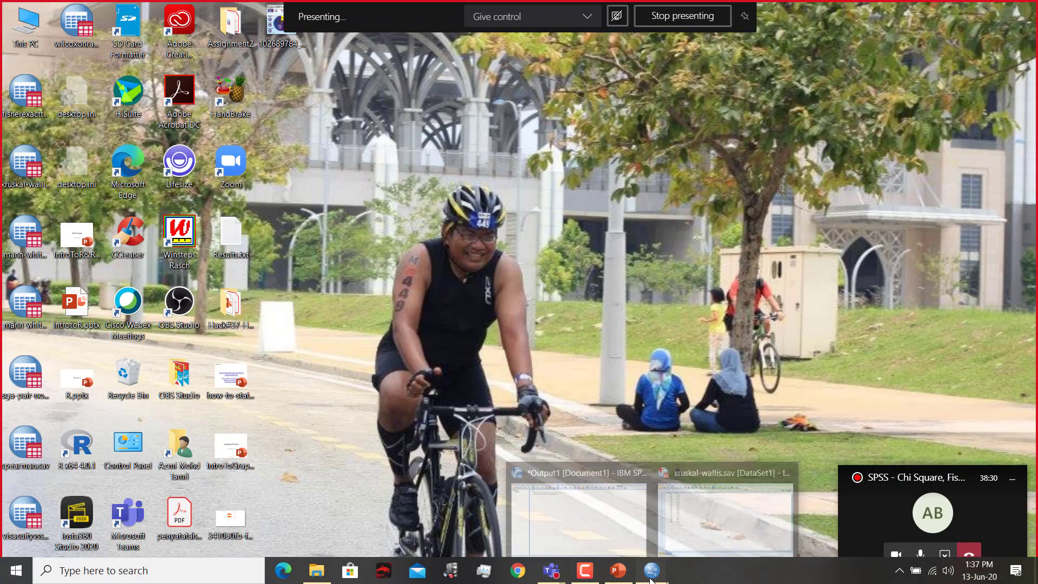
# Step: Bring up the kruskal-wallis.sav data and open the legacy nonparametric test for K Independent Samples
pyautogui.click(725, 514)
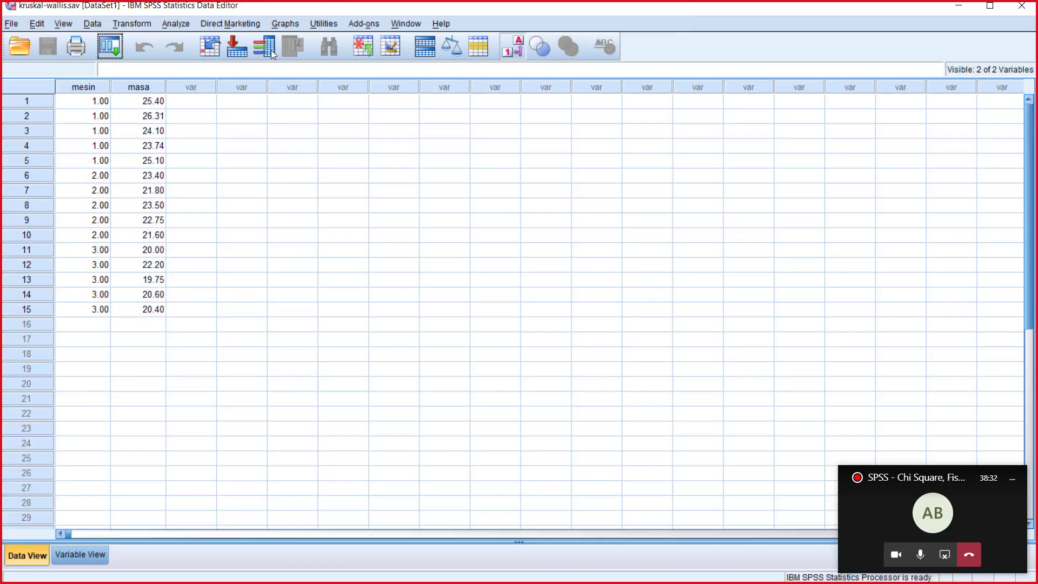
pyautogui.click(184, 24)
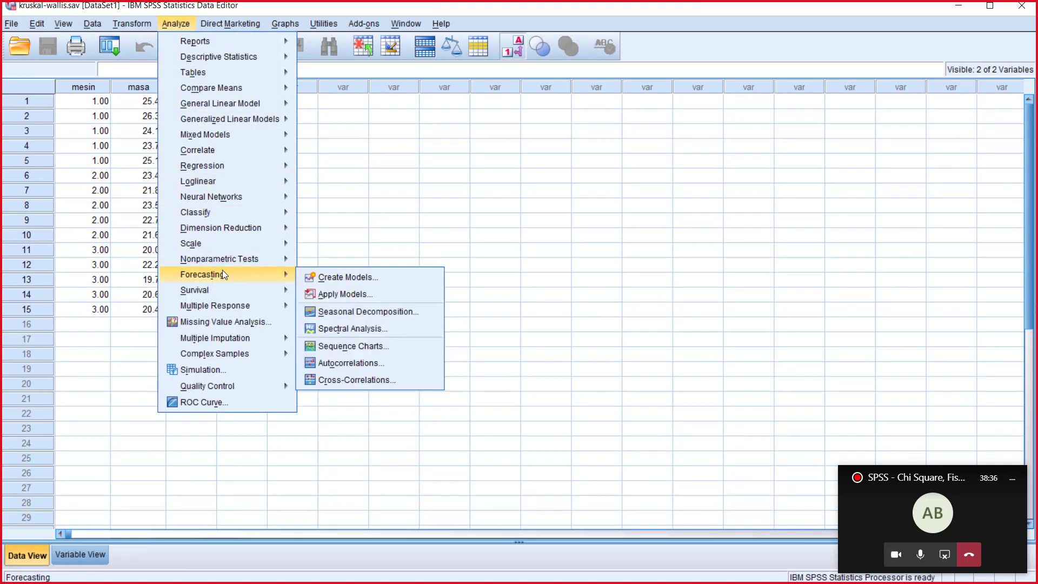
pyautogui.moveTo(232, 261)
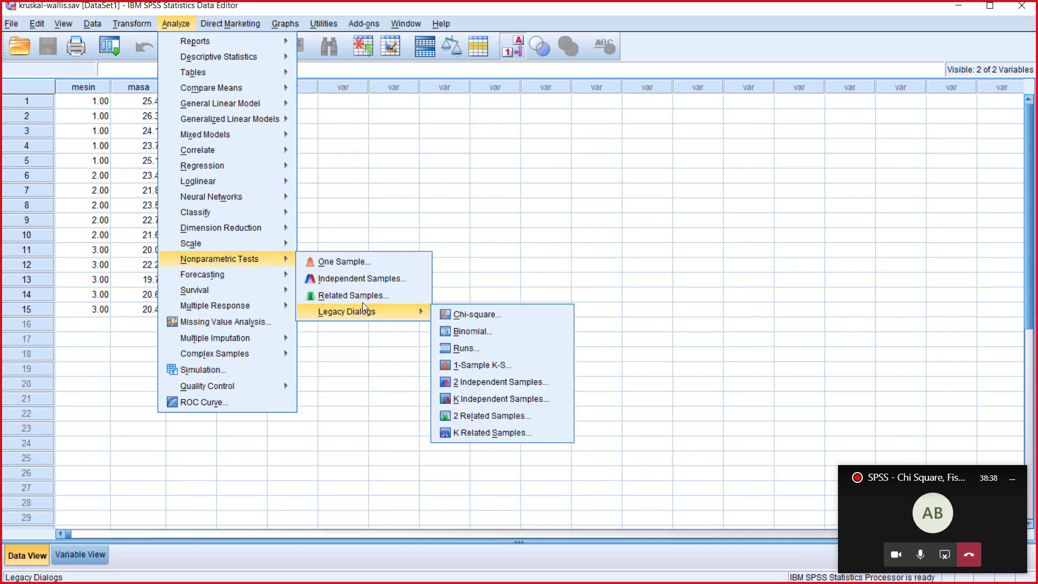
pyautogui.moveTo(364, 316)
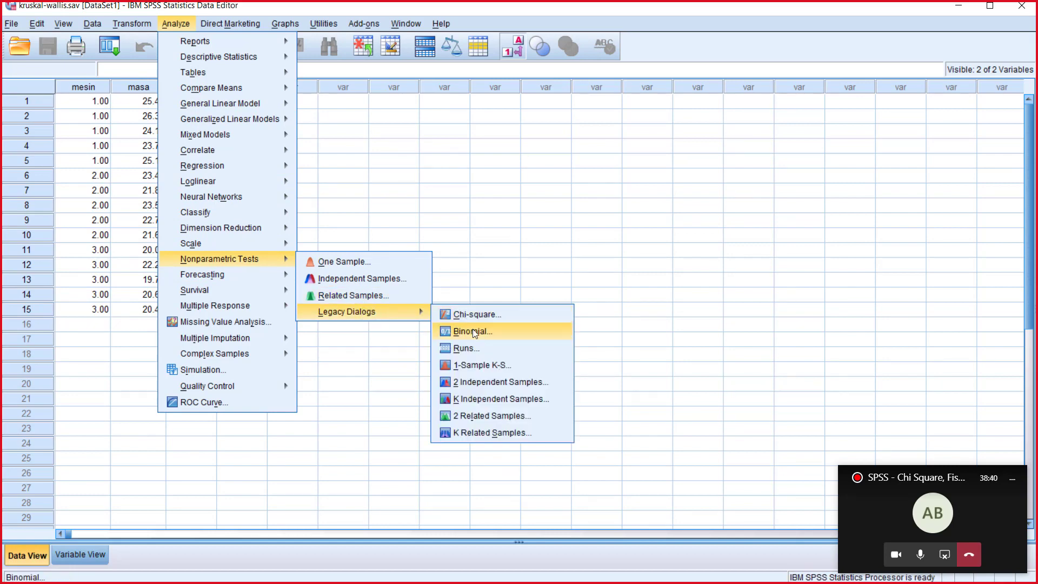
pyautogui.click(485, 400)
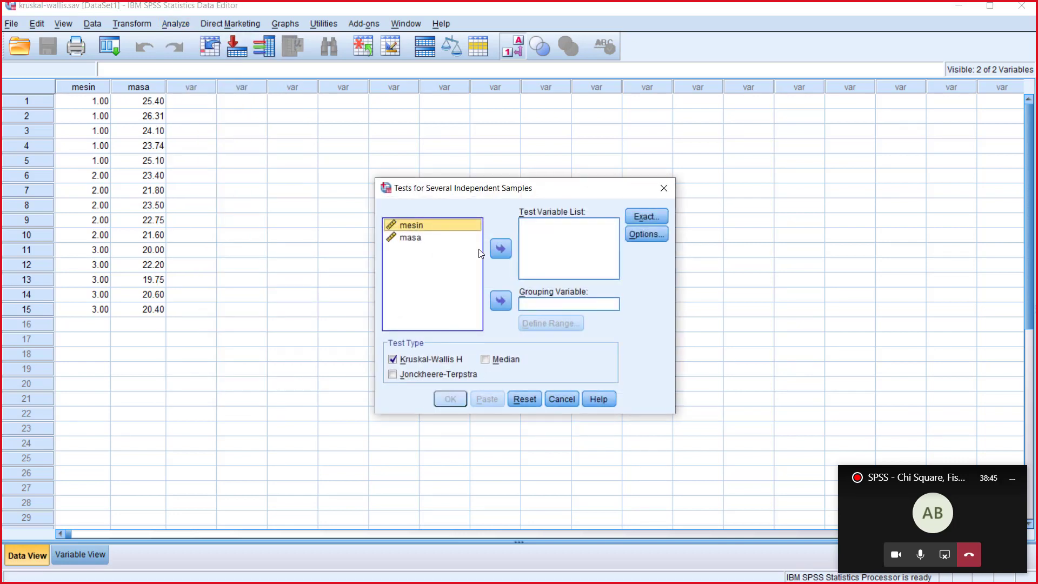
# Step: Set mesin as the grouping variable with a range from 1 to 3
pyautogui.click(505, 300)
pyautogui.click(551, 323)
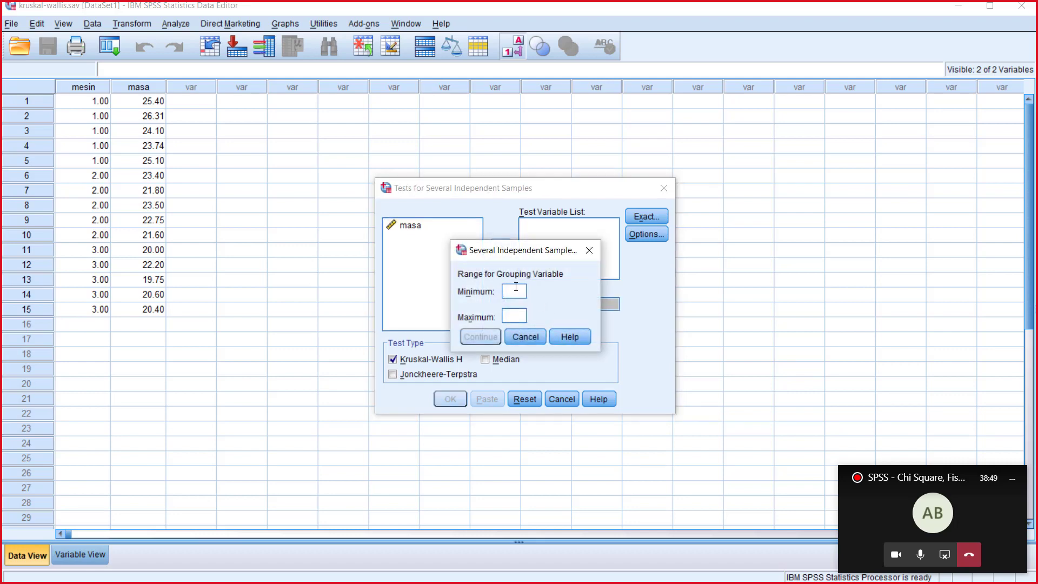
pyautogui.click(517, 316)
pyautogui.write('3')
pyautogui.press('Return')
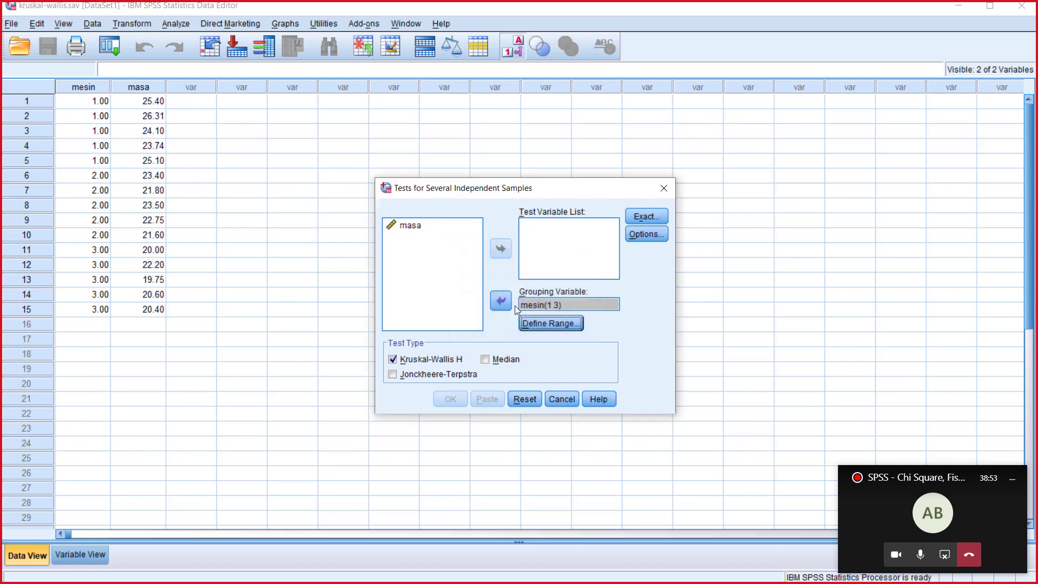
# Step: Add masa as the test variable and run the Kruskal-Wallis H test
pyautogui.click(418, 224)
pyautogui.click(500, 249)
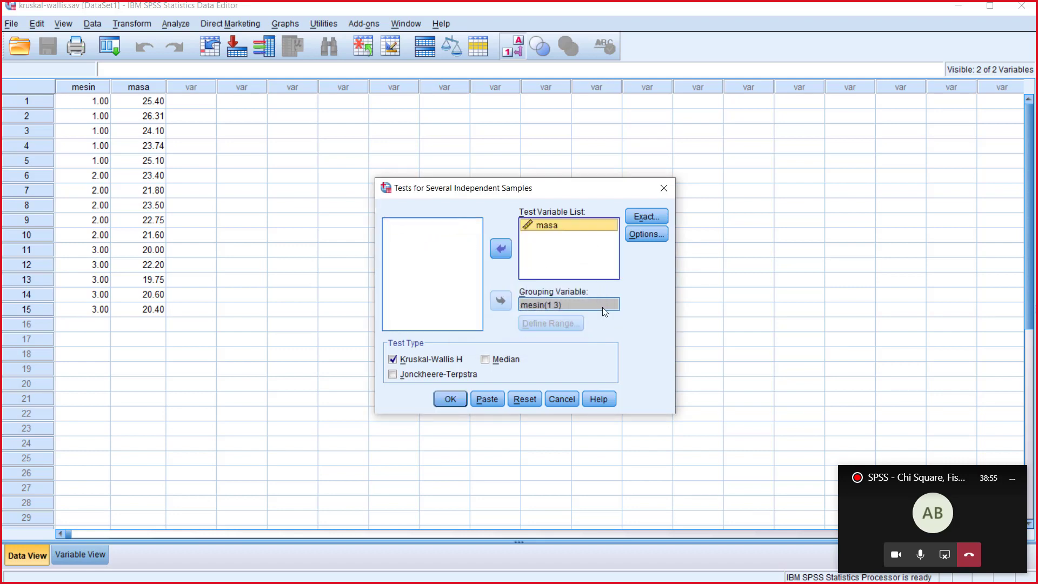
pyautogui.click(450, 399)
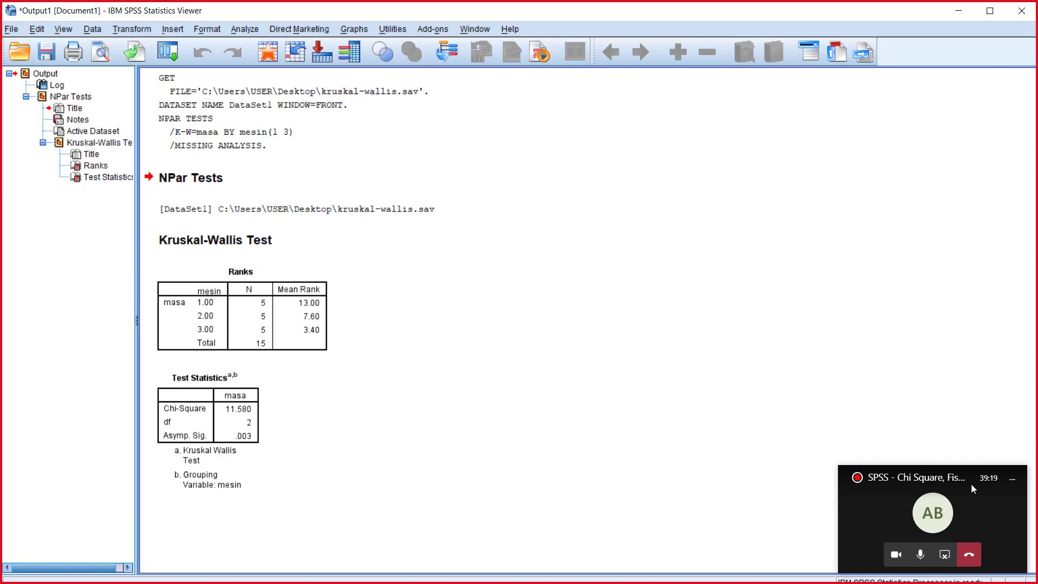
# Step: Stop presenting the screen, and minimize the Teams, SPSS output and kruskal-wallis.sav data windows
pyautogui.click(944, 554)
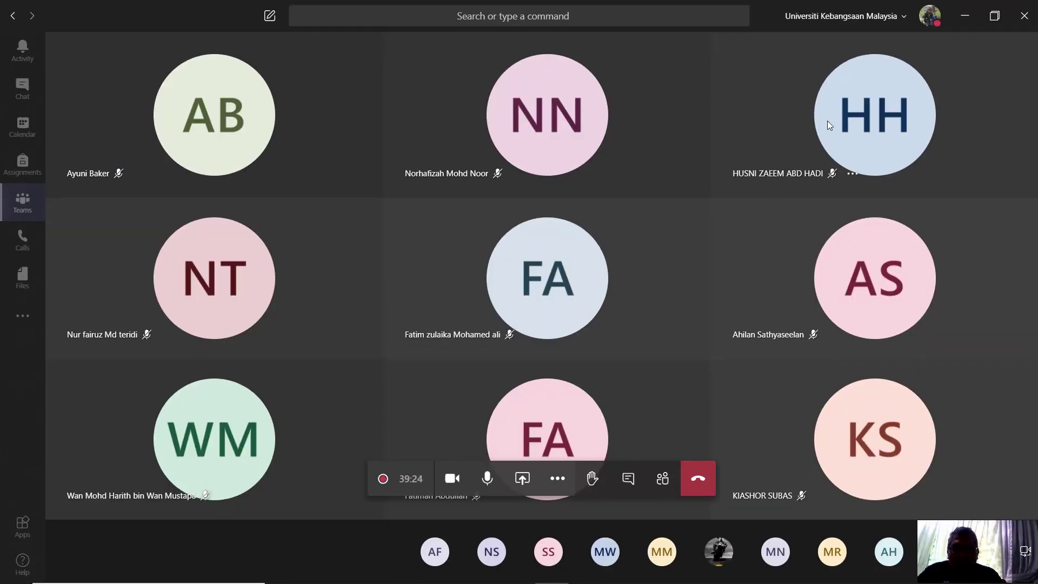
pyautogui.click(964, 17)
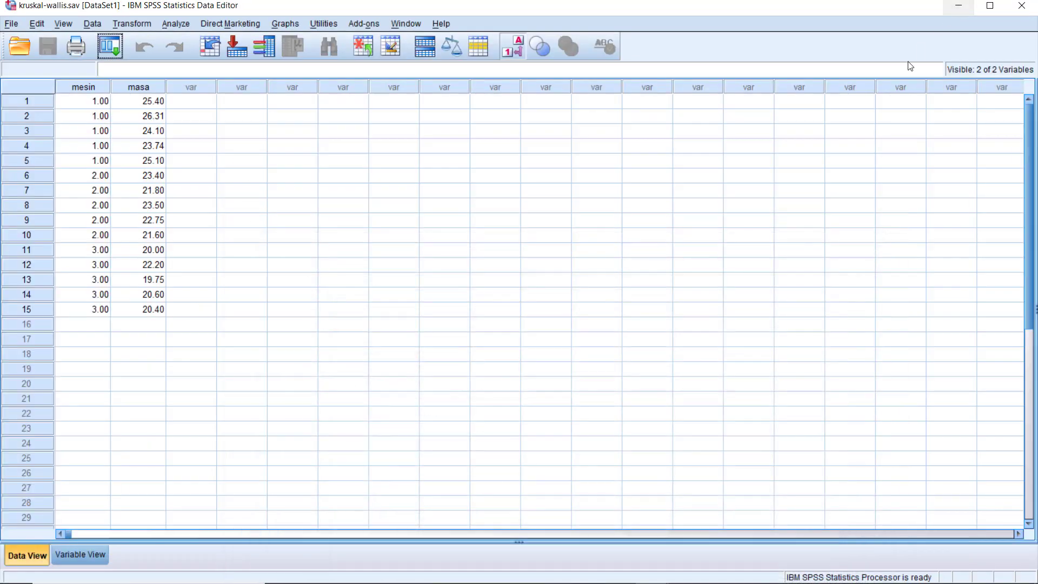
pyautogui.click(959, 11)
pyautogui.click(1025, 7)
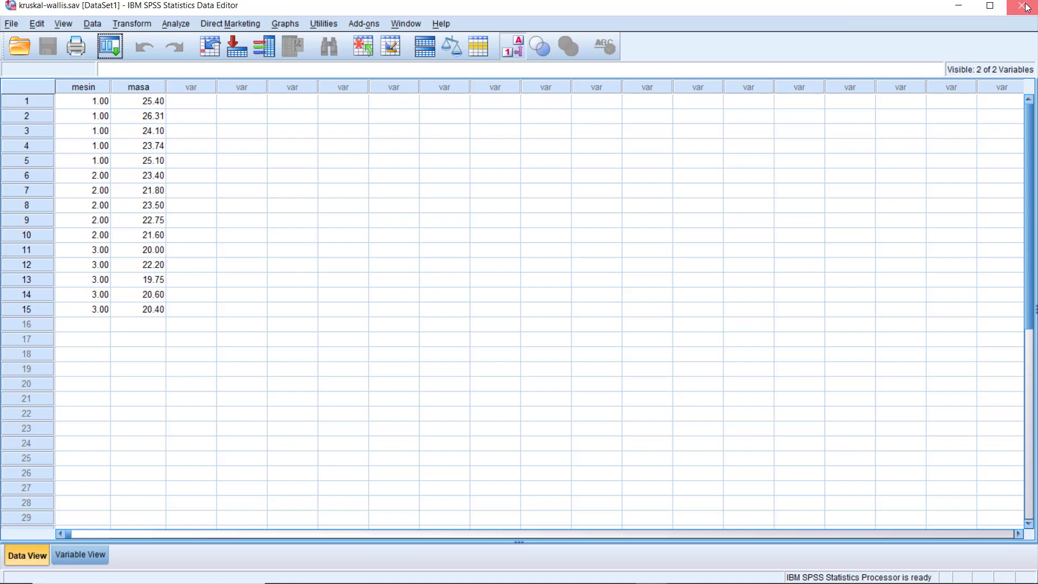
pyautogui.click(958, 7)
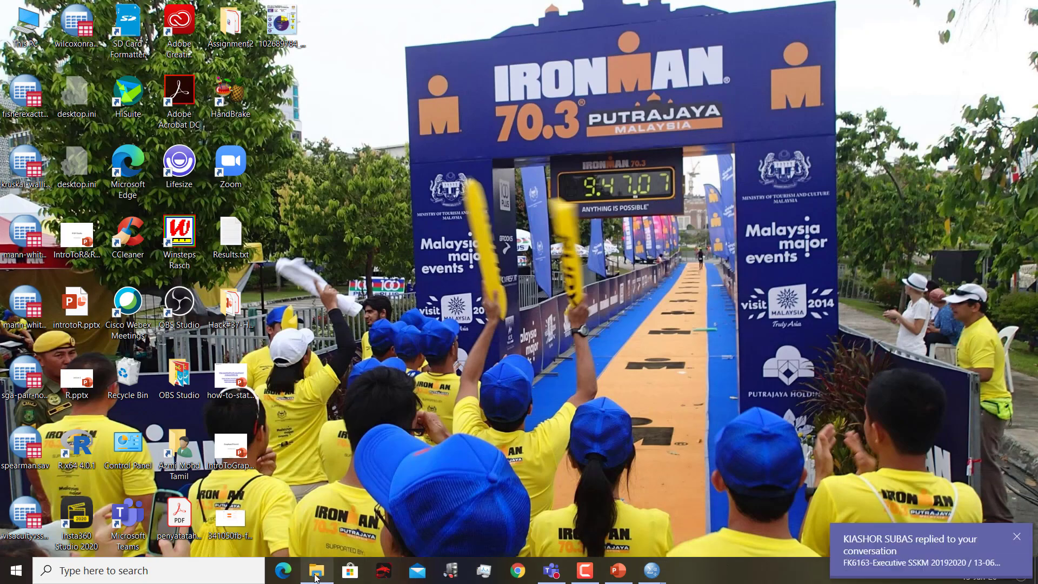
# Step: Switch back to the Teams meeting and show its chat conversation
pyautogui.moveTo(318, 576)
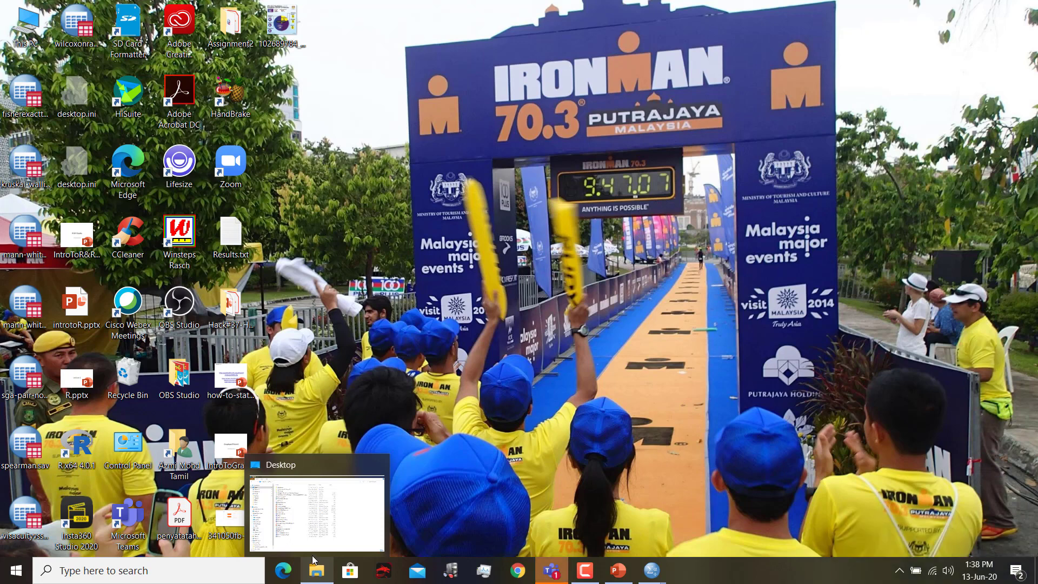
pyautogui.moveTo(313, 557)
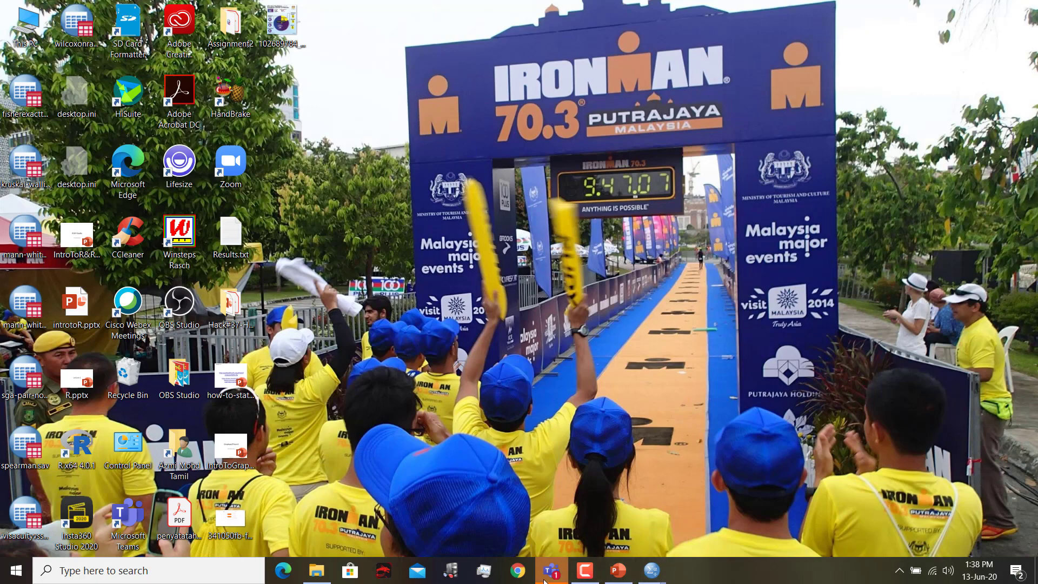
pyautogui.click(556, 569)
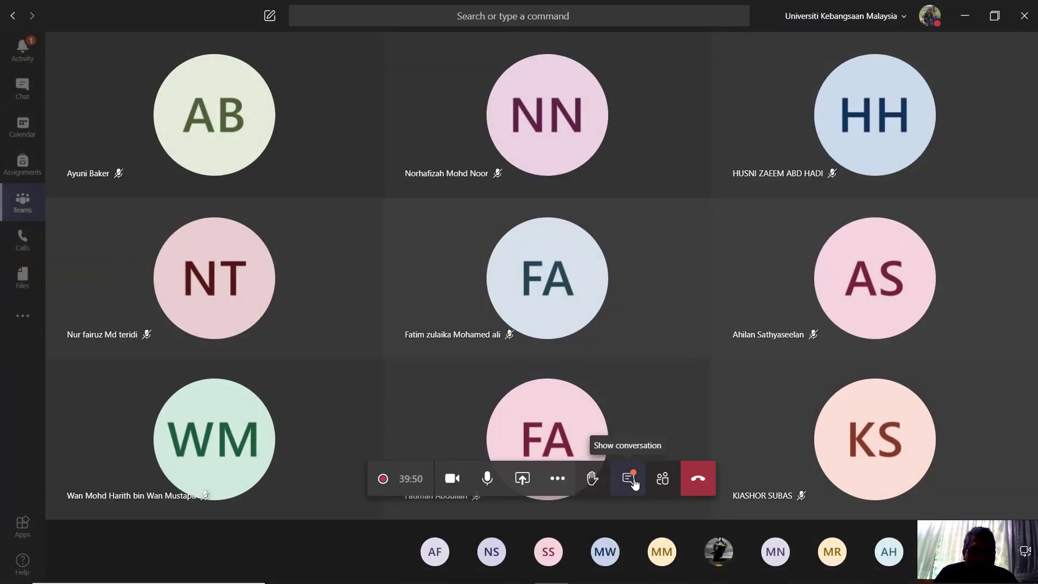
pyautogui.click(633, 481)
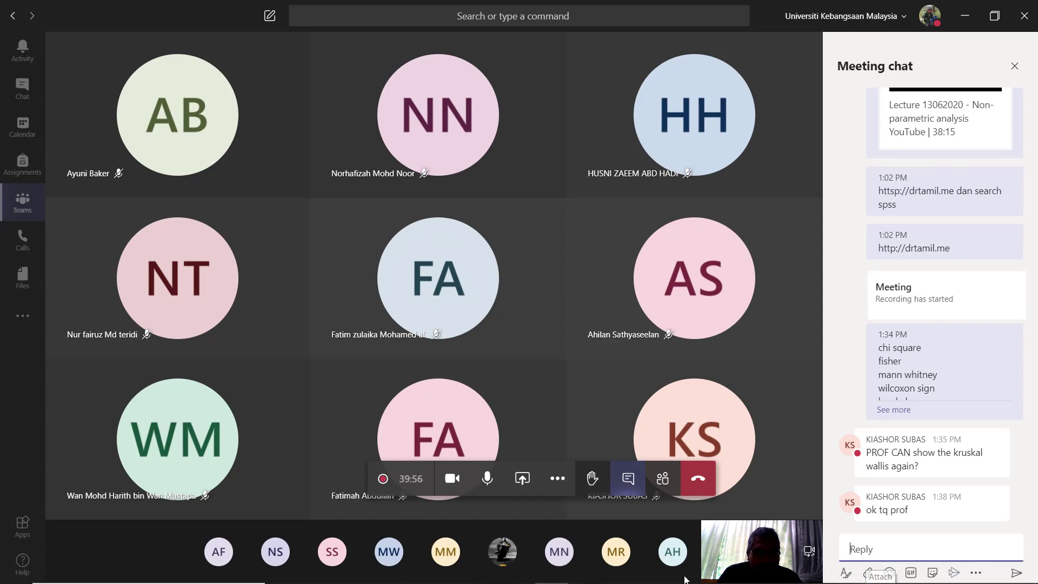
# Step: Start a file upload from the computer in the meeting chat and browse to My Lectures > masters on USB Drive (E:)
pyautogui.click(868, 572)
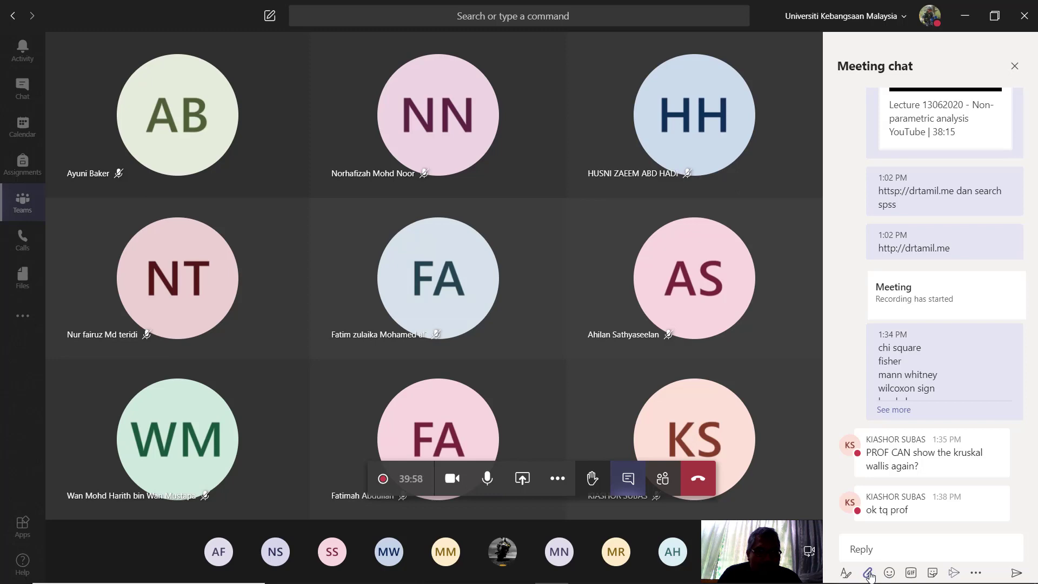
pyautogui.click(831, 537)
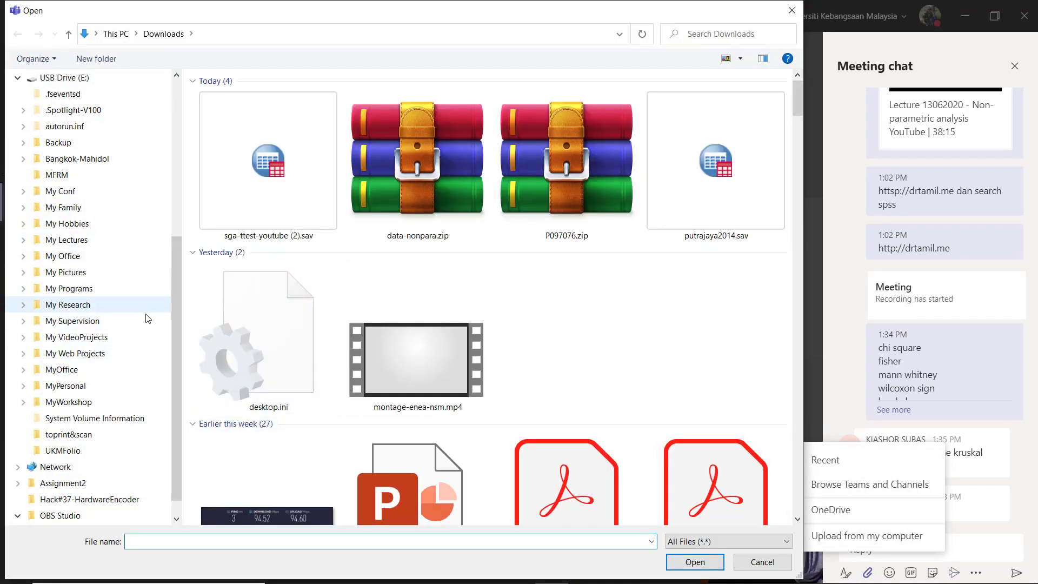
pyautogui.scroll(-1, 175, 334)
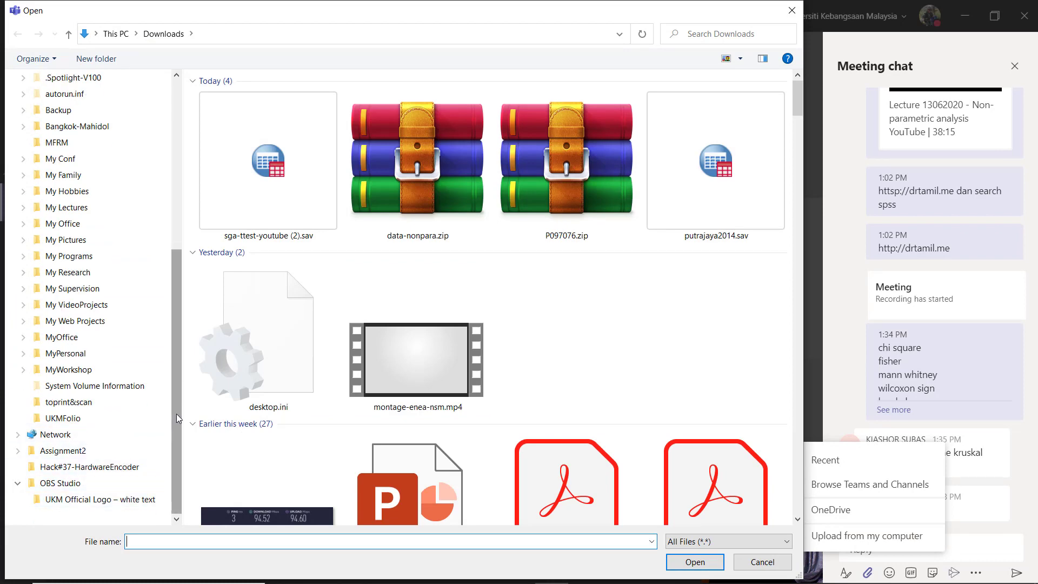
pyautogui.scroll(4, 176, 414)
pyautogui.click(75, 214)
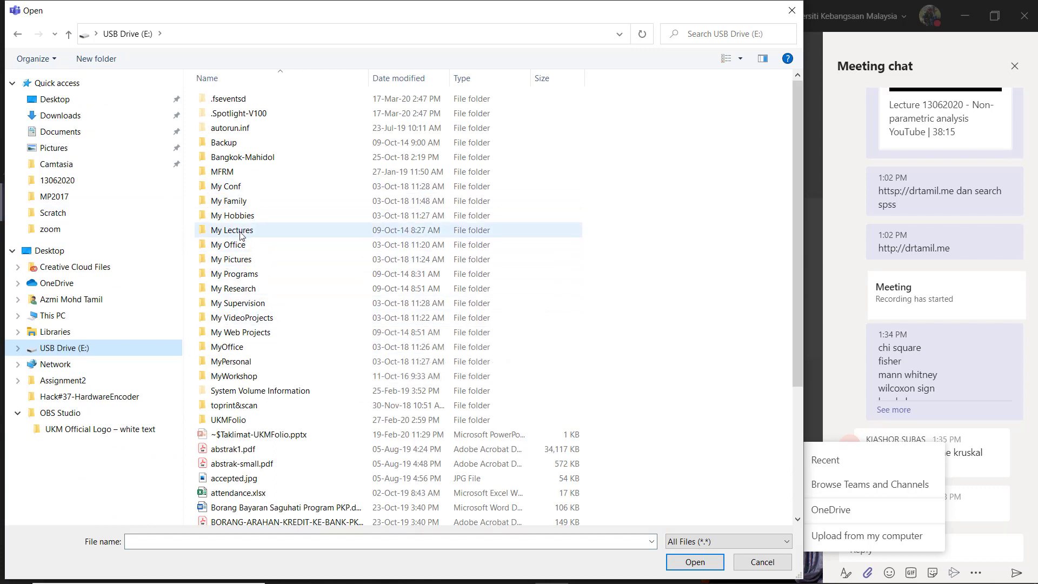
pyautogui.click(240, 234)
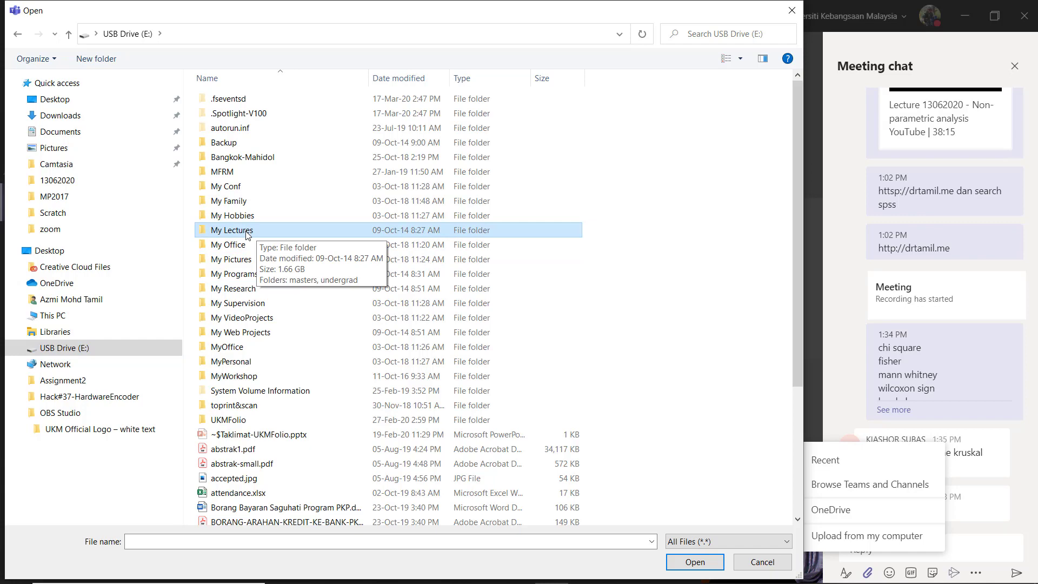
pyautogui.doubleClick(246, 233)
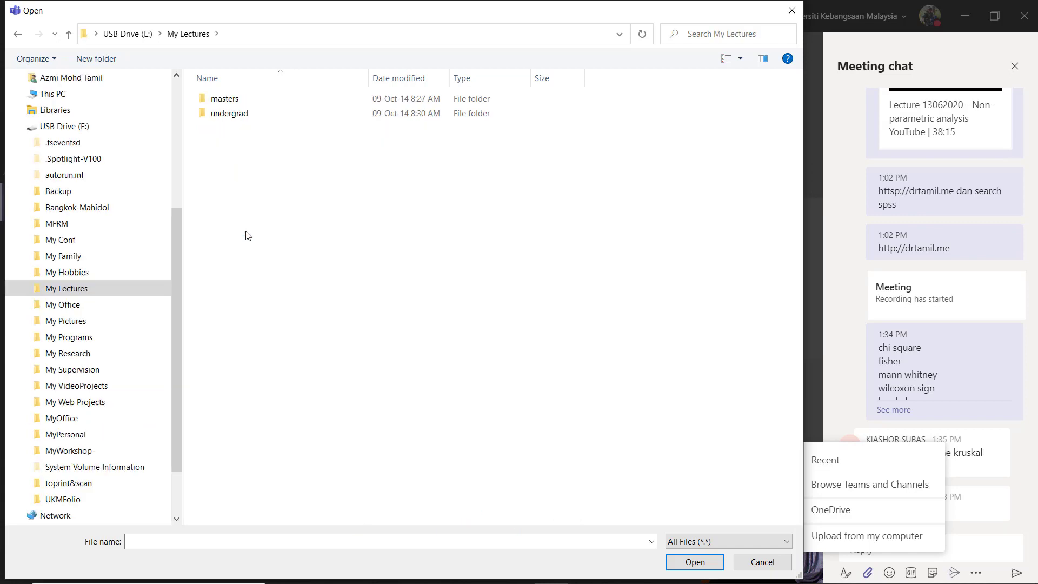
pyautogui.doubleClick(227, 100)
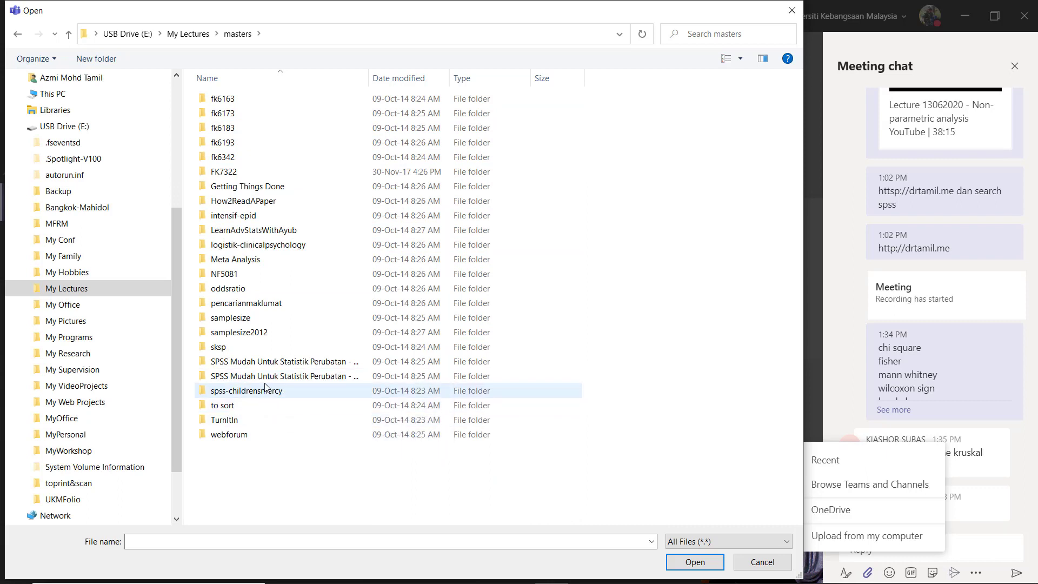
# Step: Attach mcnemar.sav from the Bab 6 - Khi Kuasa Dua folder of SPSS Mudah Untuk Statistik Perubatan - Asas and send it in the chat
pyautogui.doubleClick(260, 362)
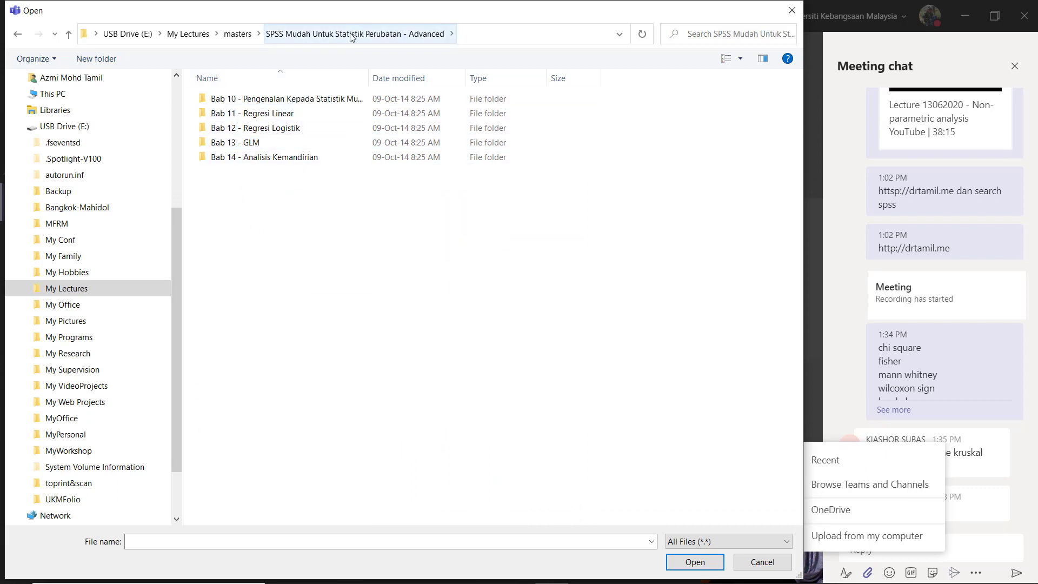
pyautogui.click(241, 39)
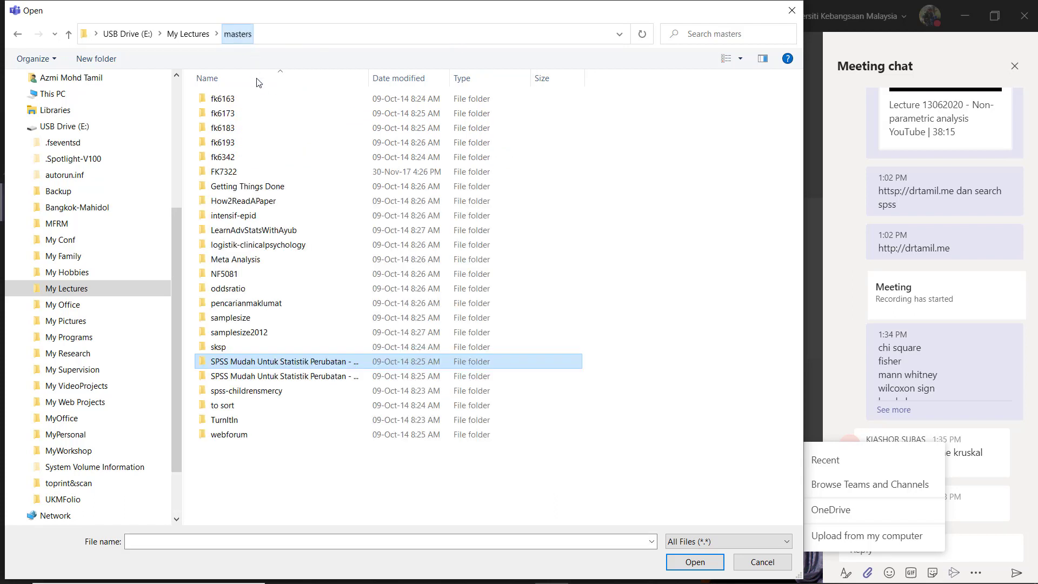
pyautogui.doubleClick(270, 380)
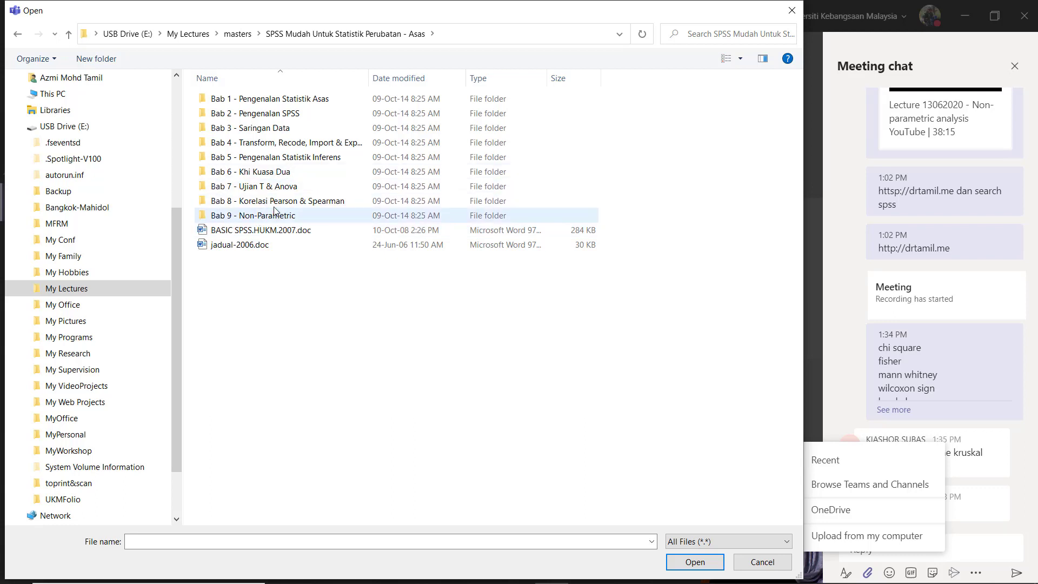
pyautogui.doubleClick(268, 173)
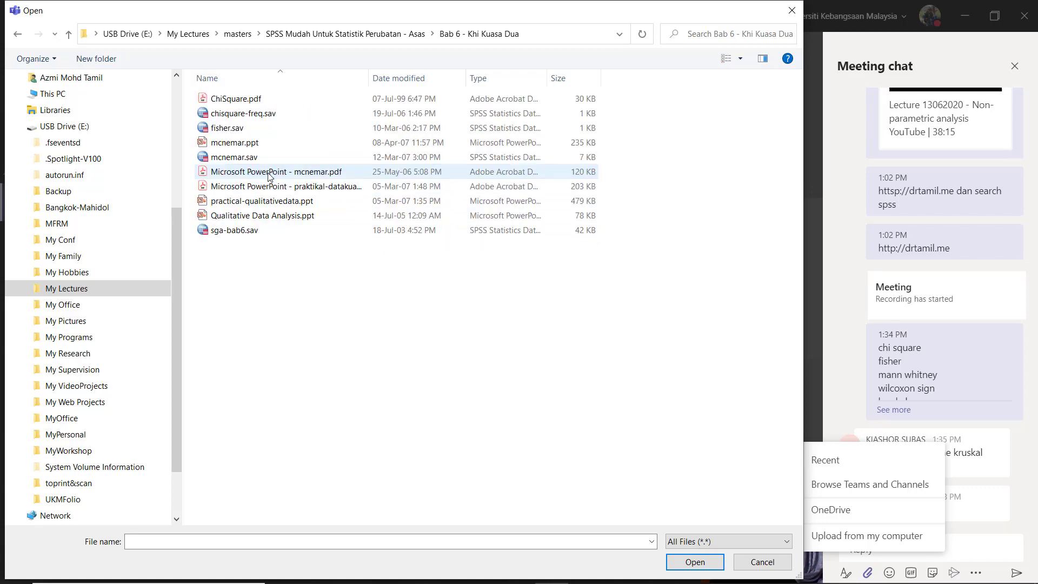
pyautogui.click(236, 162)
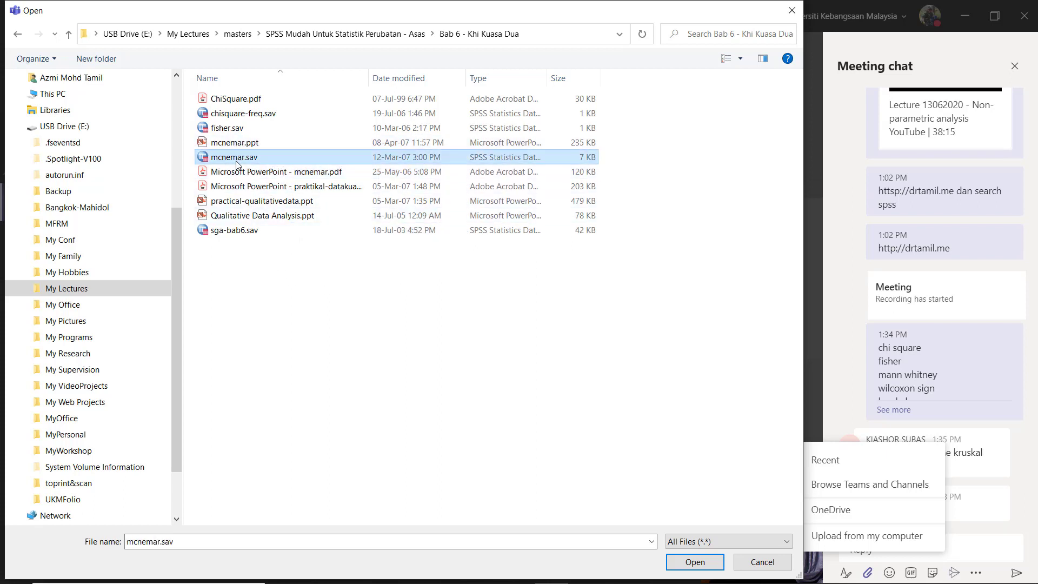
pyautogui.click(702, 565)
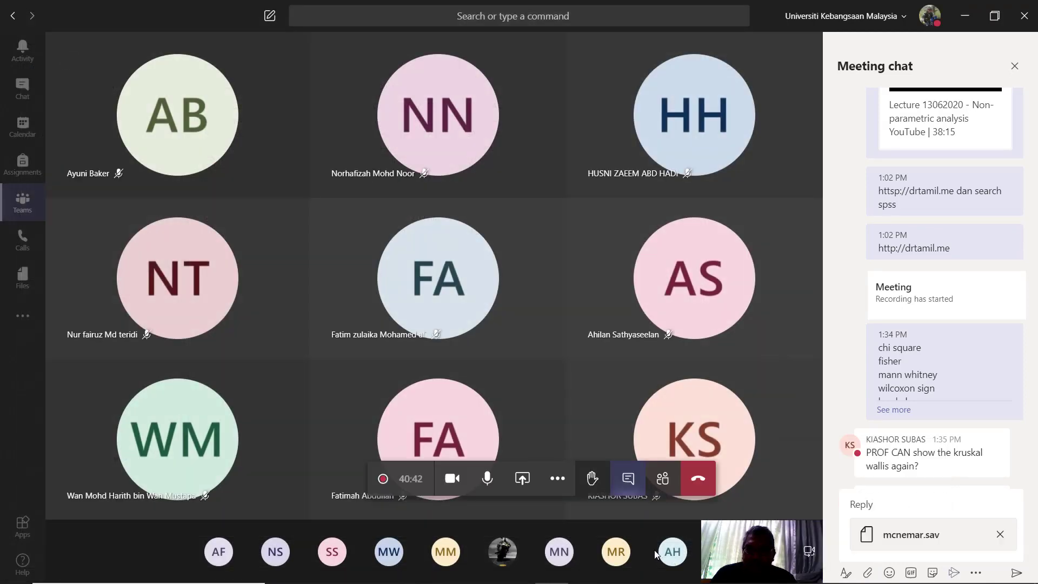
pyautogui.click(1015, 573)
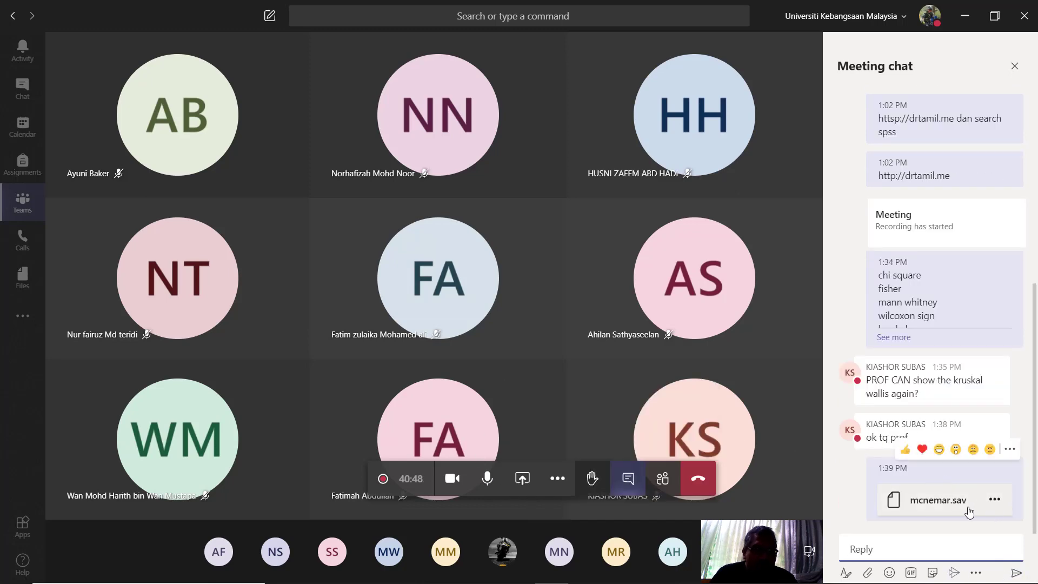
# Step: Open the mcnemar.sav file sent in the meeting chat and download it
pyautogui.click(943, 502)
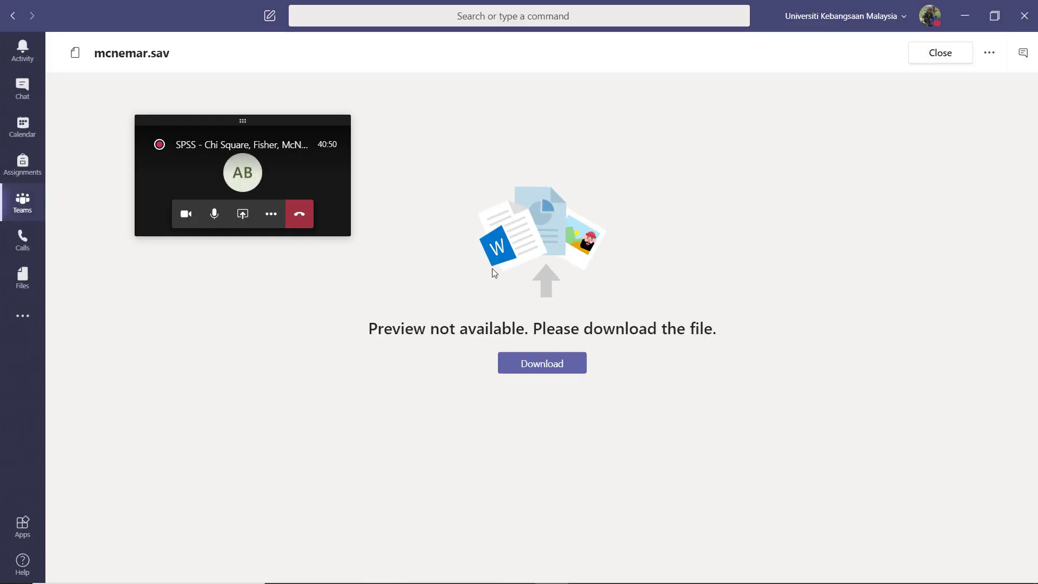
pyautogui.click(552, 360)
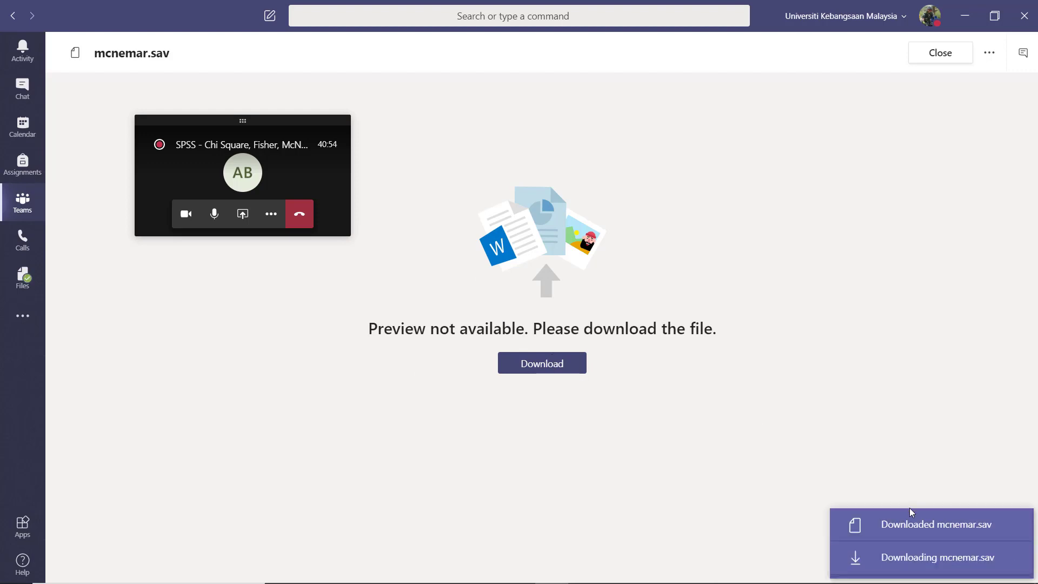
pyautogui.click(920, 562)
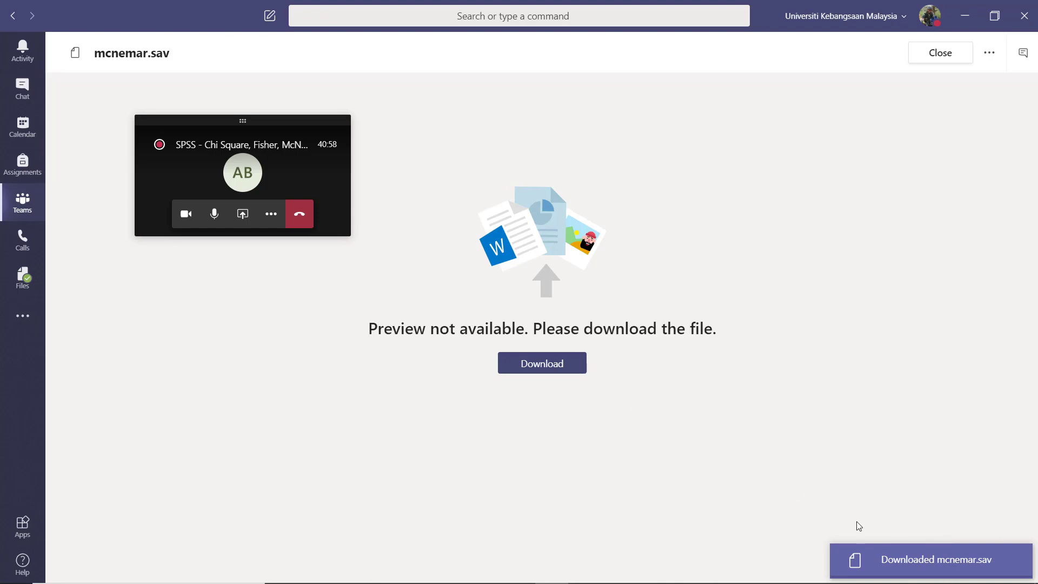
# Step: Open the downloaded mcnemar.sav from the Downloads folder in SPSS
pyautogui.click(875, 556)
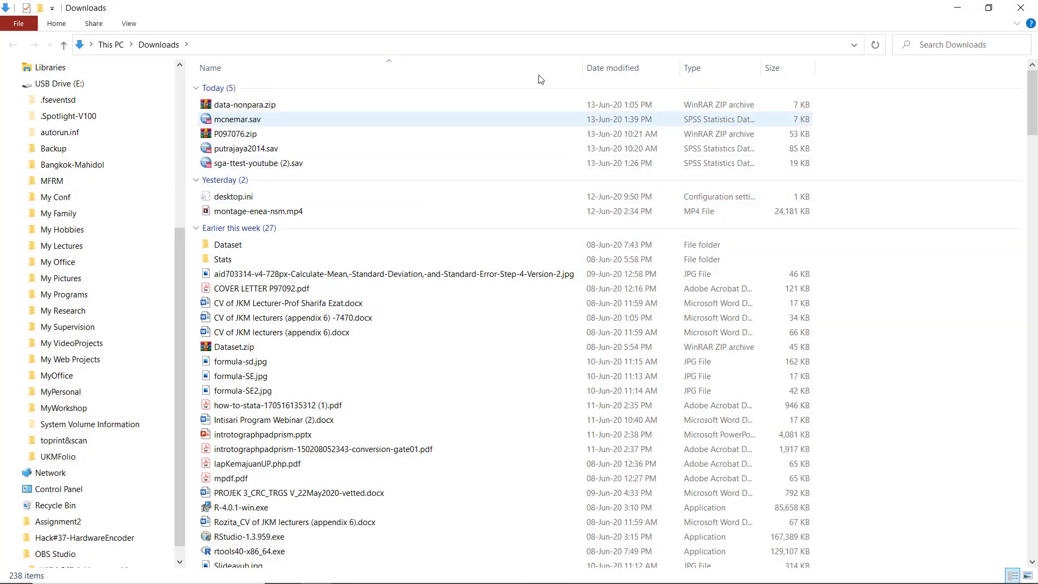
pyautogui.doubleClick(379, 118)
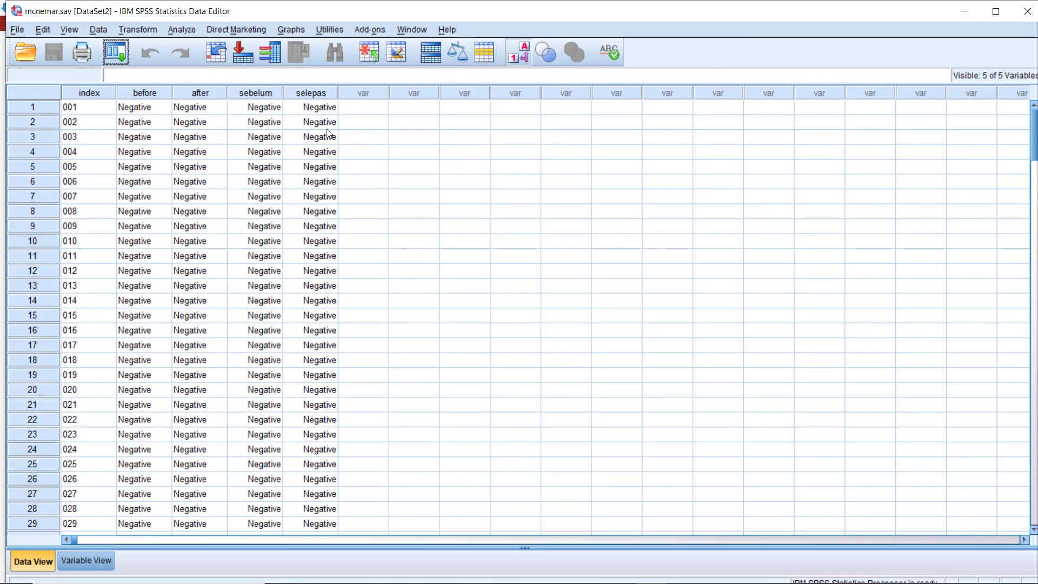
pyautogui.click(178, 32)
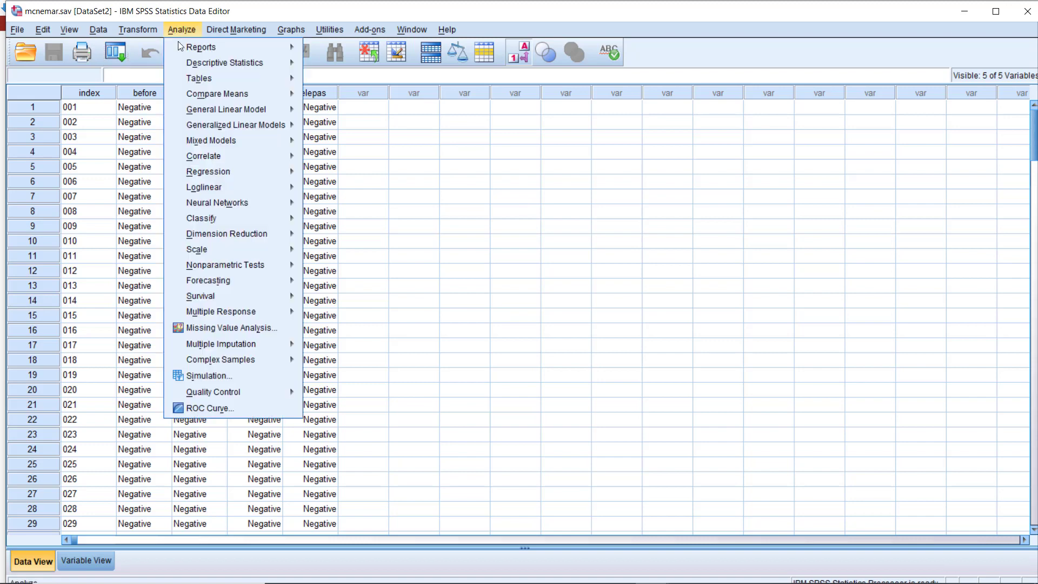
pyautogui.moveTo(216, 104)
pyautogui.moveTo(229, 63)
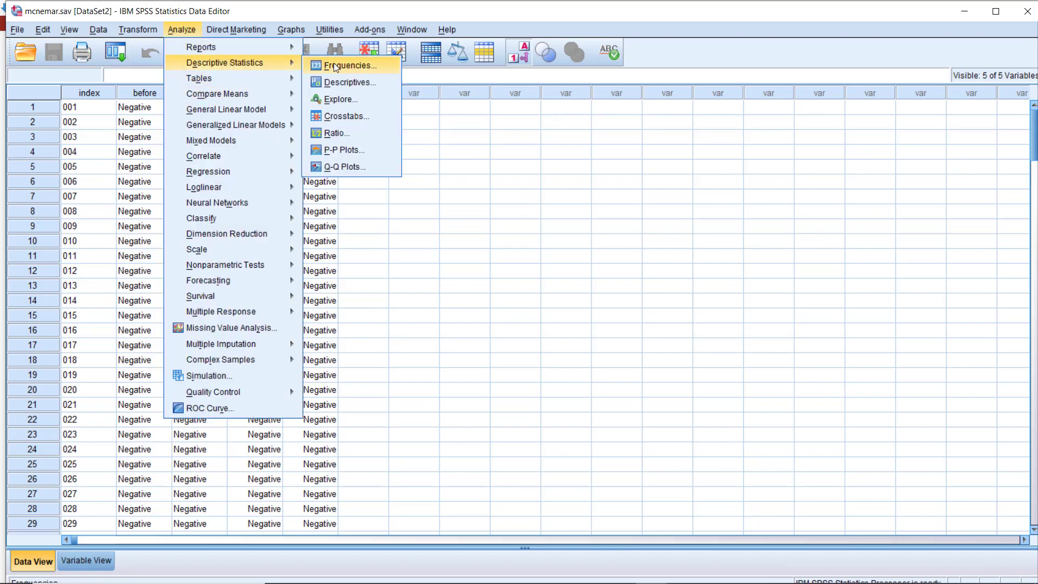
pyautogui.click(352, 115)
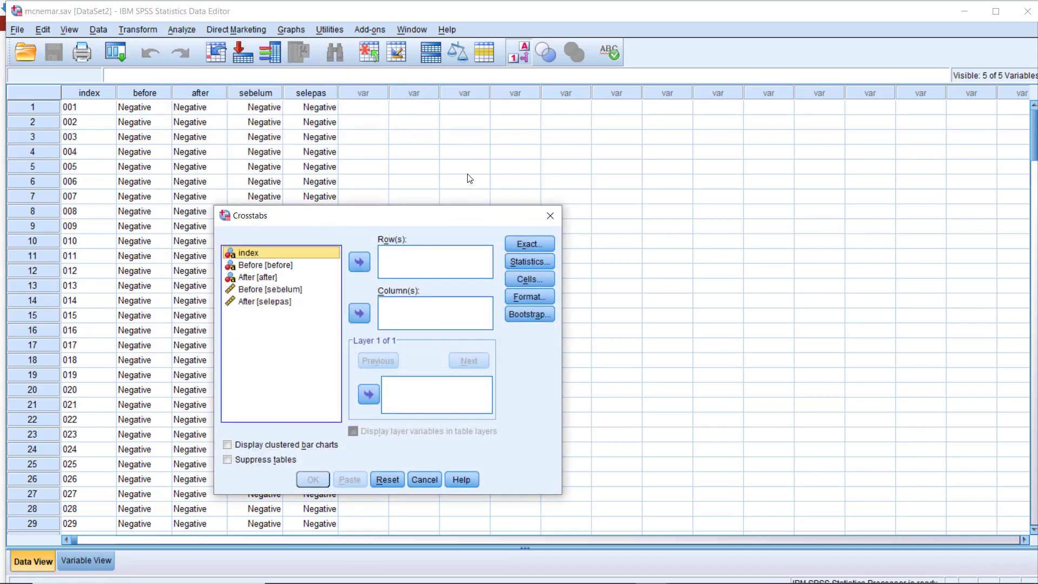
pyautogui.click(270, 265)
pyautogui.click(359, 262)
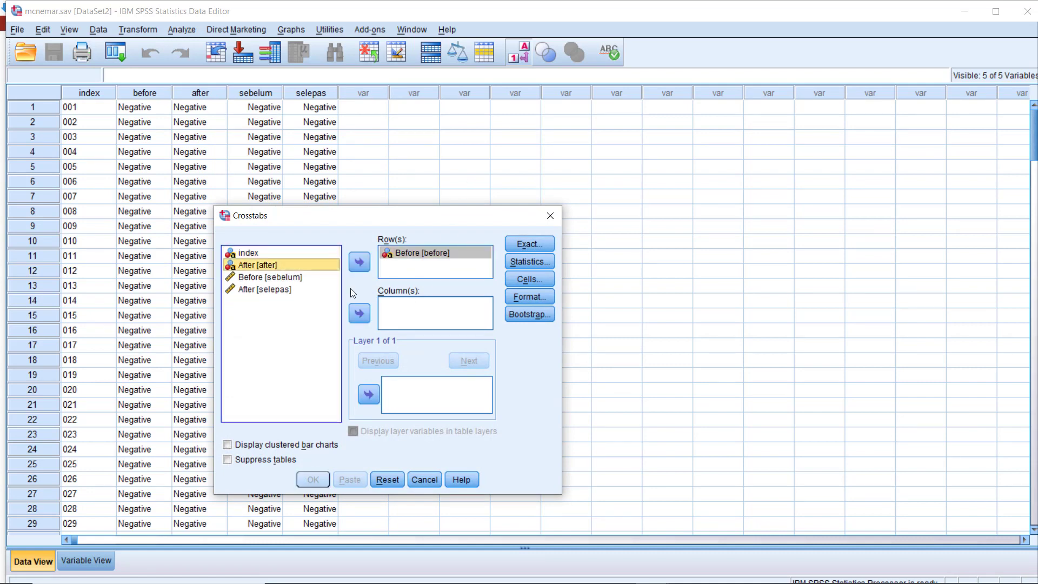
pyautogui.click(360, 313)
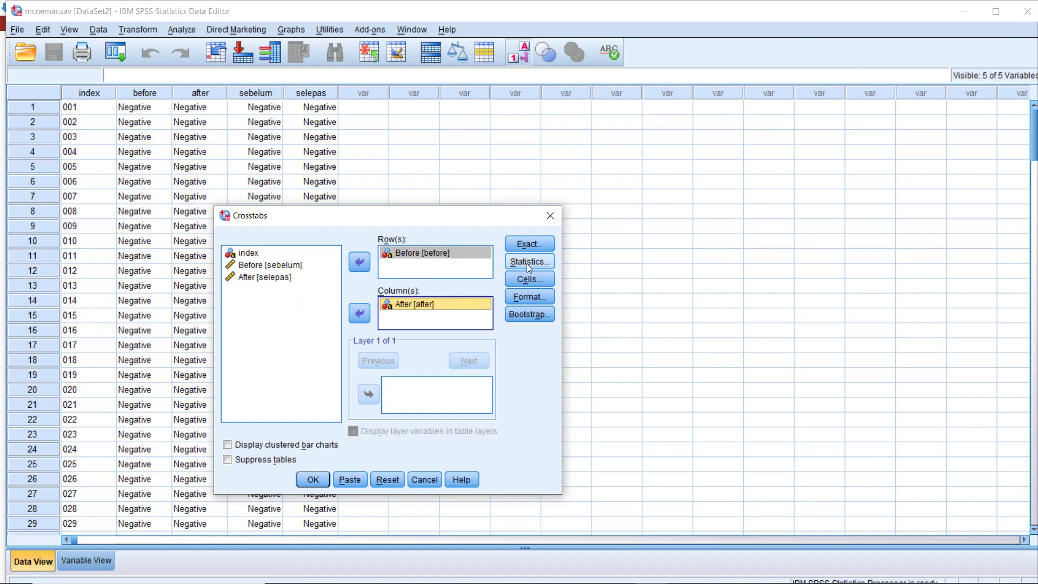
pyautogui.click(551, 218)
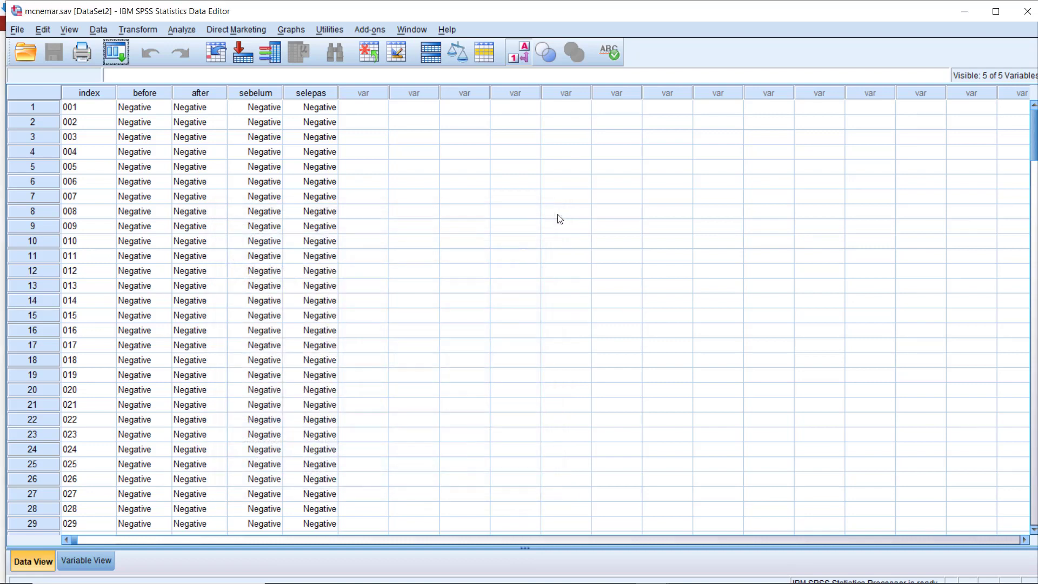
# Step: Switch back to Teams, return to the ongoing SPSS meeting and share the whole desktop, Screen #1
pyautogui.click(964, 11)
pyautogui.moveTo(876, 583)
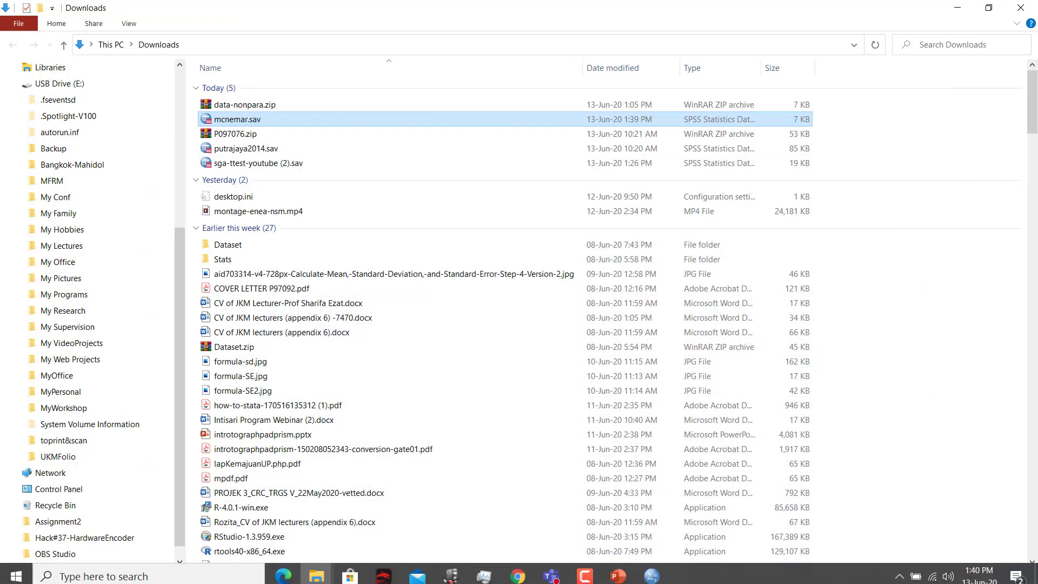
pyautogui.click(552, 570)
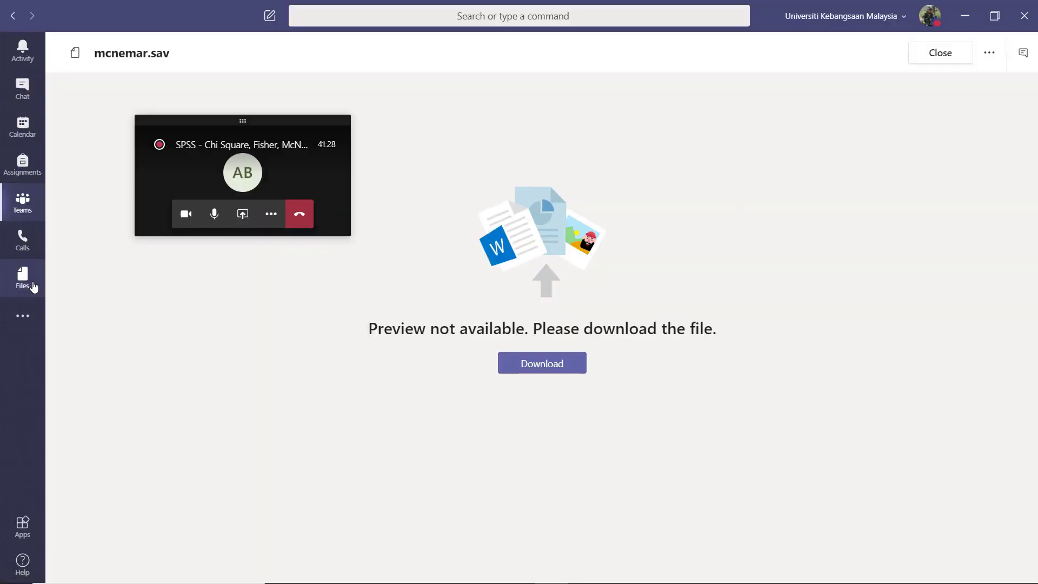
pyautogui.click(22, 207)
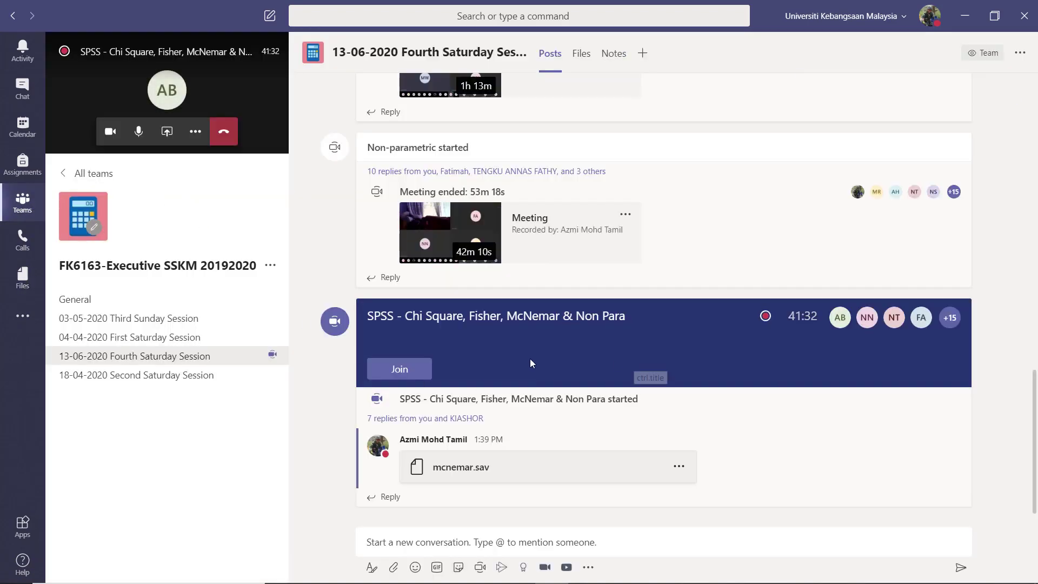
pyautogui.click(399, 369)
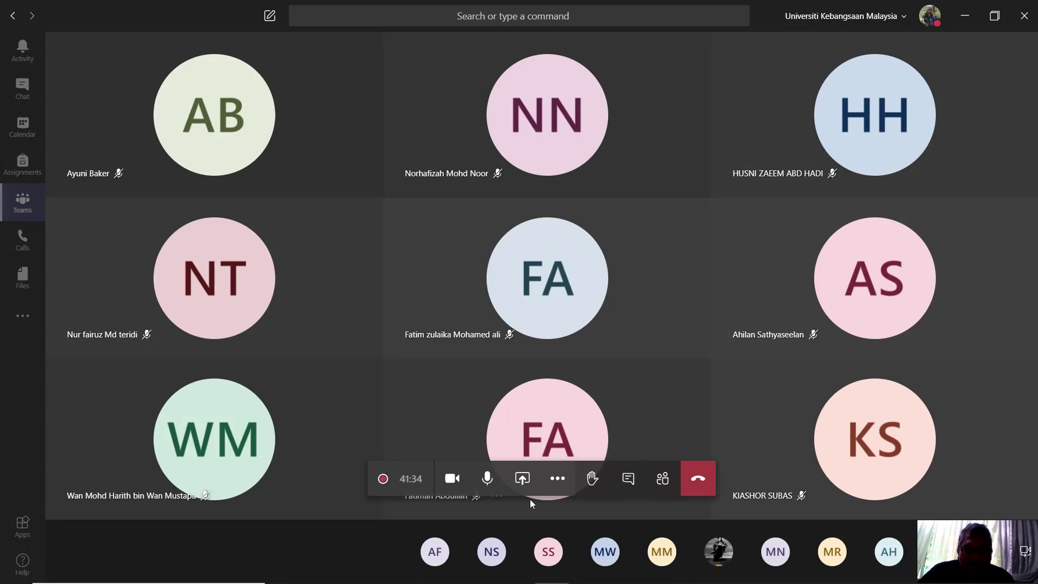
pyautogui.click(522, 479)
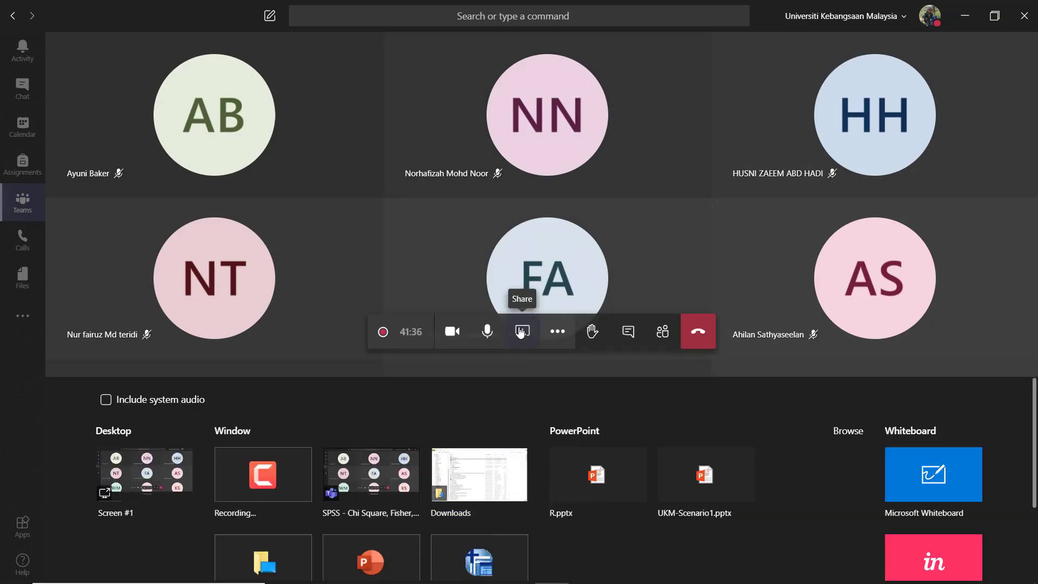
pyautogui.click(145, 474)
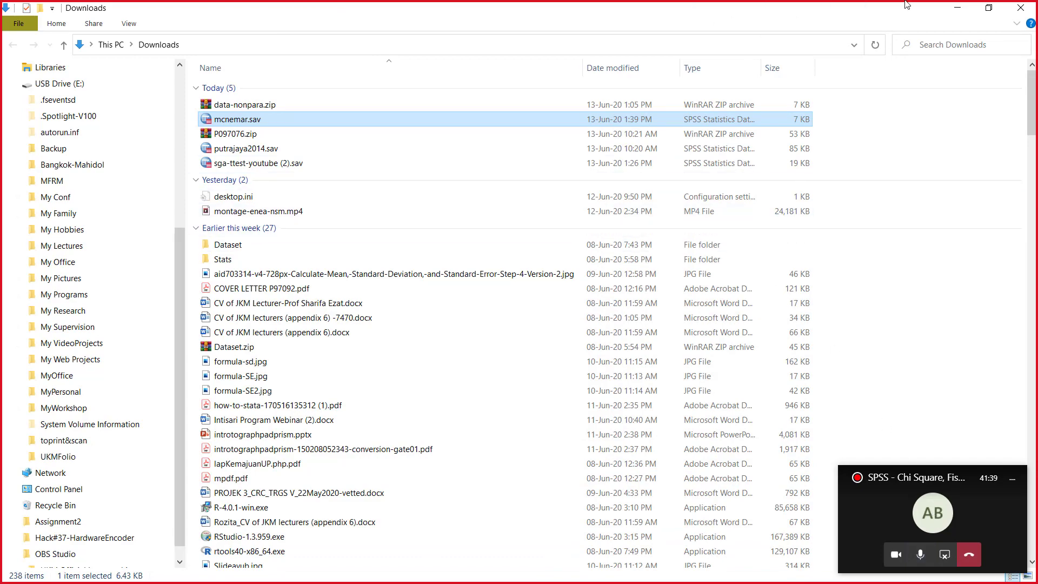
# Step: Put away the Downloads window and switch to the mcnemar.sav data set in SPSS
pyautogui.click(957, 9)
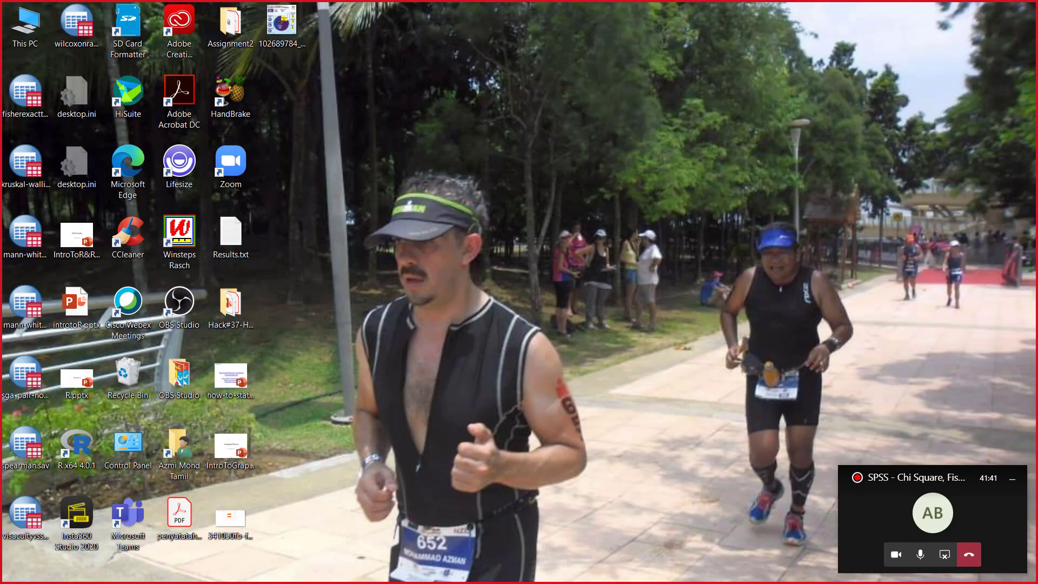
pyautogui.moveTo(652, 570)
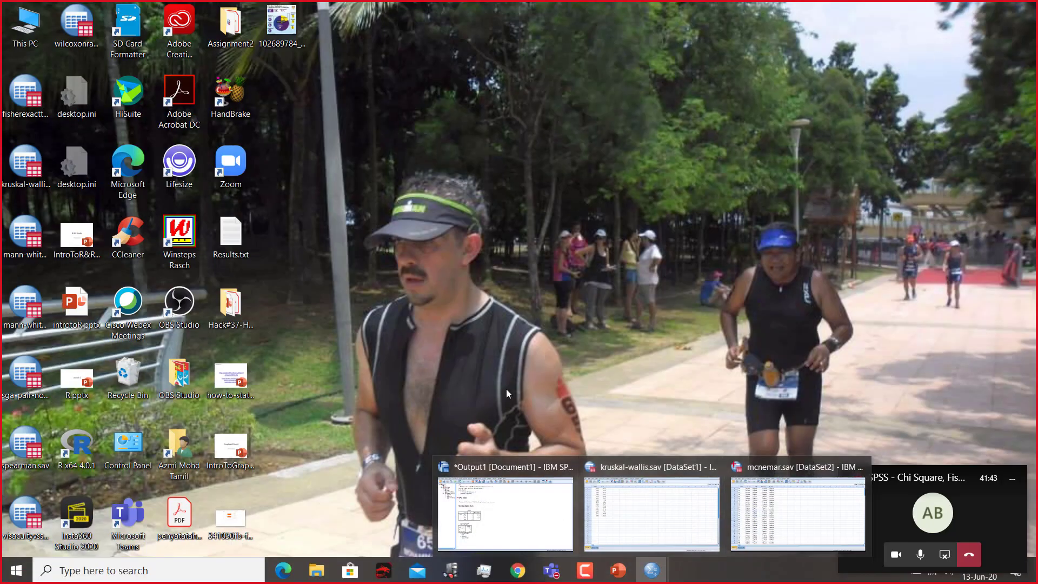
pyautogui.click(748, 518)
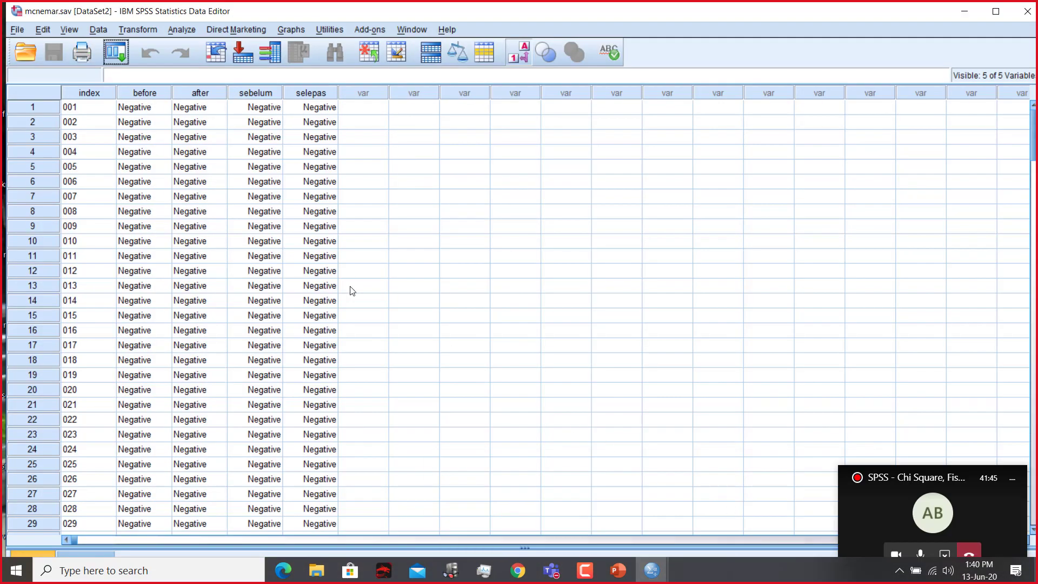
# Step: Set up a Crosstabs analysis with Before [before] as the row variable and After [after] as the column variable
pyautogui.click(181, 30)
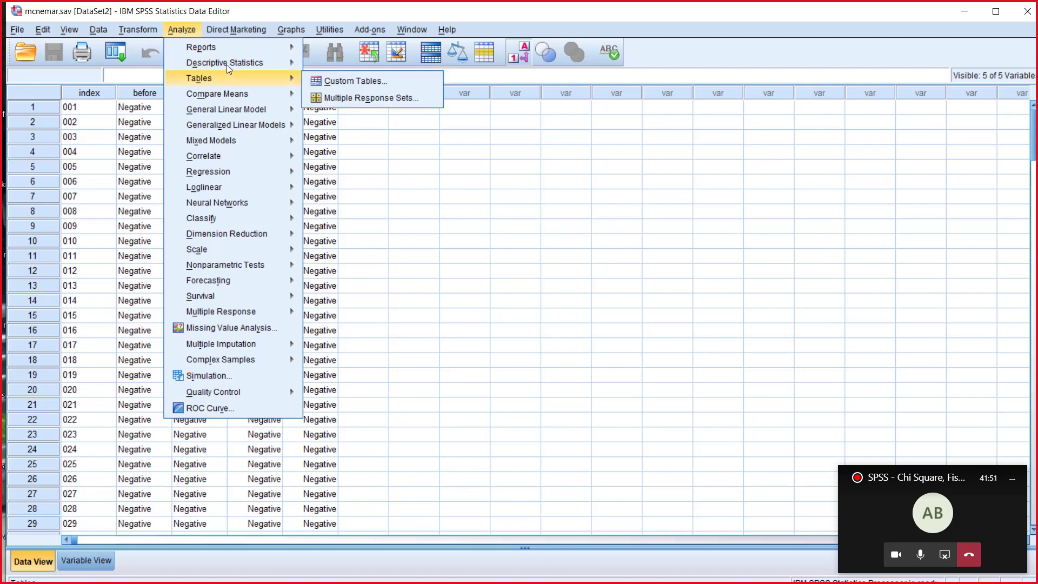
pyautogui.moveTo(270, 63)
pyautogui.click(367, 119)
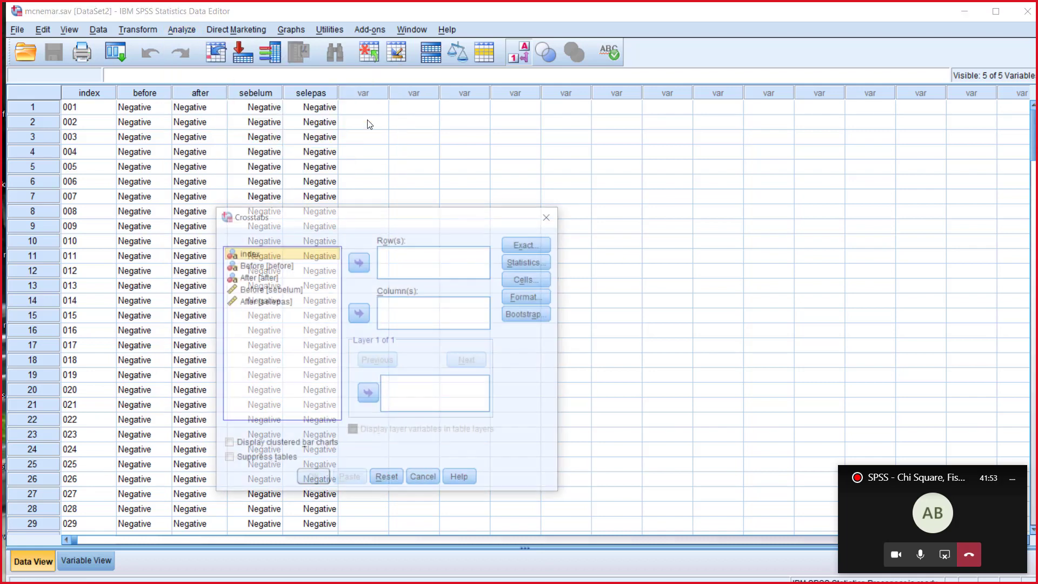
pyautogui.click(289, 266)
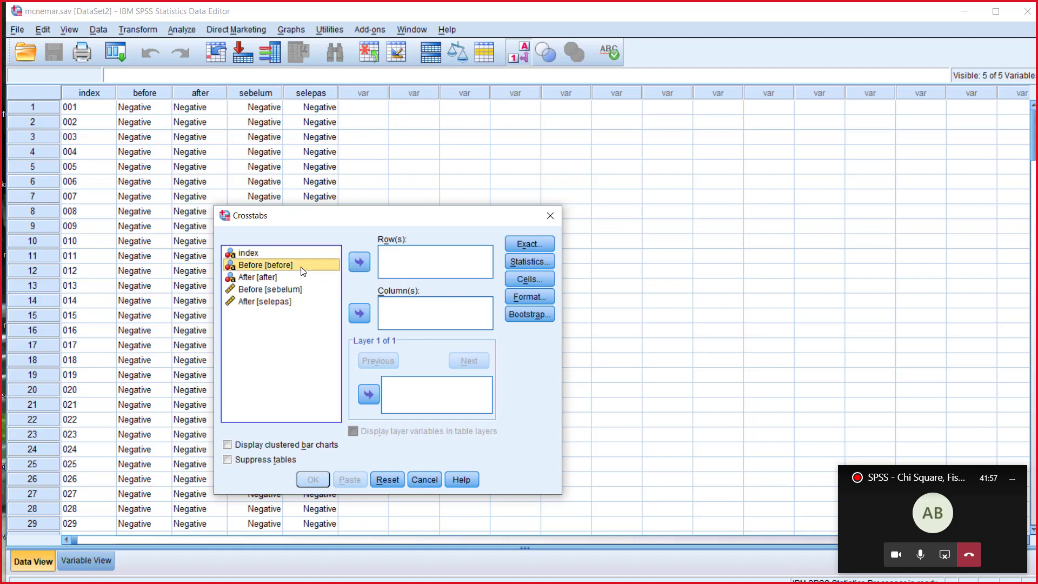
pyautogui.click(359, 262)
pyautogui.click(260, 266)
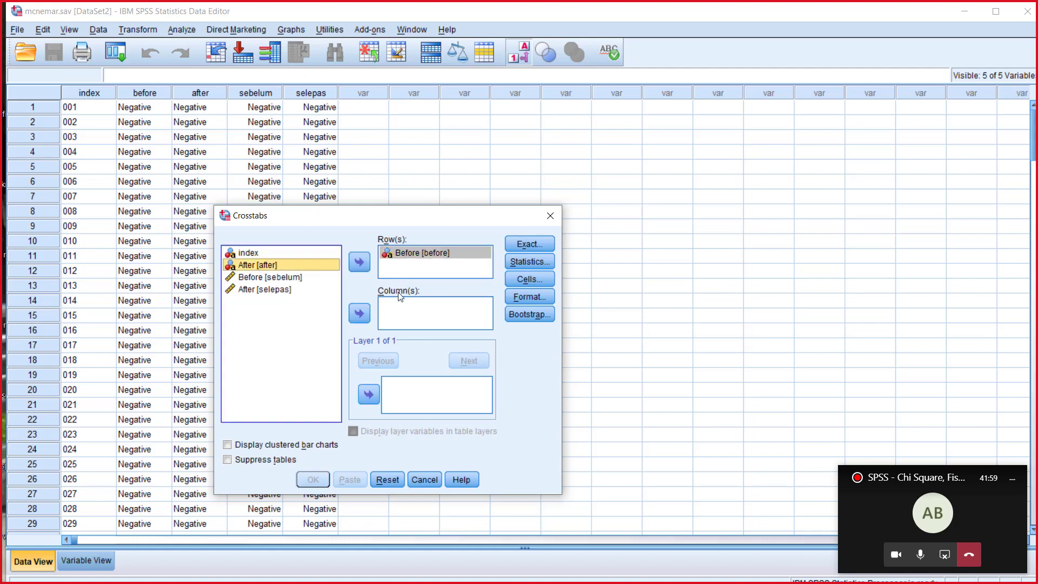
pyautogui.click(359, 313)
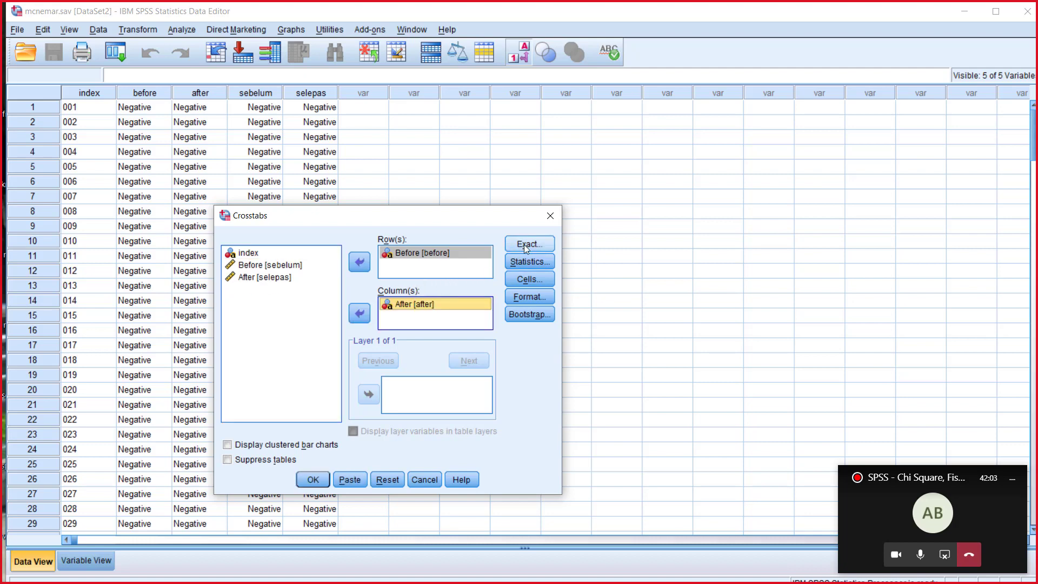
# Step: Include the McNemar test in the crosstab statistics
pyautogui.click(526, 262)
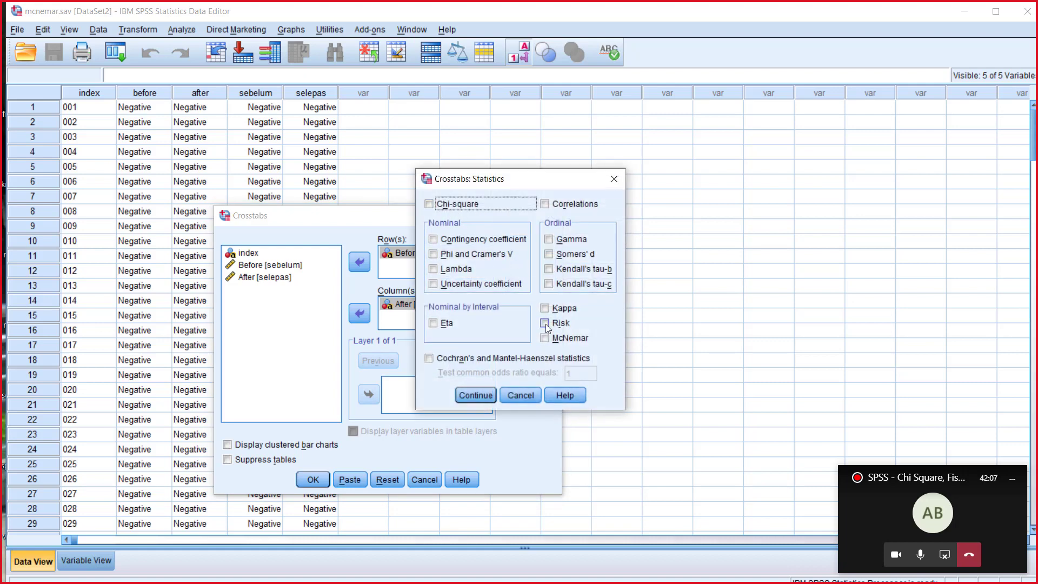
pyautogui.click(553, 339)
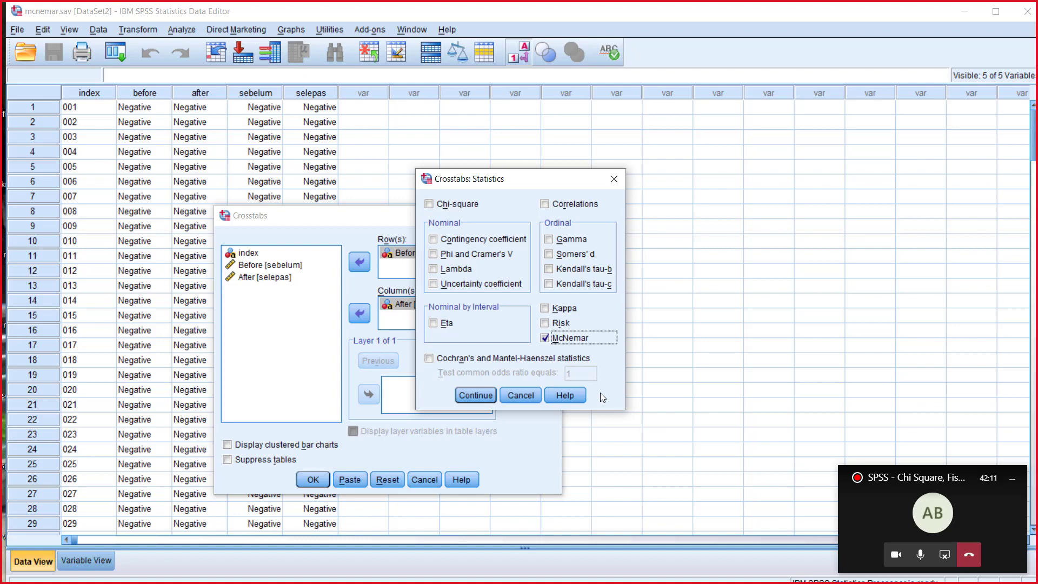
pyautogui.click(481, 397)
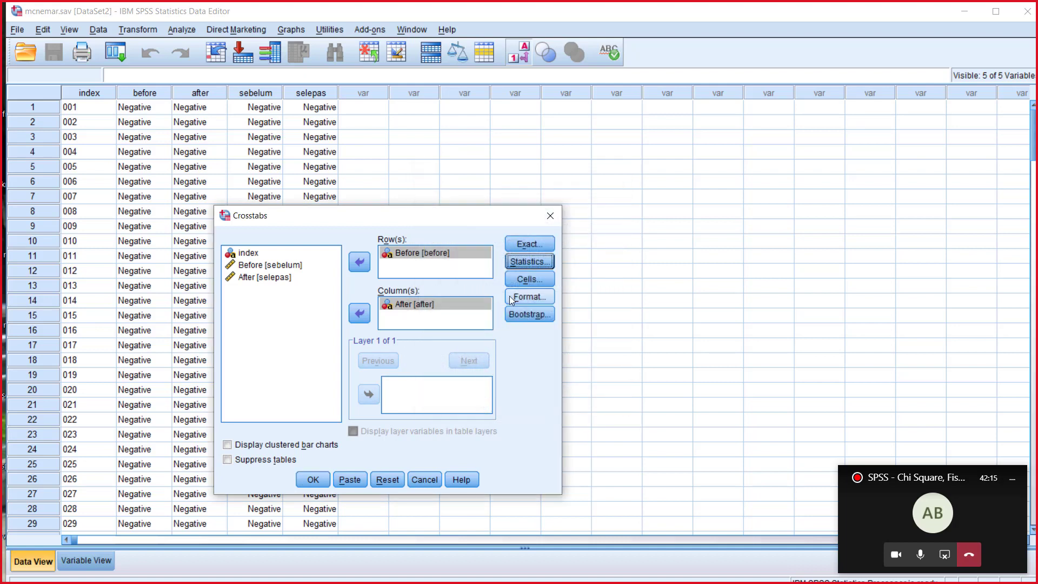
# Step: Add total percentages to the crosstab cells and run the analysis
pyautogui.click(526, 283)
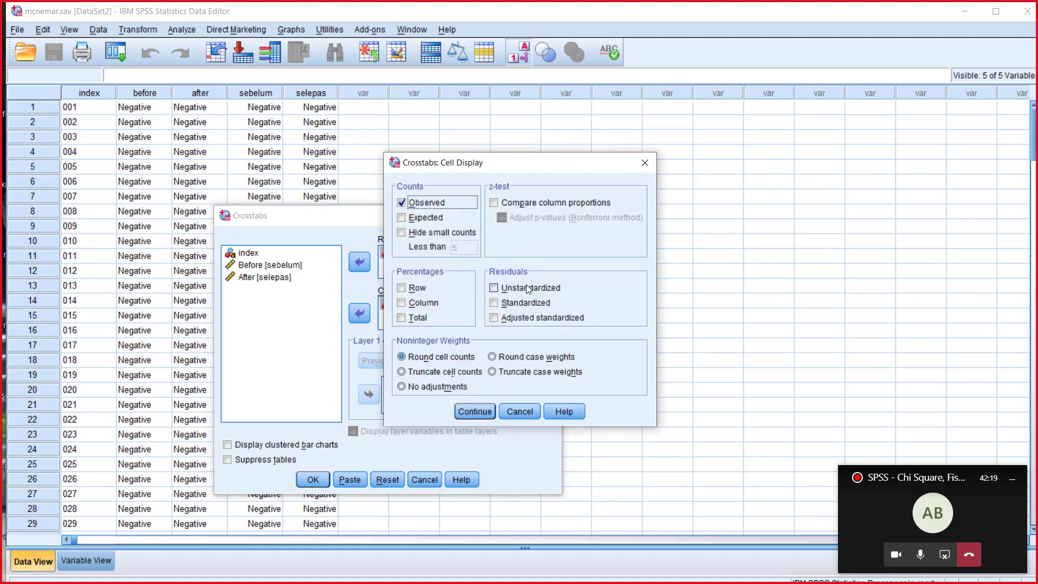
pyautogui.click(401, 317)
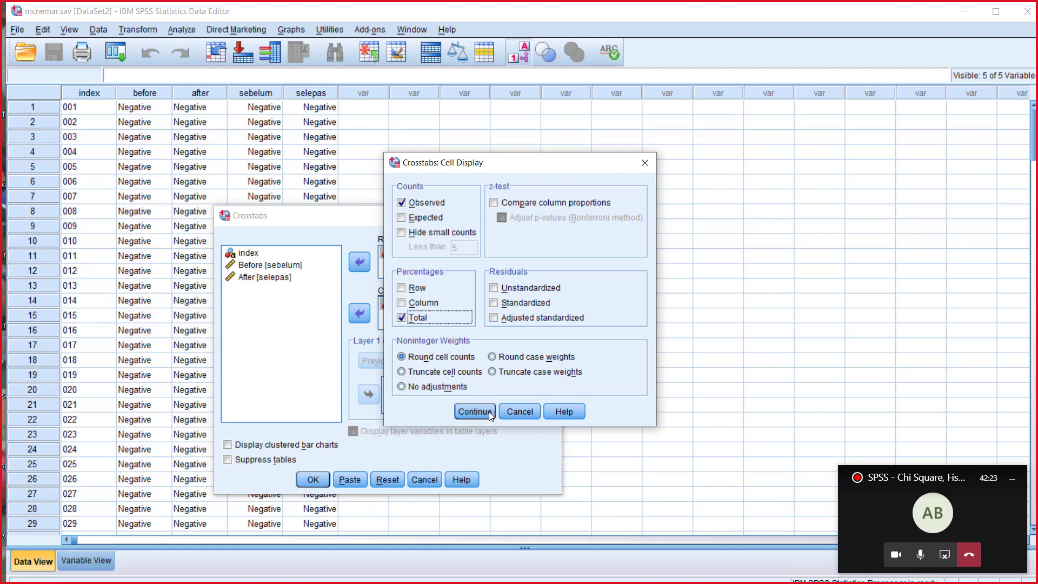
pyautogui.click(474, 412)
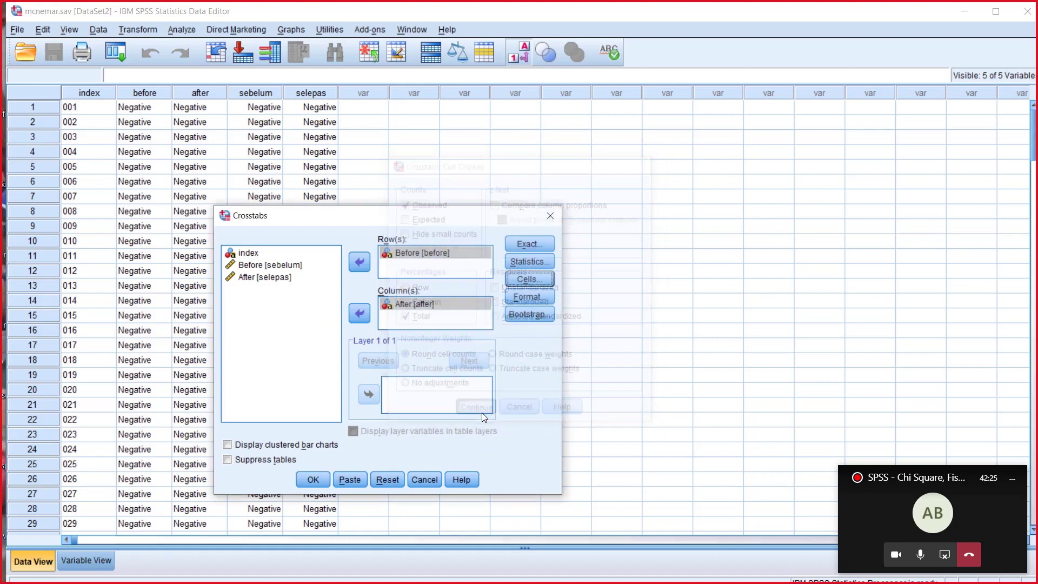
pyautogui.click(311, 479)
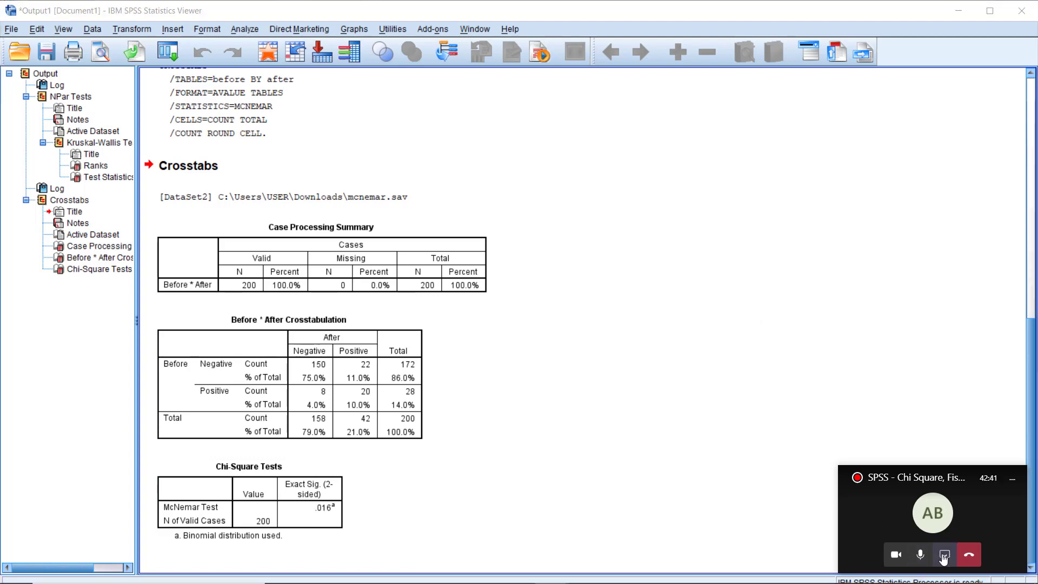
# Step: Stop sharing the screen in the Teams meeting, then stop the meeting recording and dismiss its notice
pyautogui.click(893, 530)
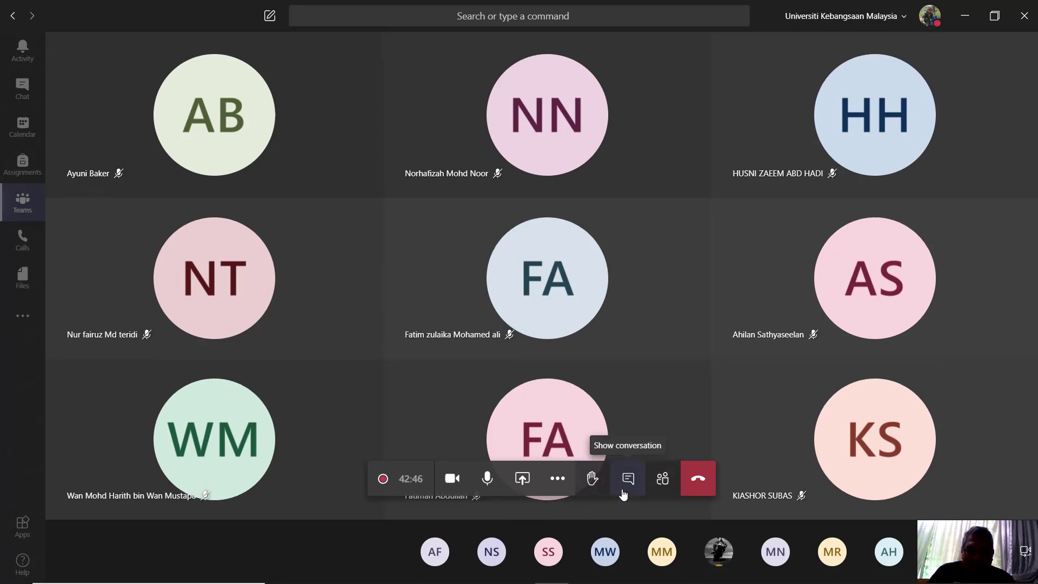
pyautogui.click(559, 481)
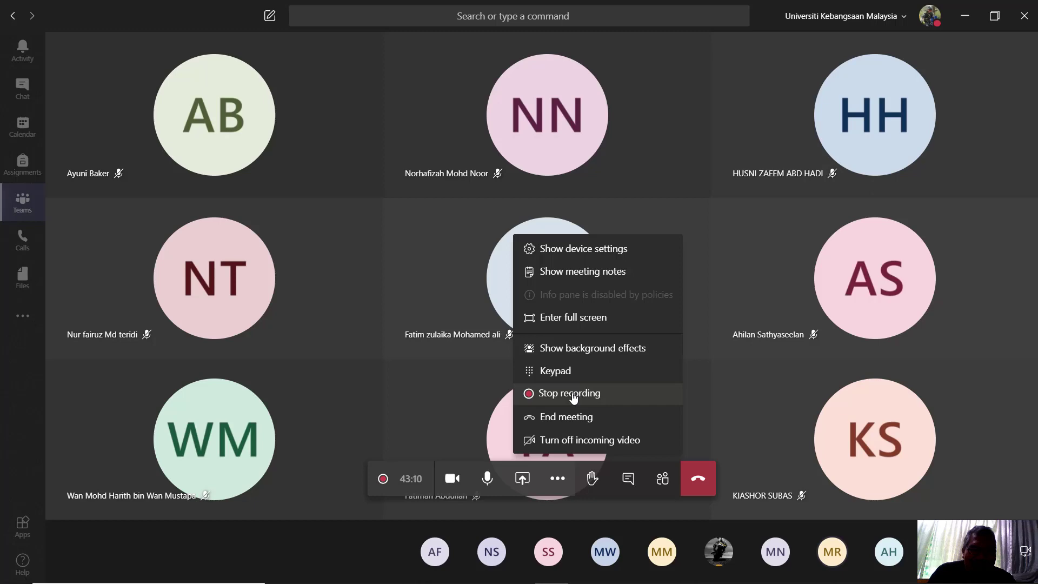
pyautogui.click(573, 397)
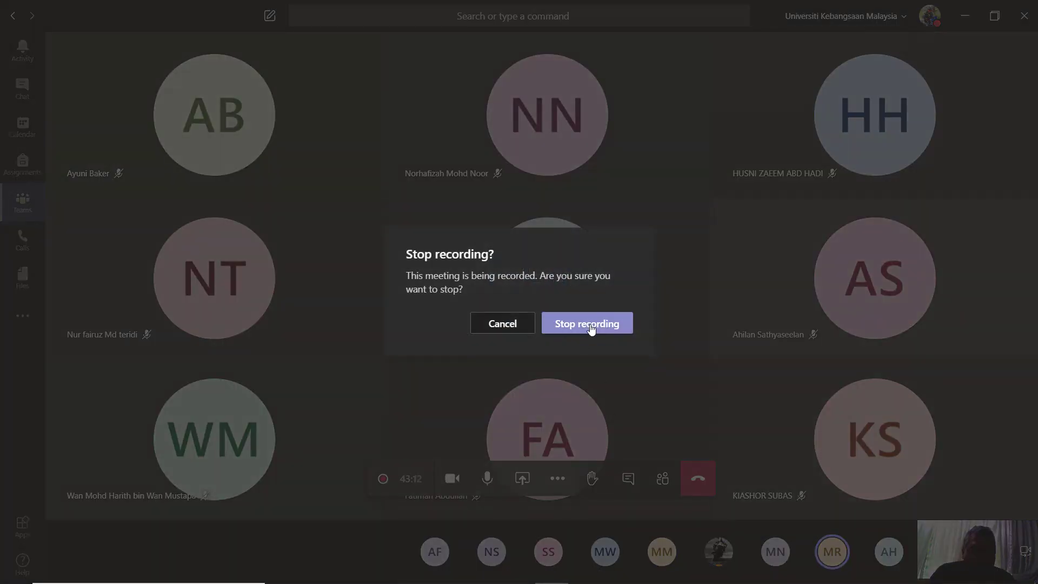
pyautogui.click(589, 326)
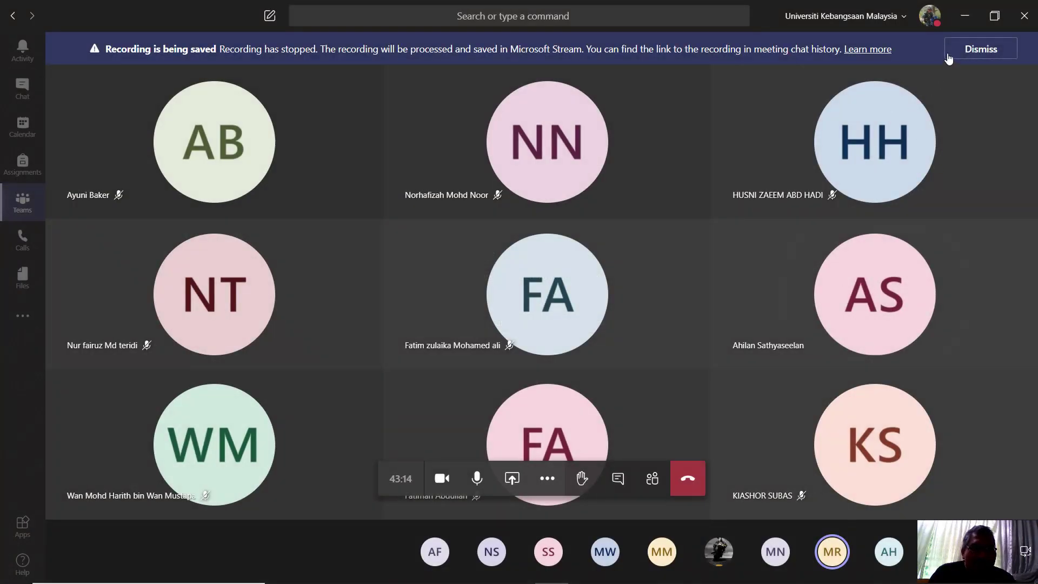
pyautogui.click(989, 54)
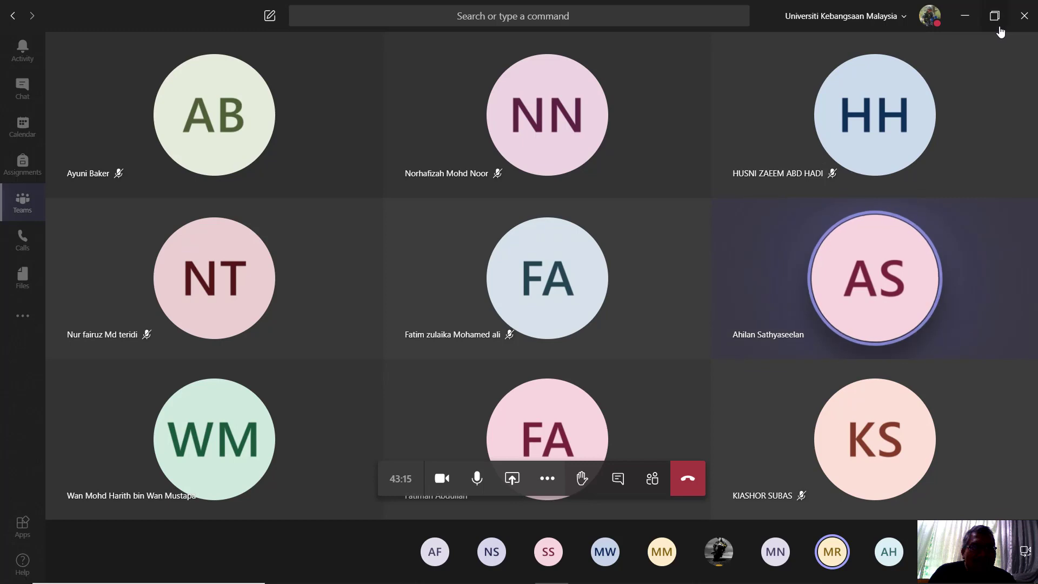
pyautogui.click(1026, 19)
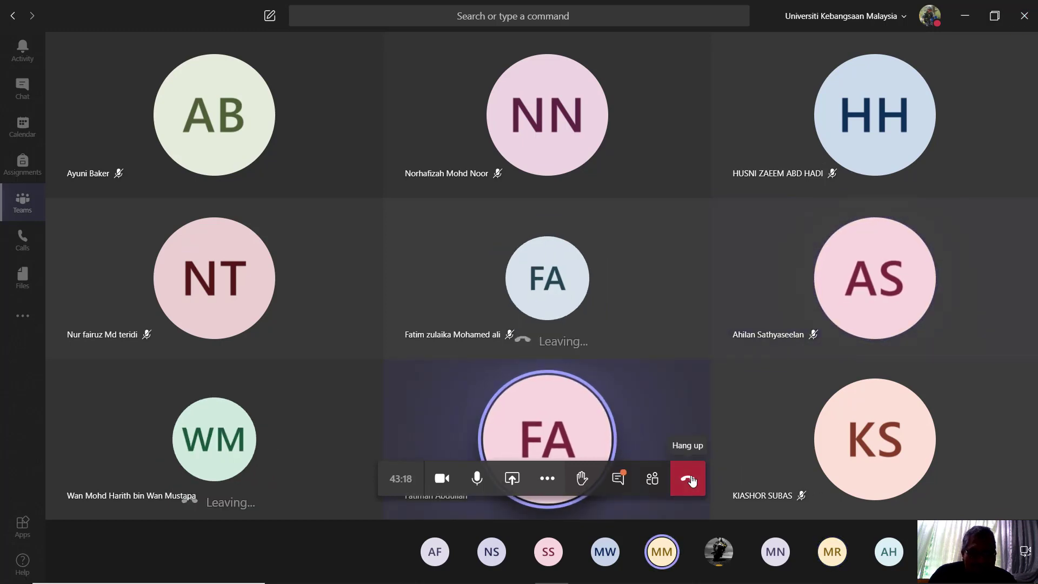
# Step: Show the meeting chat to check the participants' latest messages and leave the meeting
pyautogui.click(618, 478)
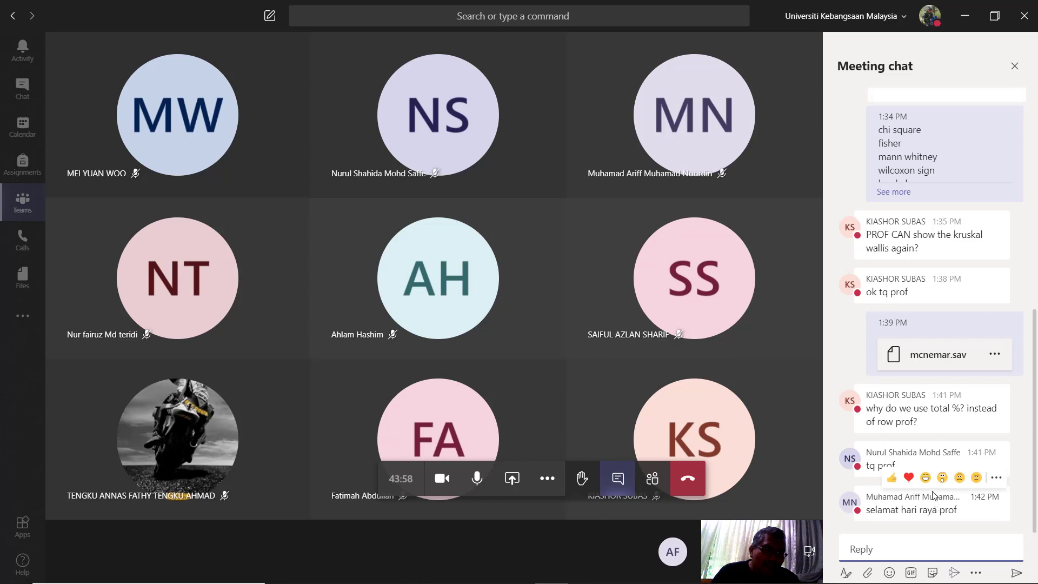
pyautogui.moveTo(841, 388)
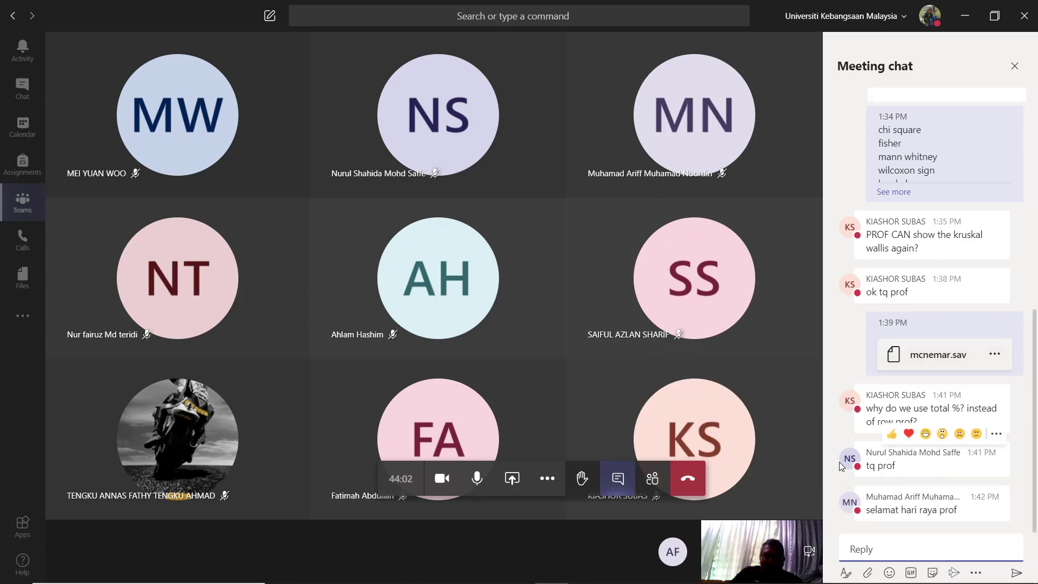
pyautogui.click(699, 467)
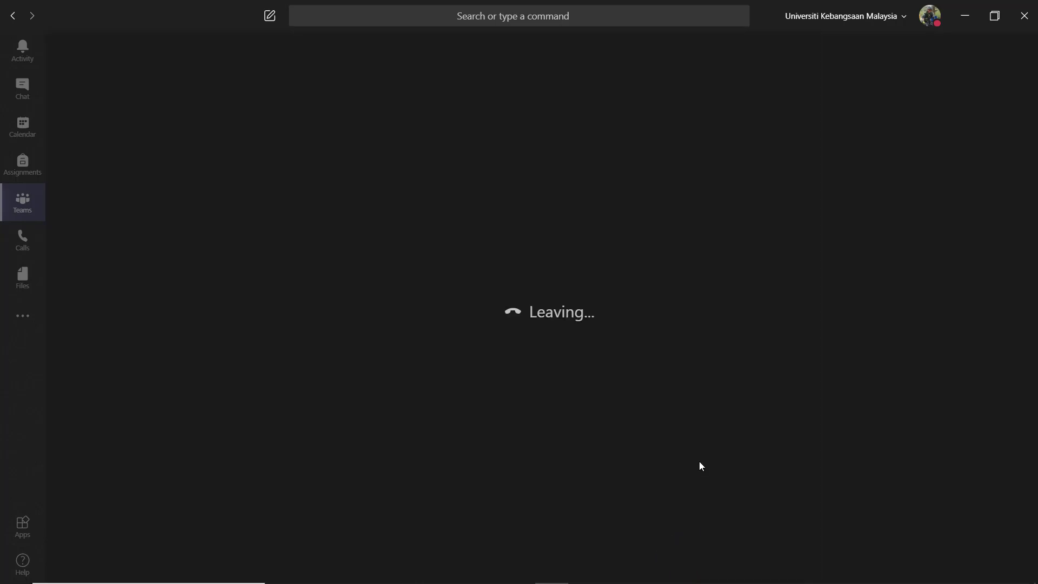